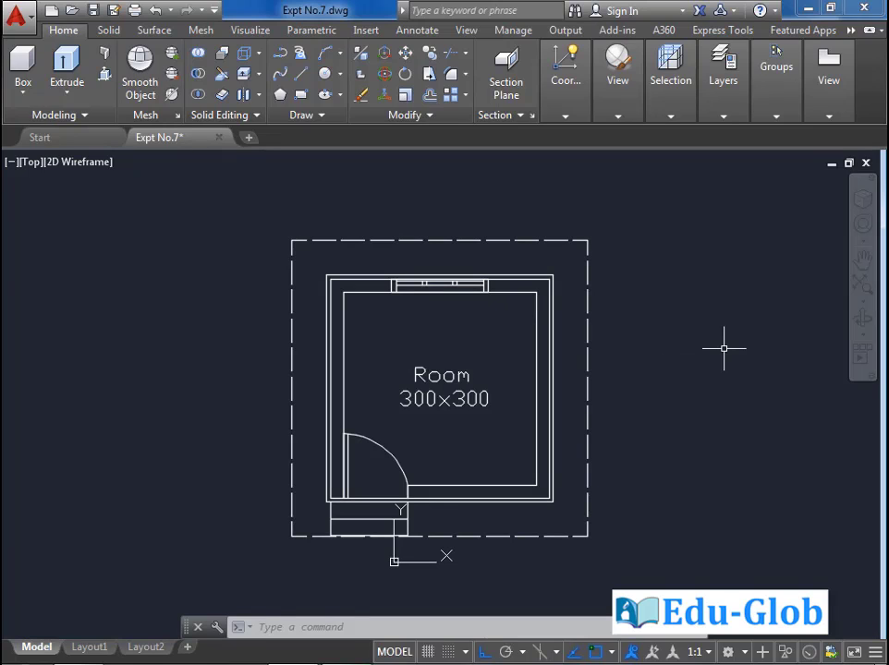
Open the layer properties manager and create a new layer named Wall
click(728, 98)
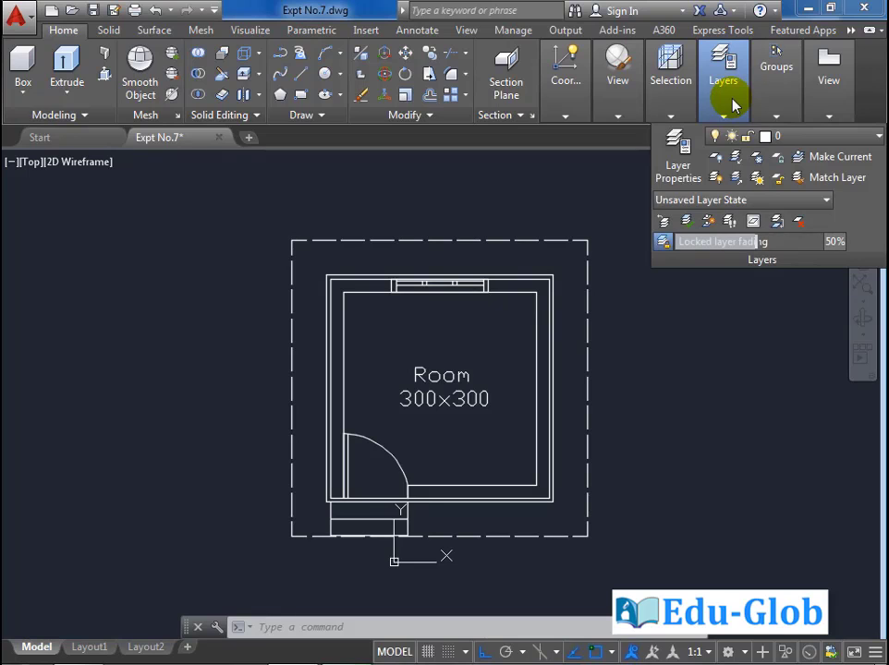
click(680, 168)
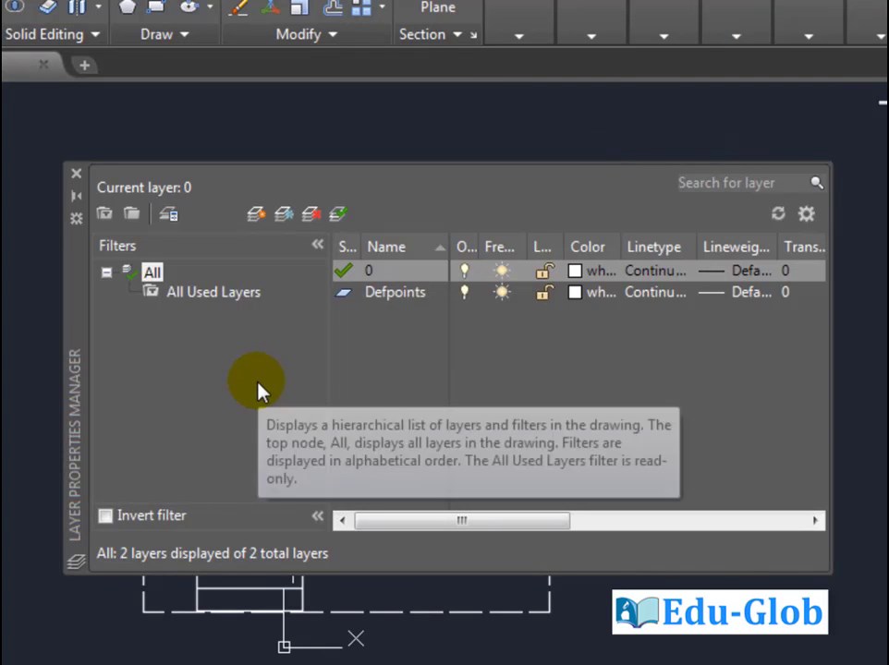
click(258, 218)
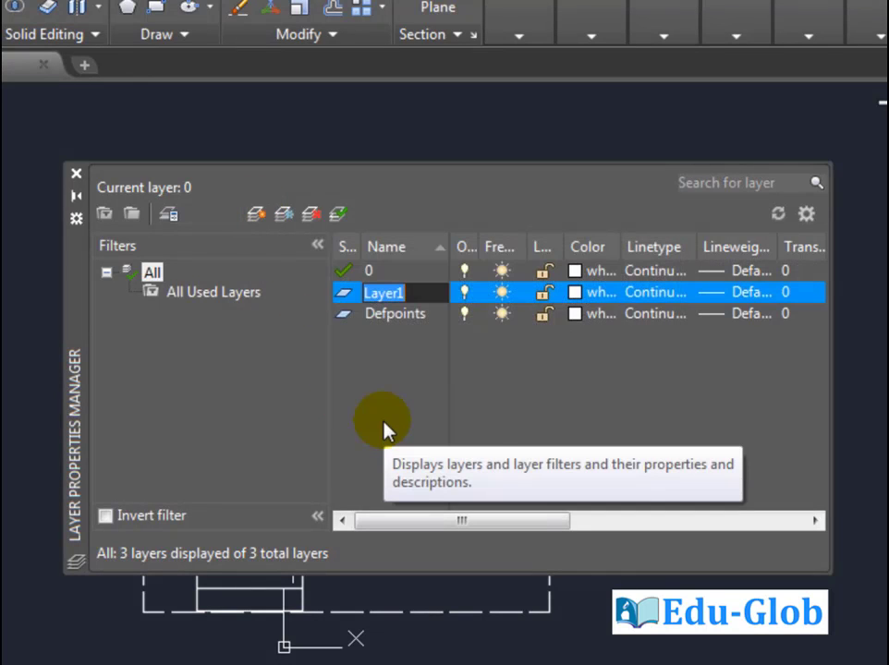
text(Wall)
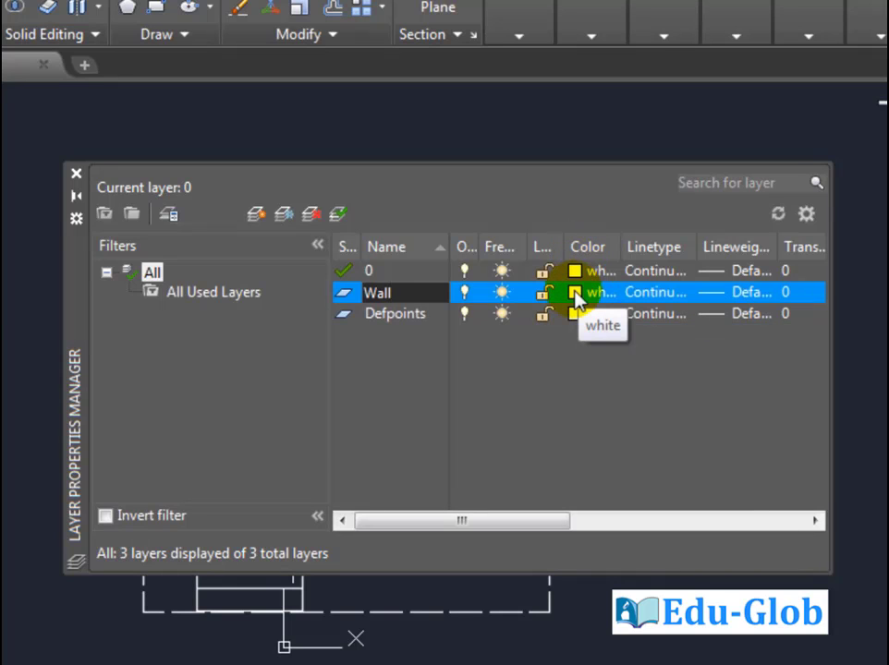
Set the Wall layer's color to DIC 3 from the DIC COLOR GUIDE(R) color book
click(574, 294)
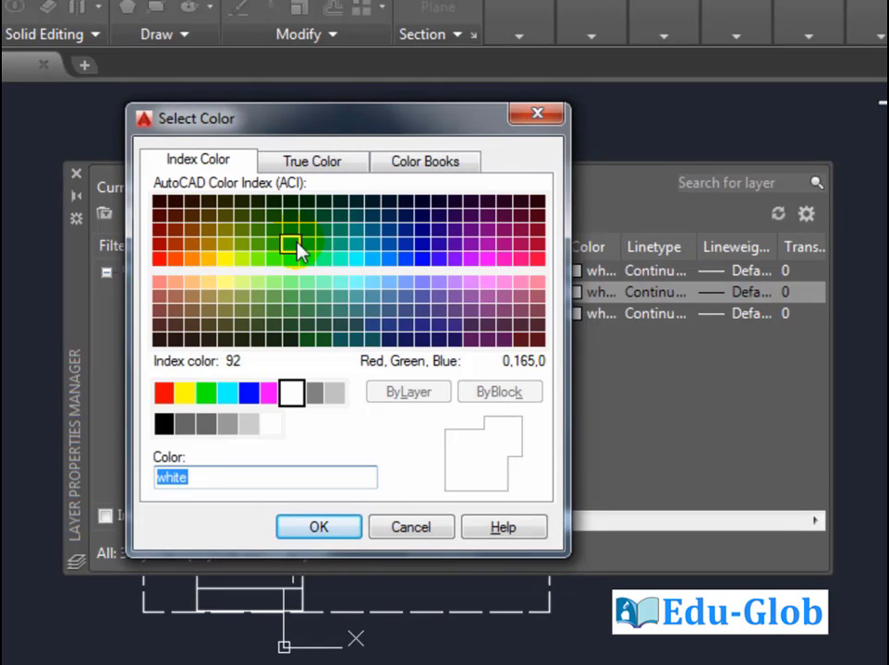
click(300, 162)
click(418, 162)
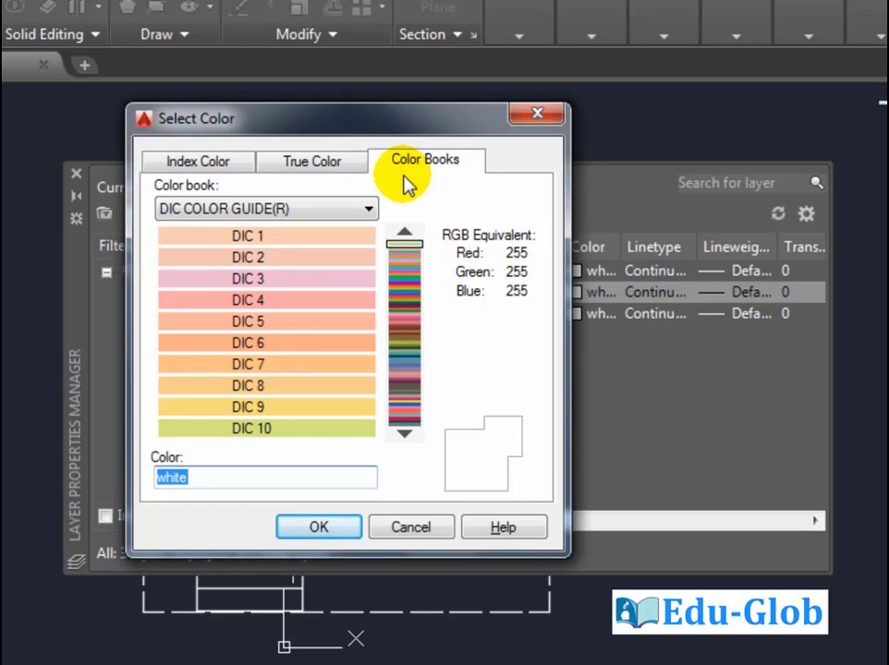
click(311, 277)
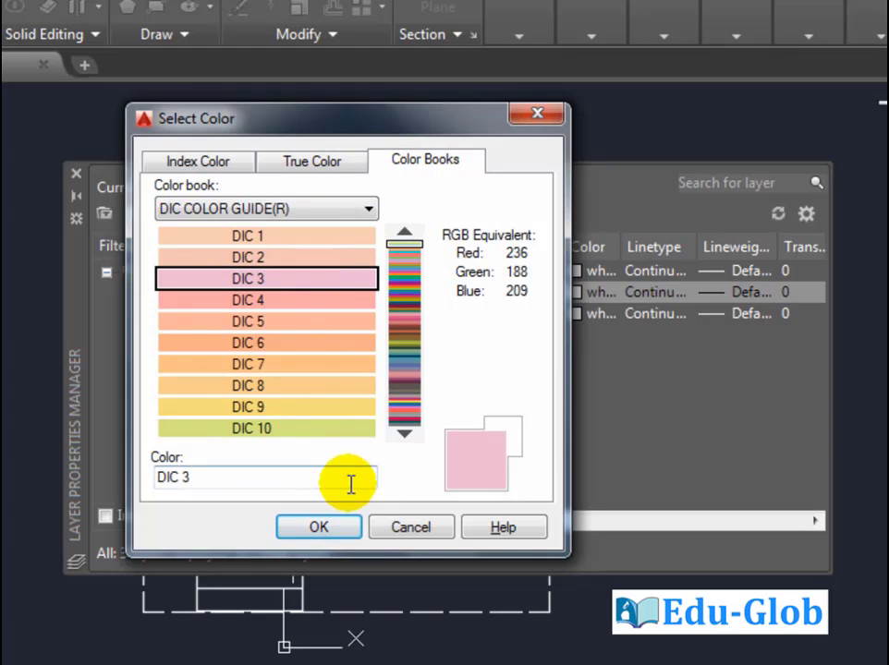
click(342, 534)
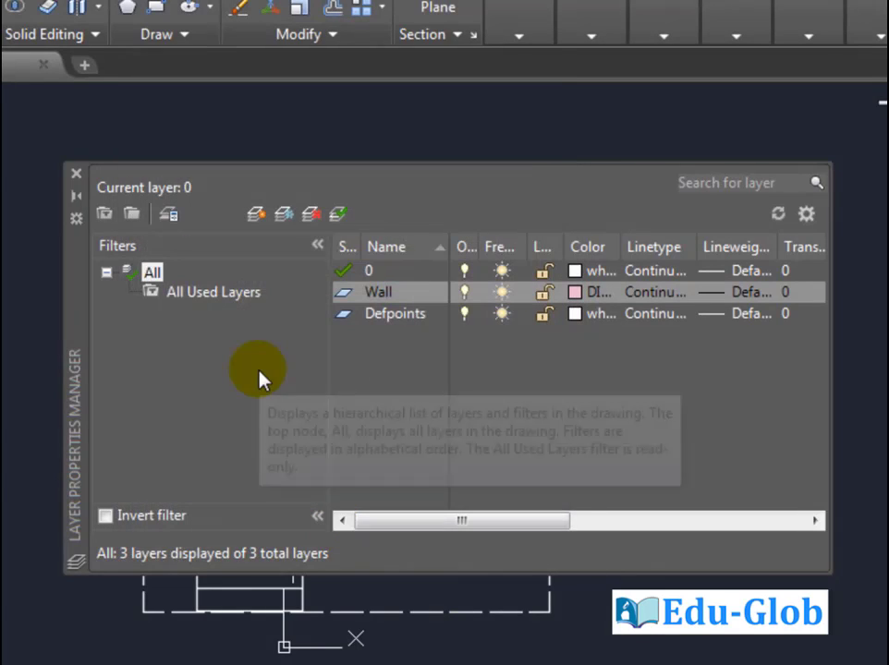
Create a layer named Basement and set its color to index color 15
click(254, 215)
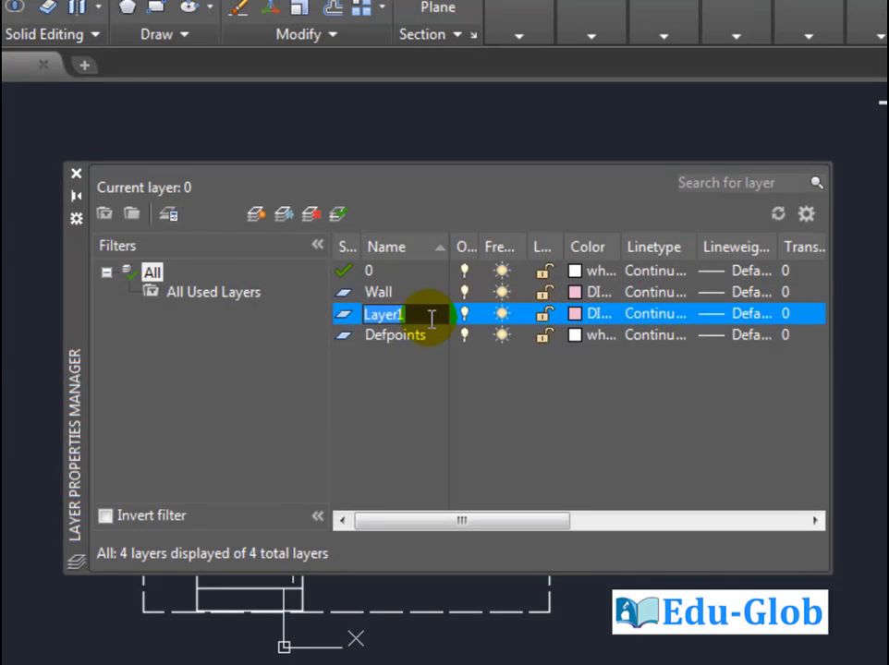
text(Ba)
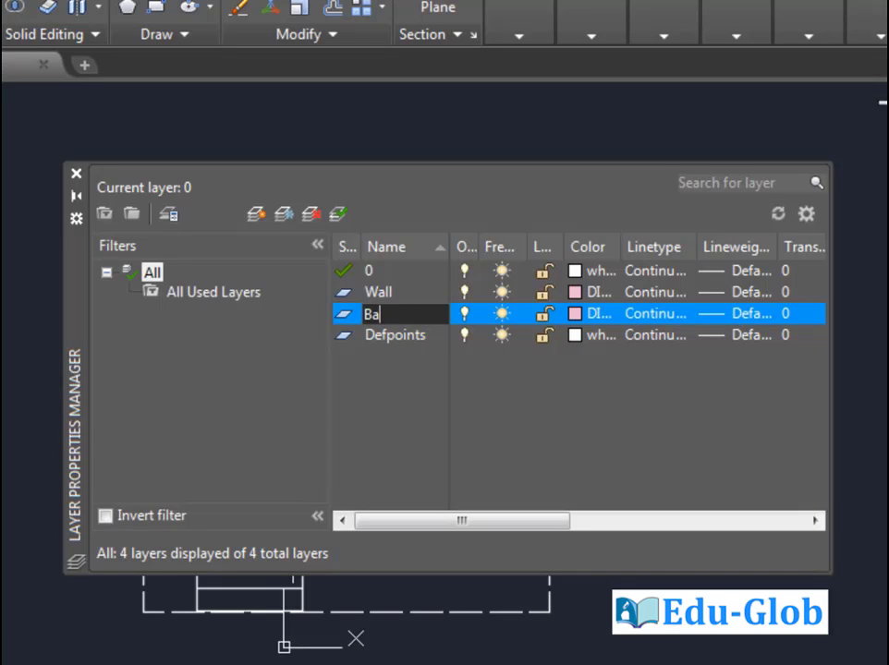
text(sement)
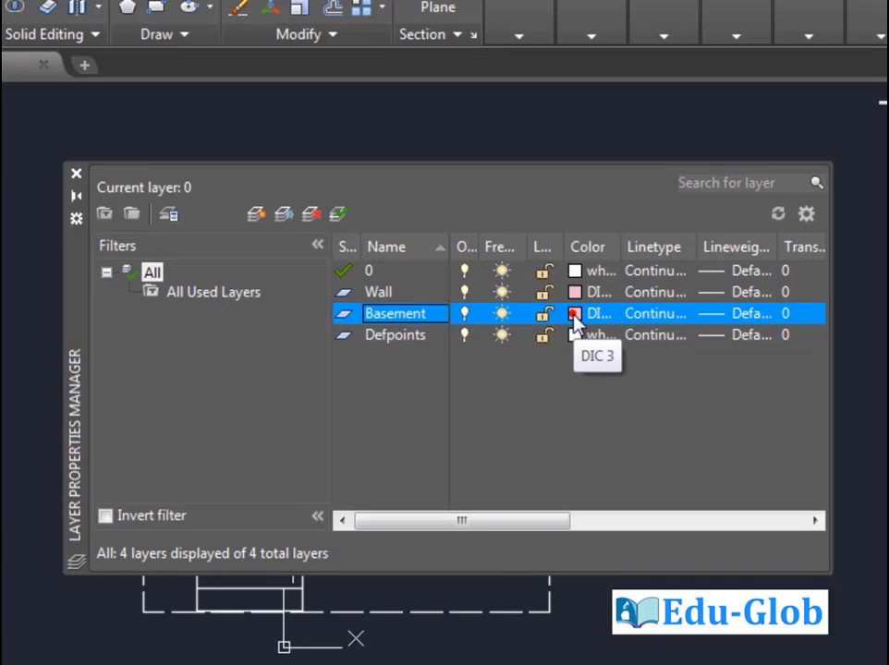
click(574, 314)
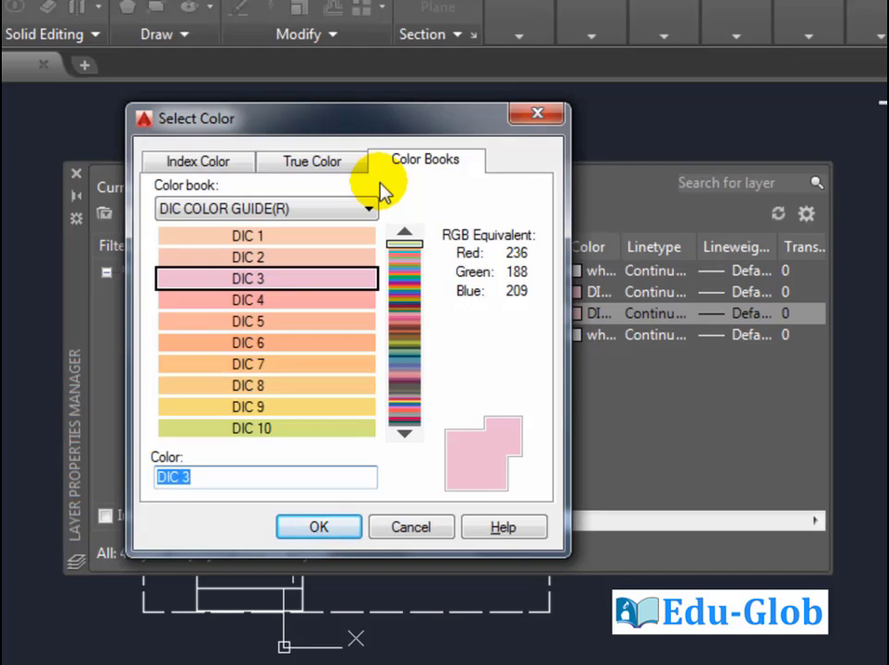
click(207, 159)
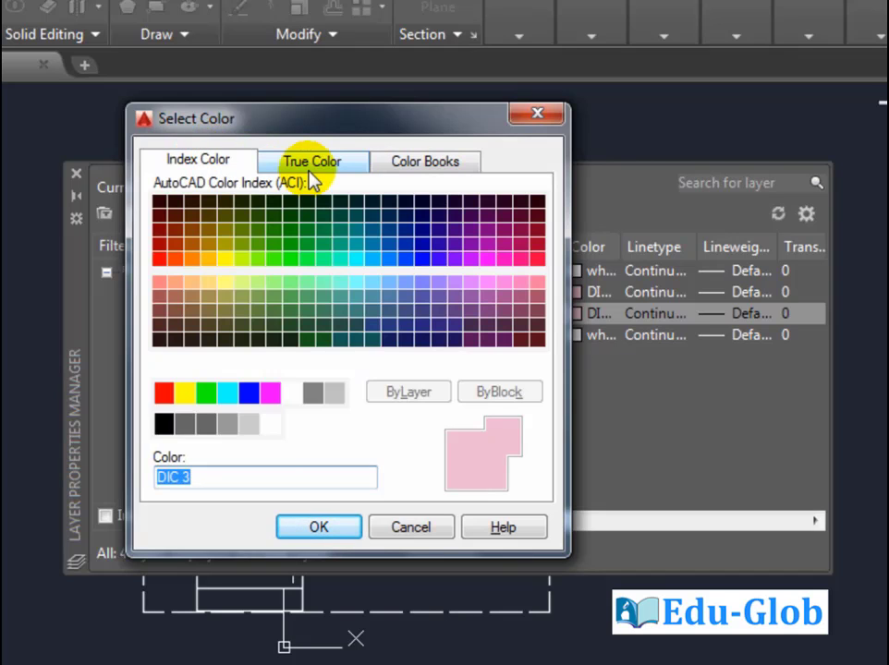
click(158, 312)
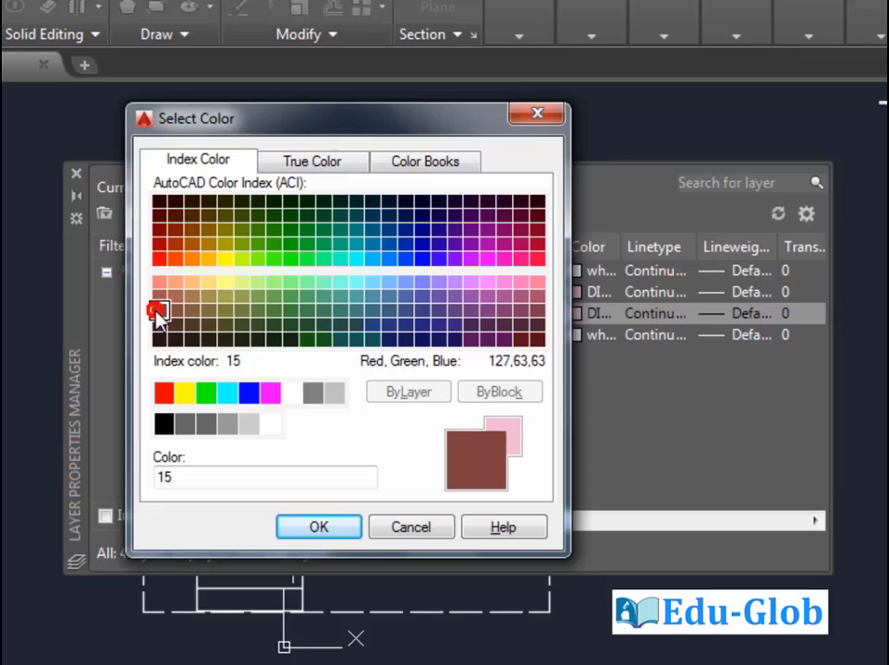
click(314, 527)
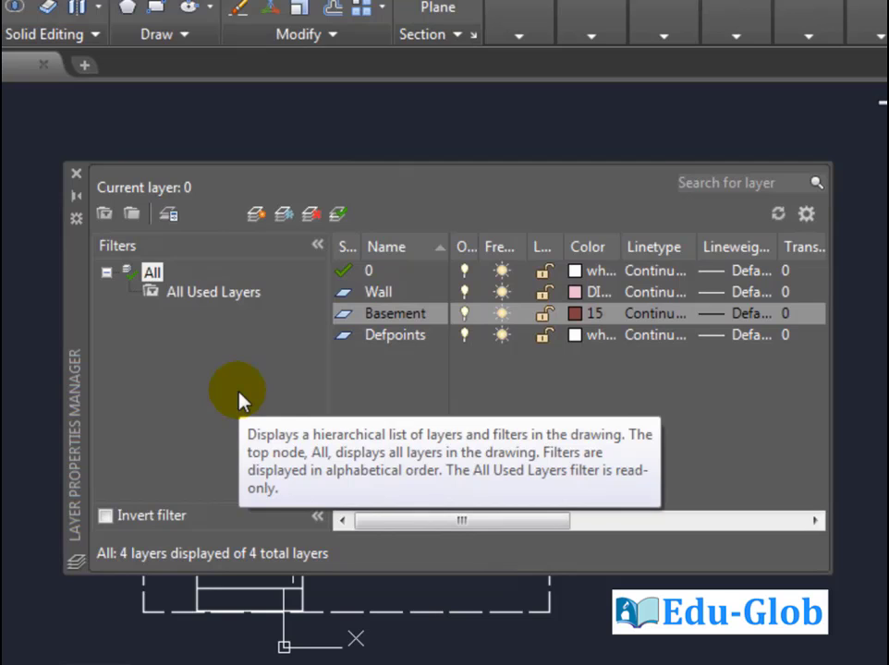
Create a layer named Step and set its color to index color 213
click(257, 216)
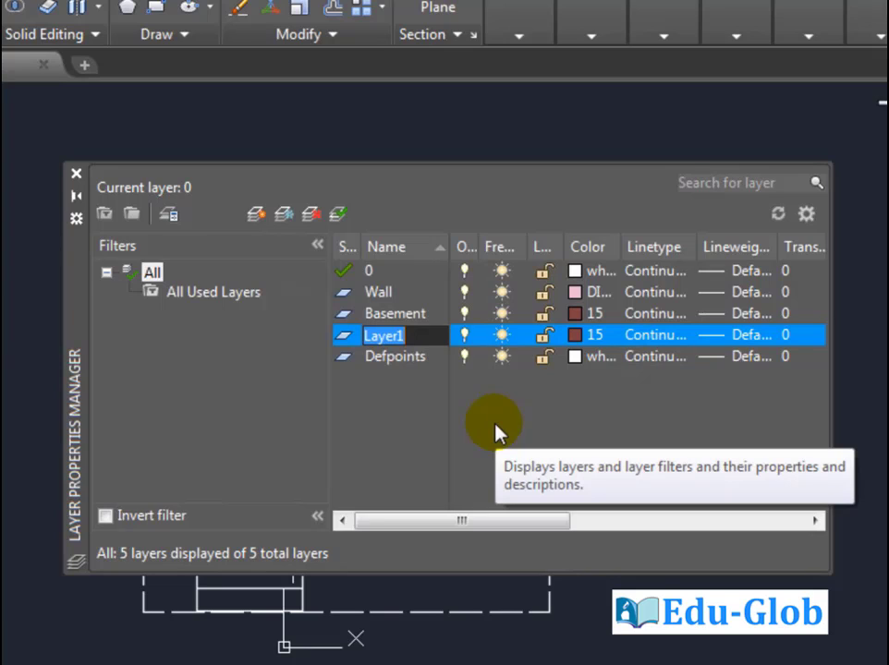
text(Ste)
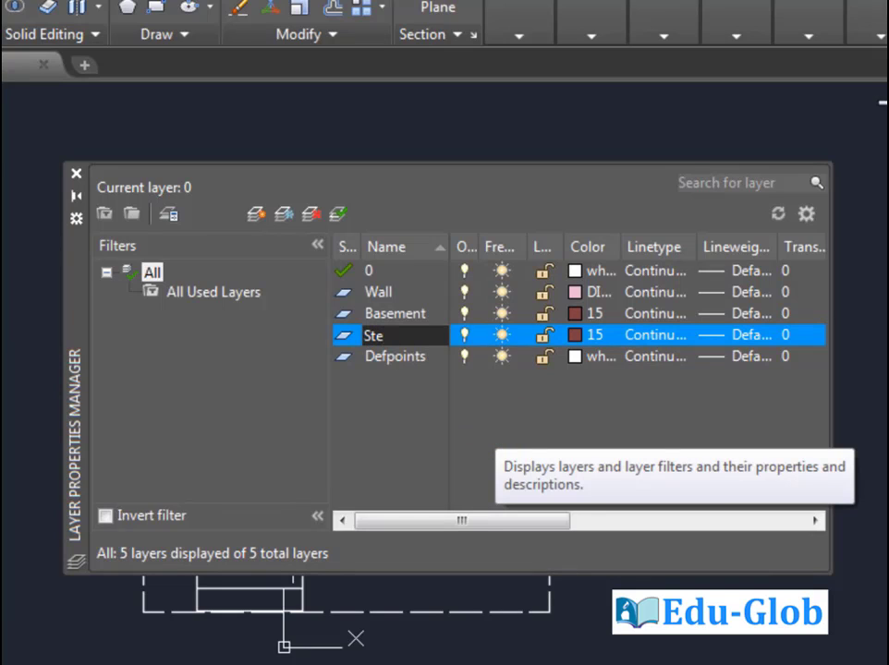
text(p)
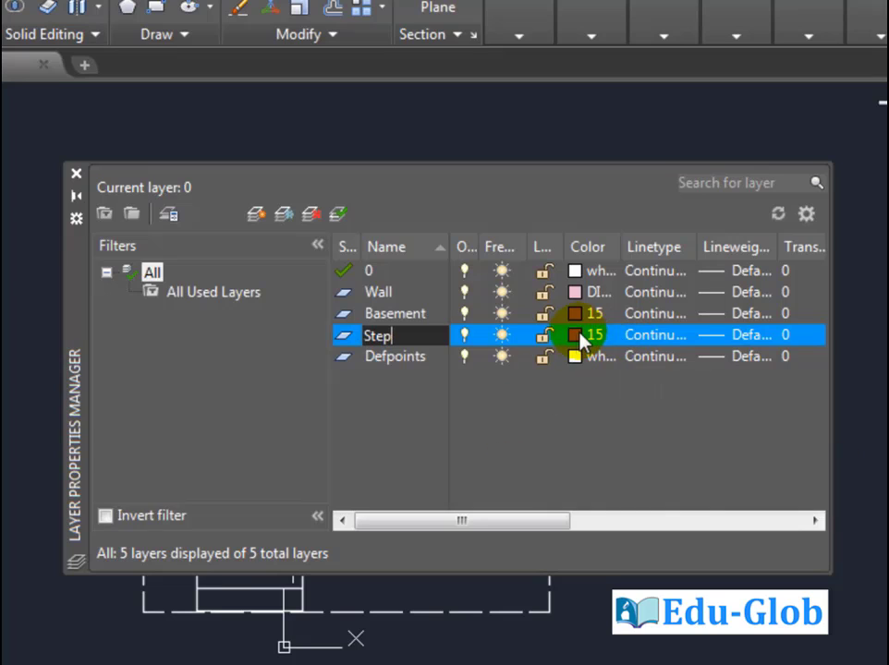
click(578, 340)
click(577, 338)
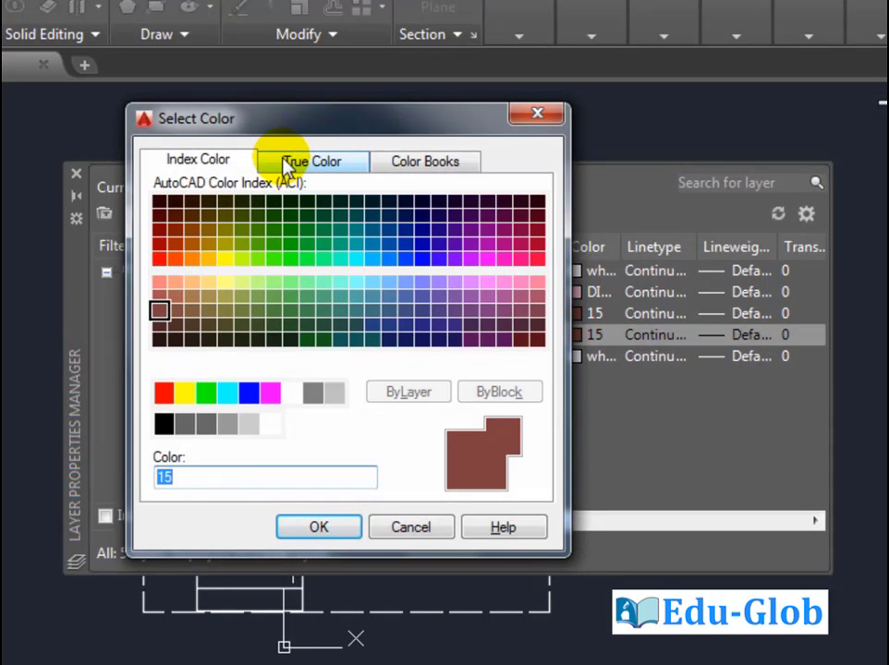
click(310, 165)
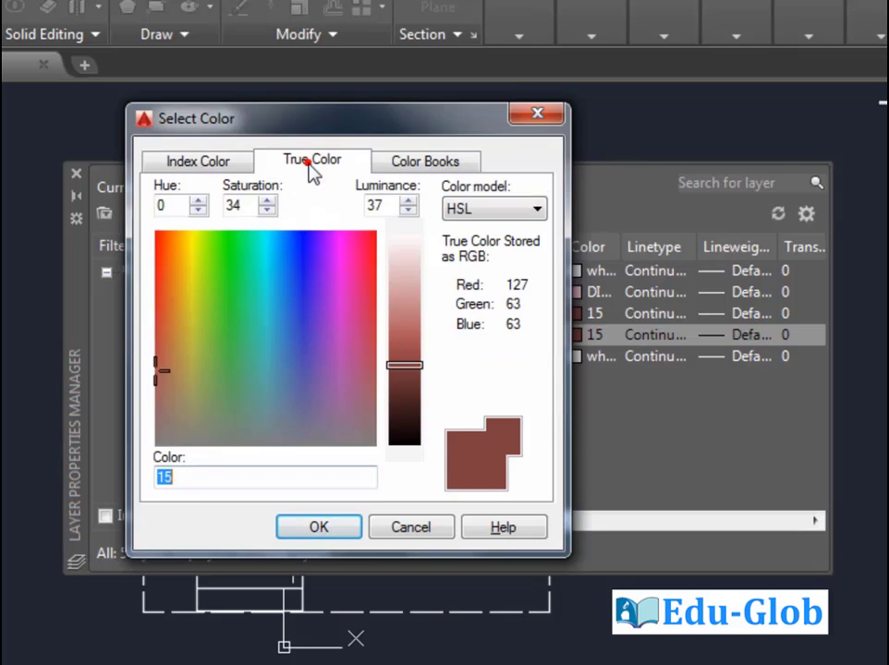
click(421, 162)
click(199, 162)
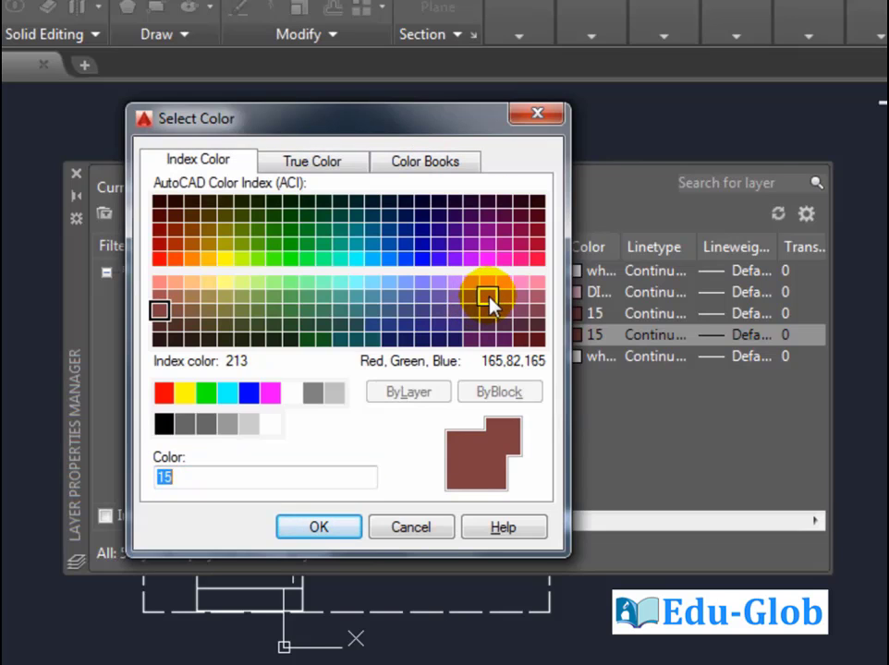
click(488, 298)
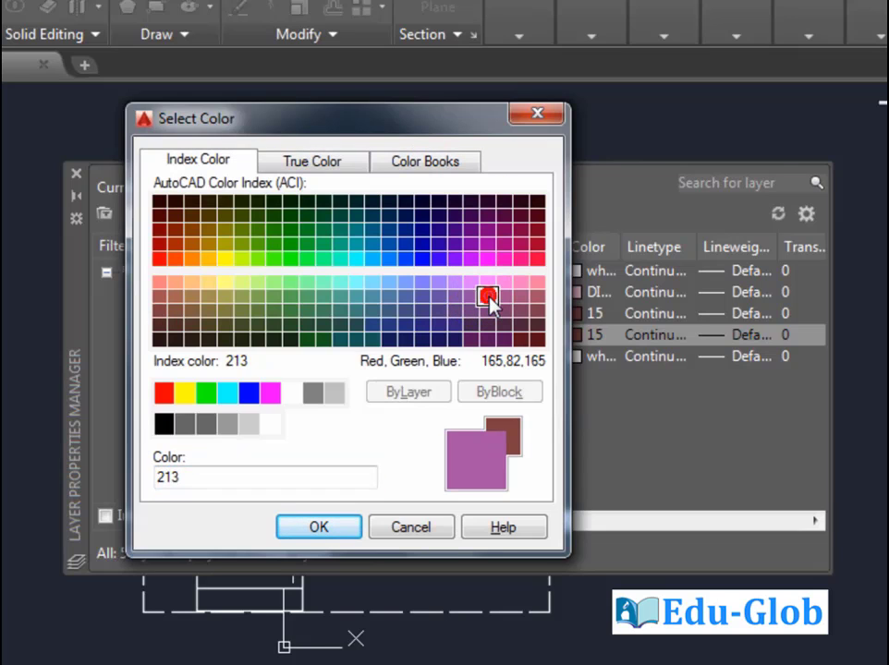
click(340, 531)
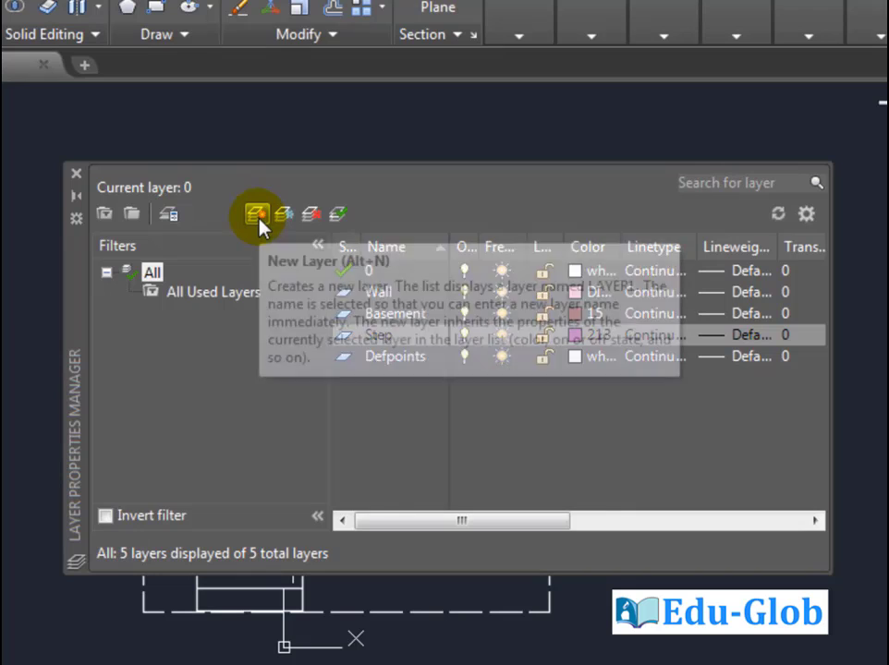
Create a layer named Sunshade and set its color to DIC 22 from the DIC COLOR GUIDE(R) color book
click(258, 217)
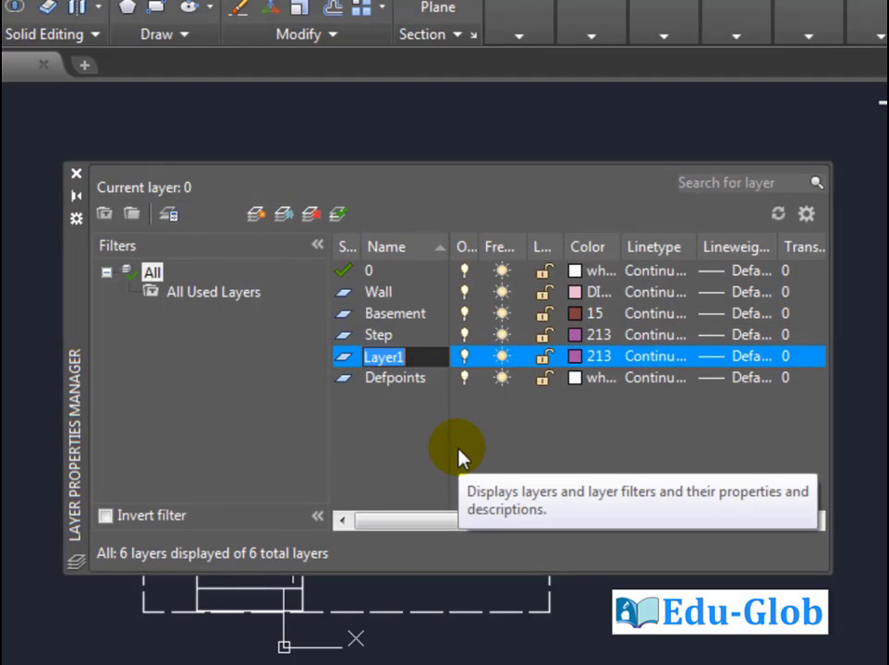
key(BackSpace)
text(Su)
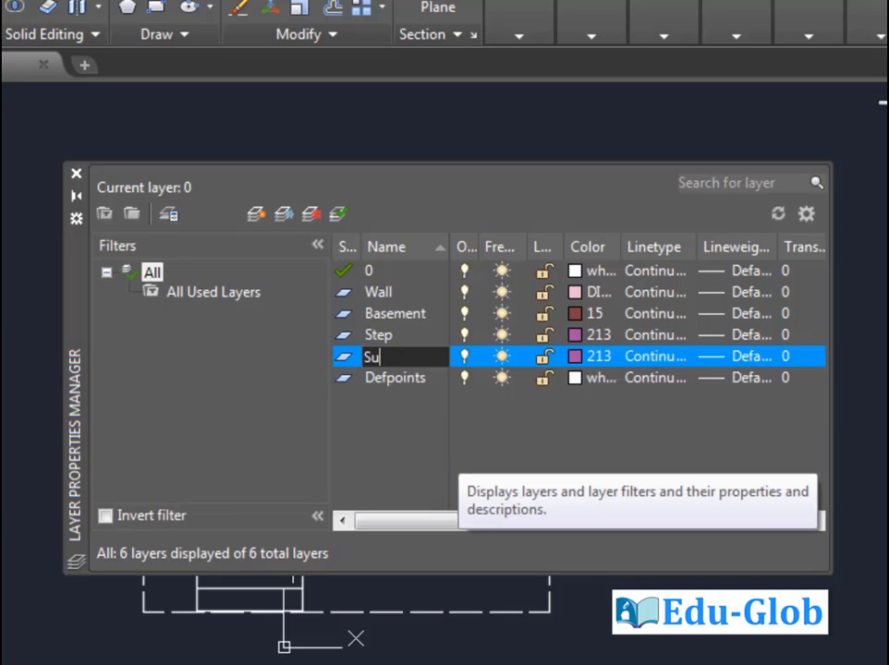
text(nshade)
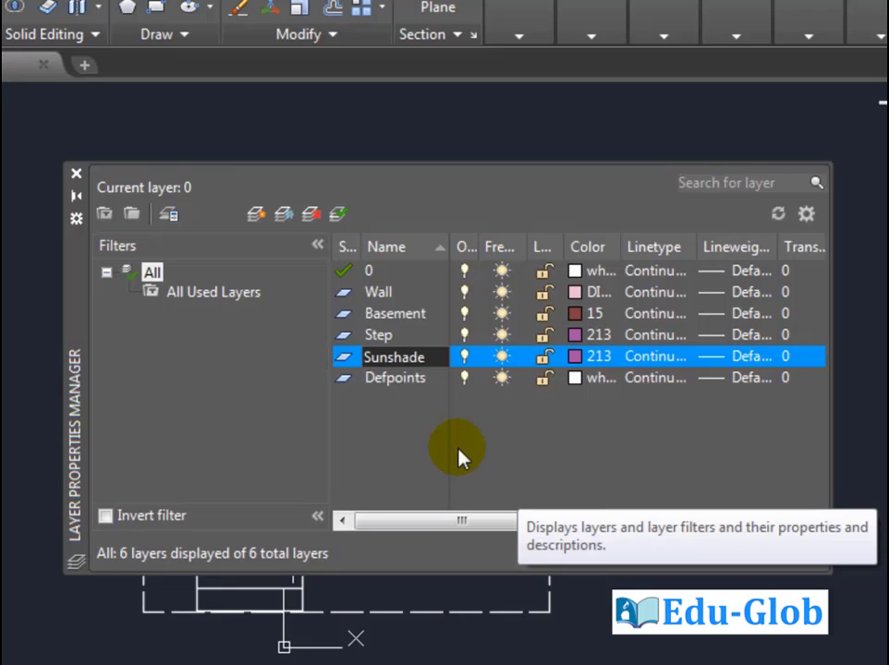
click(577, 357)
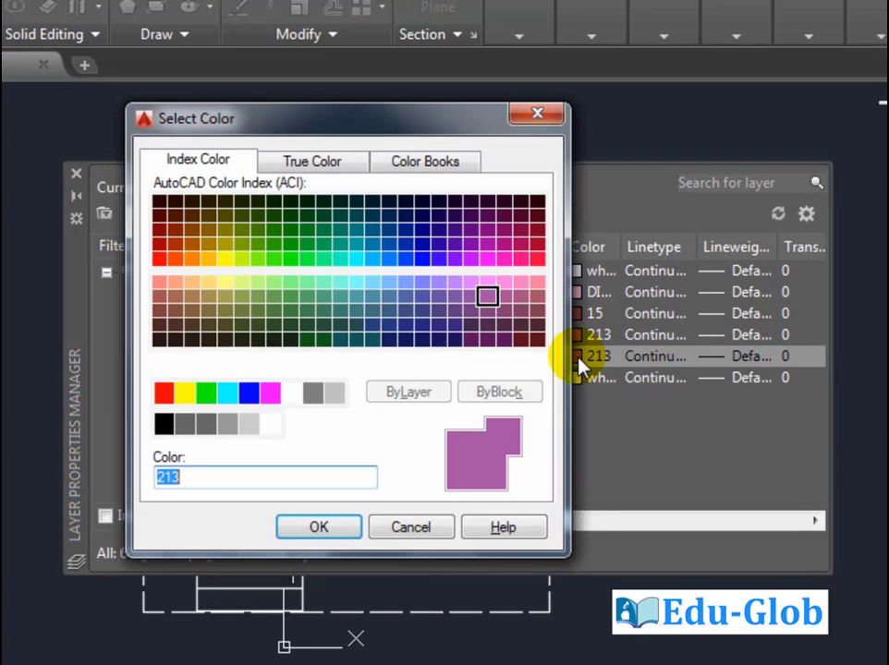
click(400, 159)
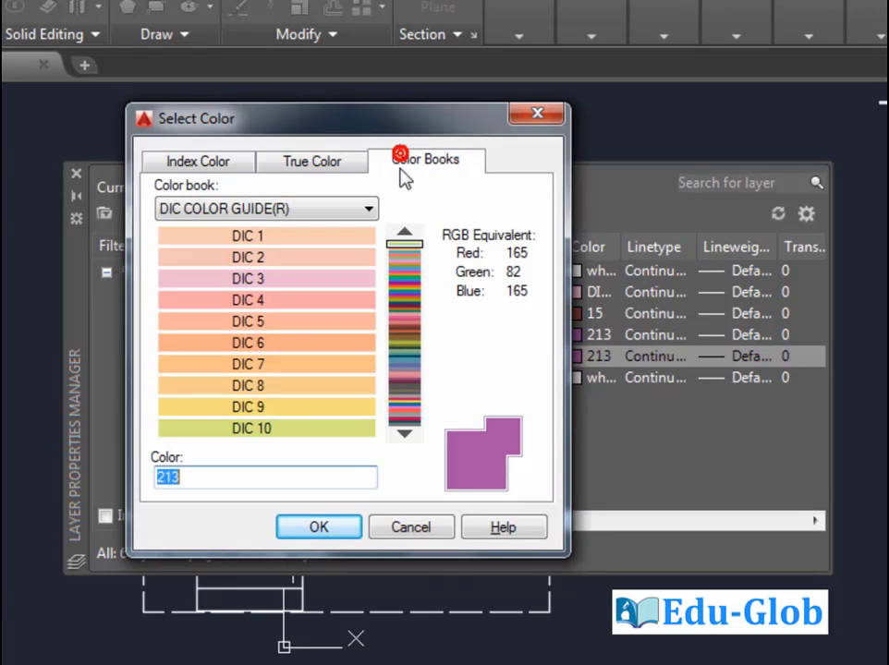
scroll(381, 287, down, 2)
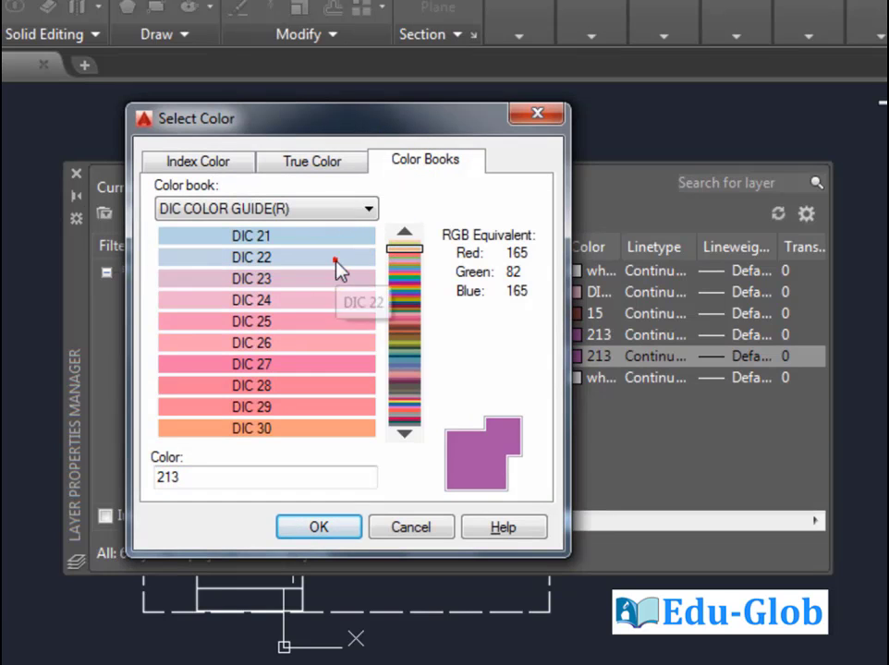
click(337, 267)
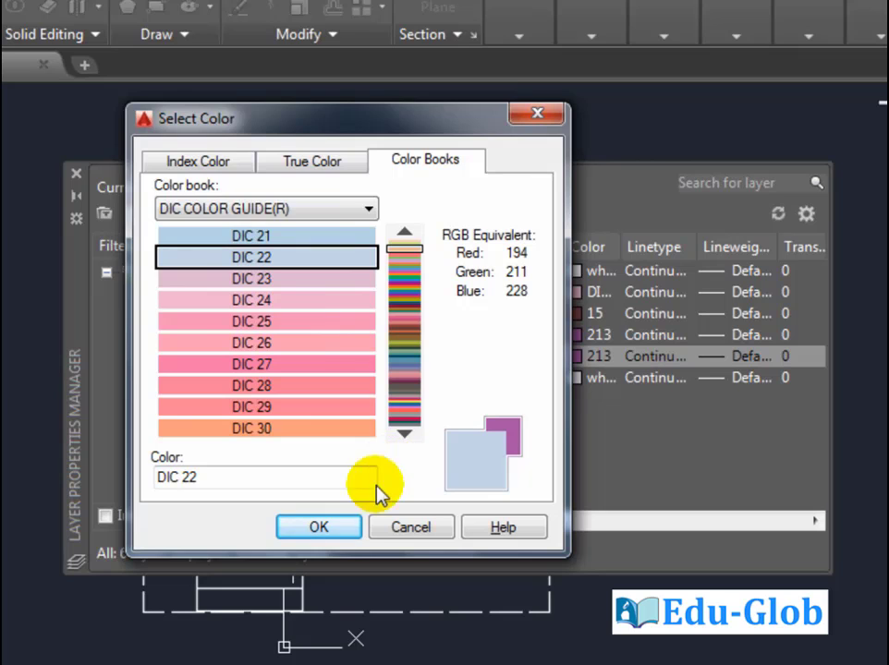
click(335, 536)
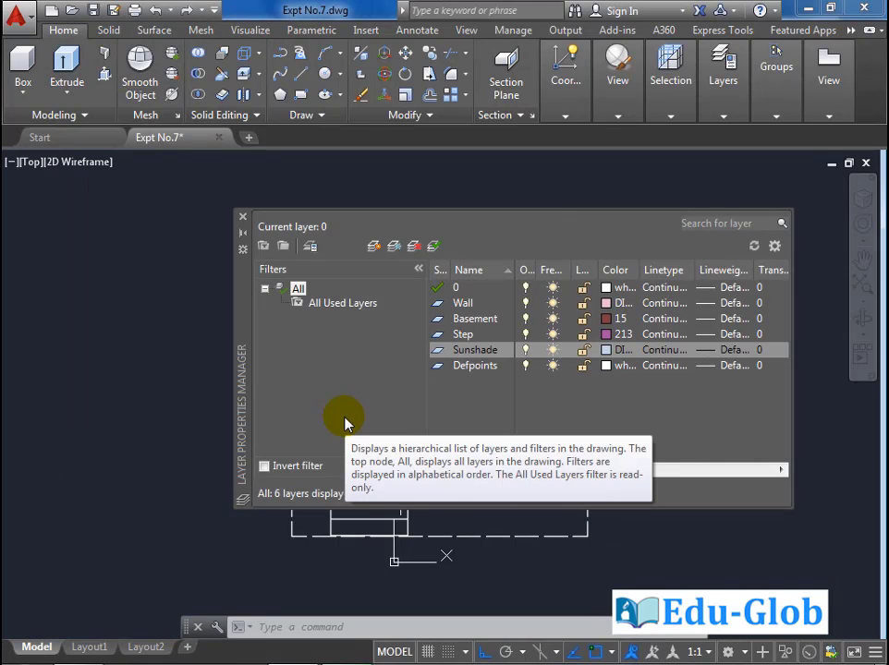
Create a layer named Parapet and set its color to DIC 27 from the DIC COLOR GUIDE(R) color book
click(373, 246)
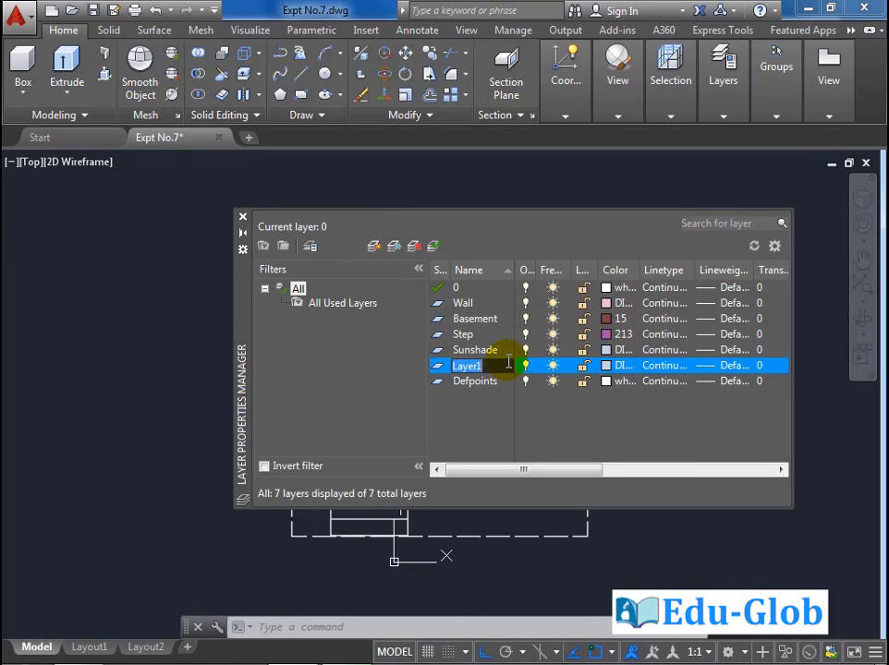
text(Para)
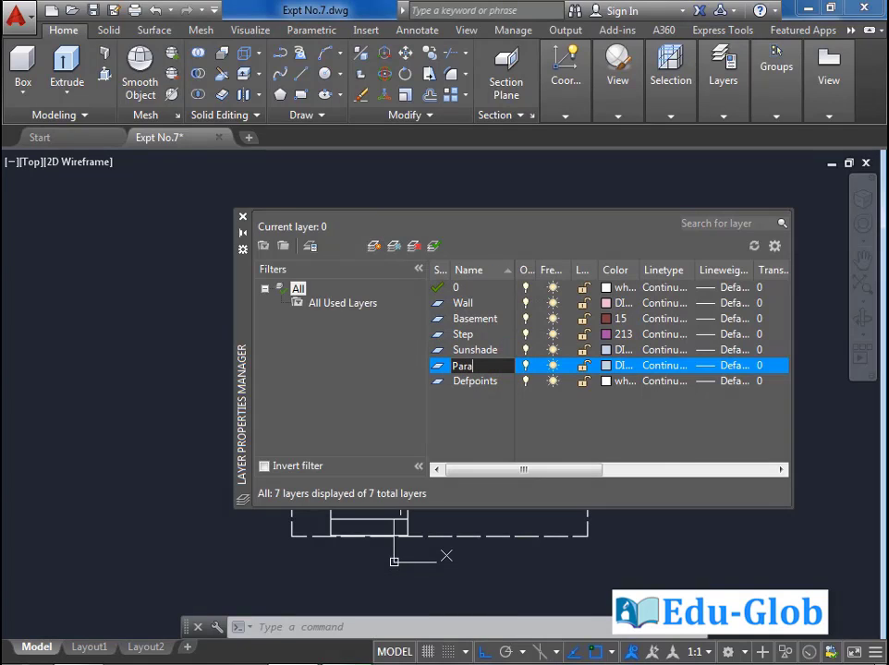
text(pet)
click(607, 366)
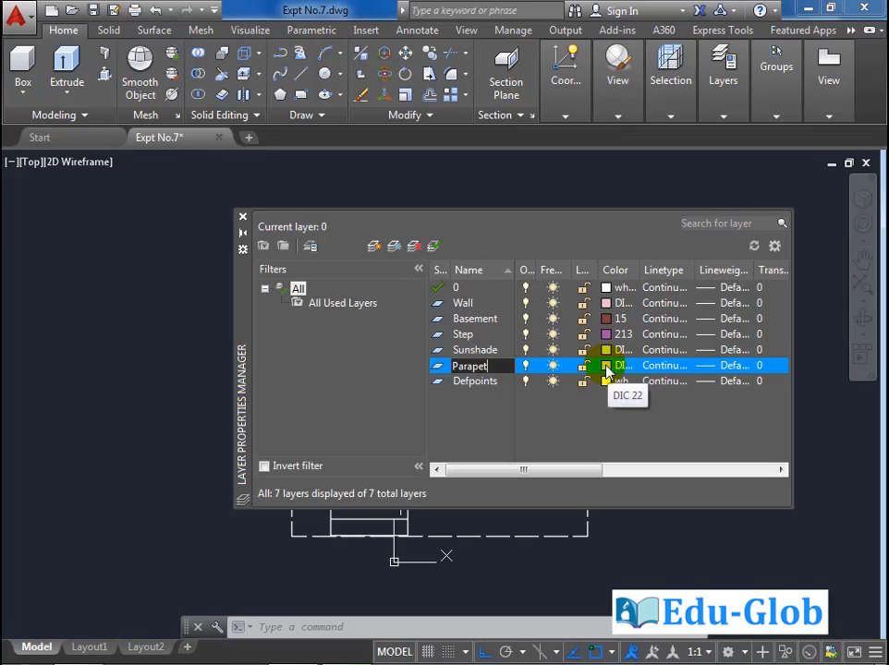
click(607, 368)
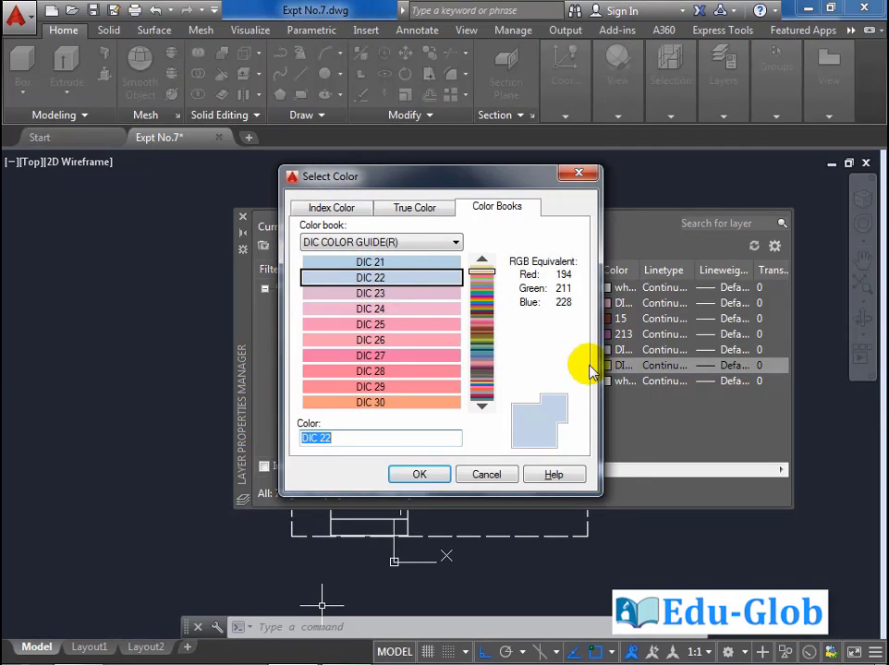
click(424, 357)
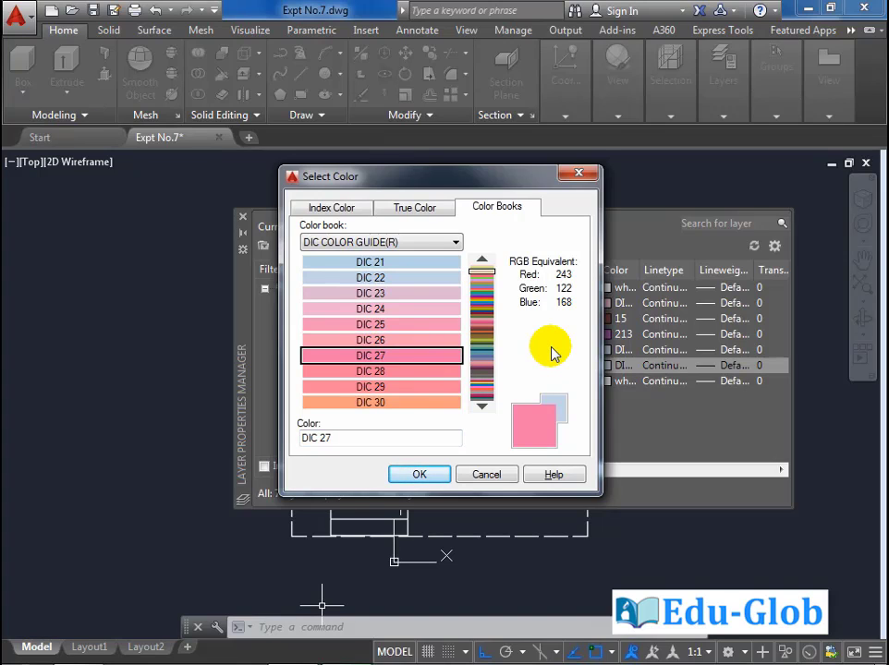
click(427, 473)
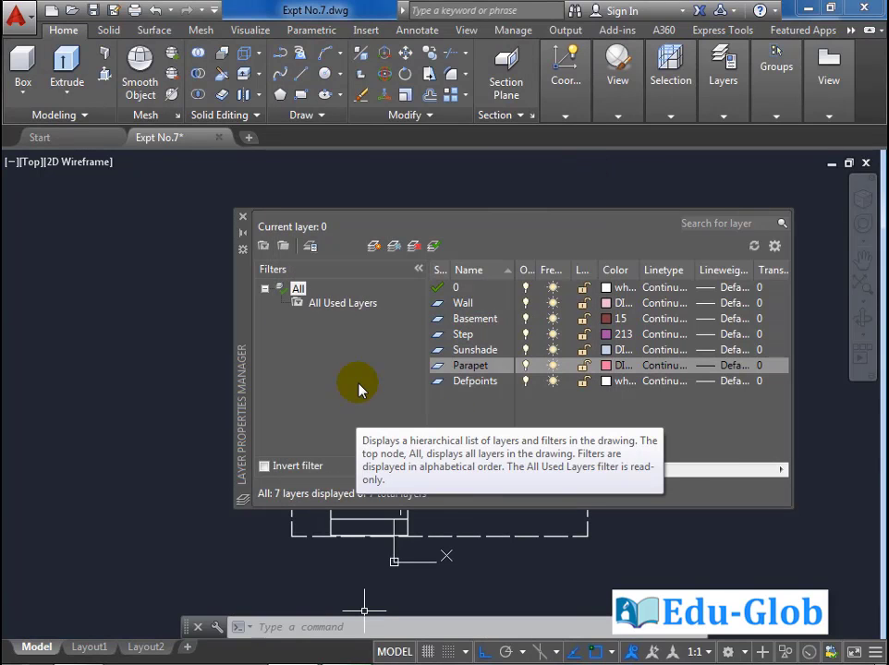
Create a layer named Door and set its color to index color 92
click(374, 253)
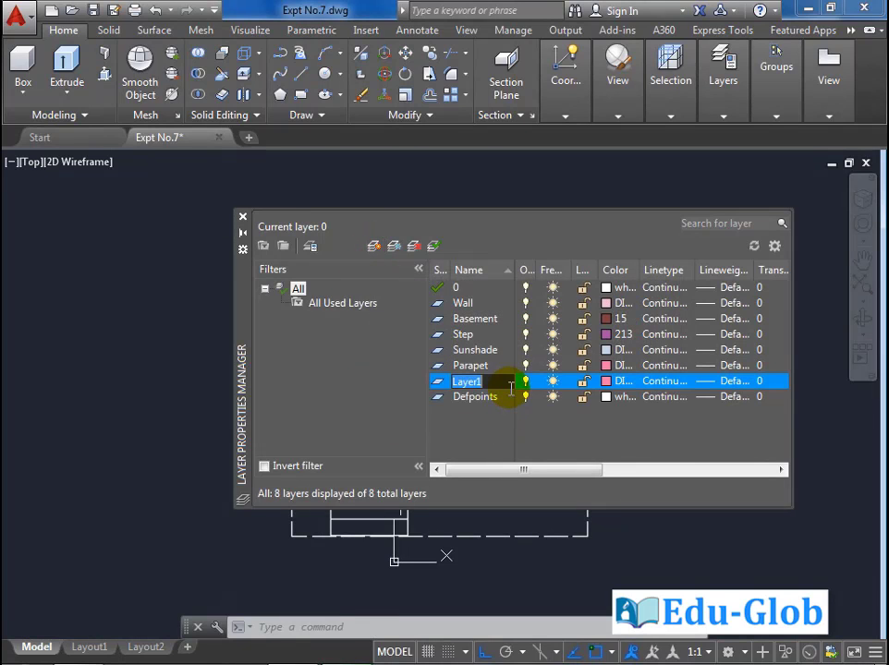
text(Door)
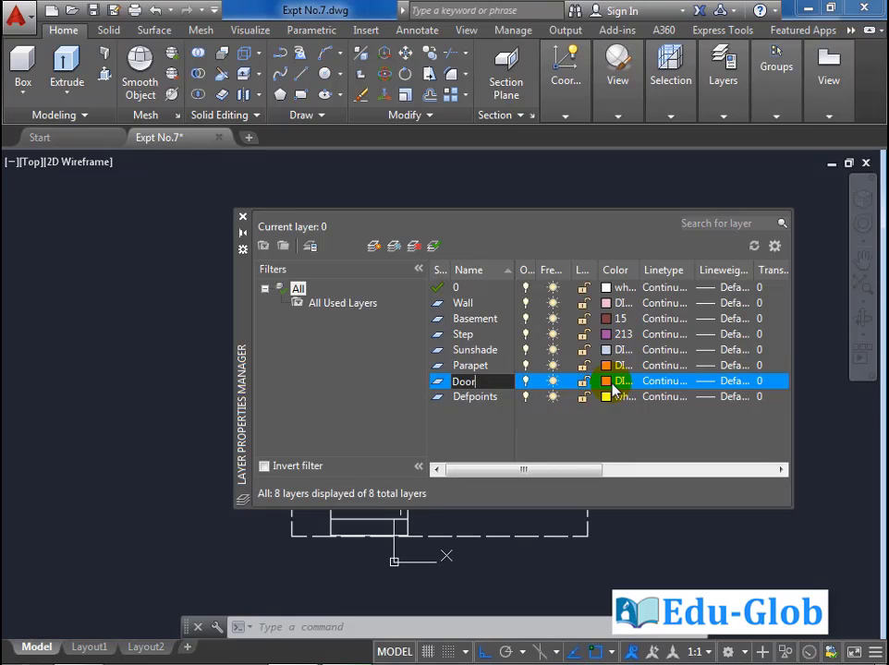
key(Return)
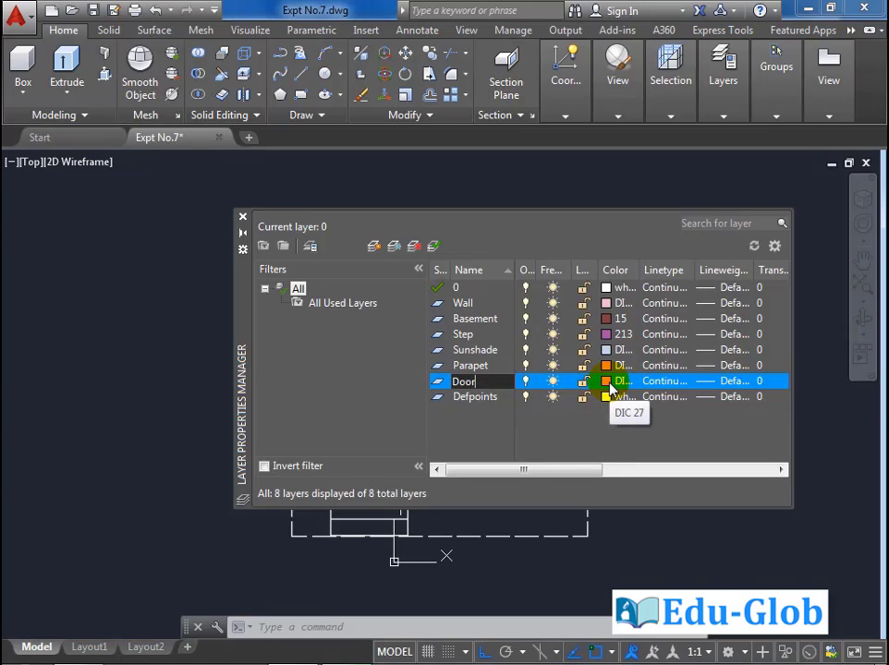
click(608, 386)
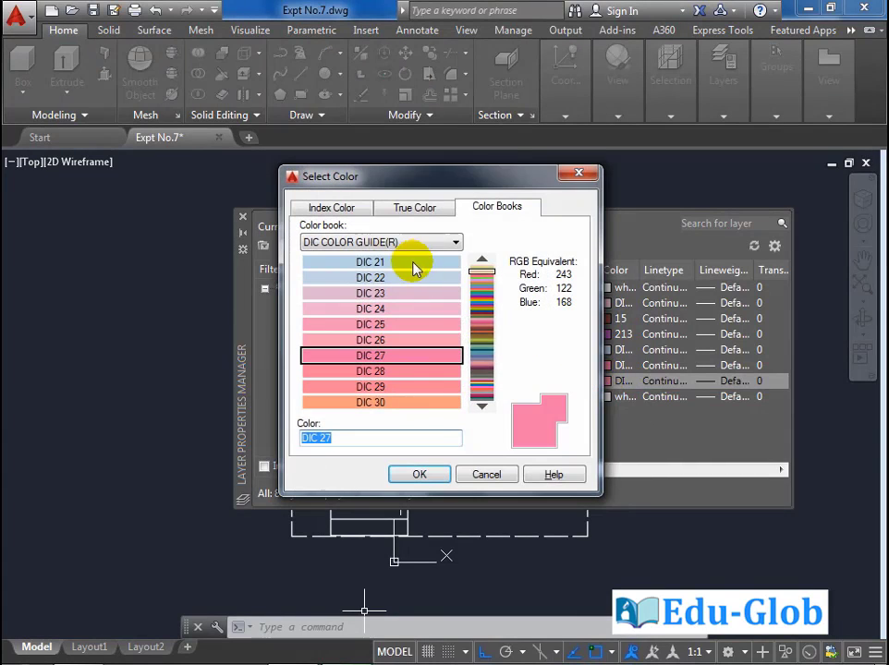
click(335, 207)
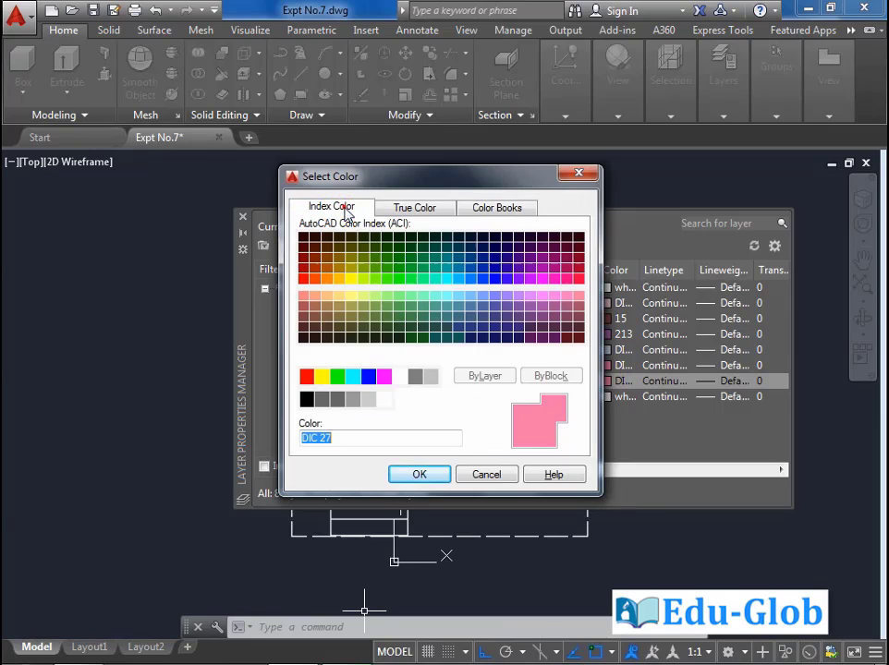
click(399, 270)
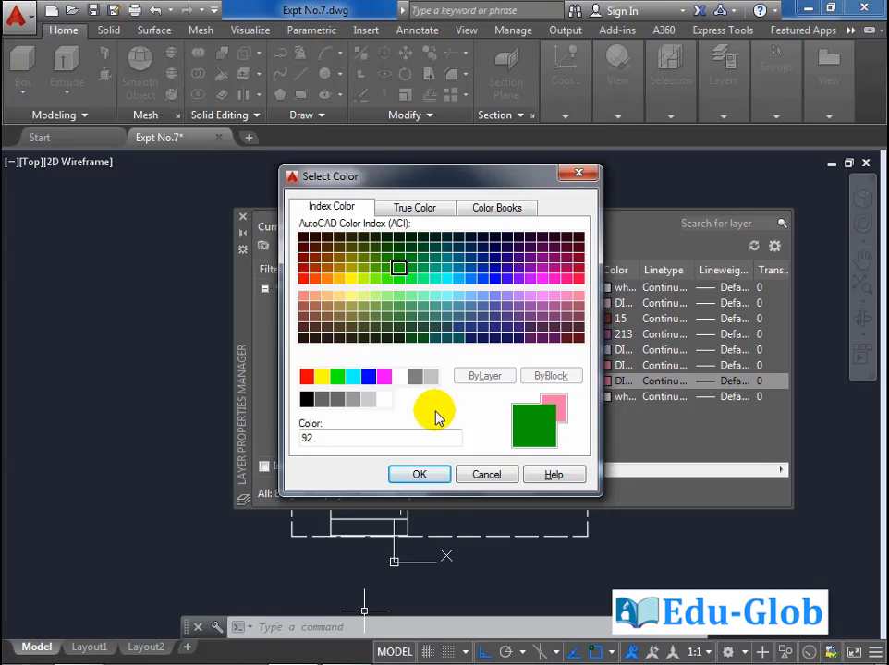
click(425, 475)
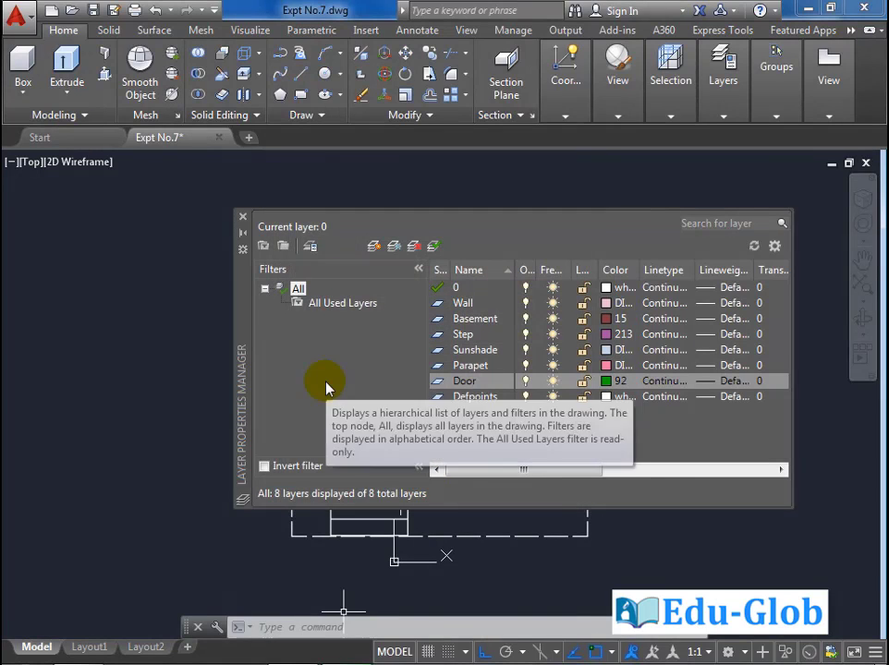
Create a layer named Window with index color 190 and close the layer manager
click(375, 253)
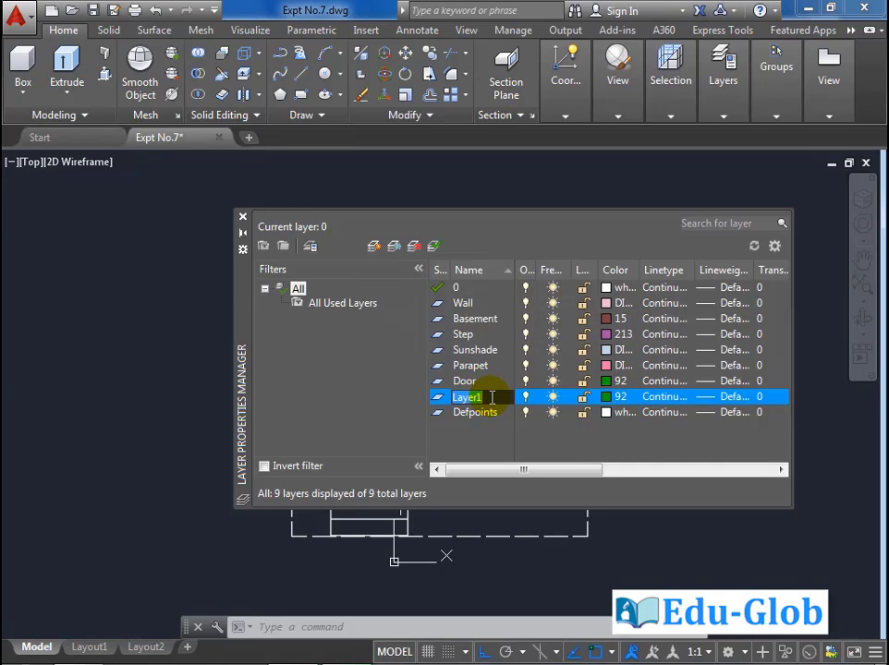
text(Window)
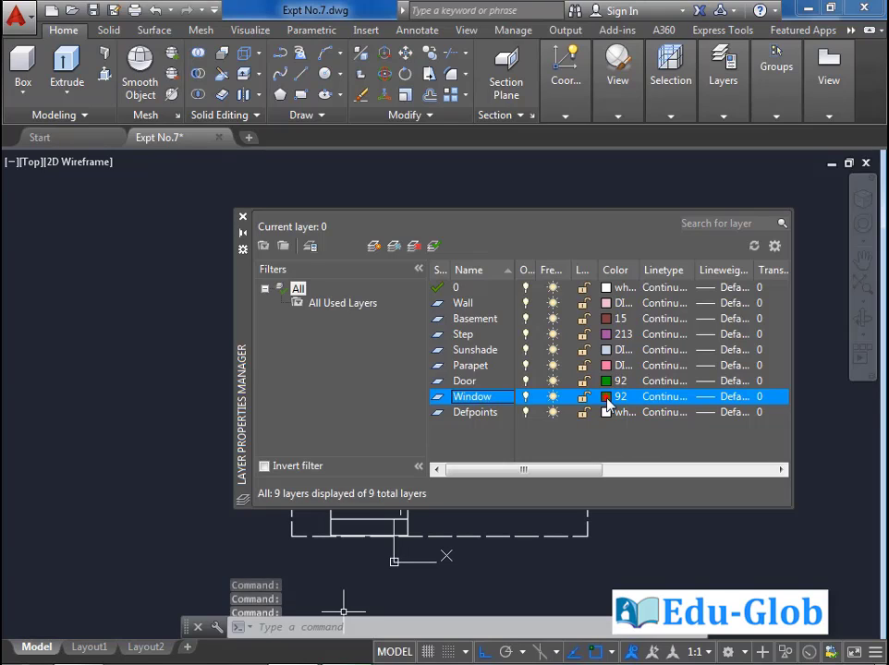
click(607, 404)
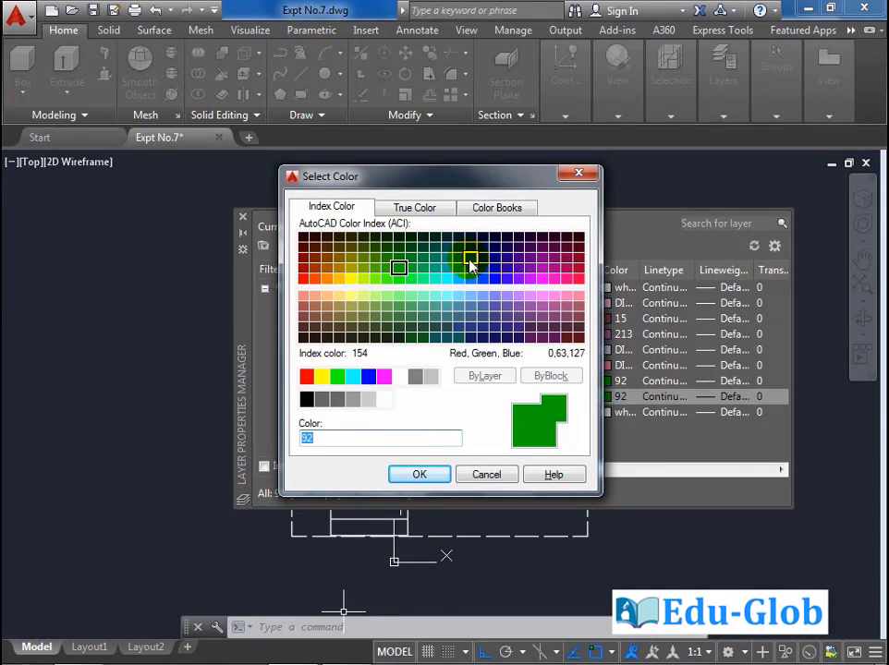
click(530, 278)
click(519, 279)
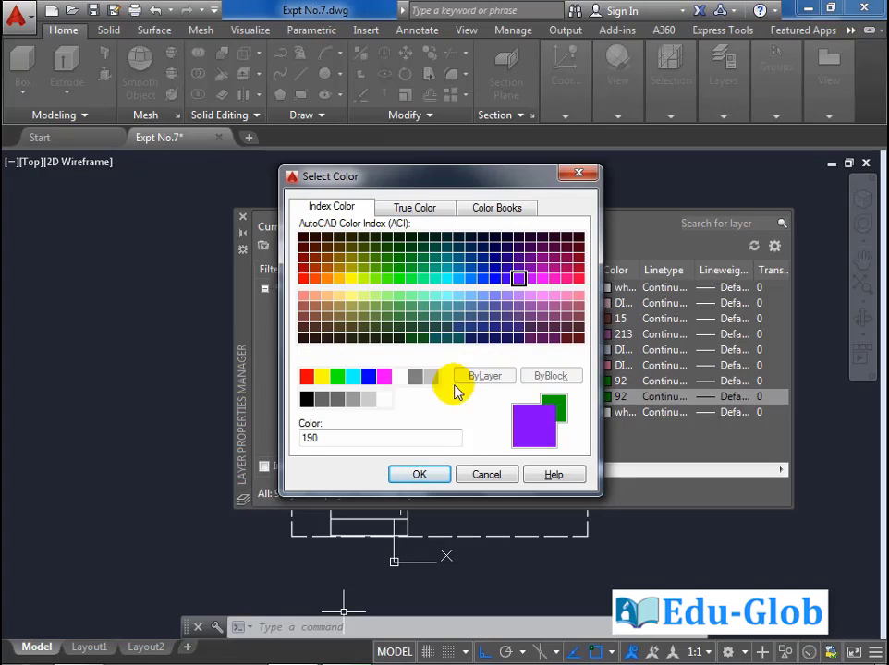
click(421, 475)
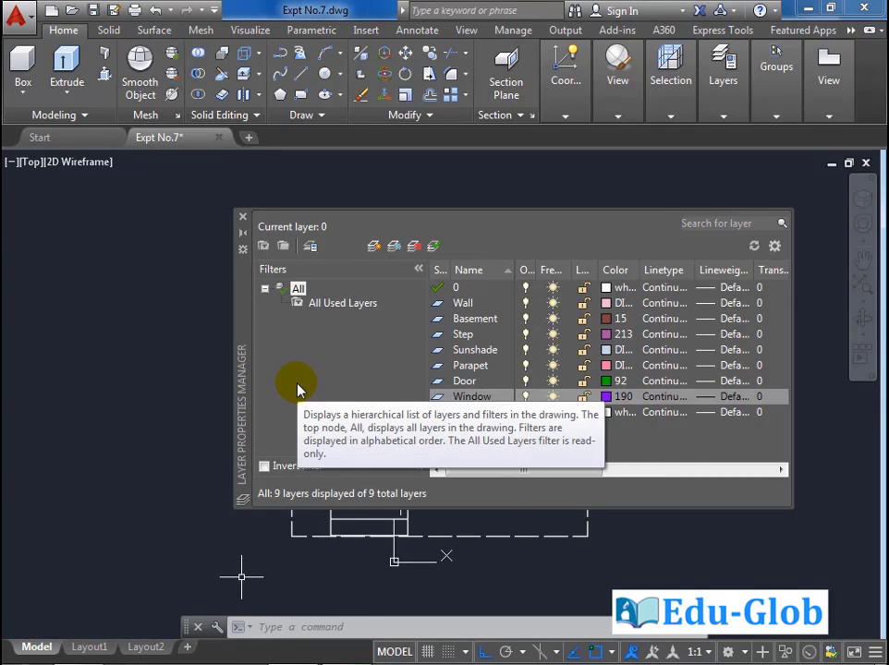
click(243, 222)
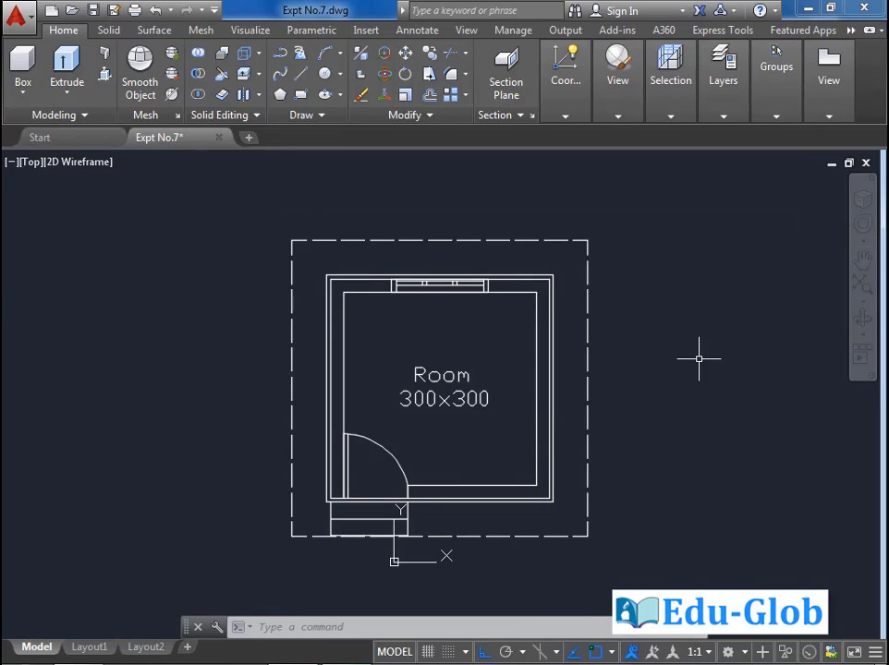
click(727, 85)
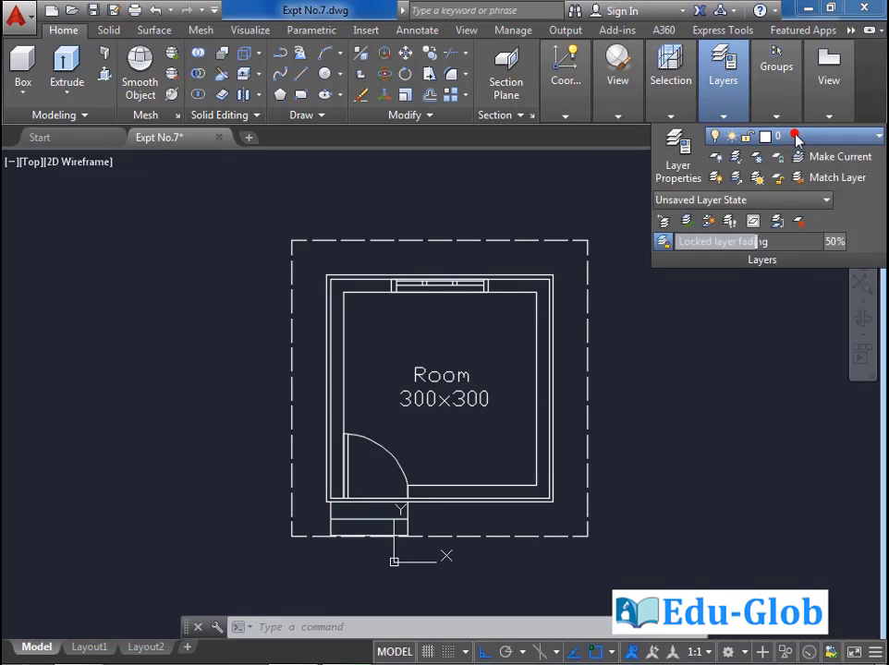
click(795, 137)
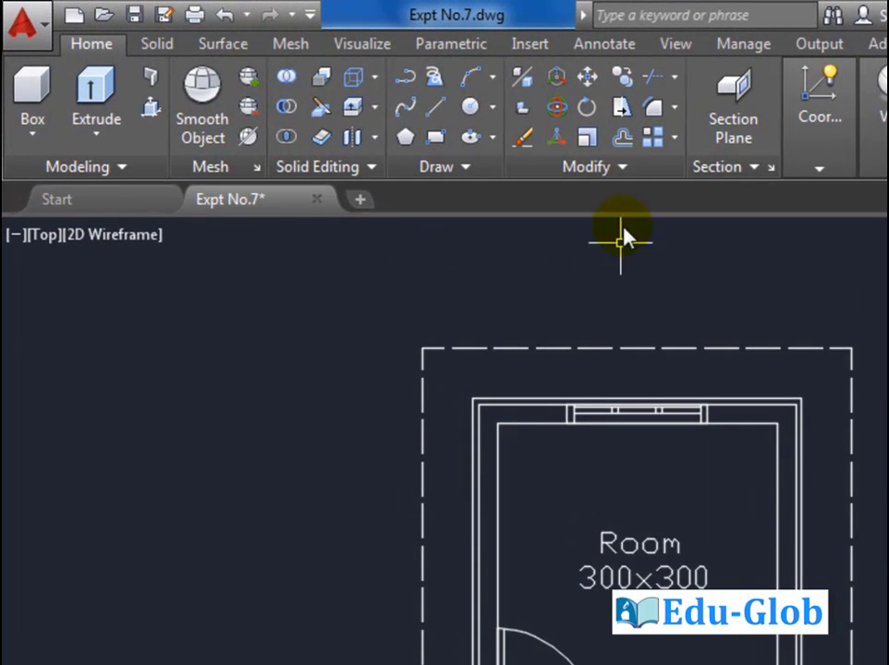
Copy the entire room plan, including its labels and dashed outline, horizontally to an empty area right of the original
click(623, 80)
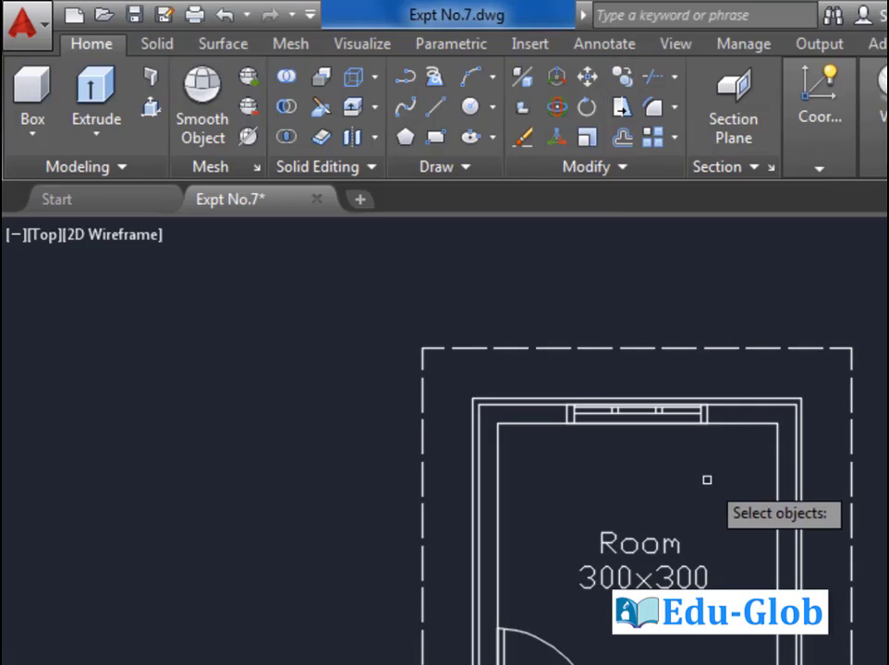
scroll(707, 480, down, 2)
mouse_move(775, 661)
middle_down()
mouse_move(720, 600)
mouse_move(542, 650)
middle_up()
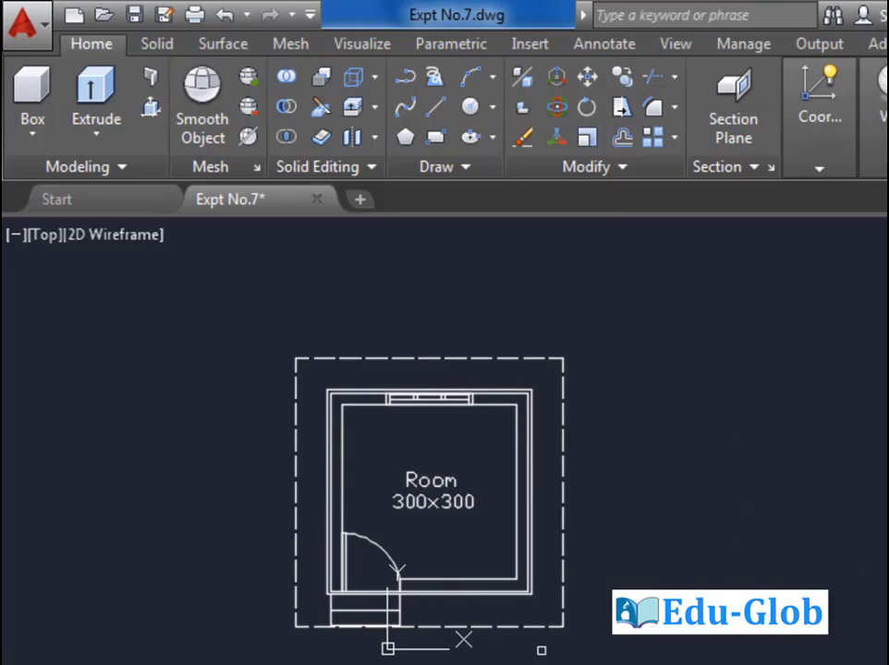
click(693, 661)
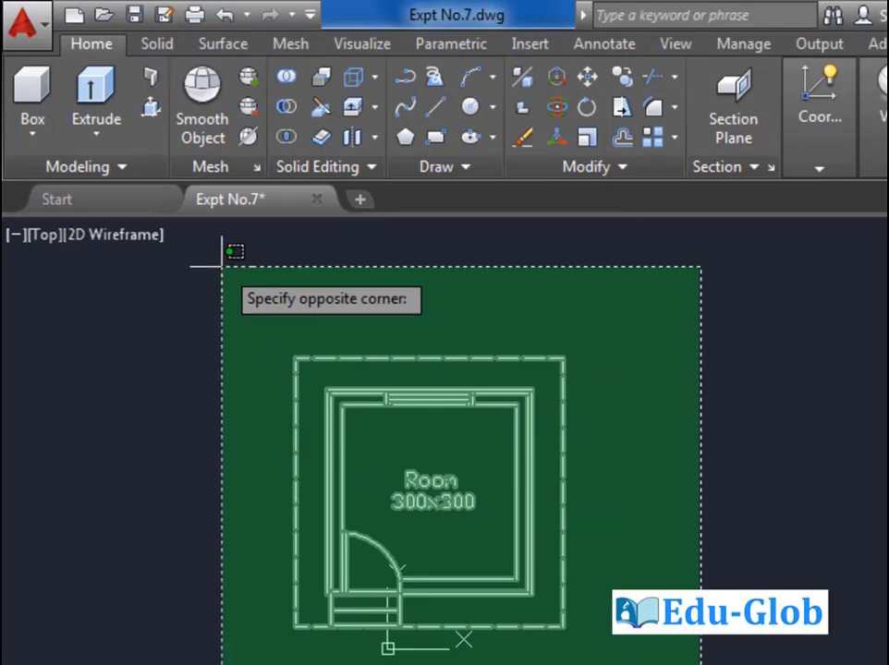
click(222, 247)
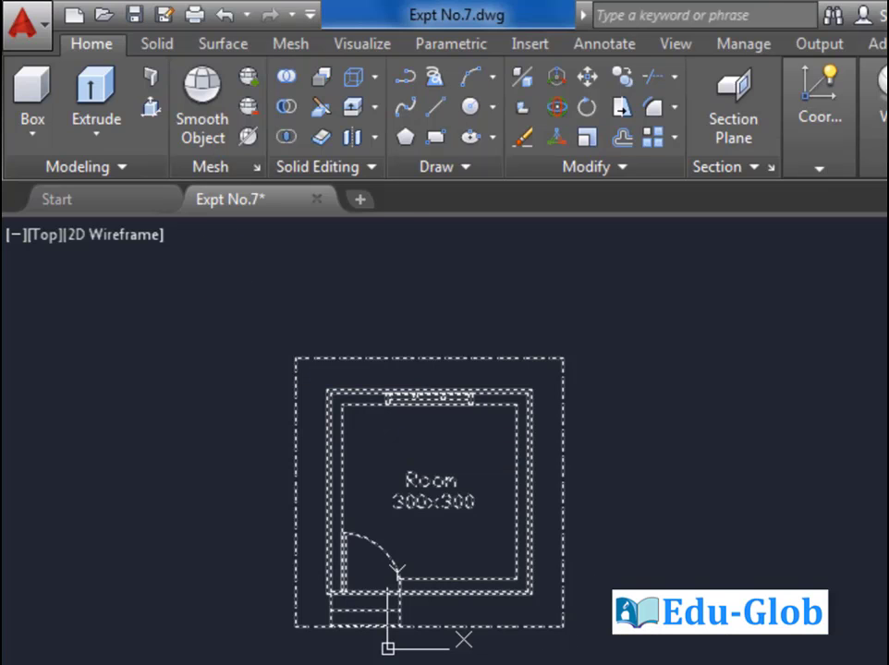
key(Return)
click(433, 664)
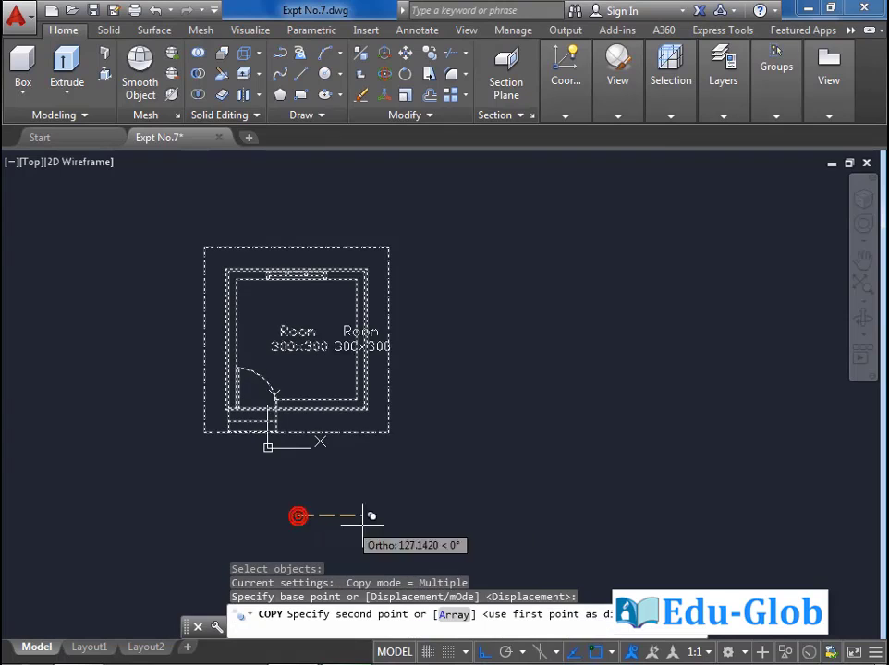
scroll(717, 534, down, 3)
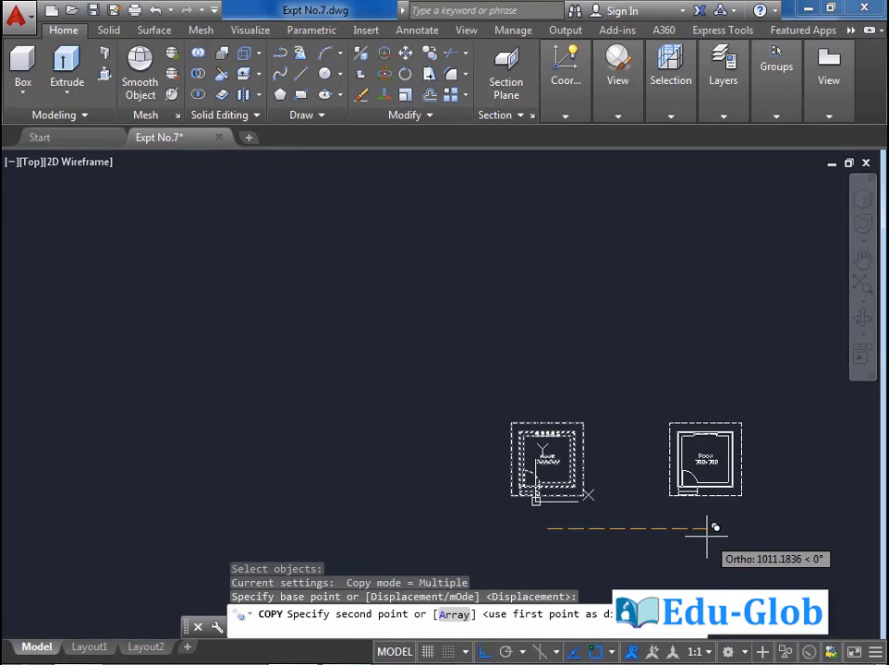
mouse_move(711, 526)
middle_down()
mouse_move(675, 524)
mouse_move(516, 476)
middle_up()
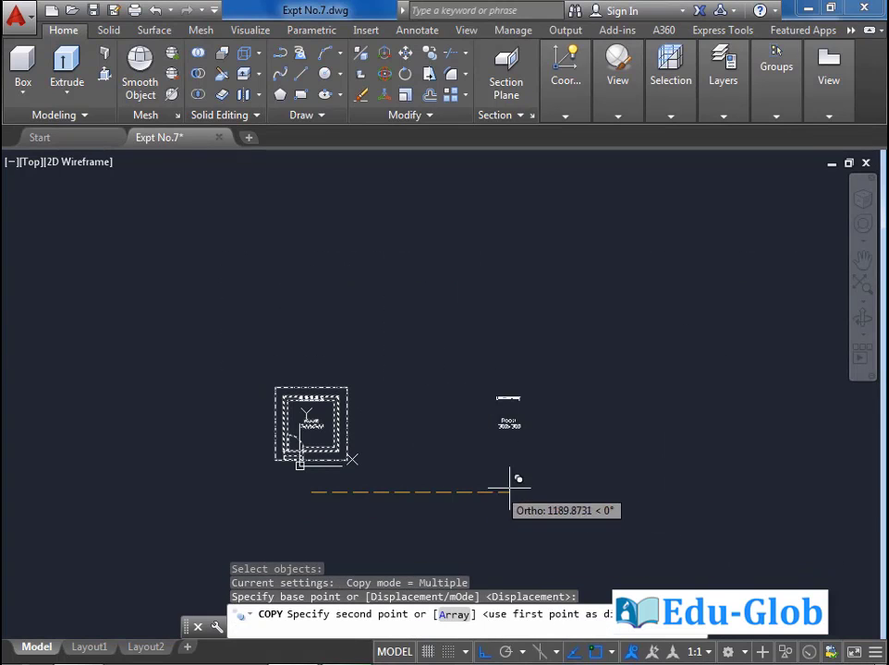
click(630, 491)
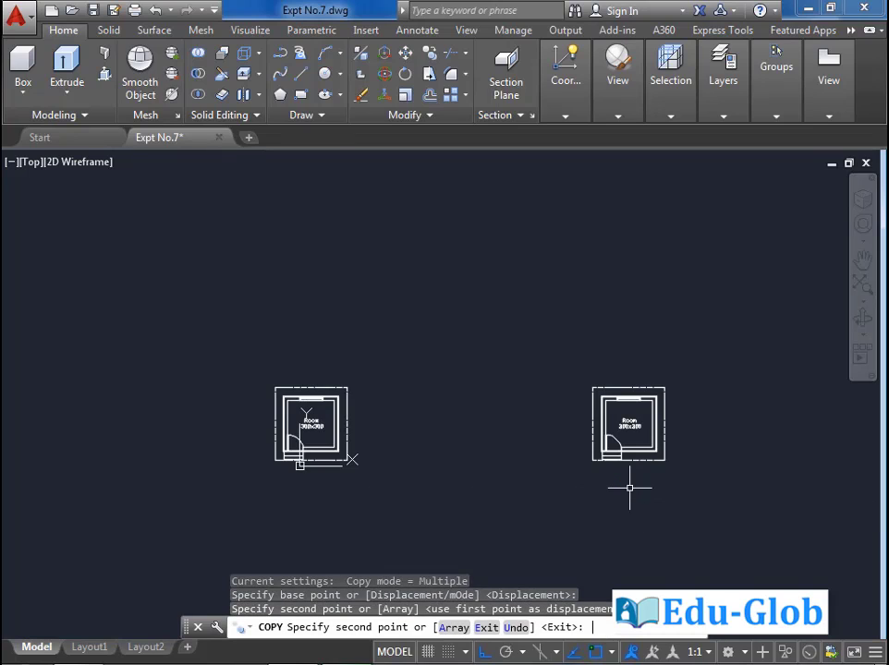
key(Return)
Erase the "Room" and "300x300" text labels from the copied plan
scroll(631, 483, up, 6)
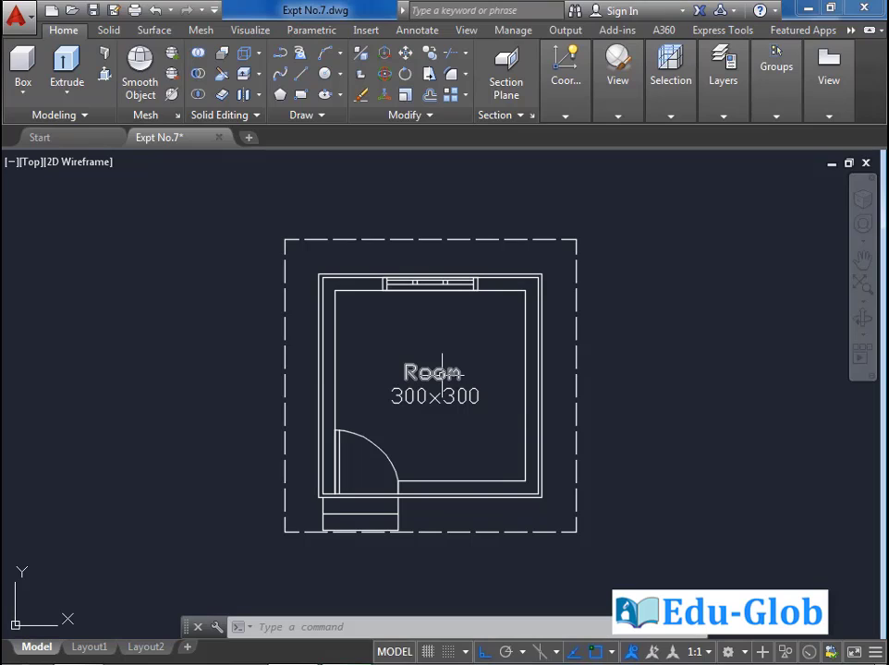
click(495, 425)
click(395, 356)
key(Delete)
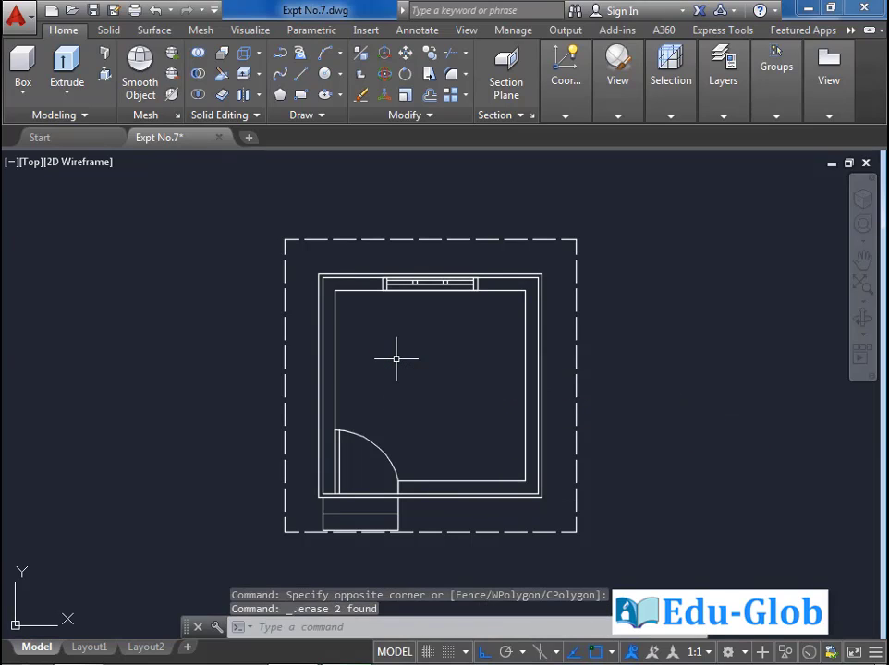
Erase the door swing arc and the door leaf lines from the copied plan
scroll(396, 359, up, 4)
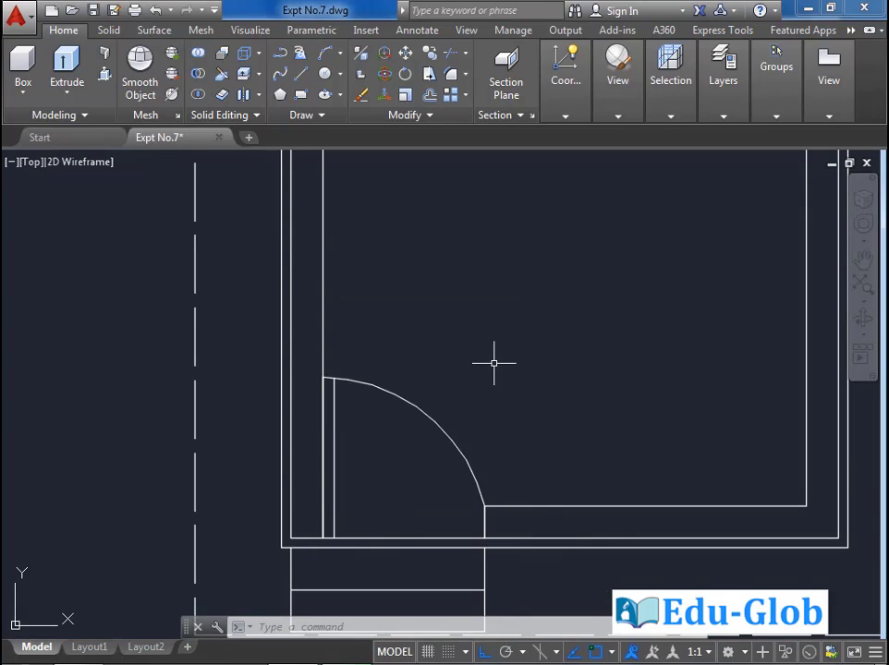
click(427, 416)
click(355, 454)
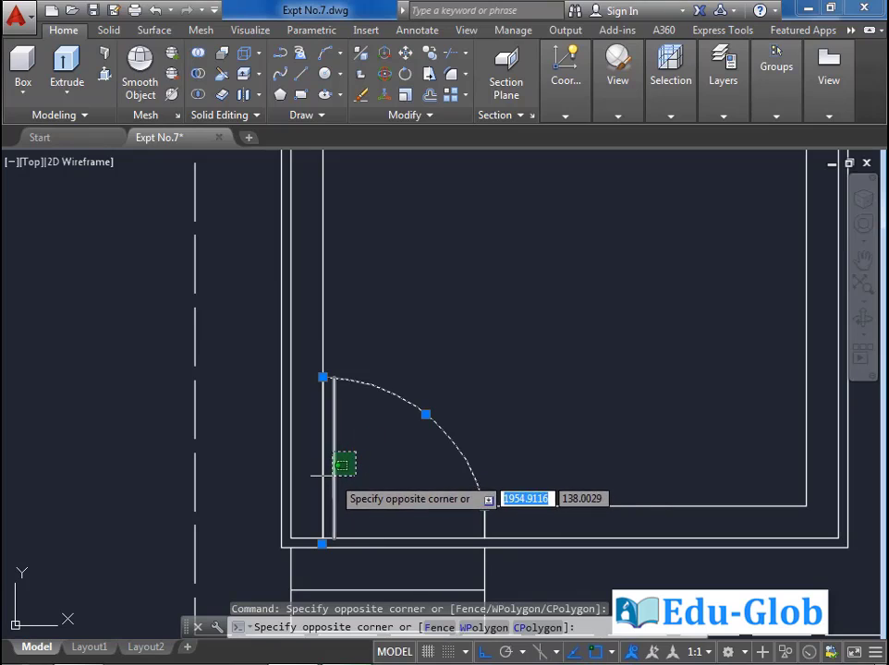
click(332, 474)
click(320, 479)
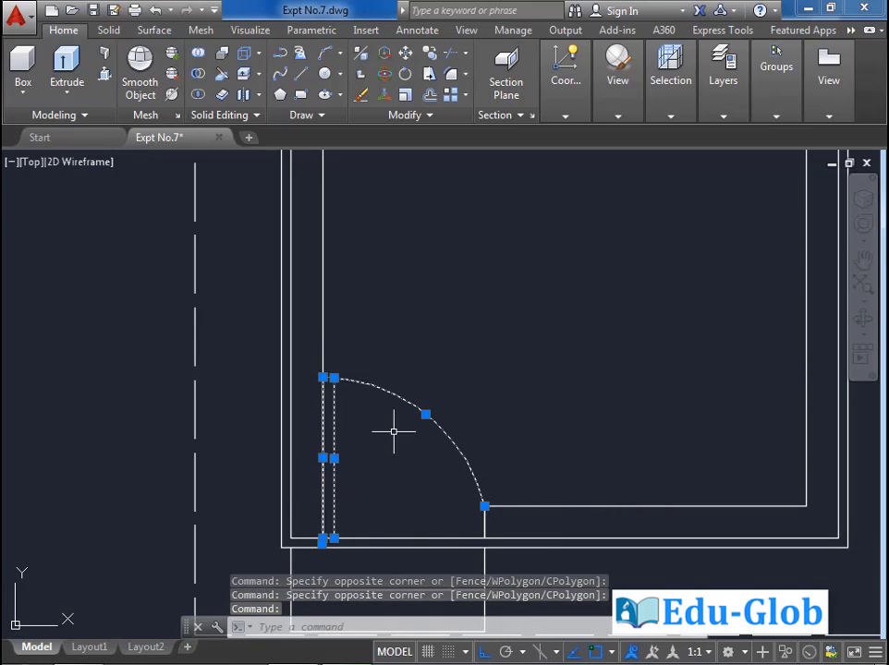
key(Delete)
scroll(501, 389, down, 2)
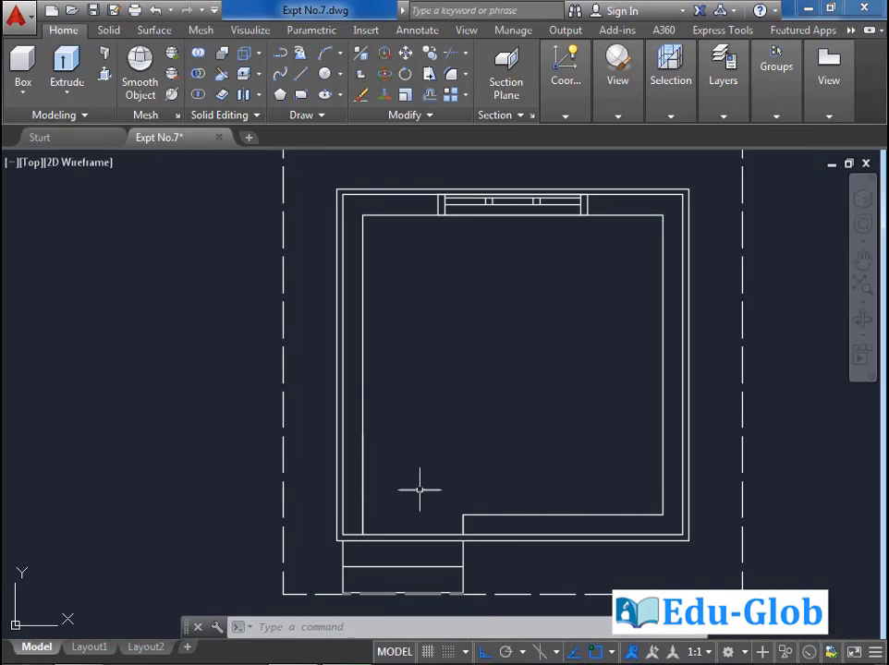
Erase the outer wall line that crosses the door opening in the copied plan
click(397, 535)
key(Delete)
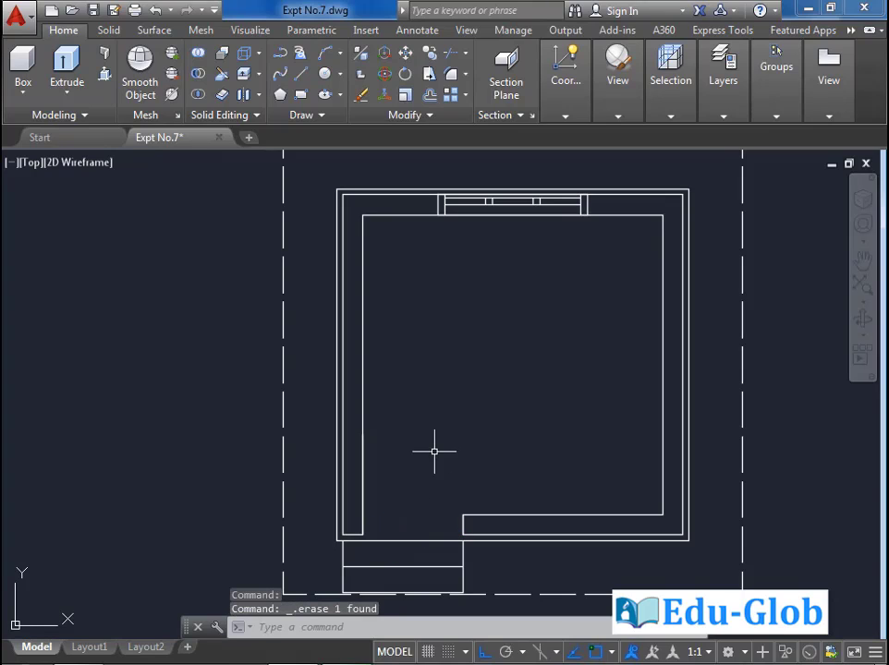
middle_drag(529, 339, 506, 355)
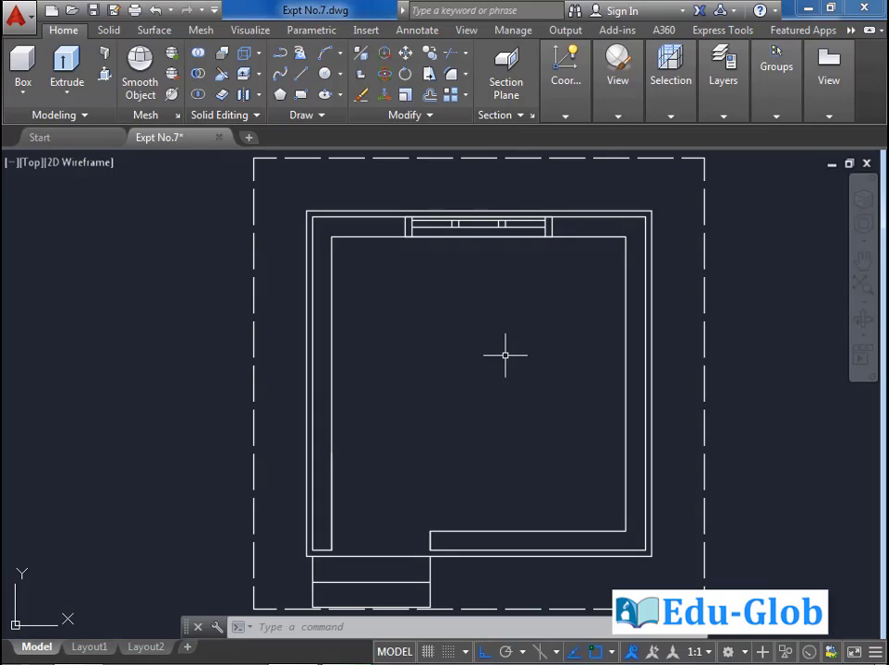
Make the Basement layer the current layer
click(725, 87)
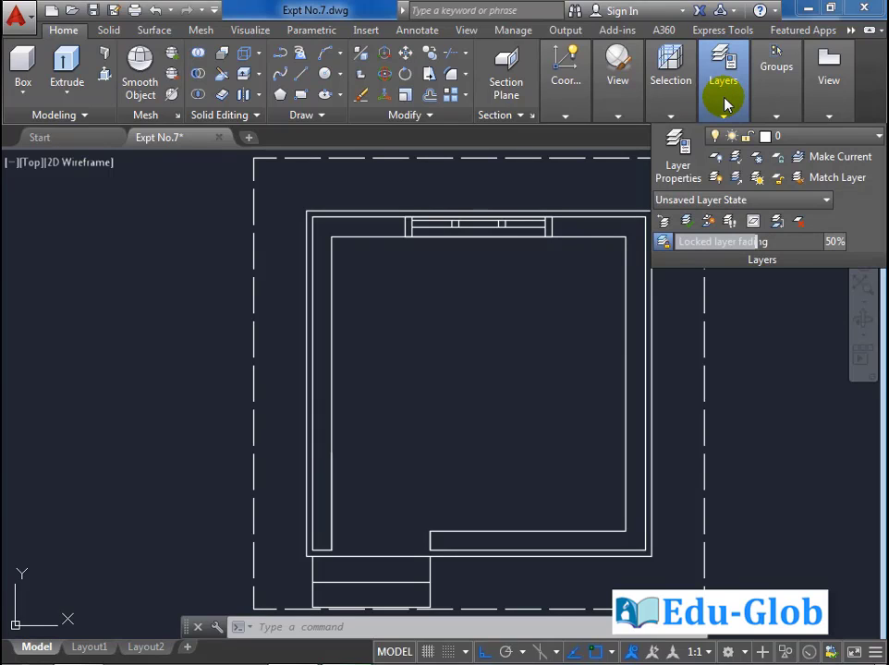
click(798, 136)
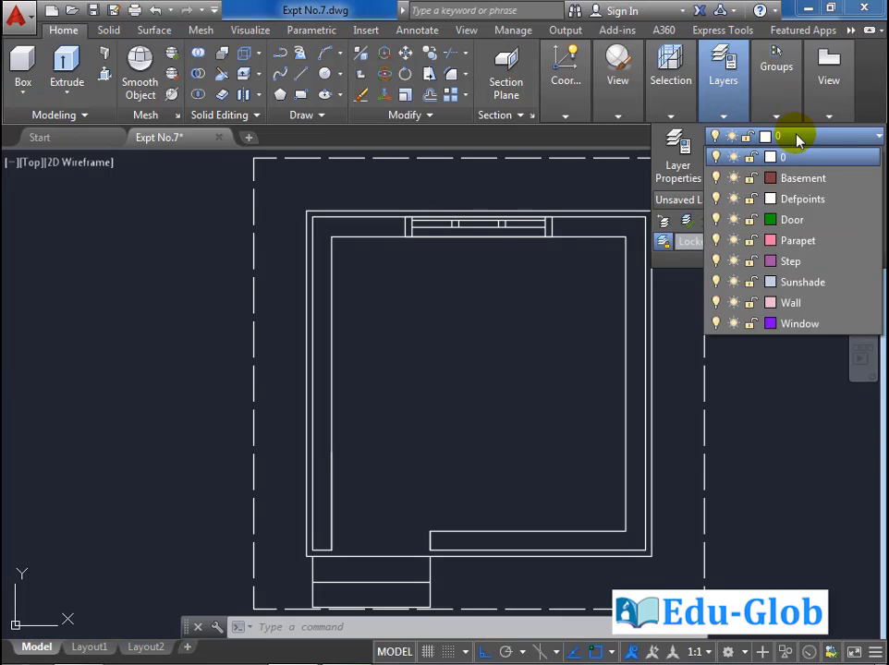
click(806, 182)
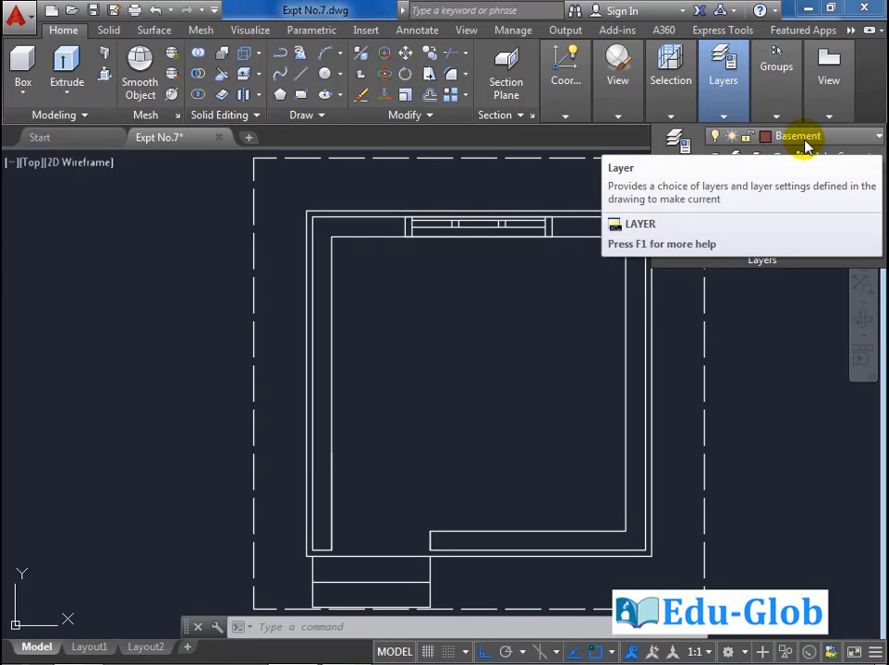
click(774, 337)
click(768, 323)
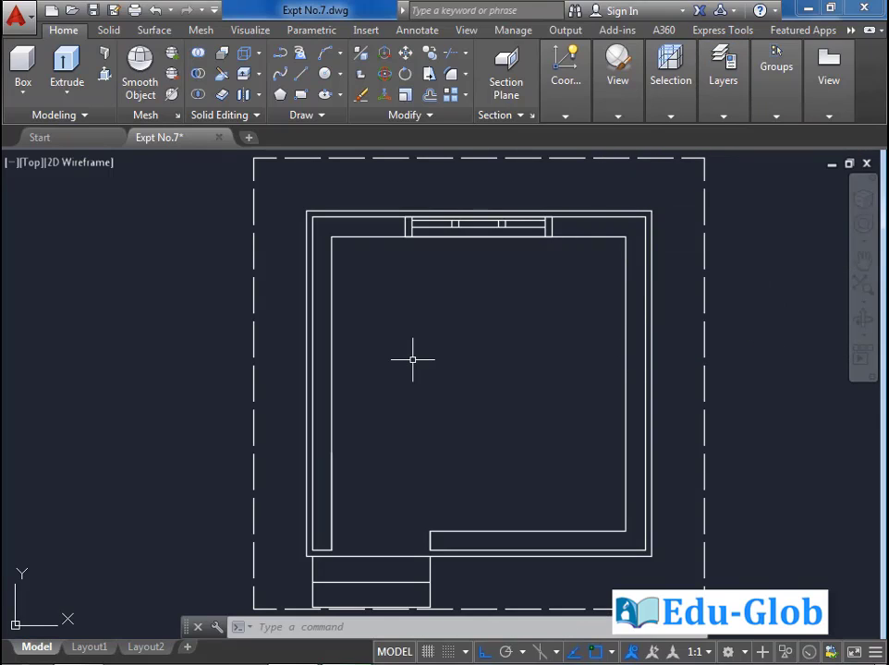
Draw a rectangle over the outermost solid outline of the copied plan, from its lower-right corner to its upper-left corner
click(300, 94)
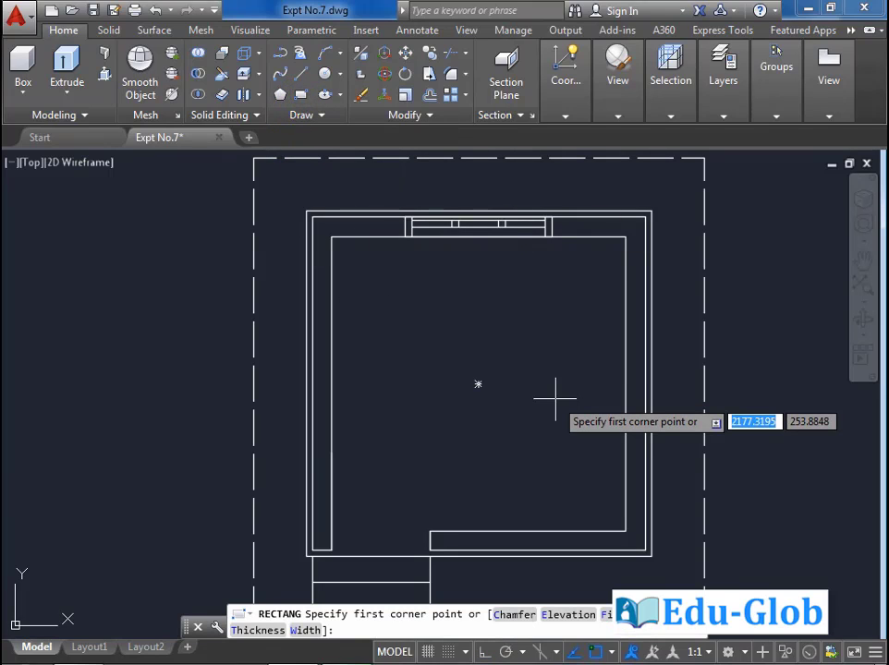
click(651, 557)
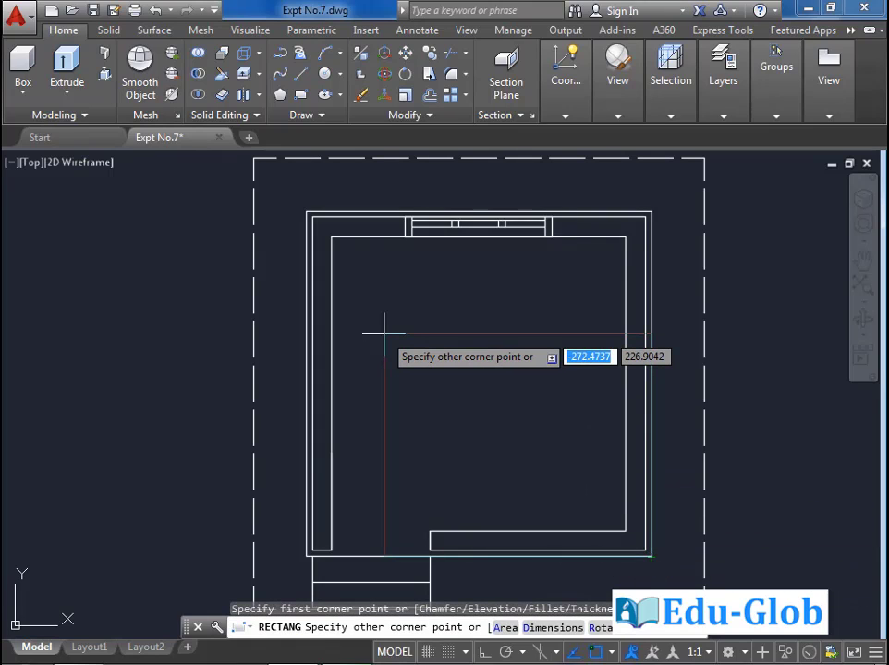
click(306, 210)
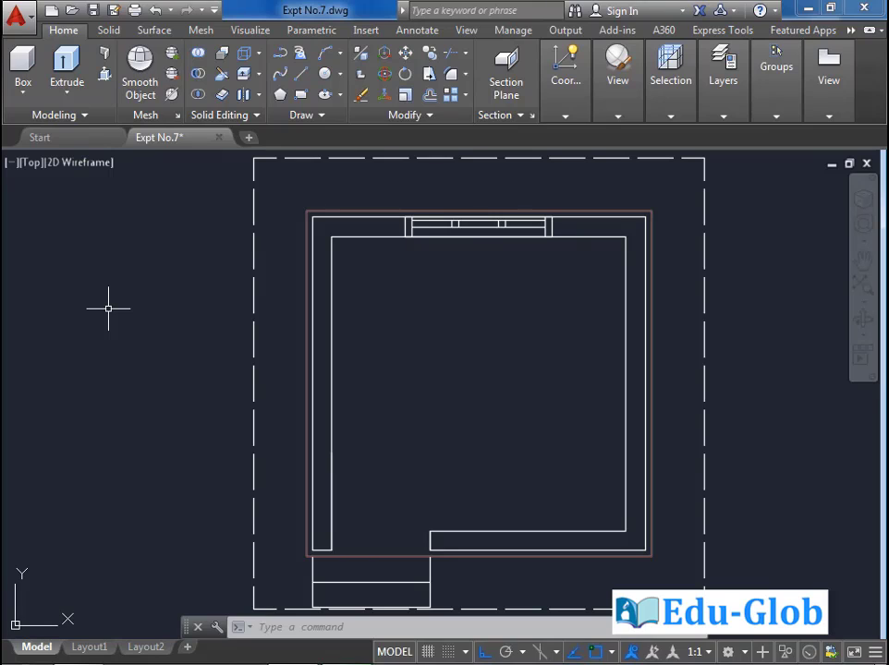
Set the visual style to Conceptual and switch the viewport to the SW Isometric view
click(92, 163)
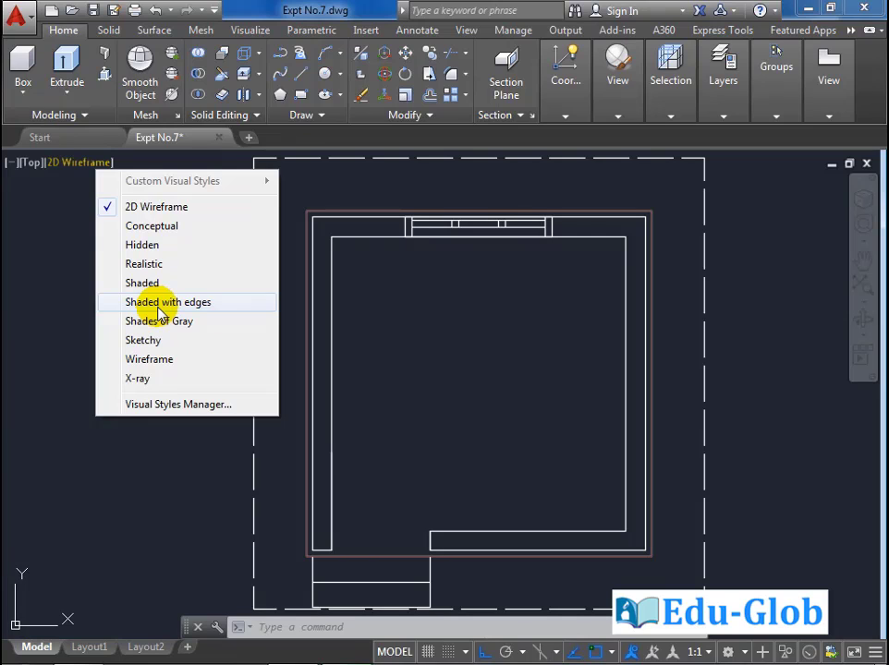
click(172, 227)
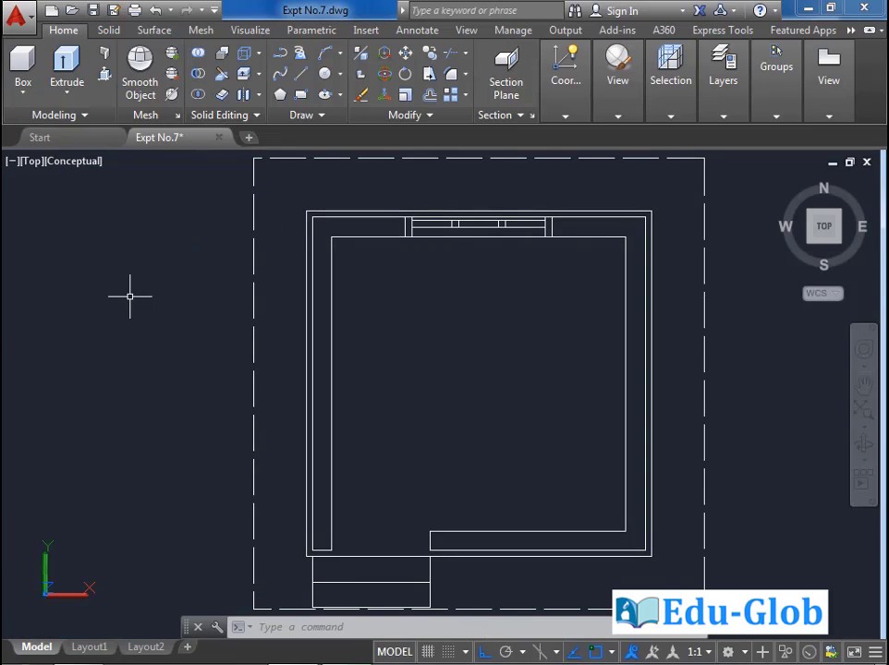
click(28, 162)
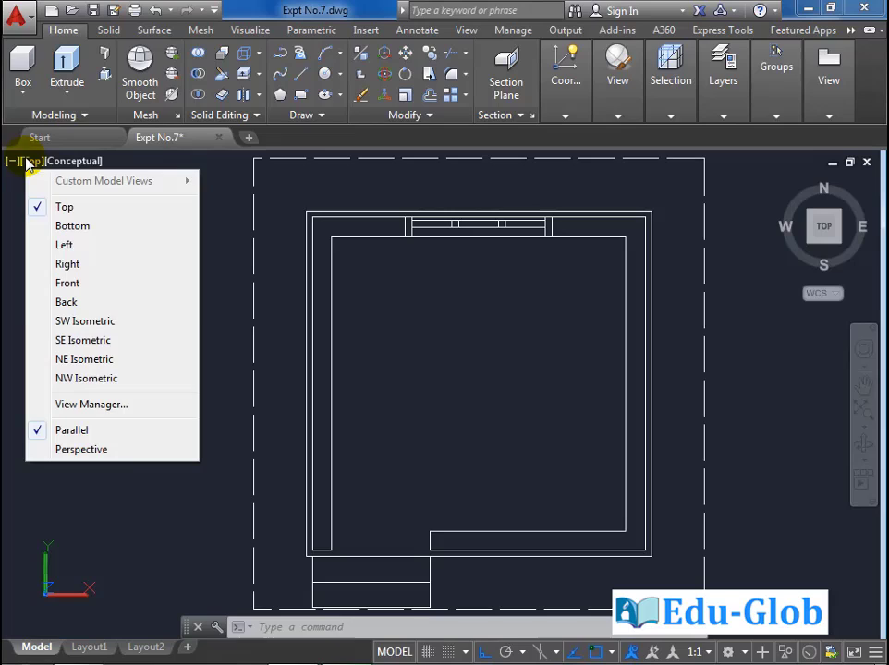
click(103, 324)
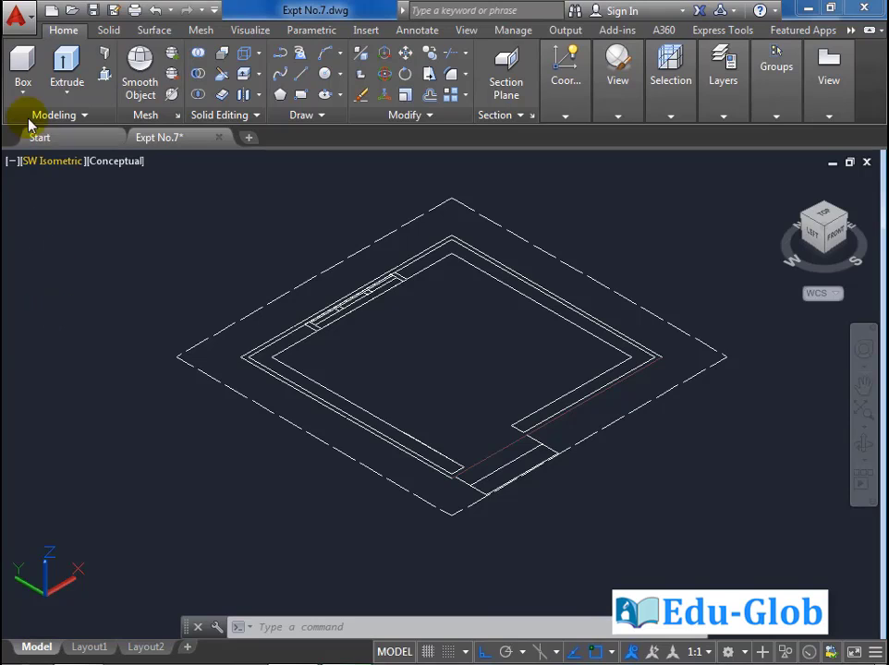
Extrude the Basement rectangle 45 units downward into a solid
click(67, 69)
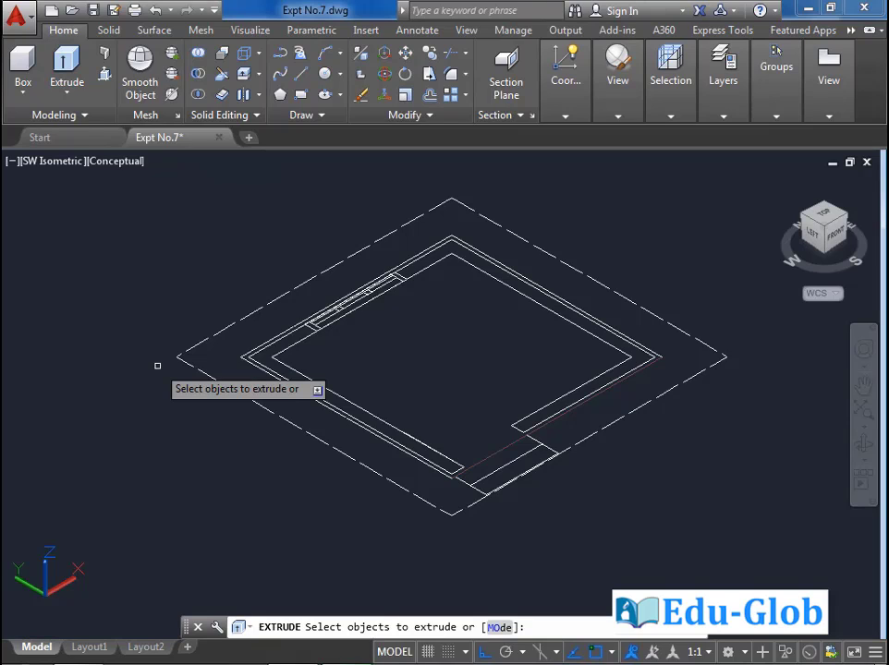
click(480, 460)
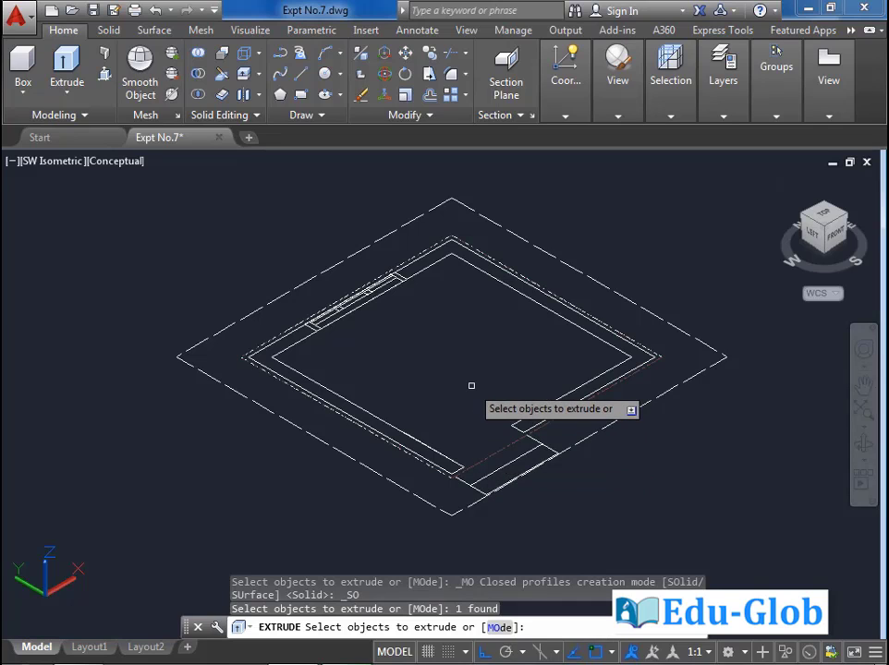
key(Return)
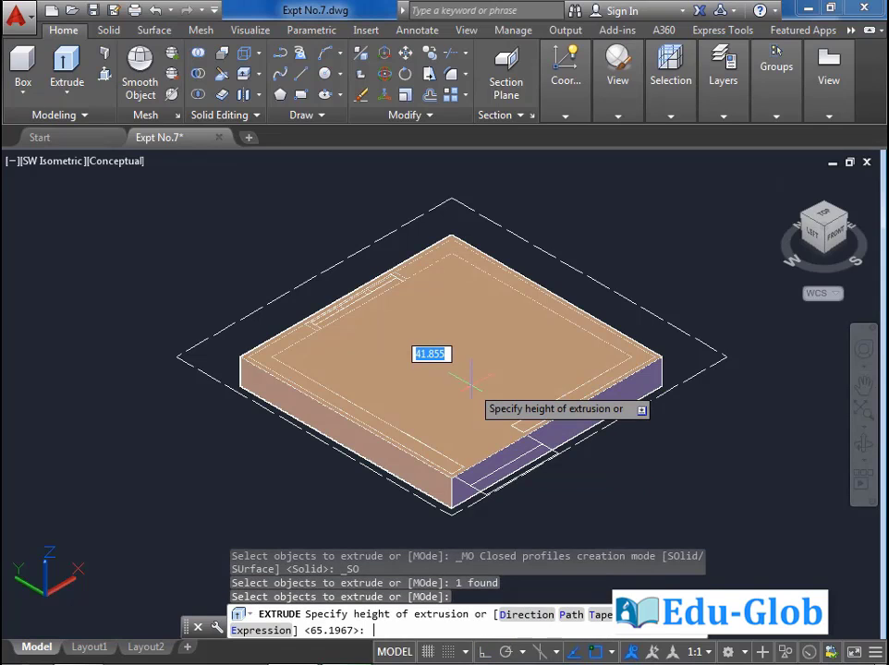
scroll(504, 444, down, 4)
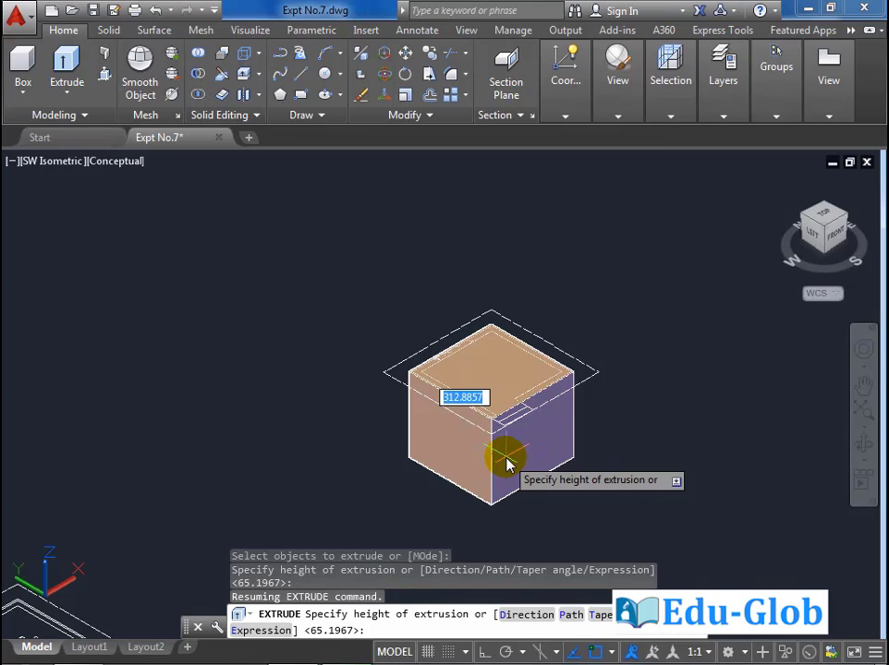
text(45)
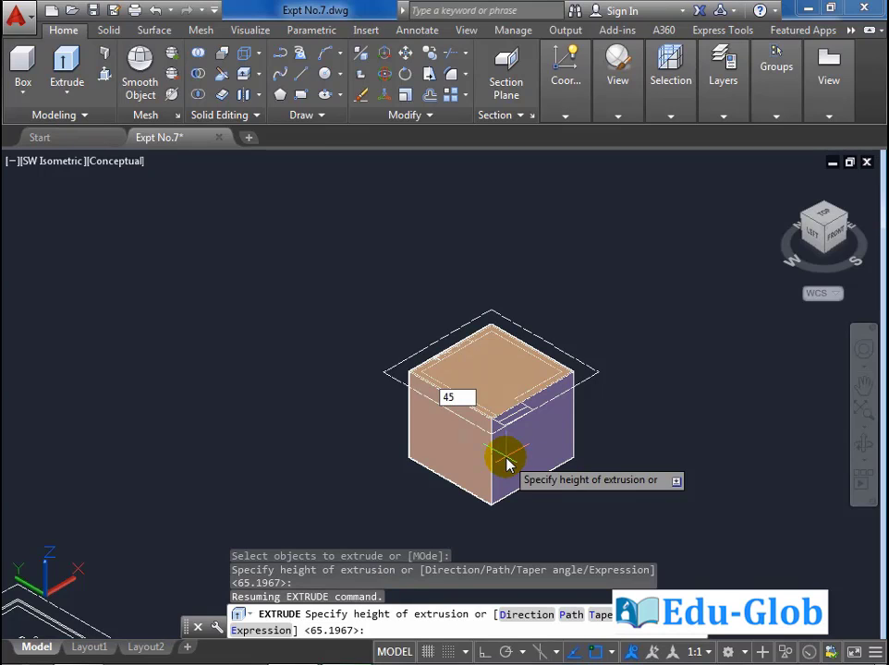
key(Return)
scroll(573, 476, up, 5)
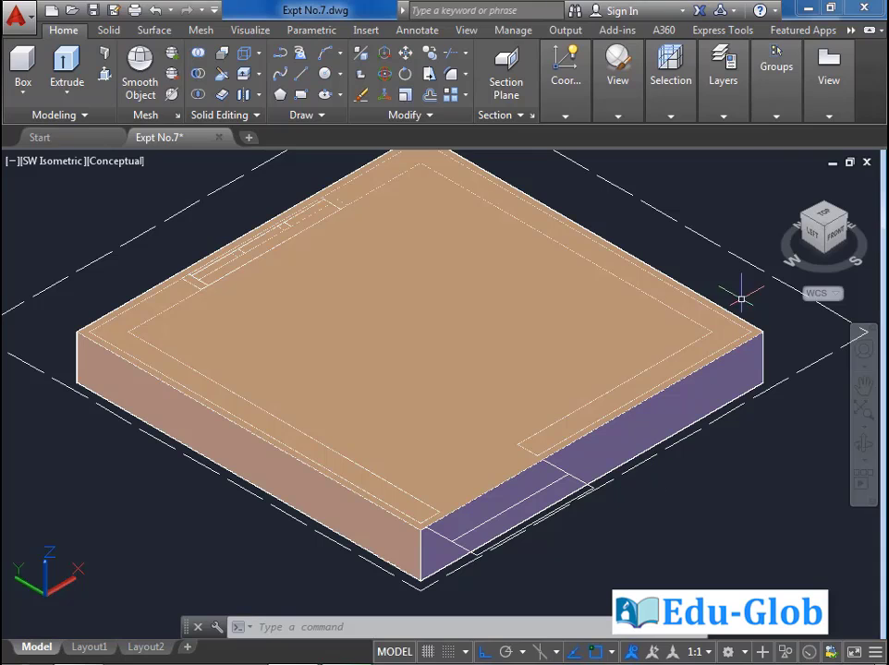
Make layer 0 current and freeze the Basement layer to hide the basement solid
click(722, 117)
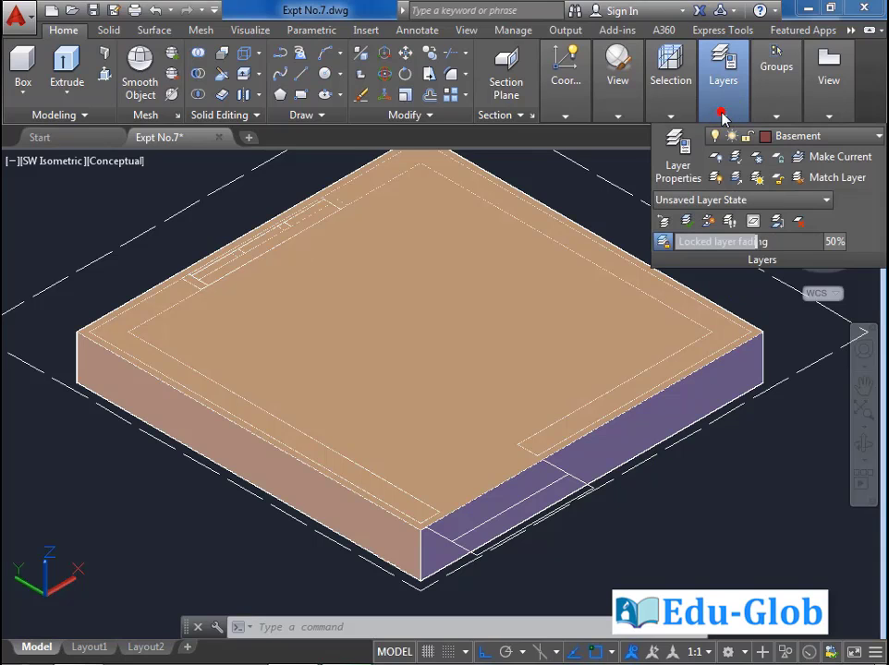
click(781, 137)
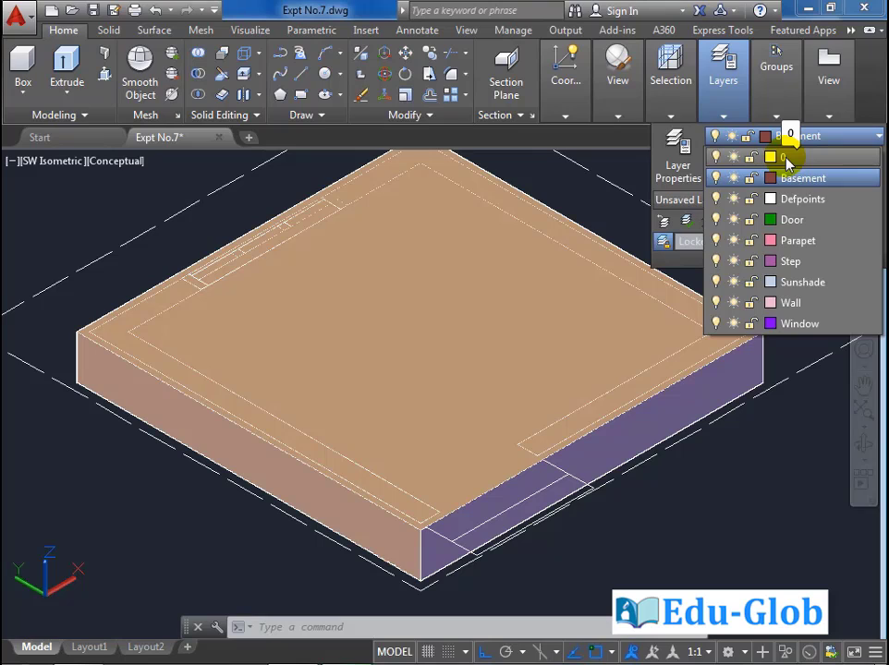
click(788, 157)
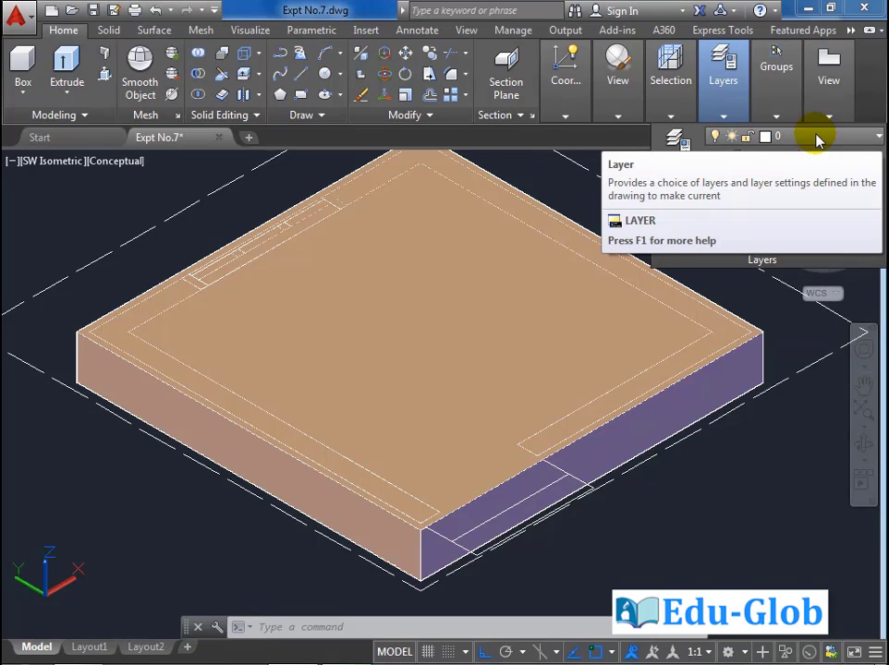
click(817, 138)
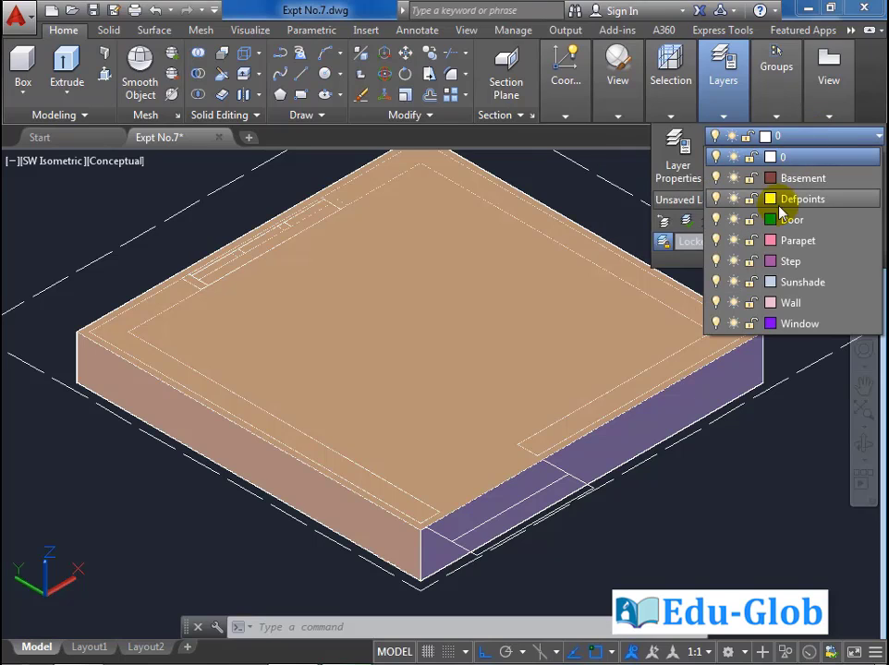
click(735, 179)
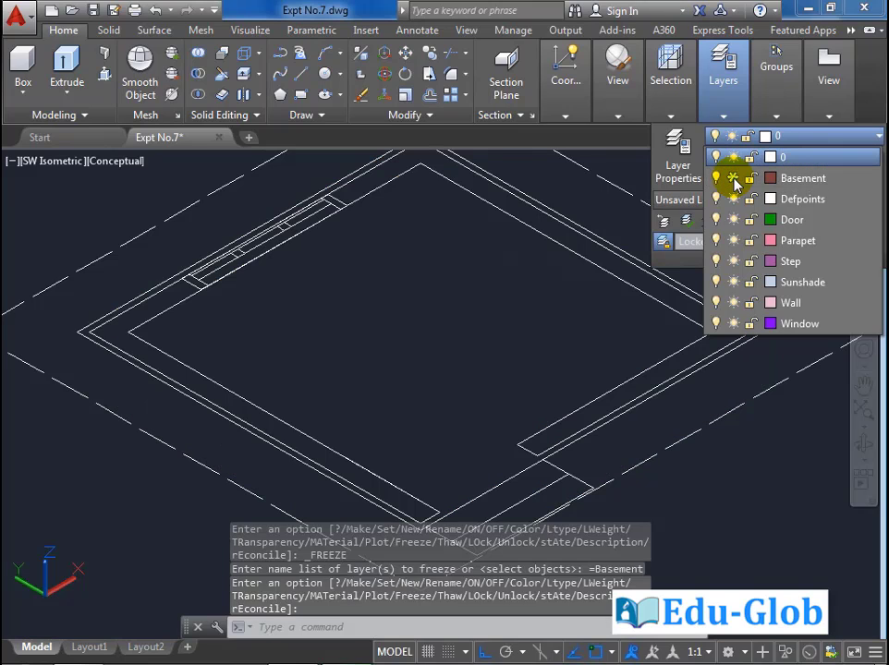
click(447, 367)
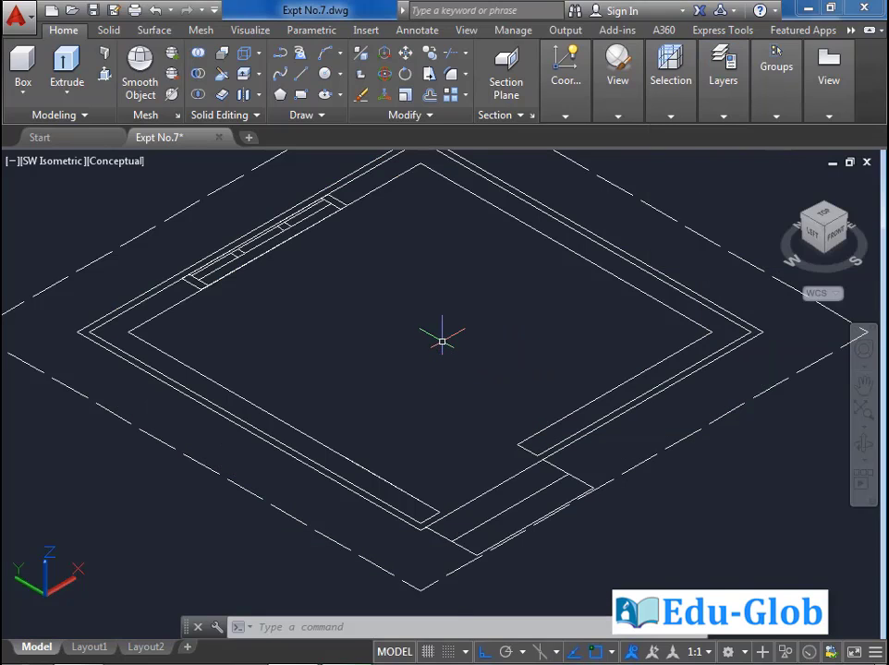
Return the viewport to the Top view and make the Wall layer current
scroll(484, 334, down, 2)
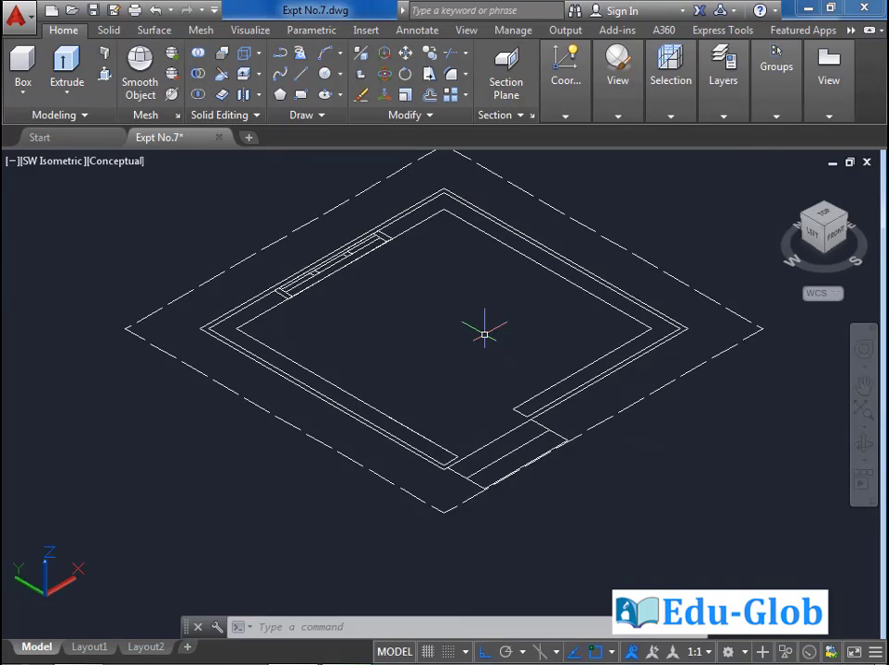
click(57, 161)
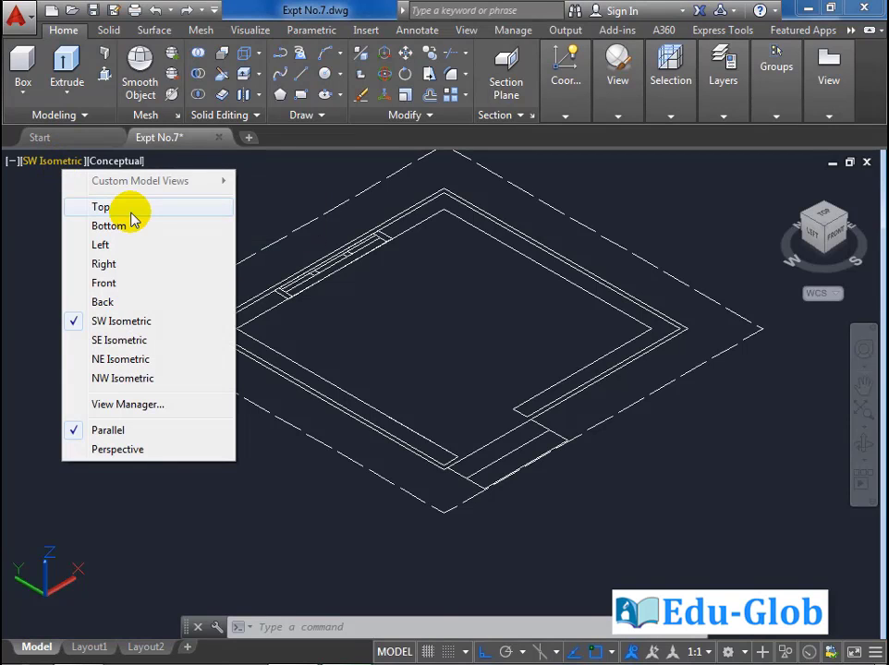
click(102, 207)
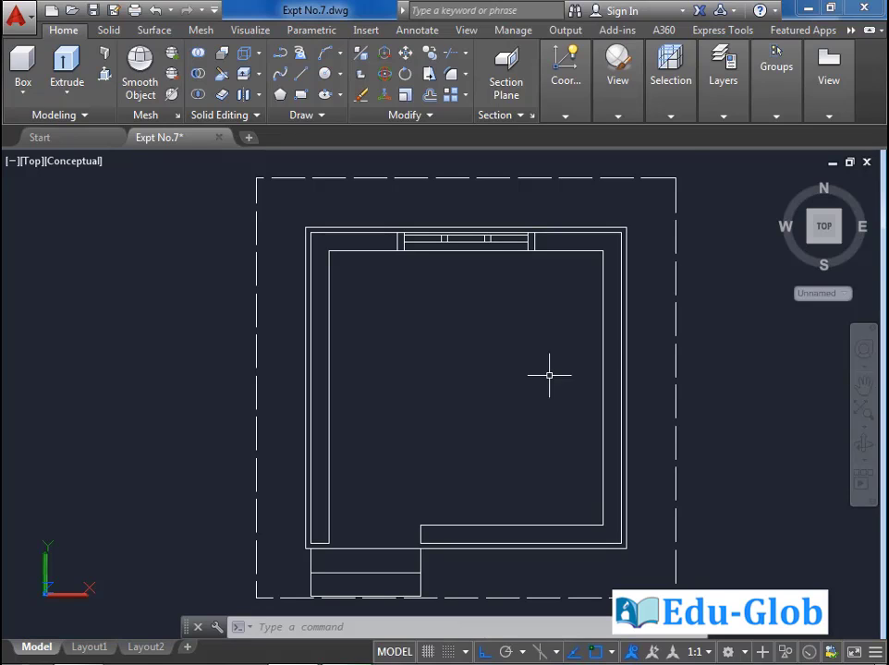
click(720, 109)
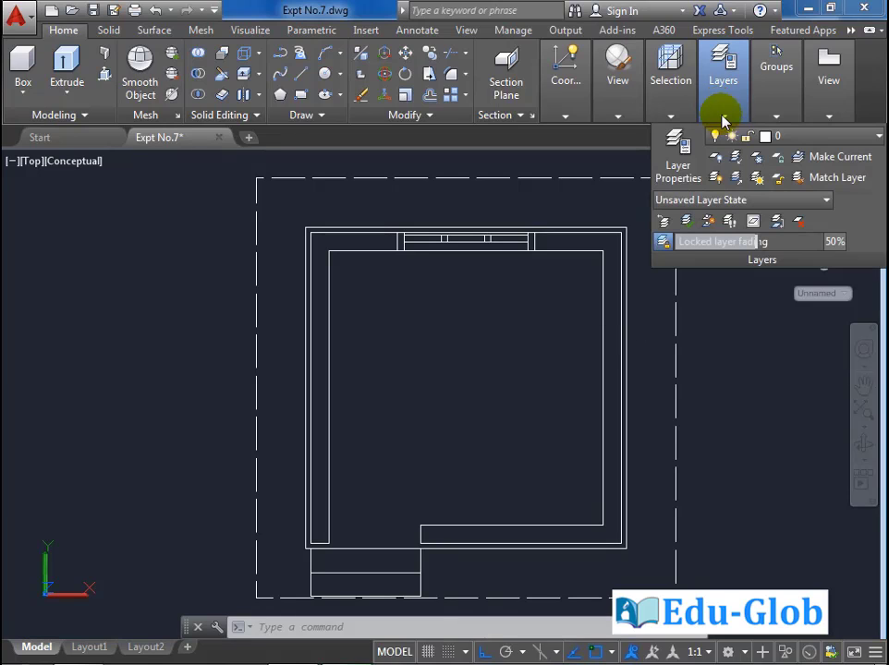
click(806, 137)
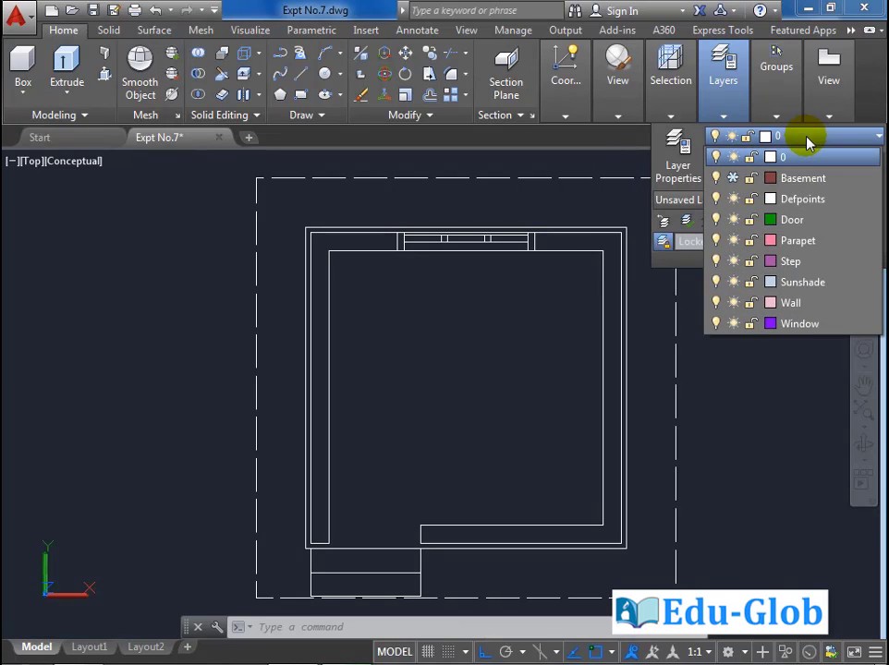
click(814, 304)
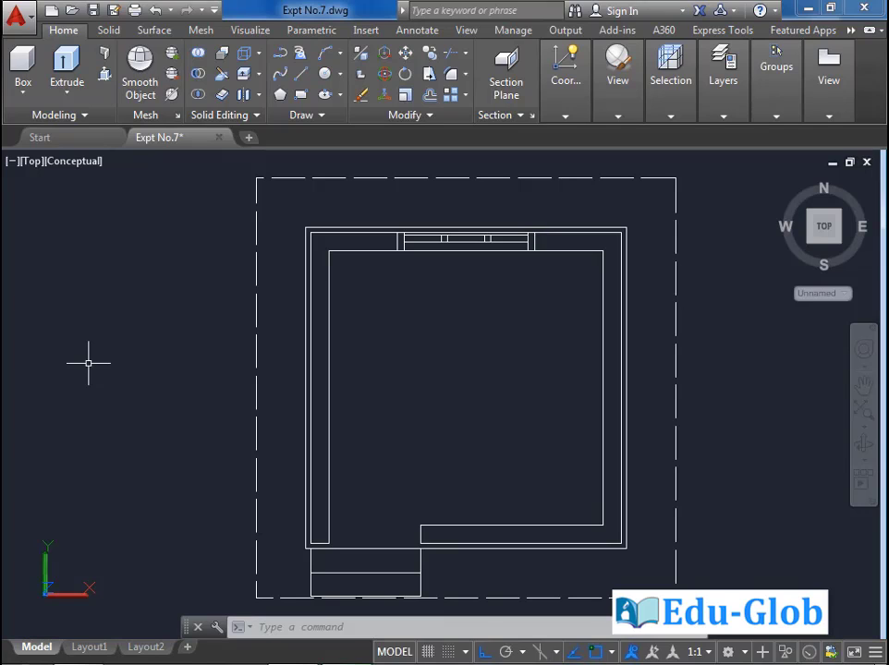
Start a Polysolid for the walls with height 300, width 20 and left justification
click(104, 53)
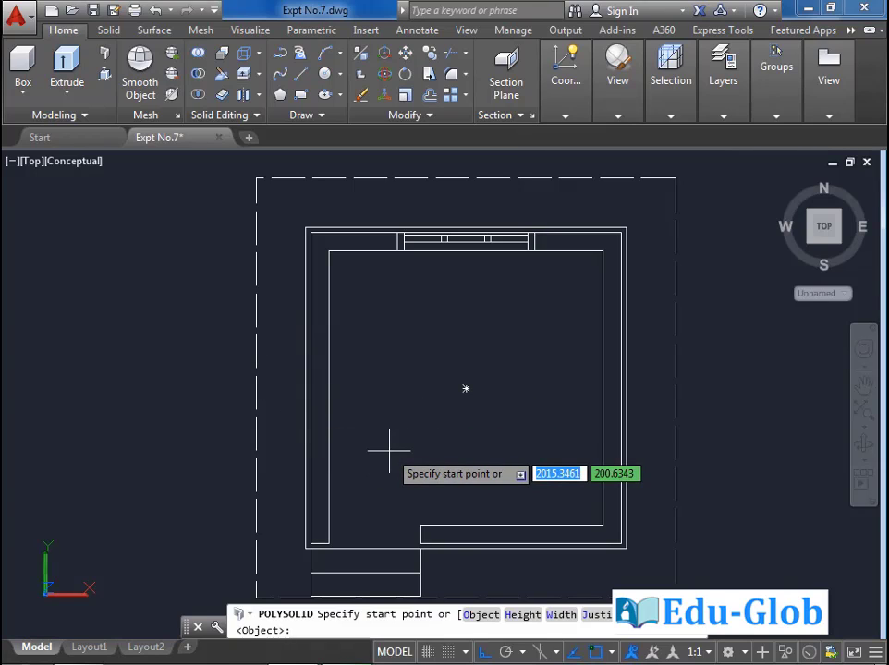
click(522, 614)
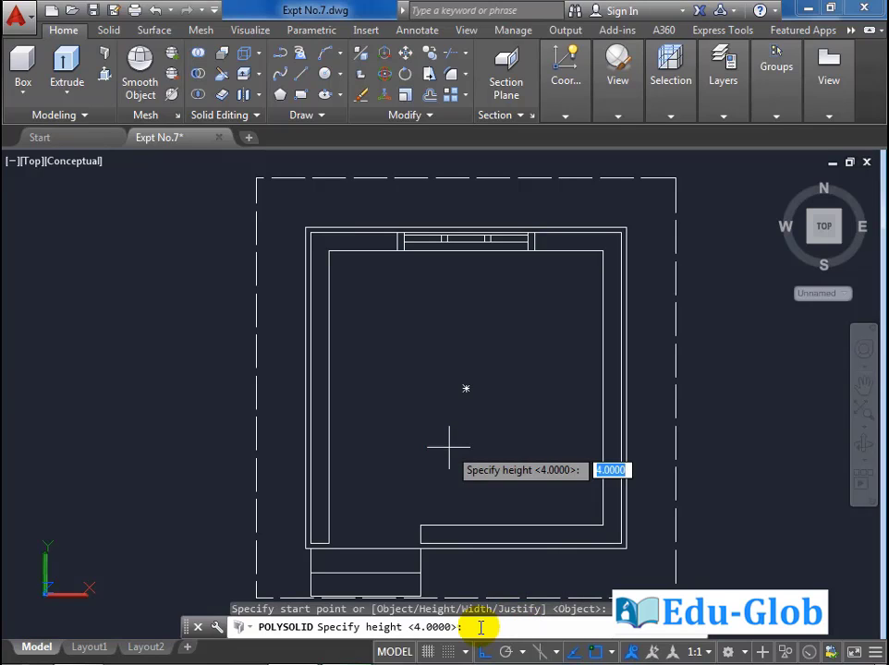
text(300)
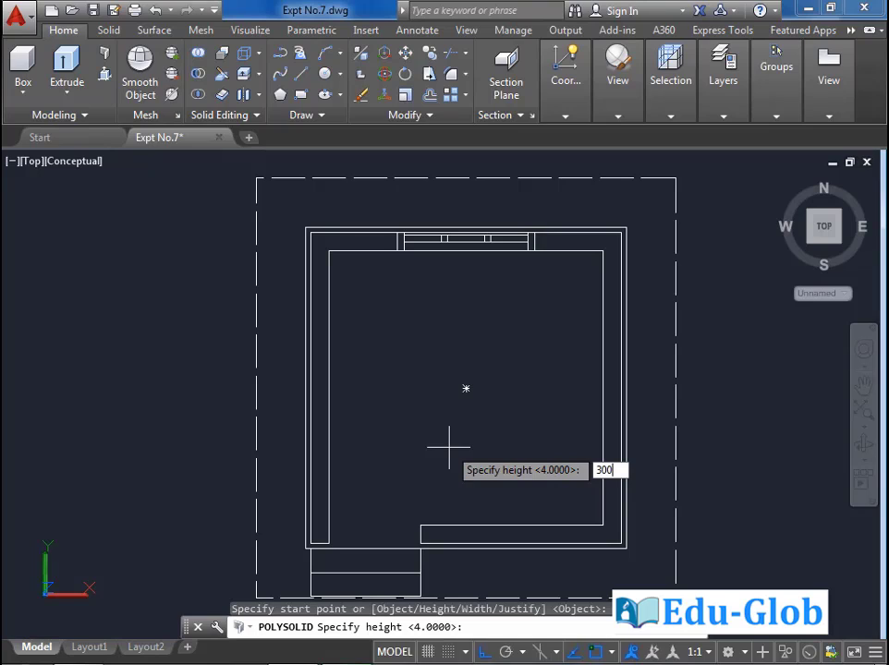
key(Return)
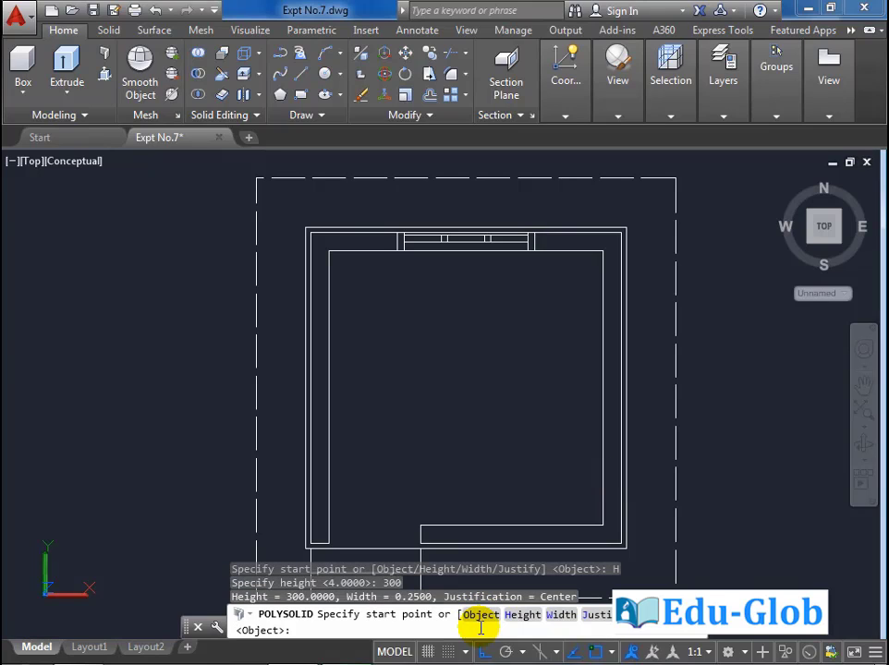
click(560, 618)
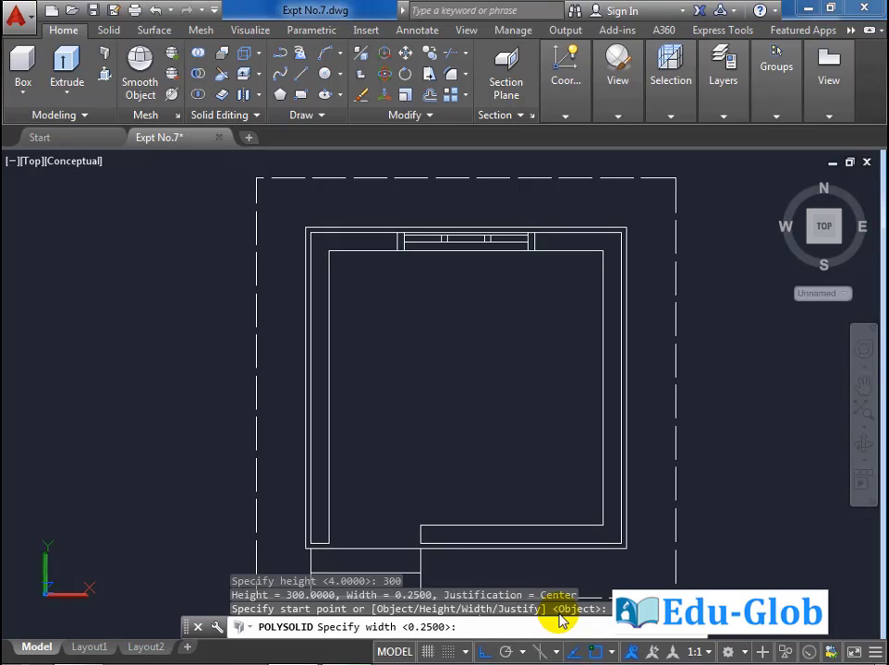
text(20)
key(Return)
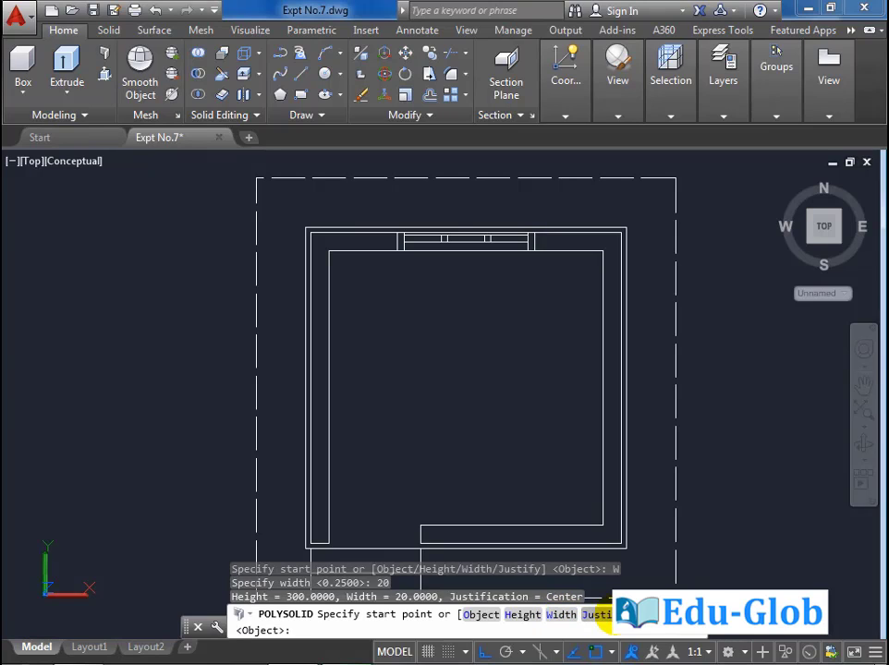
click(595, 614)
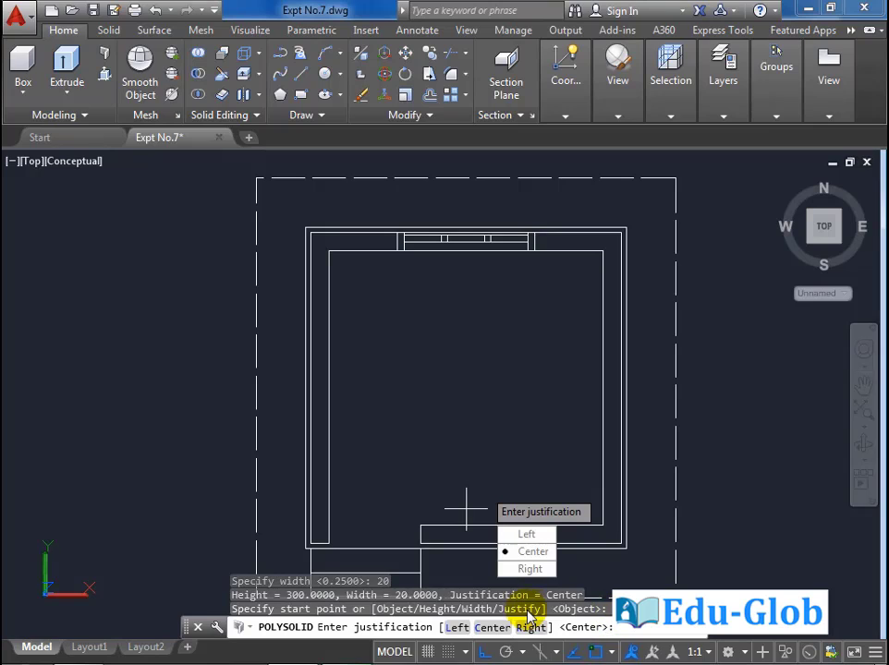
click(456, 627)
Run the polysolid's first segment from the wall's outer southeast corner to its outer southwest corner
middle_drag(419, 455, 461, 377)
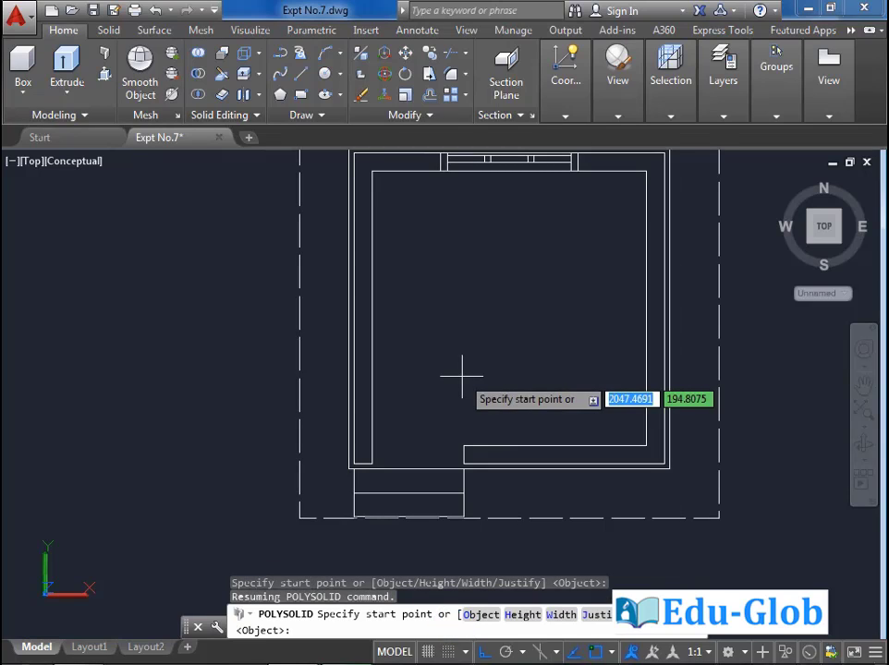
scroll(647, 442, up, 3)
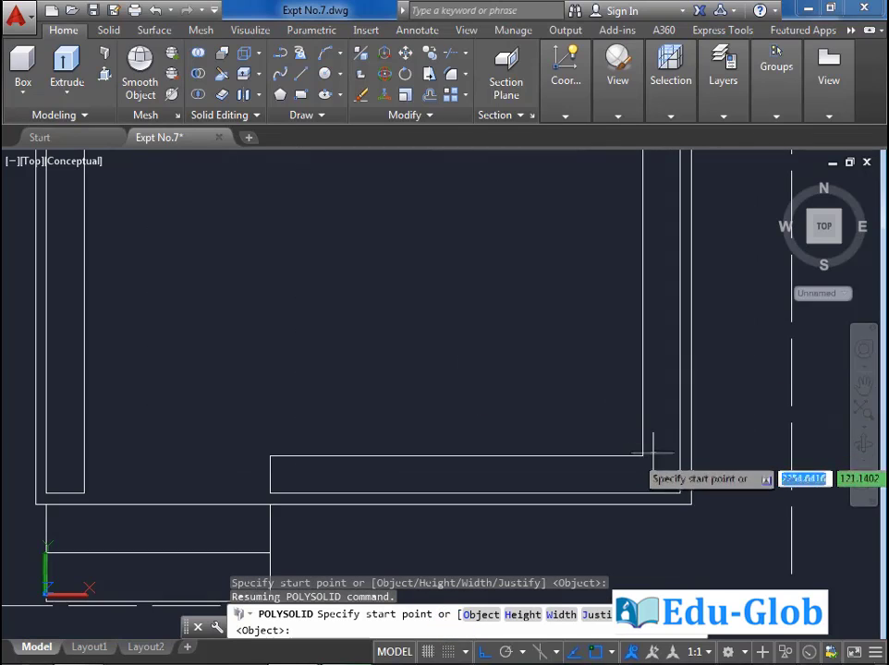
click(680, 493)
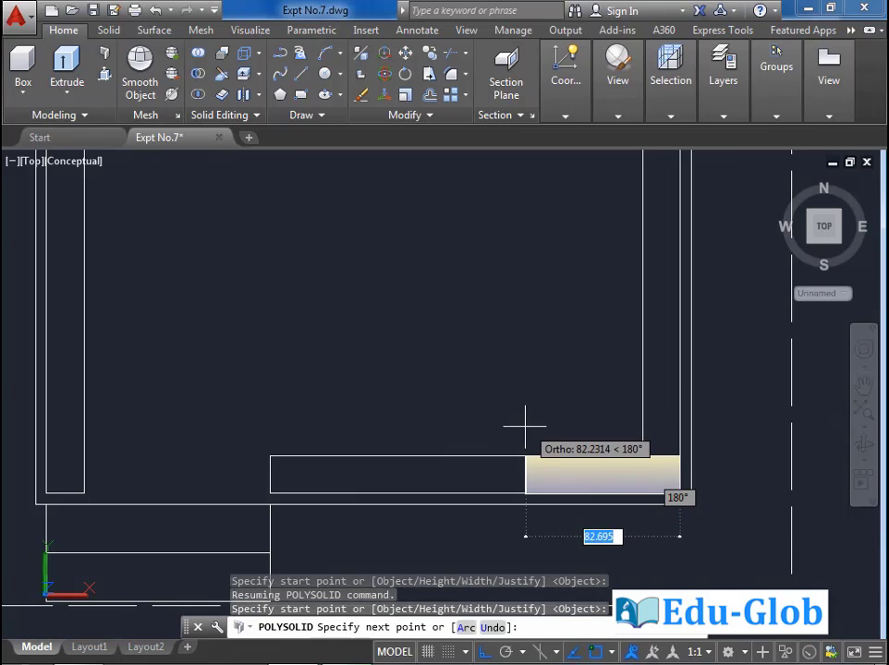
scroll(517, 432, down, 5)
scroll(310, 465, up, 6)
middle_drag(277, 441, 358, 453)
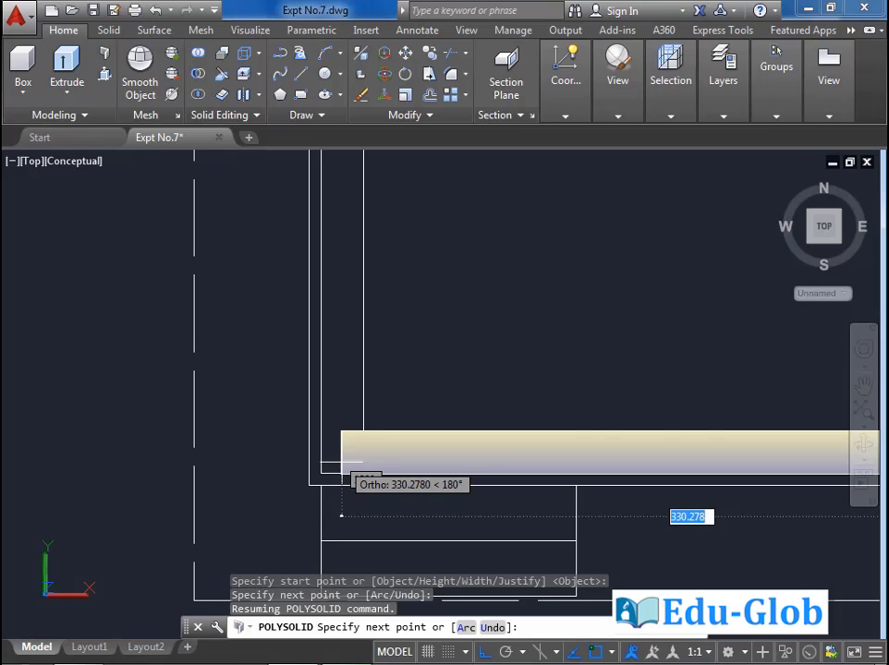
click(320, 475)
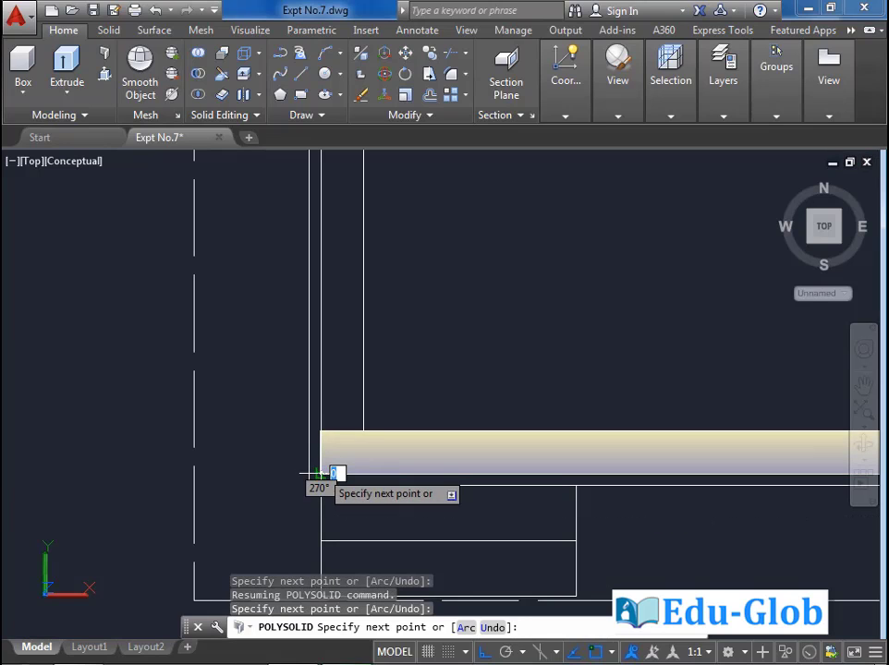
Continue the wall polysolid through the outer northwest and northeast corners and close the loop
scroll(321, 474, down, 5)
scroll(321, 319, up, 4)
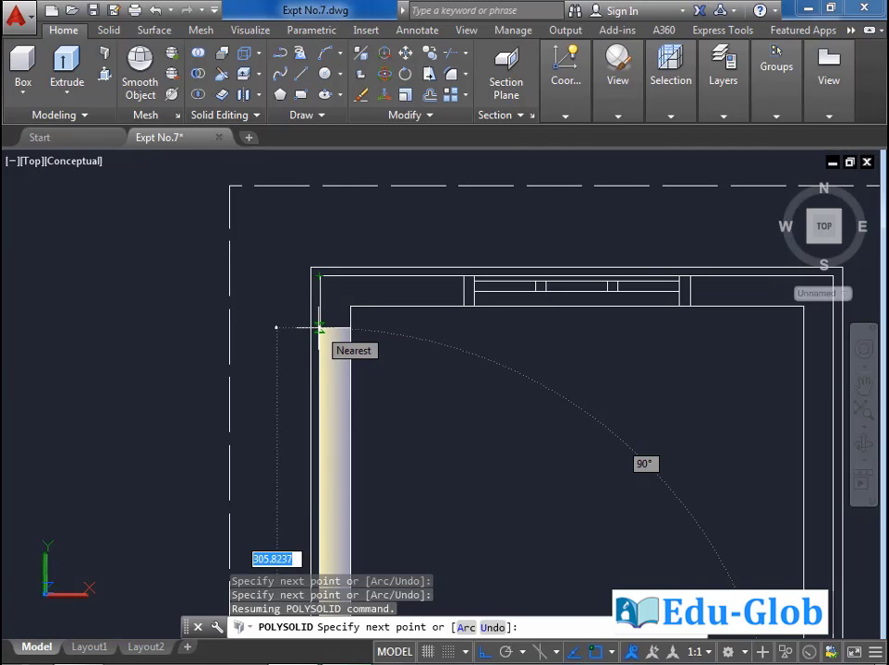
click(318, 276)
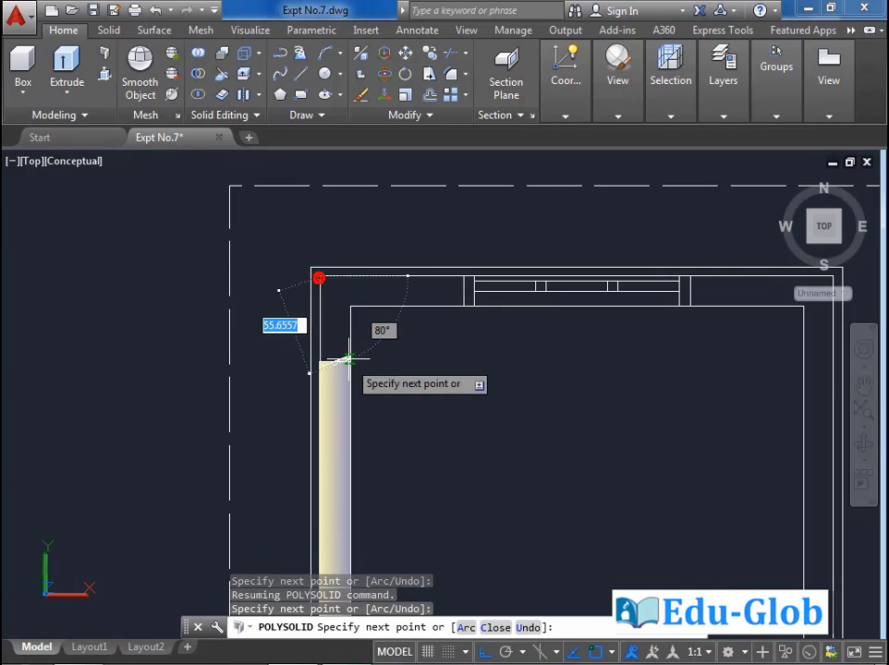
scroll(352, 362, down, 6)
scroll(504, 345, up, 3)
scroll(430, 351, up, 4)
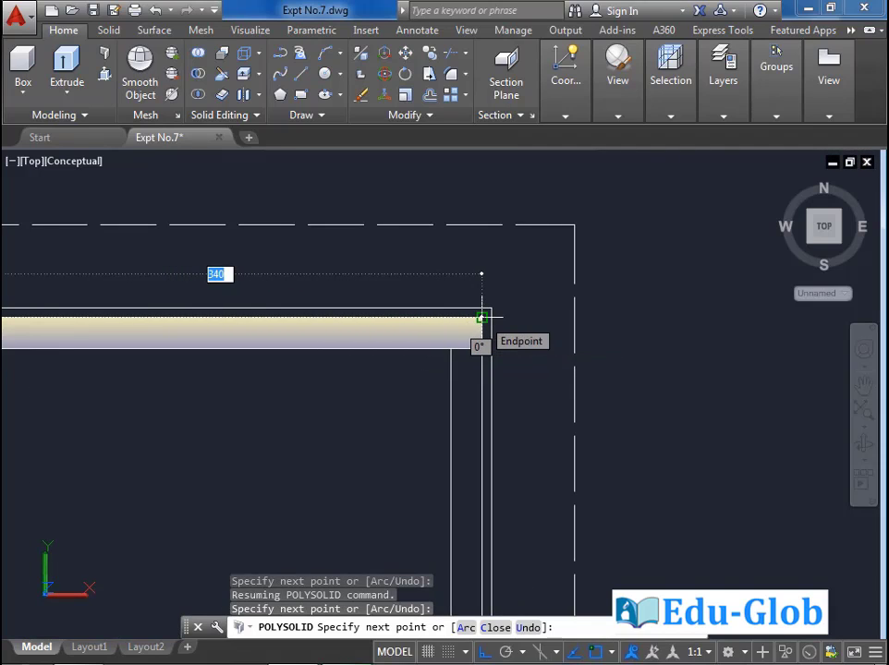
click(481, 317)
scroll(484, 417, down, 5)
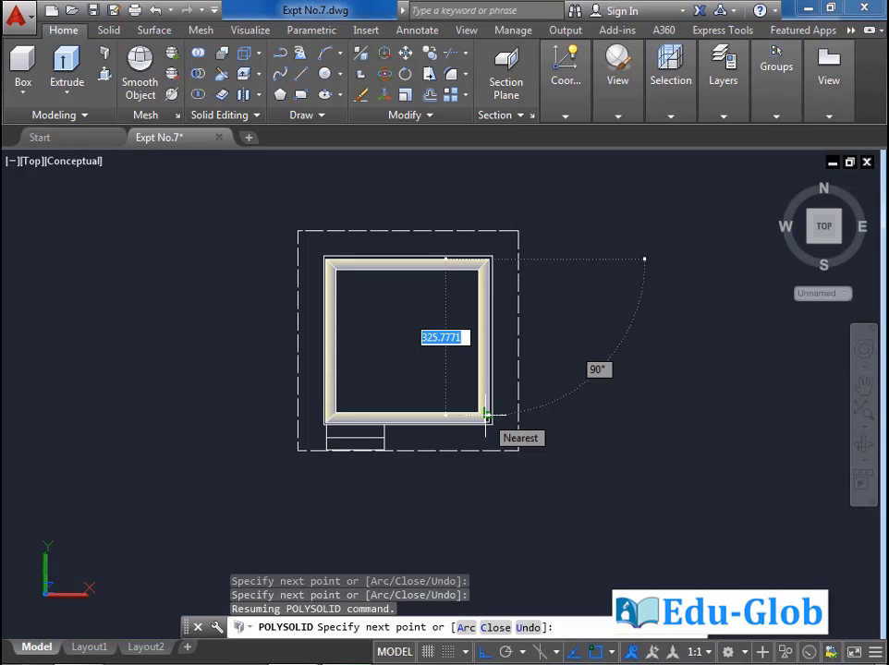
click(496, 628)
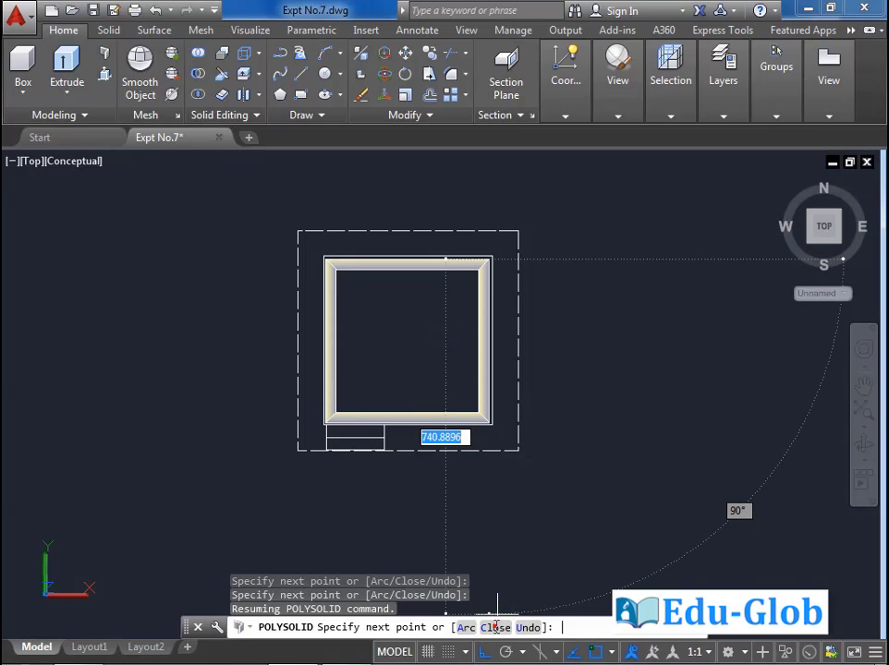
Switch the viewport from the plan to the SW Isometric view
scroll(458, 346, up, 4)
middle_drag(459, 347, 532, 367)
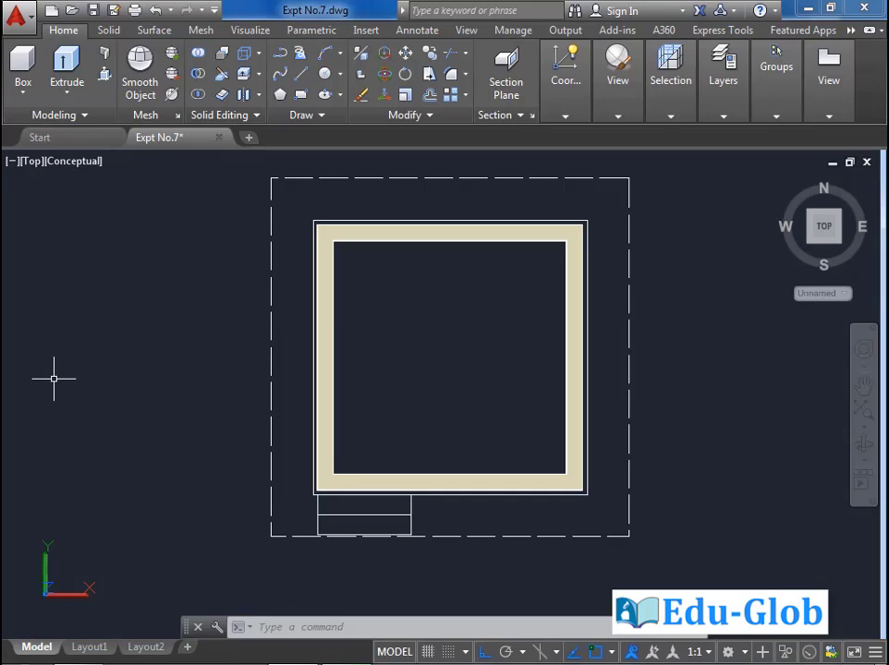
click(33, 162)
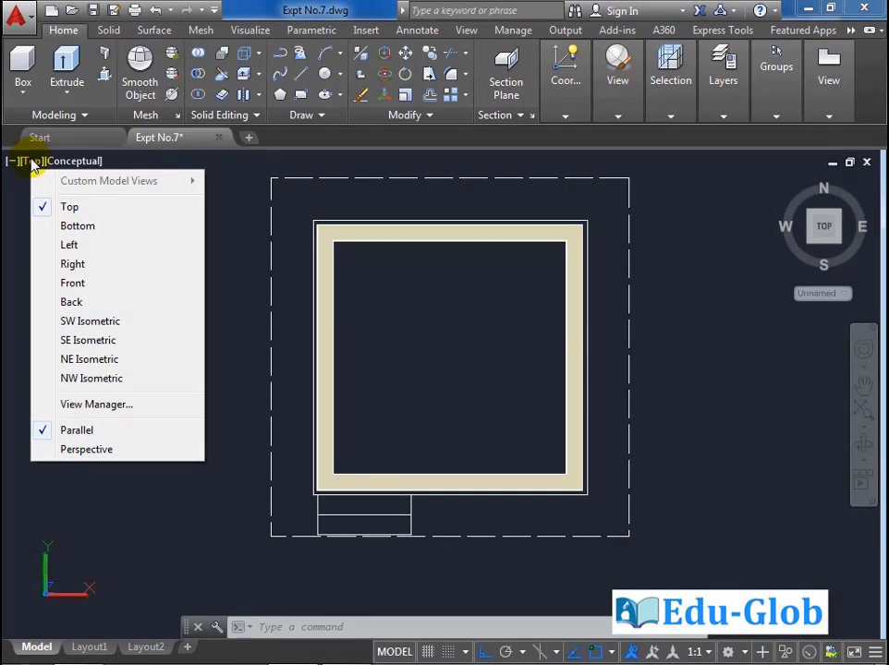
click(103, 323)
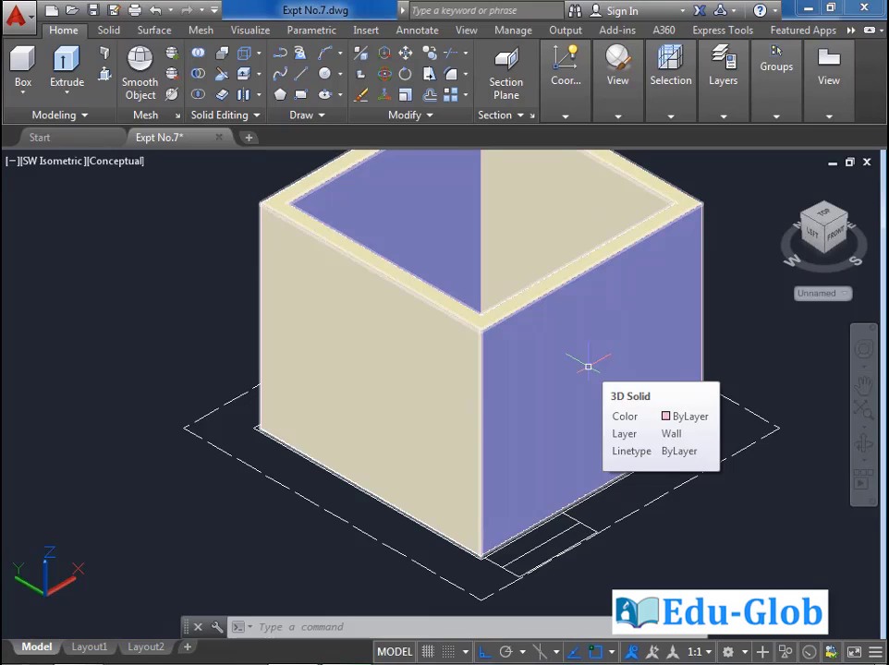
Thaw the Basement layer and make the Step layer current
click(731, 113)
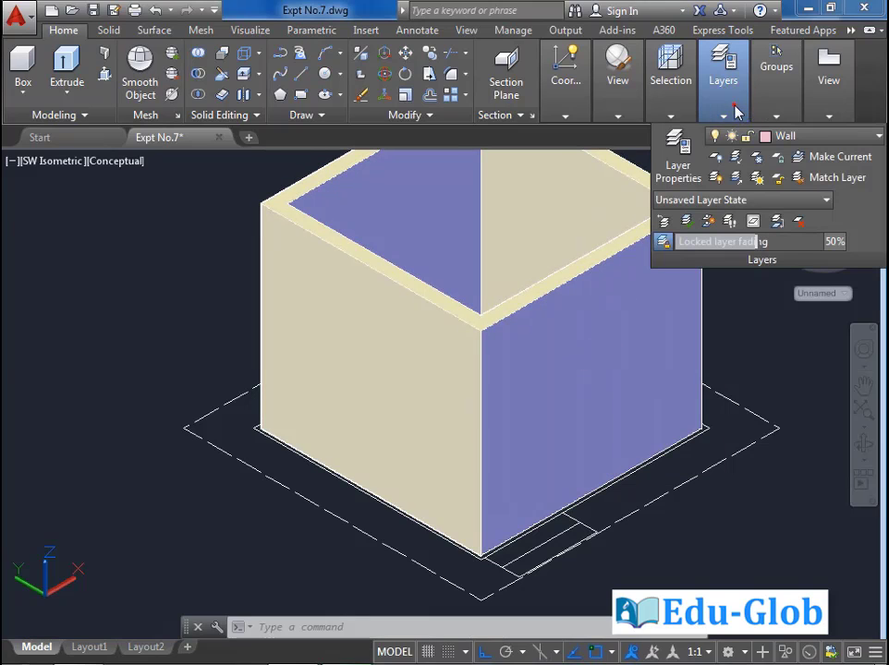
click(815, 141)
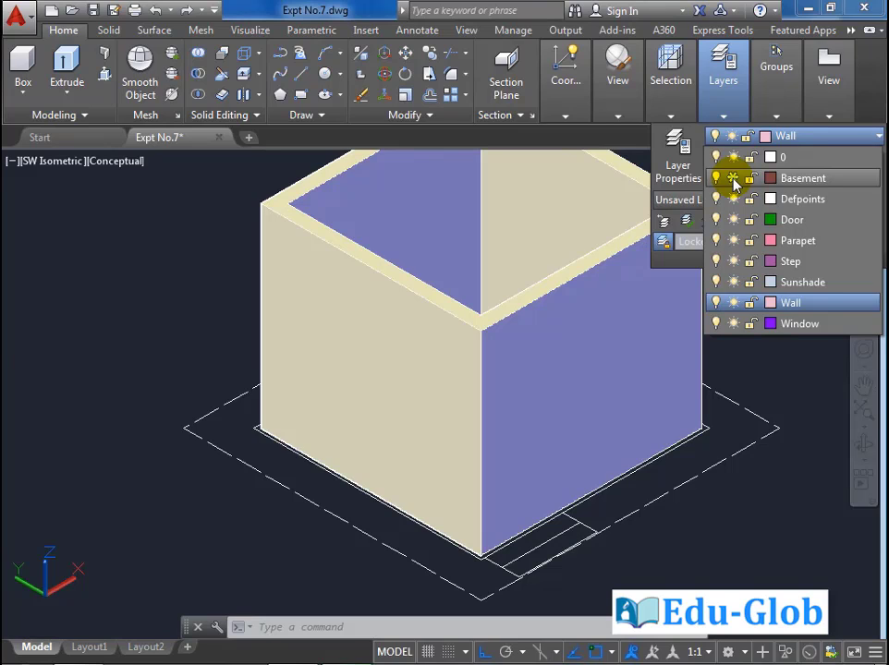
click(734, 179)
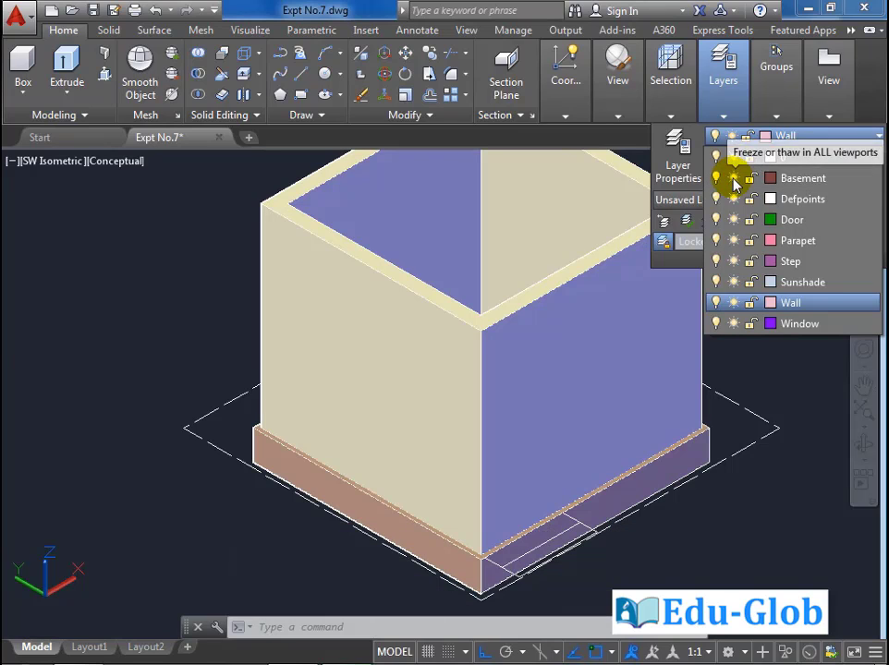
click(792, 263)
Draw a rectangle over the upper step's outline, from its corner at the basement edge to the opposite corner on the dividing line
scroll(562, 467, up, 5)
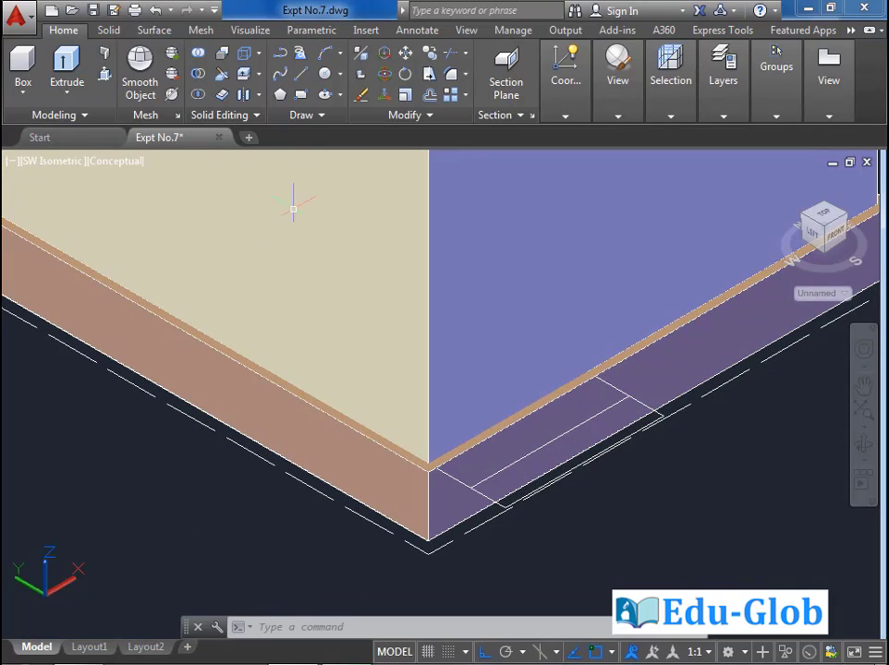
click(301, 94)
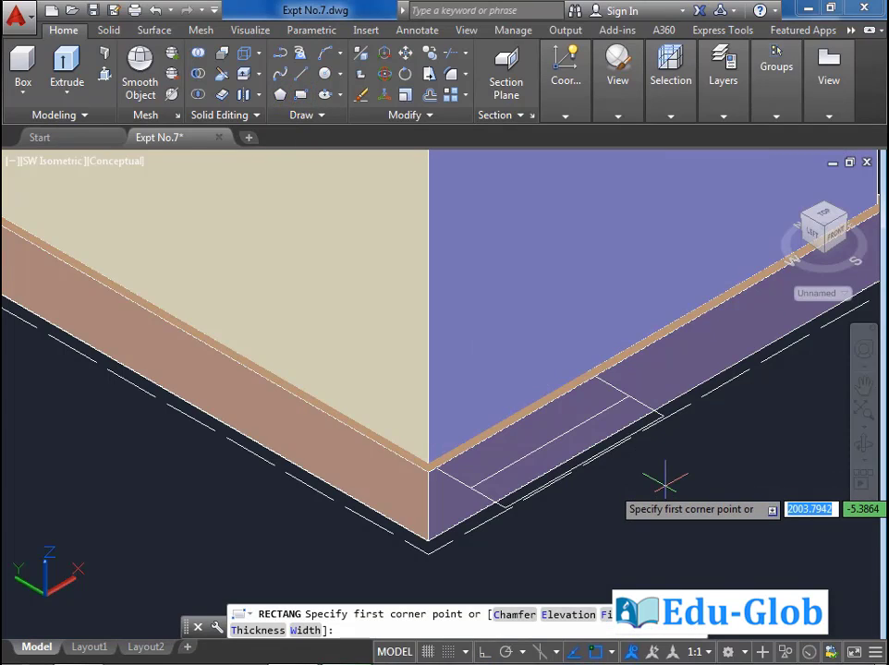
shift+middle_drag(665, 482, 502, 382)
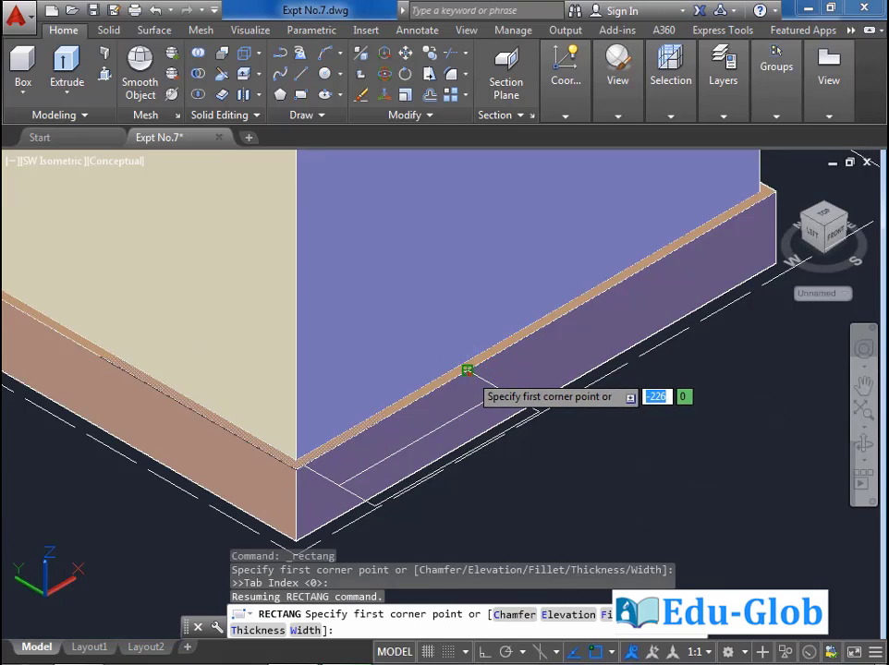
click(469, 372)
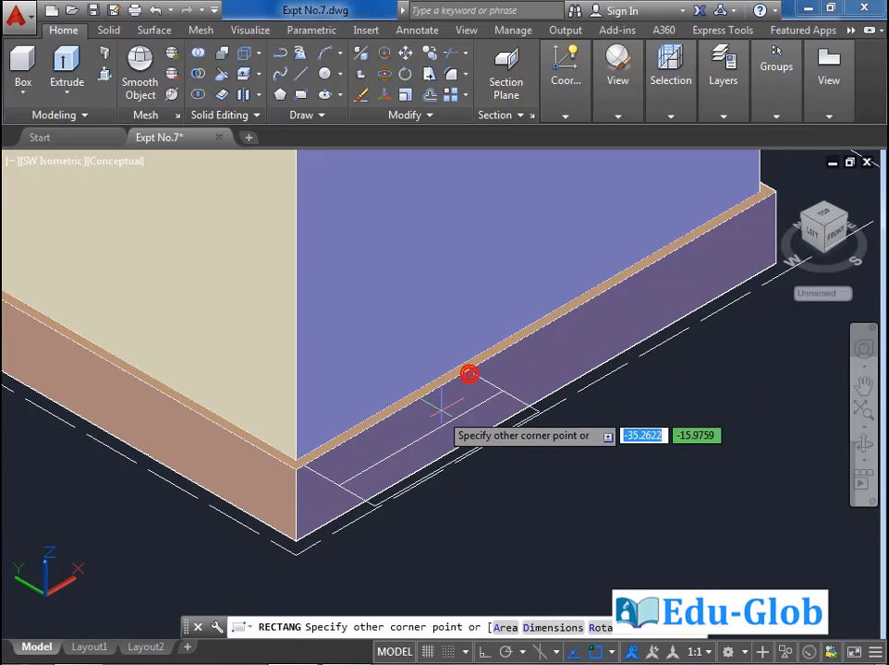
click(336, 490)
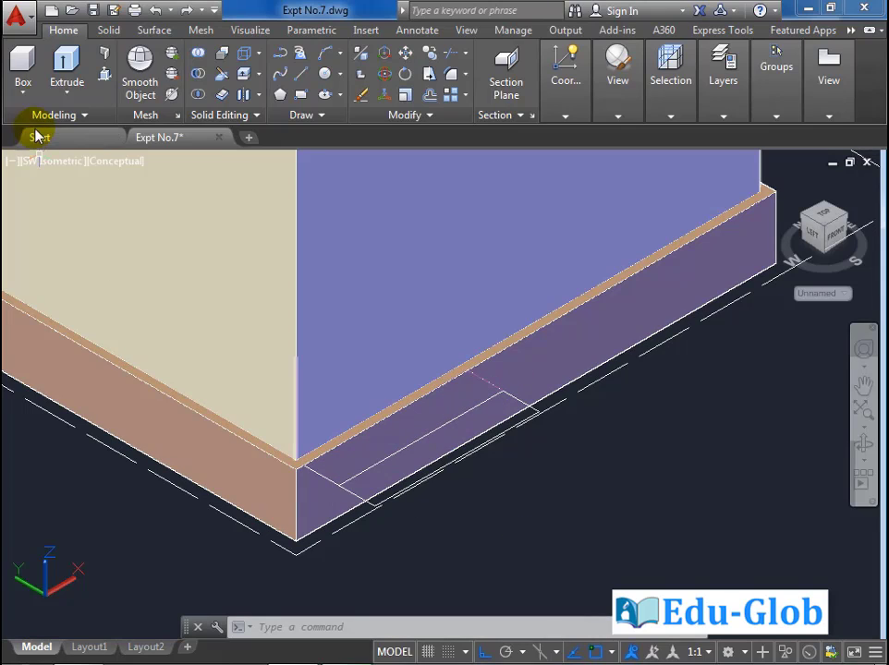
Extrude the upper step's rectangle 15 units downward into a solid
click(65, 64)
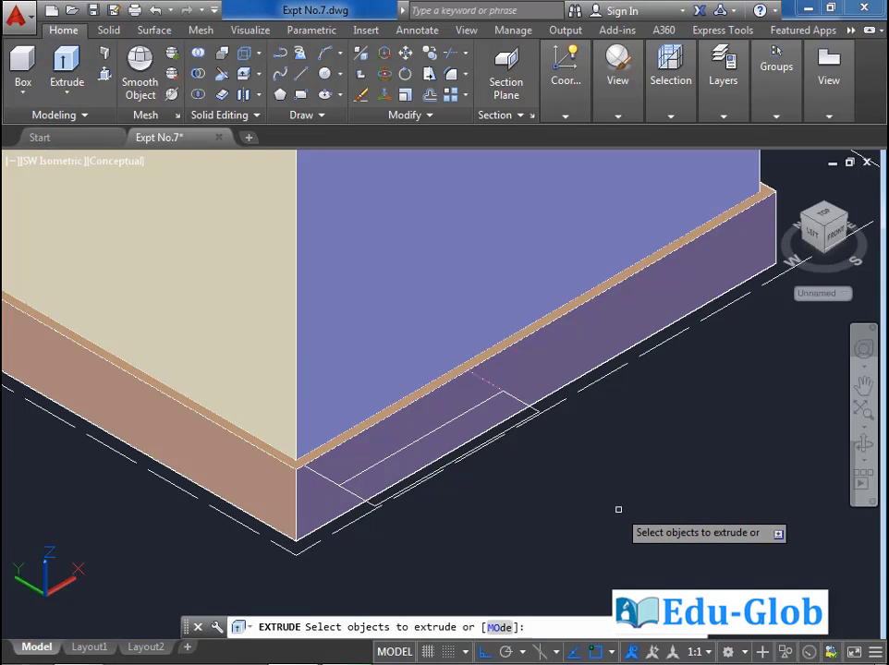
click(486, 383)
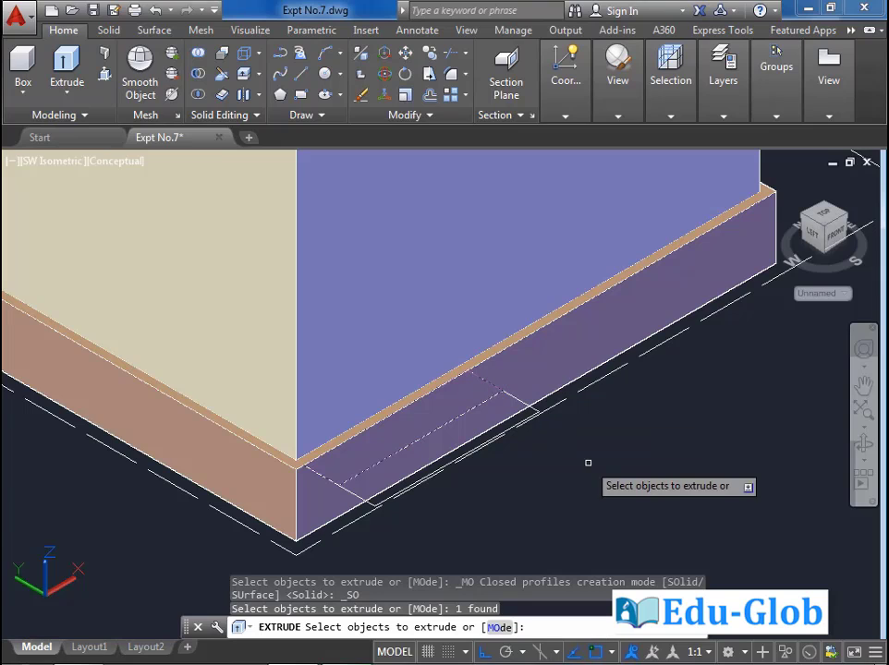
key(Return)
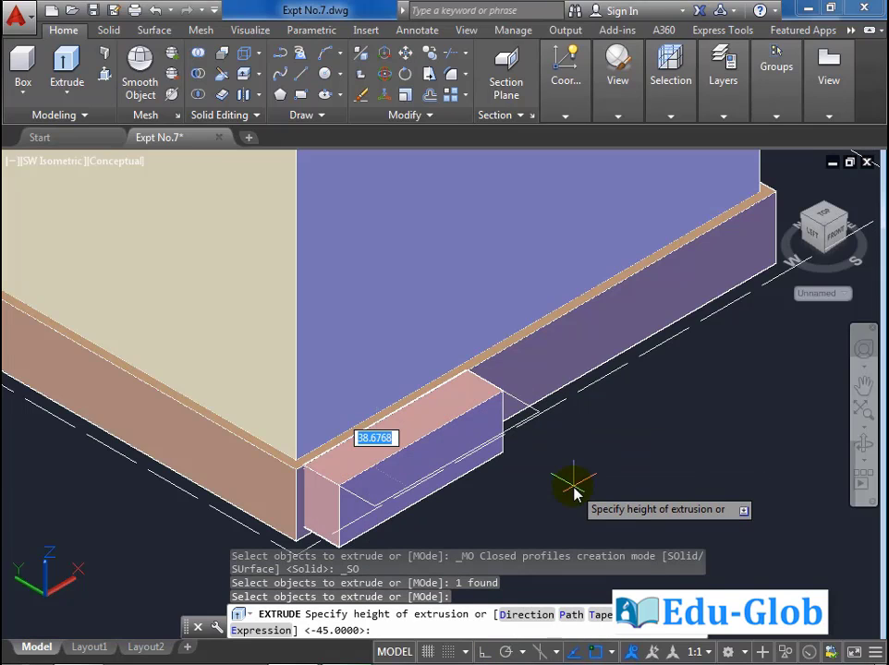
text(15)
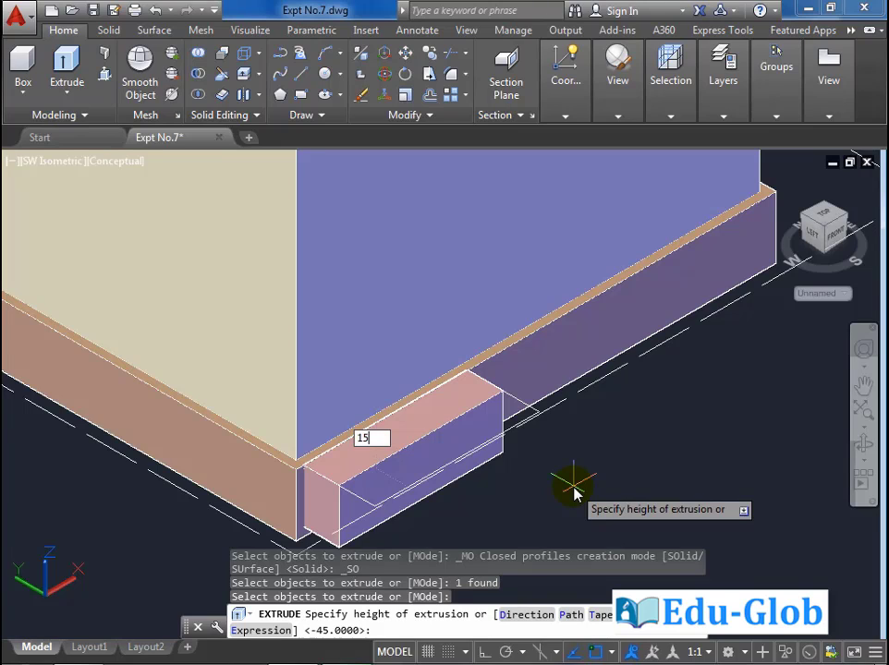
key(Return)
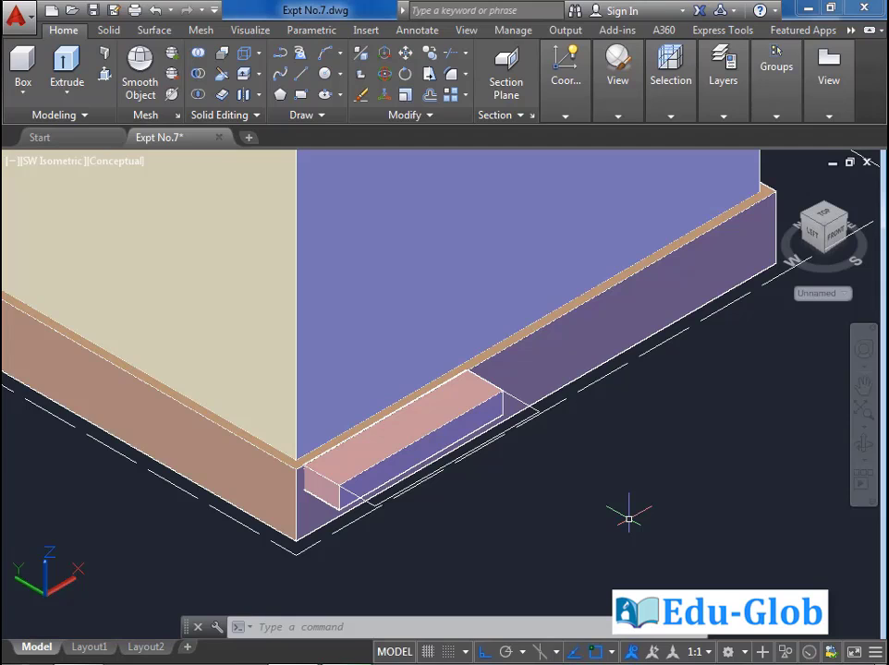
Draw a rectangle over the full footprint of both entrance steps and delete the plan line overlapping its short side
click(302, 93)
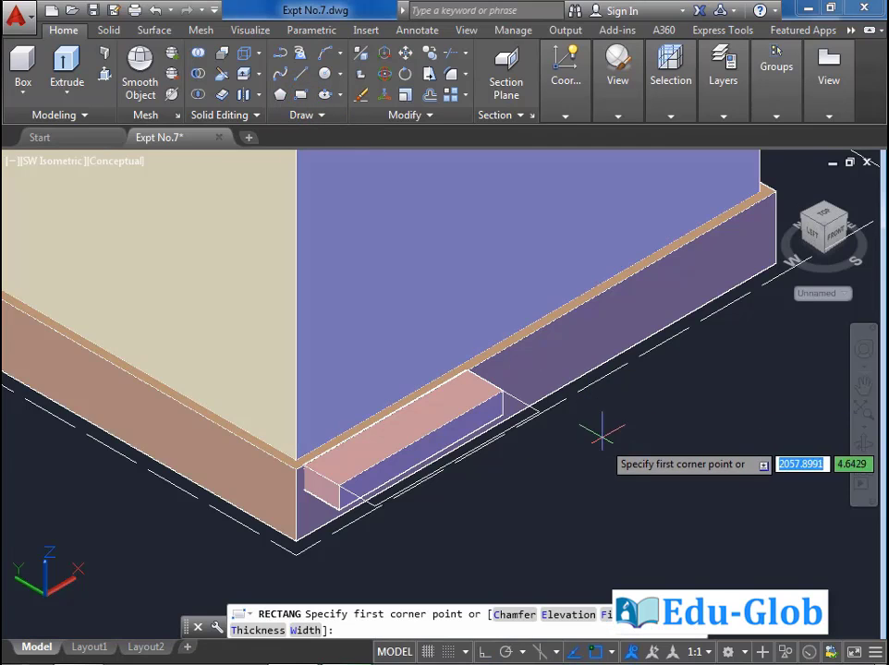
scroll(379, 422, up, 2)
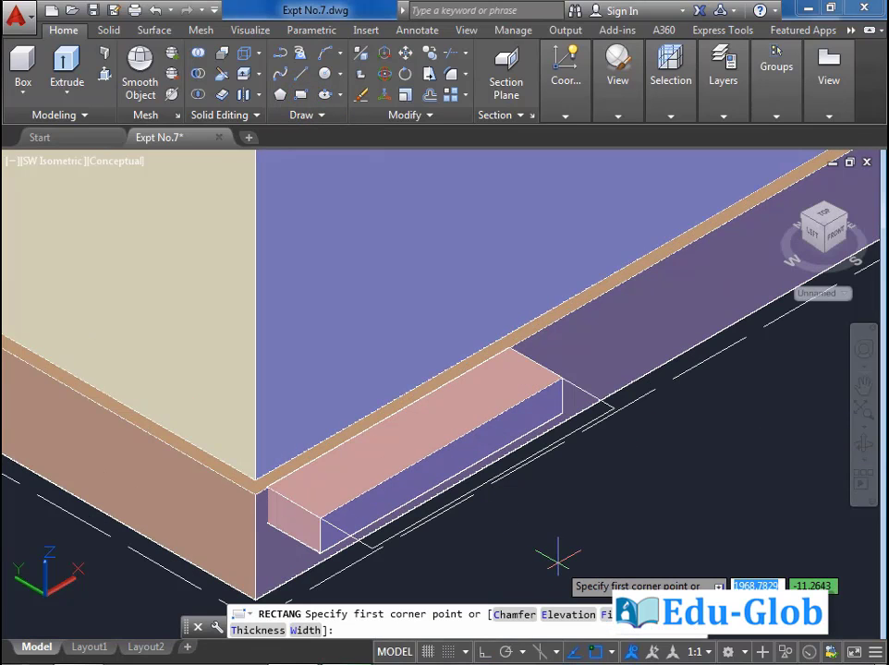
click(264, 485)
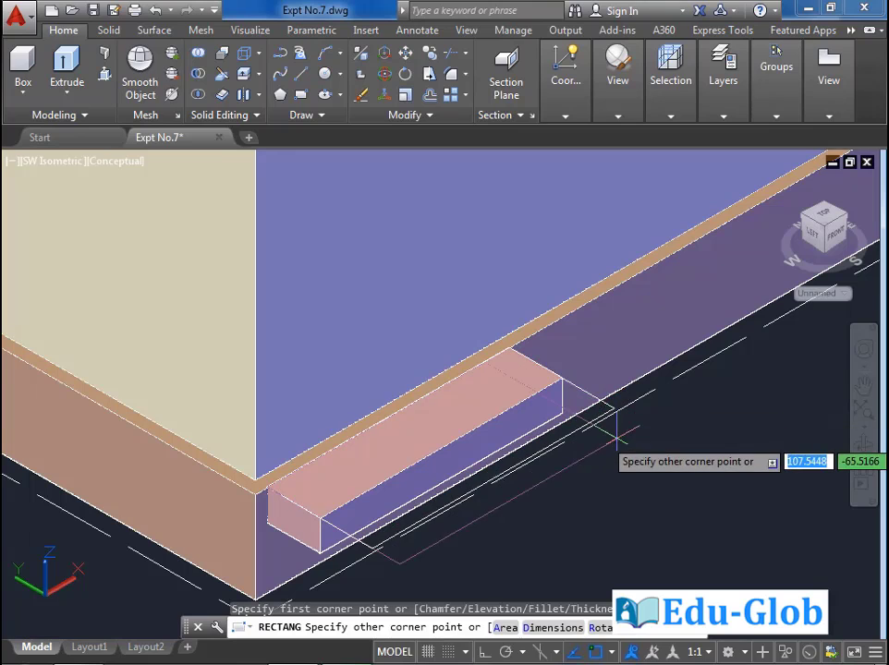
click(614, 408)
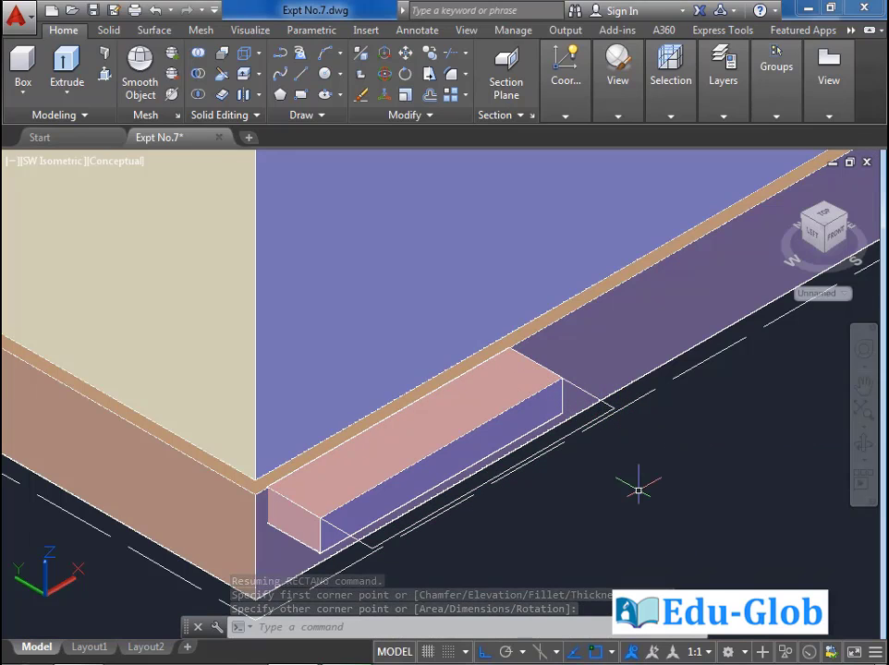
click(577, 388)
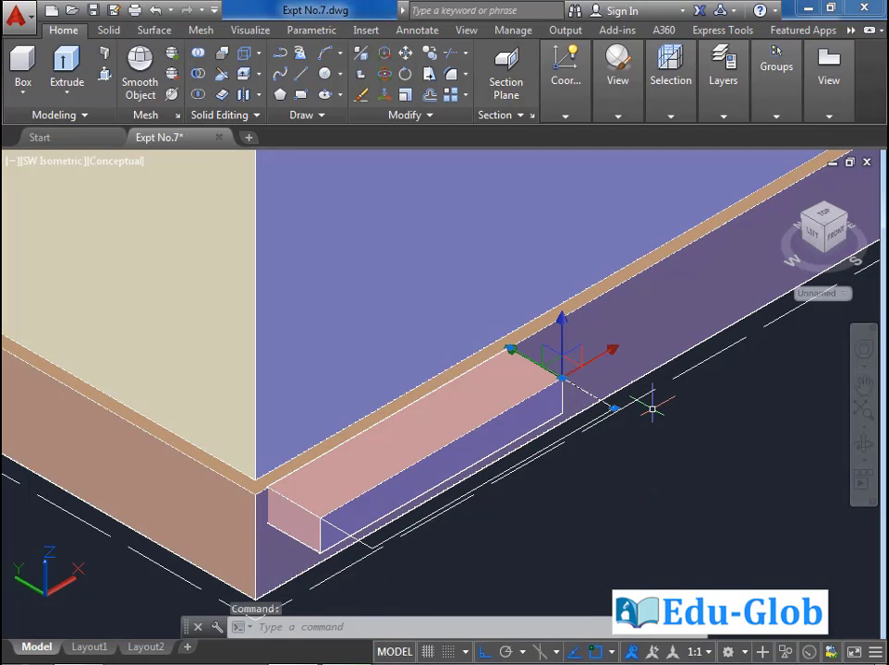
key(Delete)
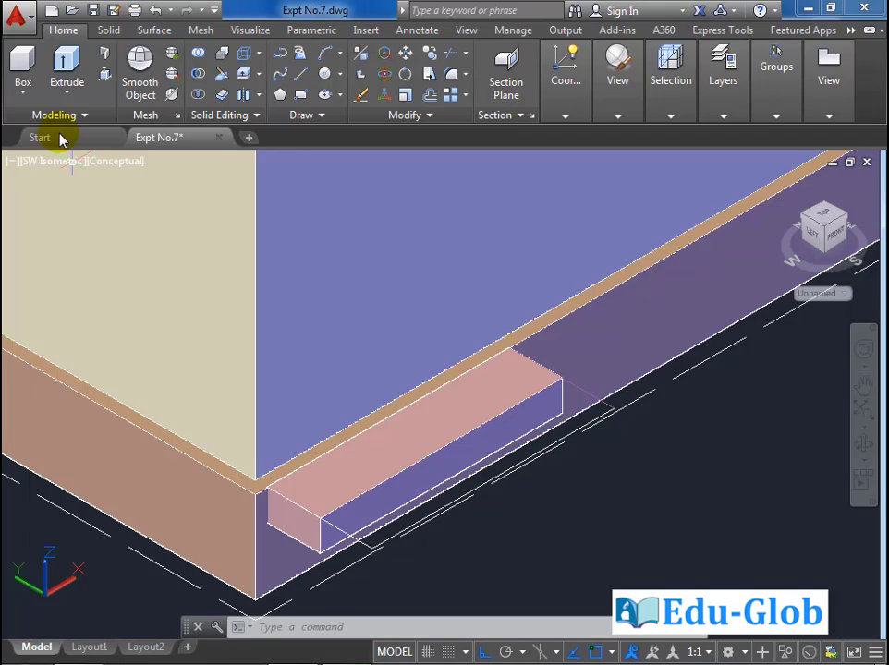
Extrude the rectangle covering both steps 15 units downward into a solid
click(67, 62)
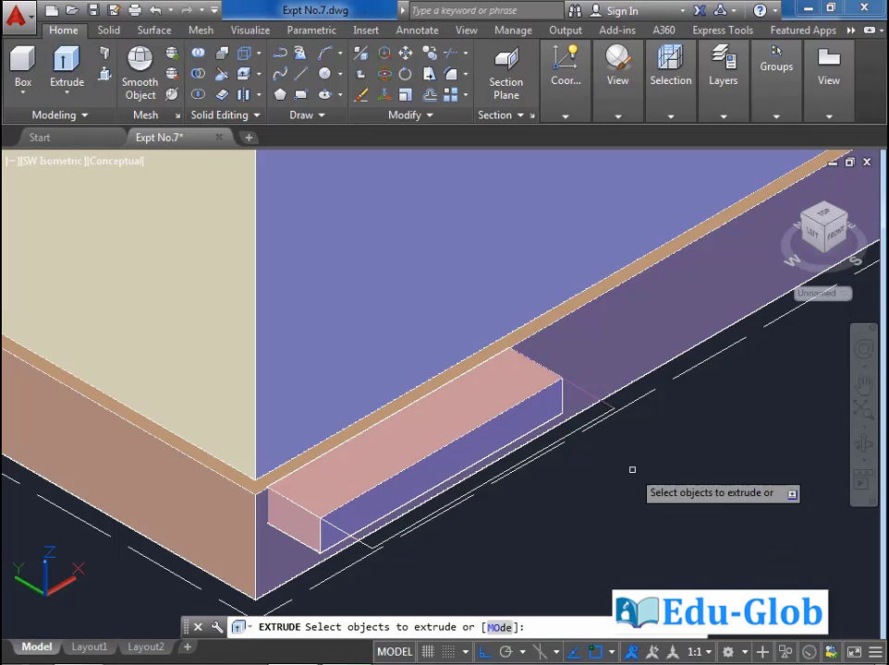
click(602, 400)
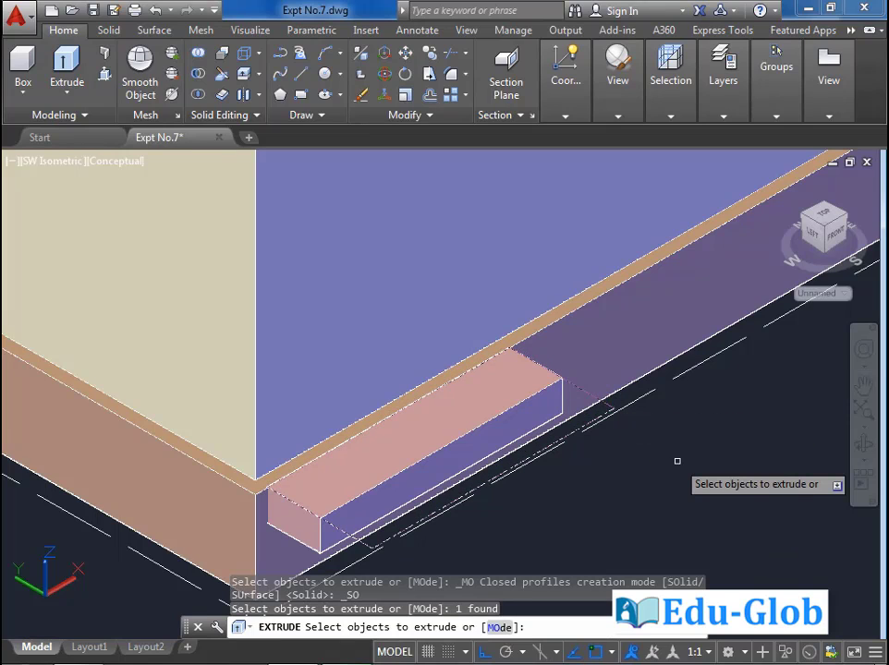
key(Return)
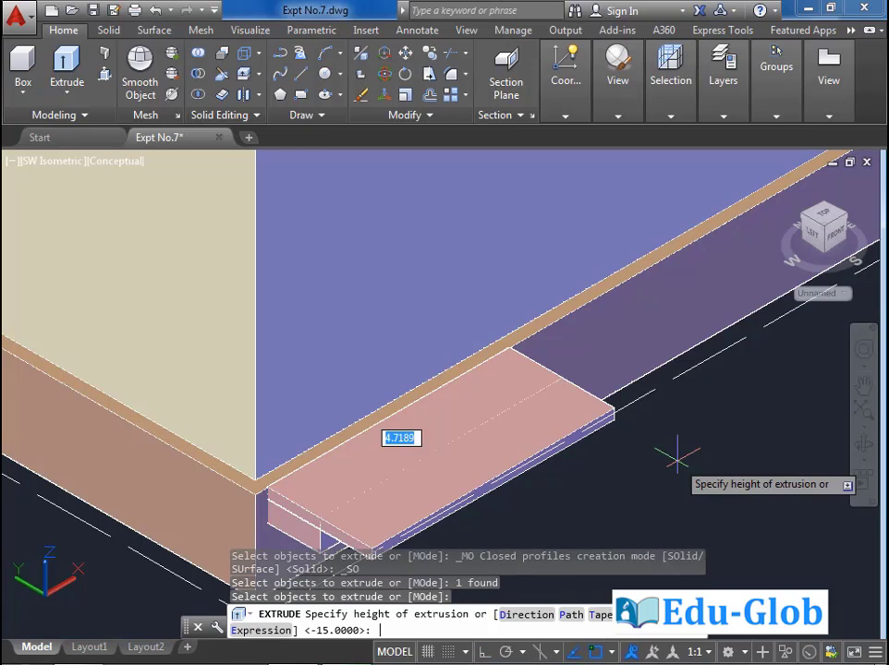
scroll(670, 483, down, 2)
middle_drag(647, 491, 652, 420)
text(15)
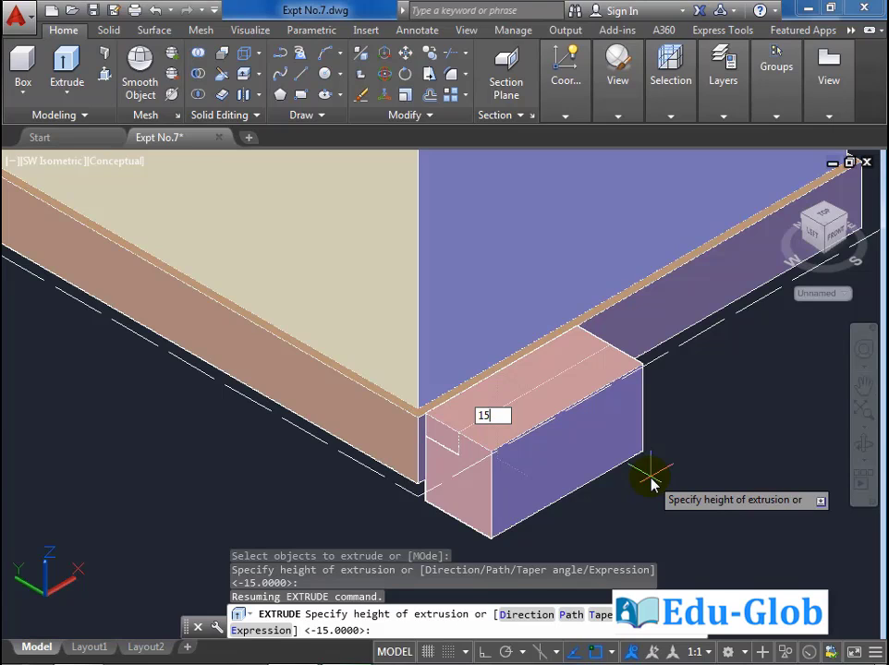
key(Return)
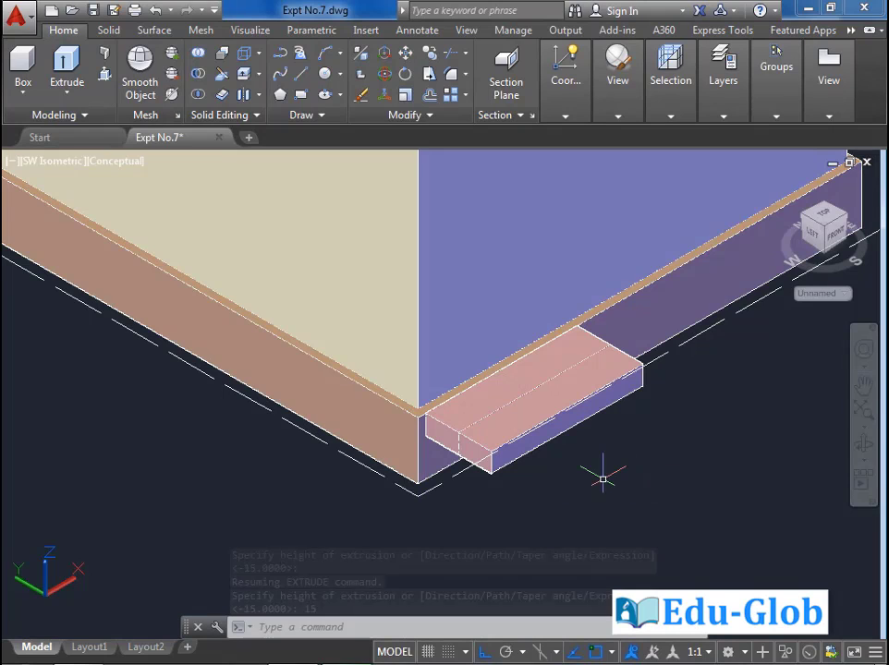
Move the larger step solid 15 units straight down so it sits beneath the upper step
click(609, 404)
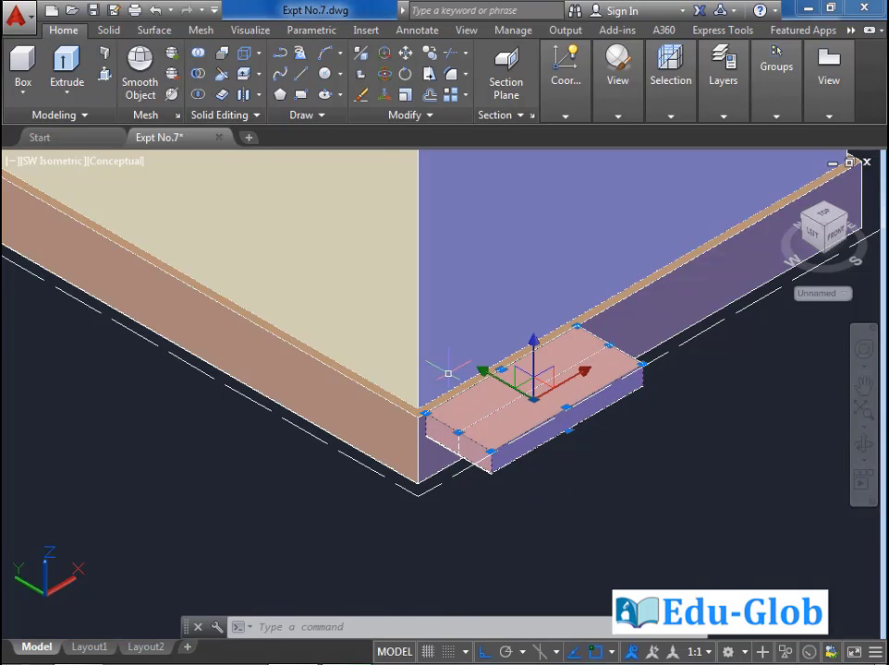
click(405, 53)
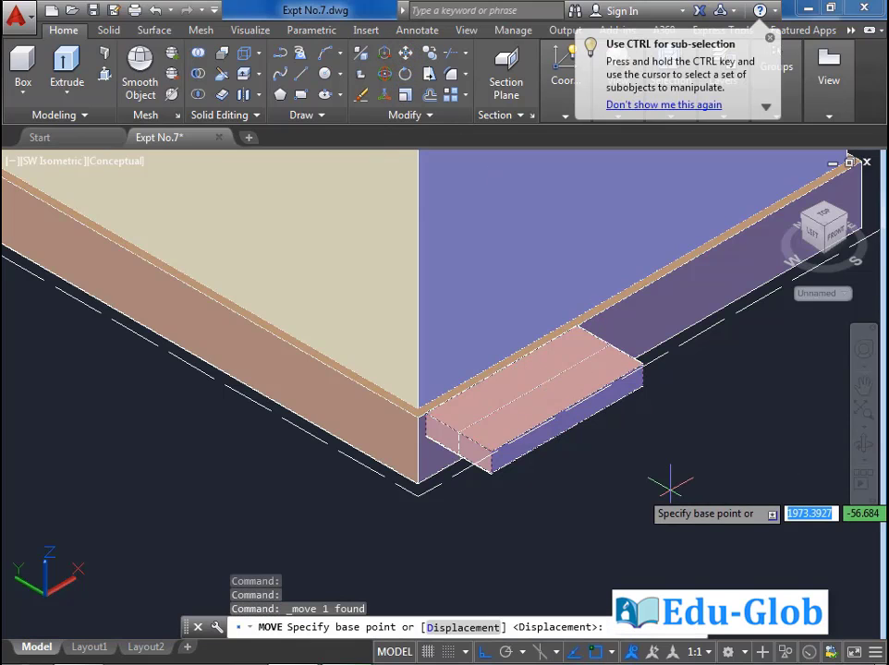
click(678, 433)
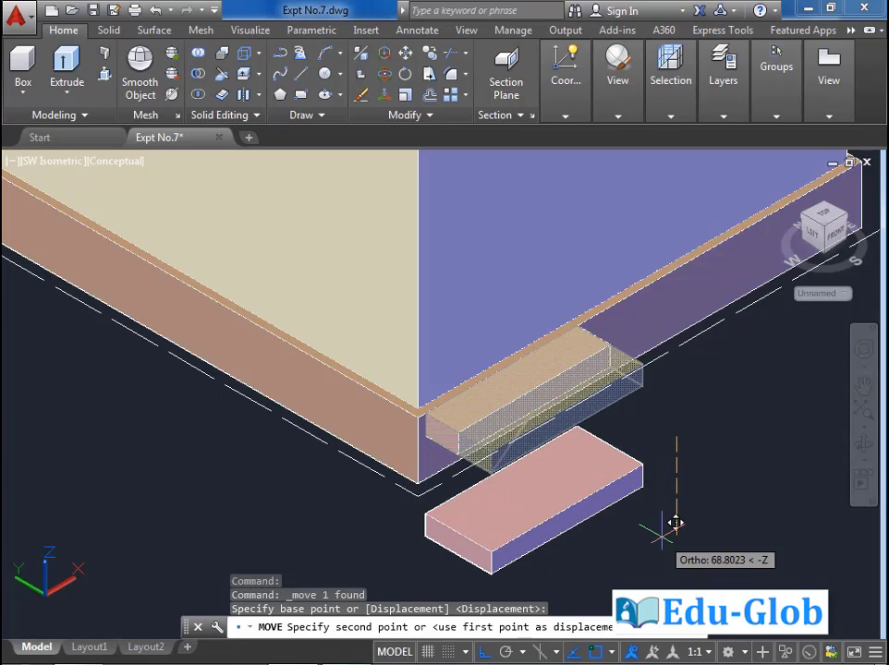
text(15)
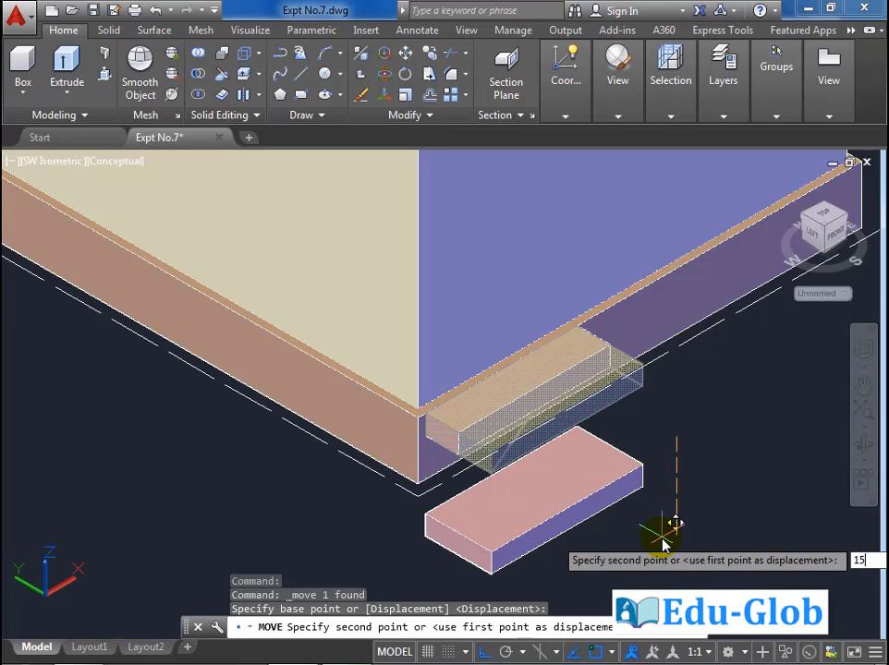
key(Return)
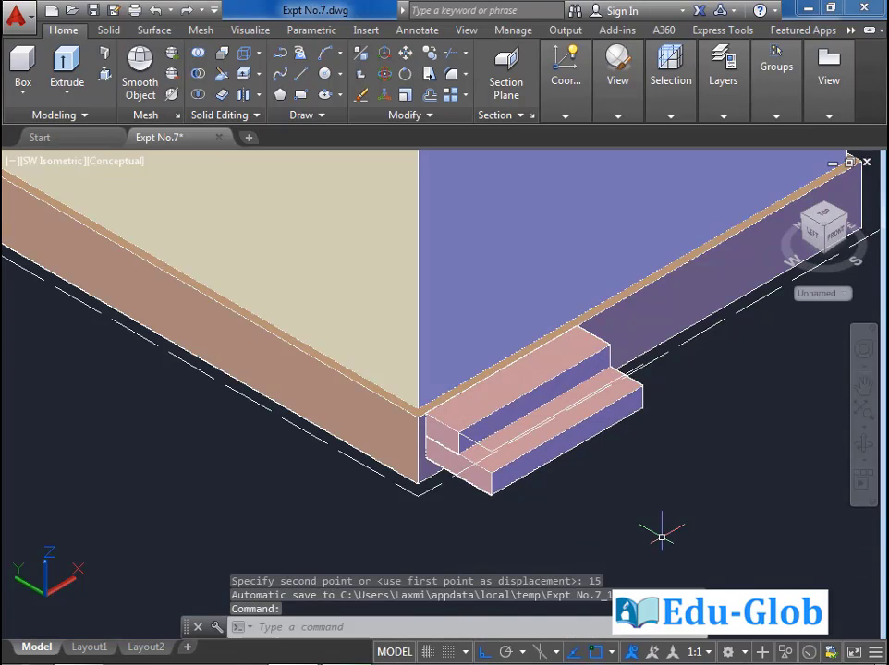
key(Escape)
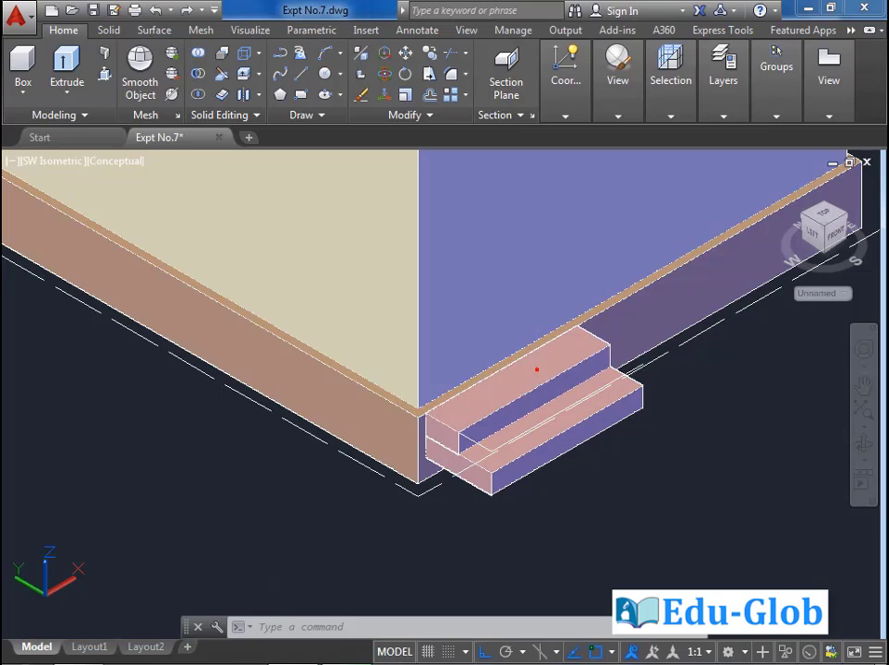
Move both step solids together 15 units straight down below the top of the basement
click(537, 370)
click(617, 413)
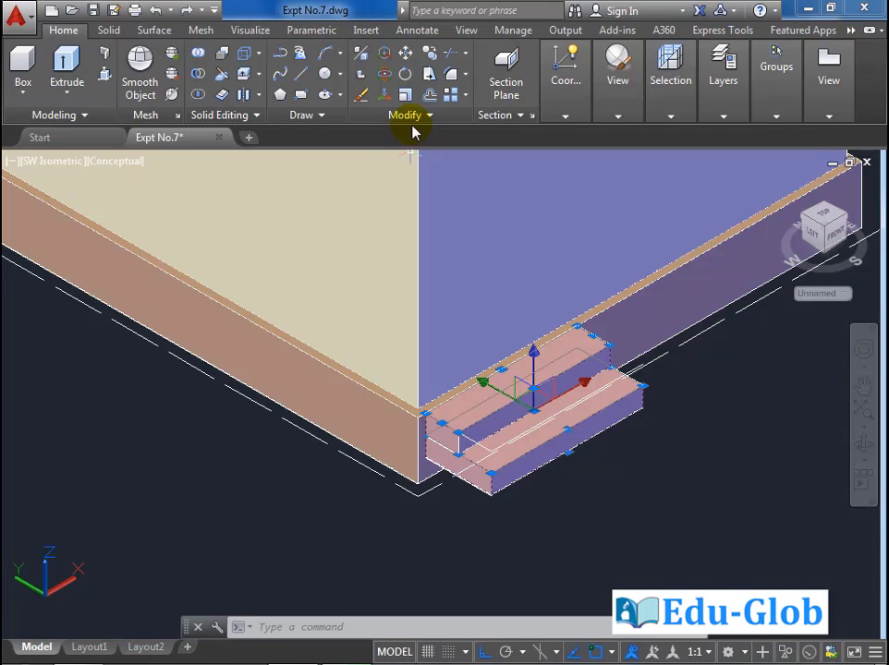
click(405, 53)
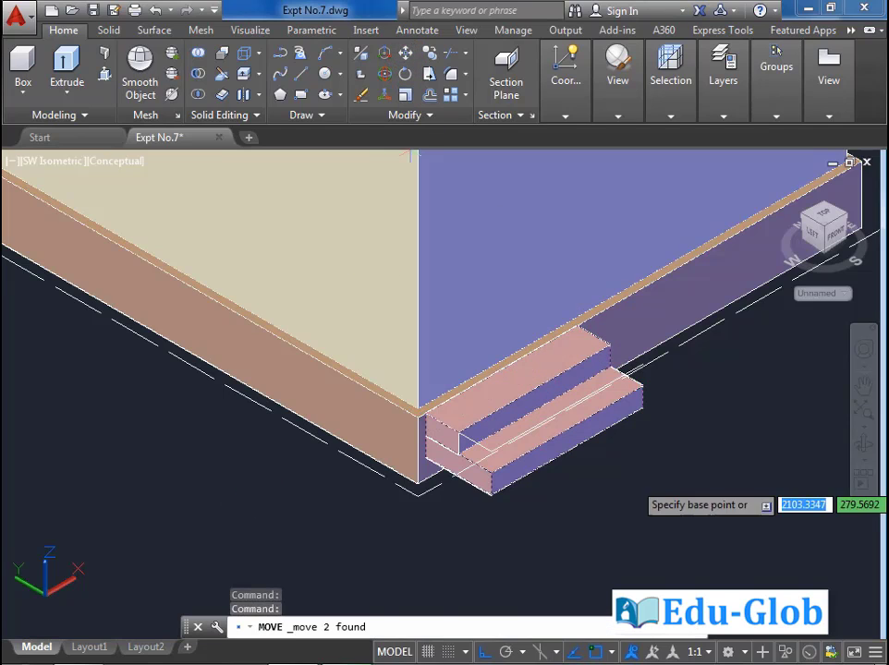
click(688, 462)
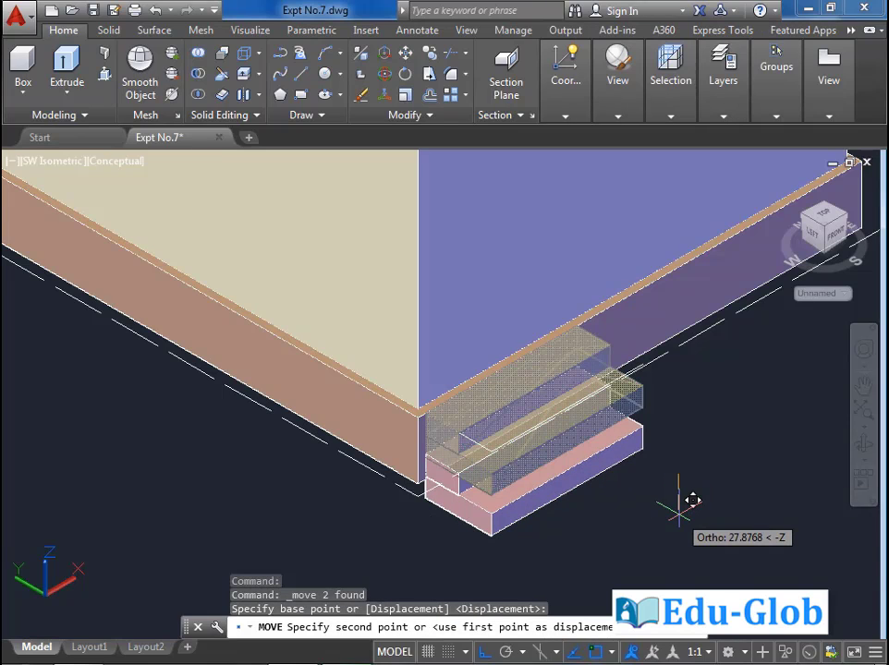
text(15)
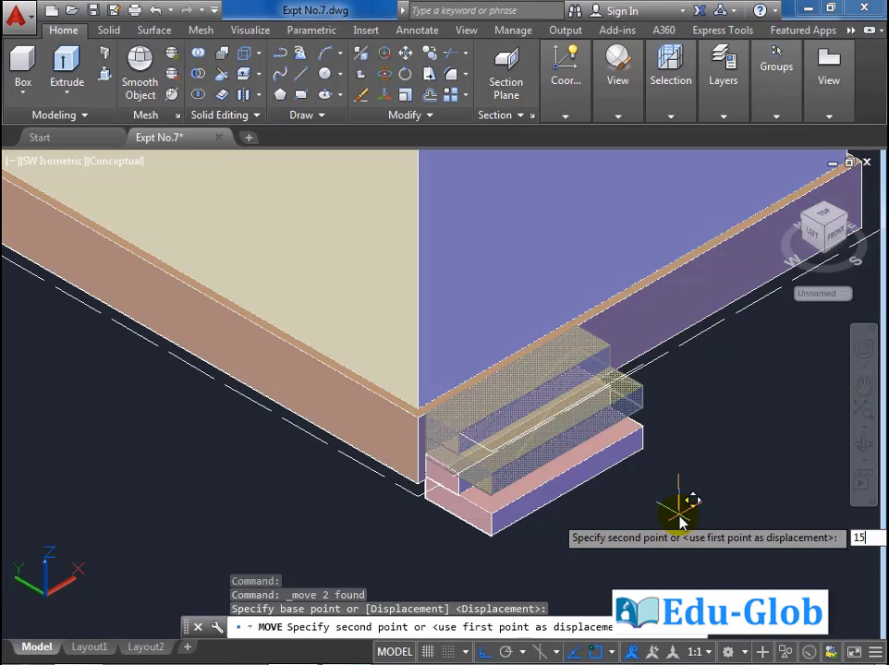
key(Return)
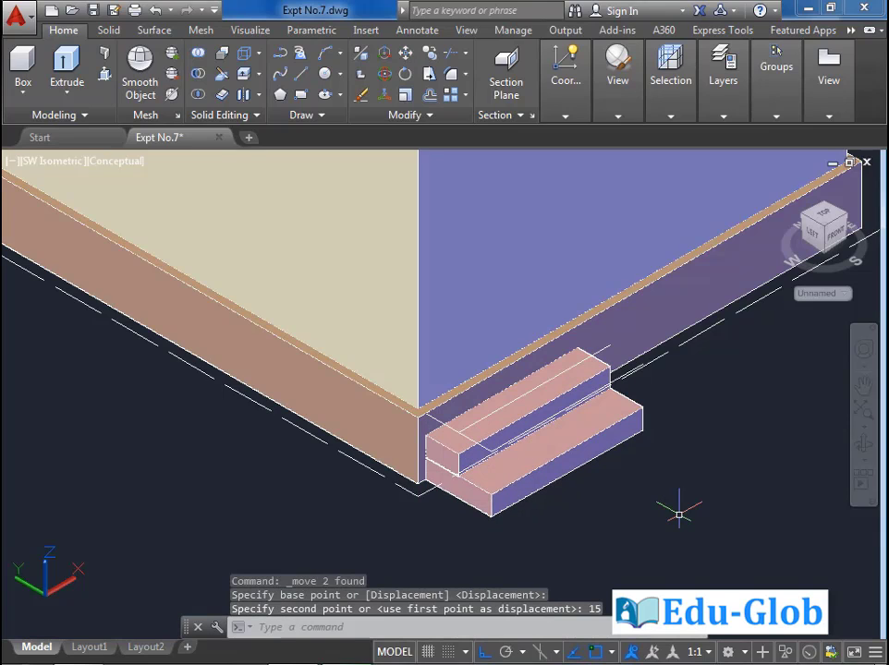
Union the upper and lower step solids into one solid
scroll(679, 503, up, 1)
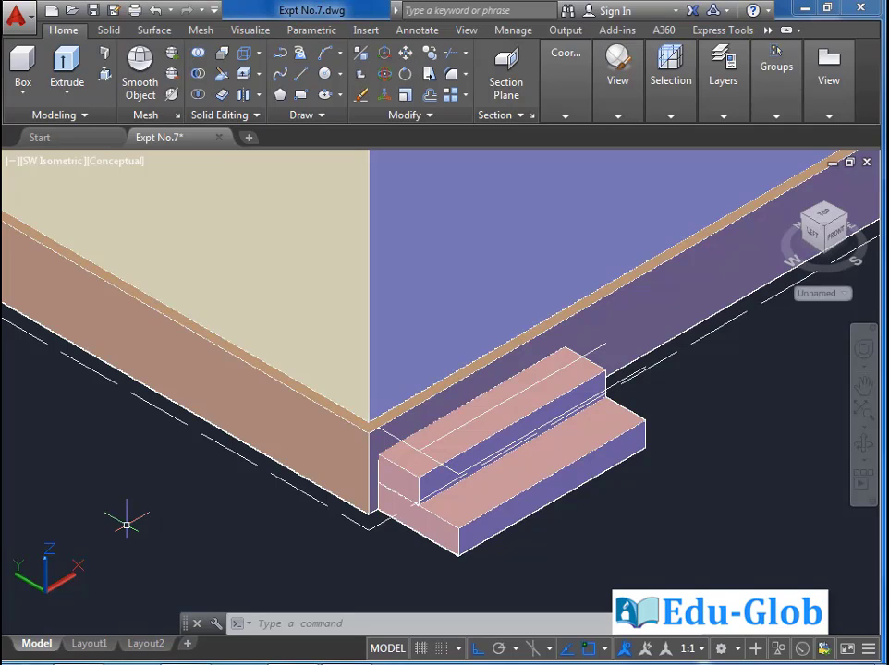
click(199, 54)
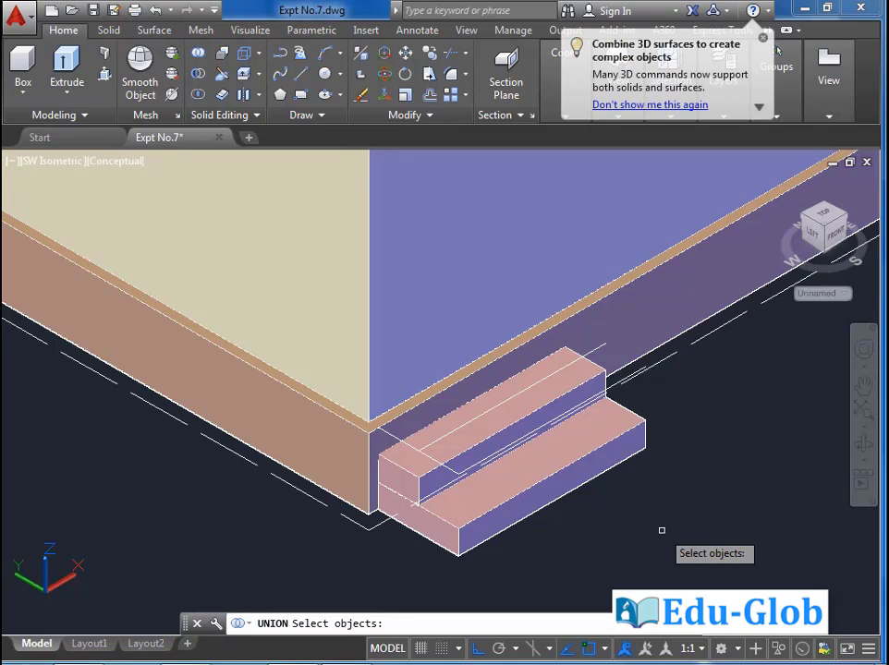
click(583, 379)
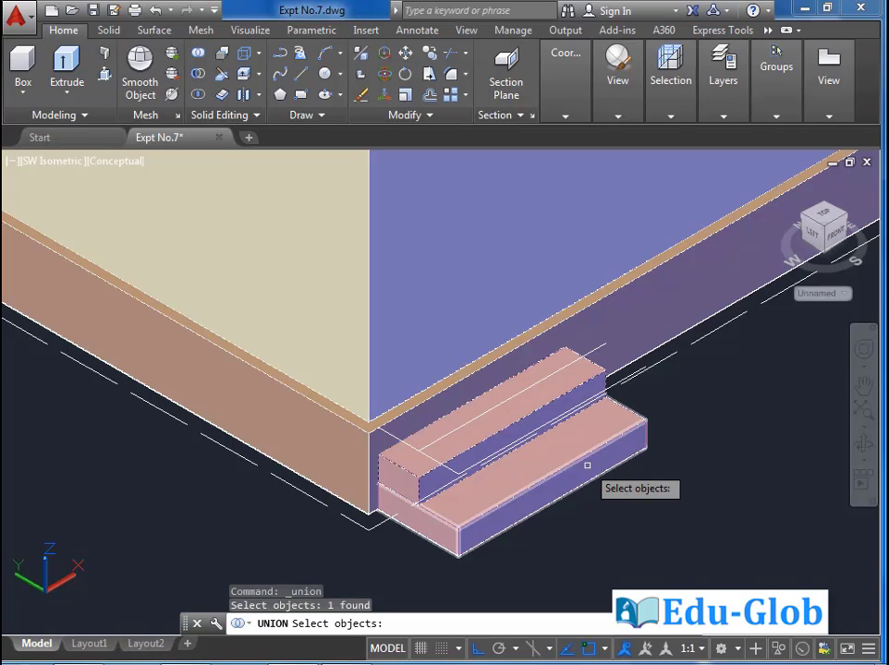
click(587, 465)
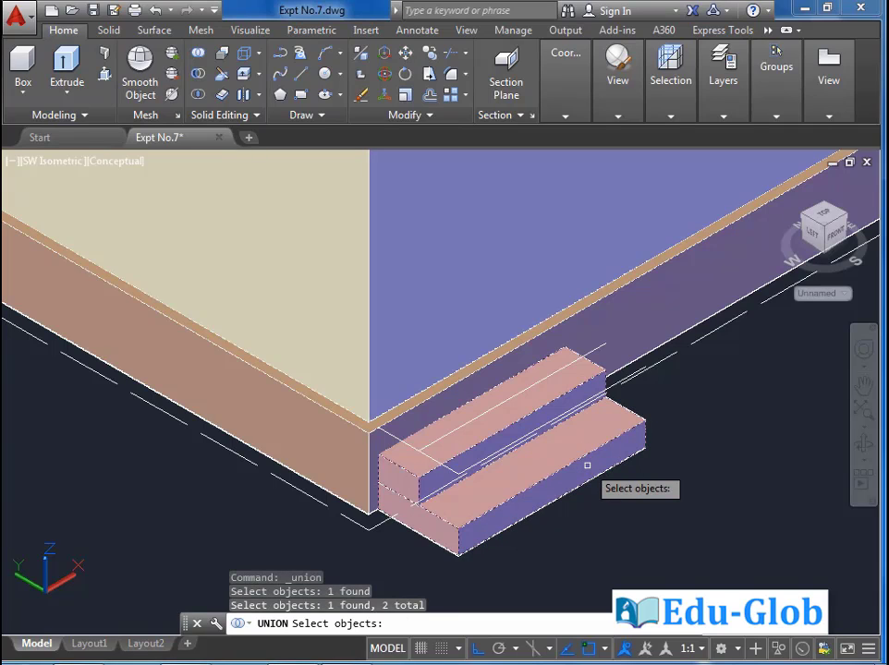
key(Return)
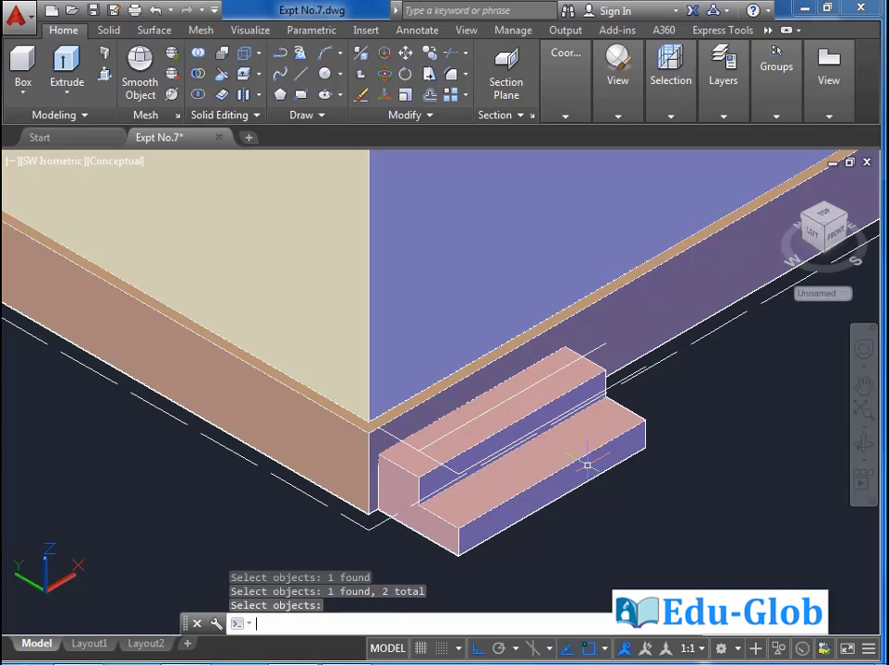
Freeze the Wall and Basement layers so the plan linework is exposed
scroll(587, 465, down, 5)
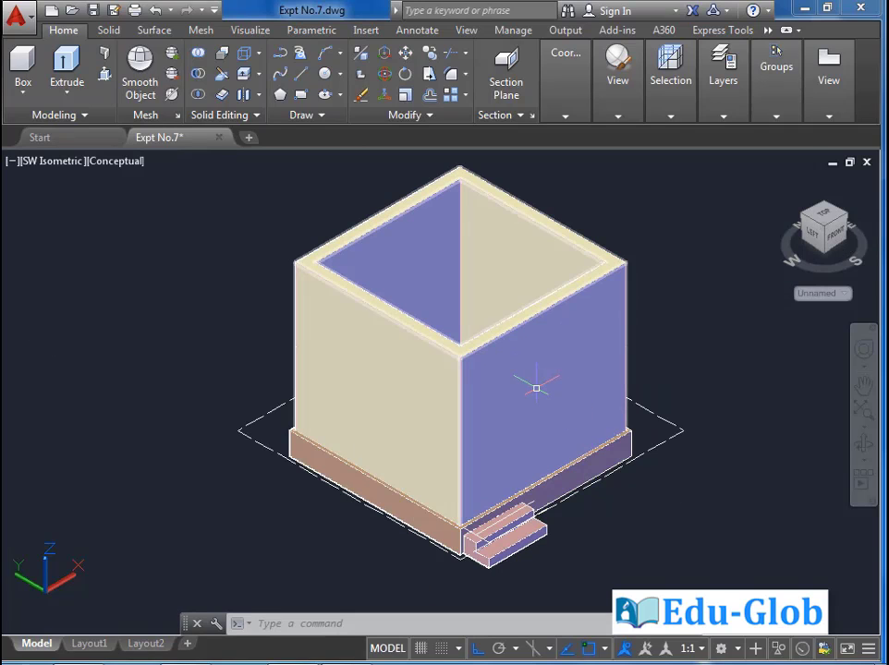
mouse_move(536, 388)
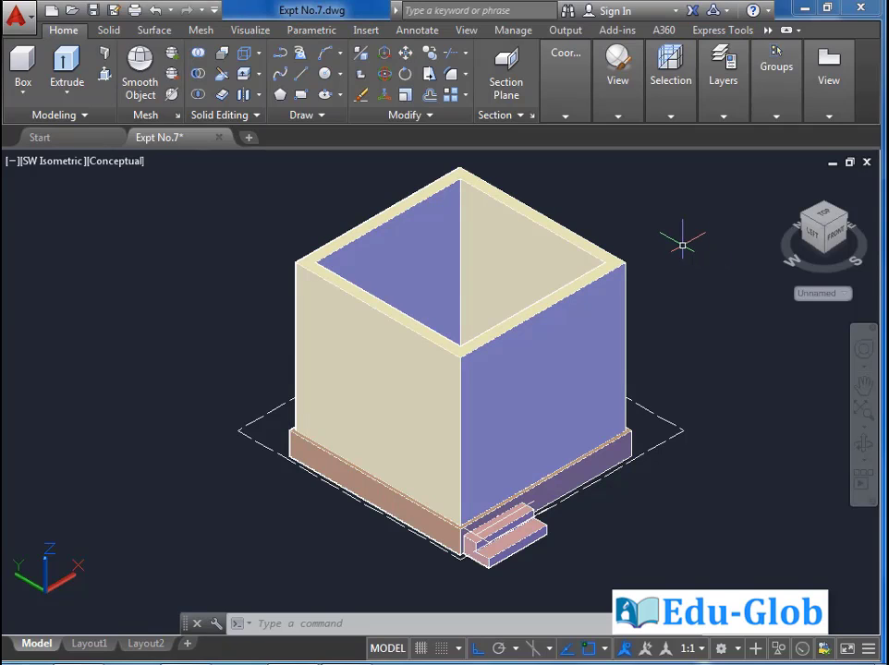
click(727, 109)
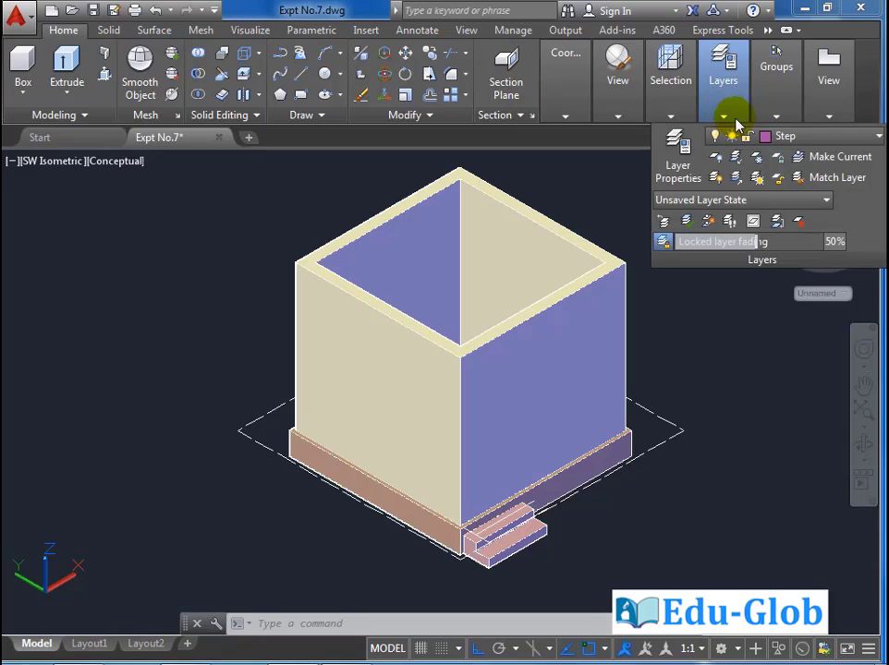
click(820, 138)
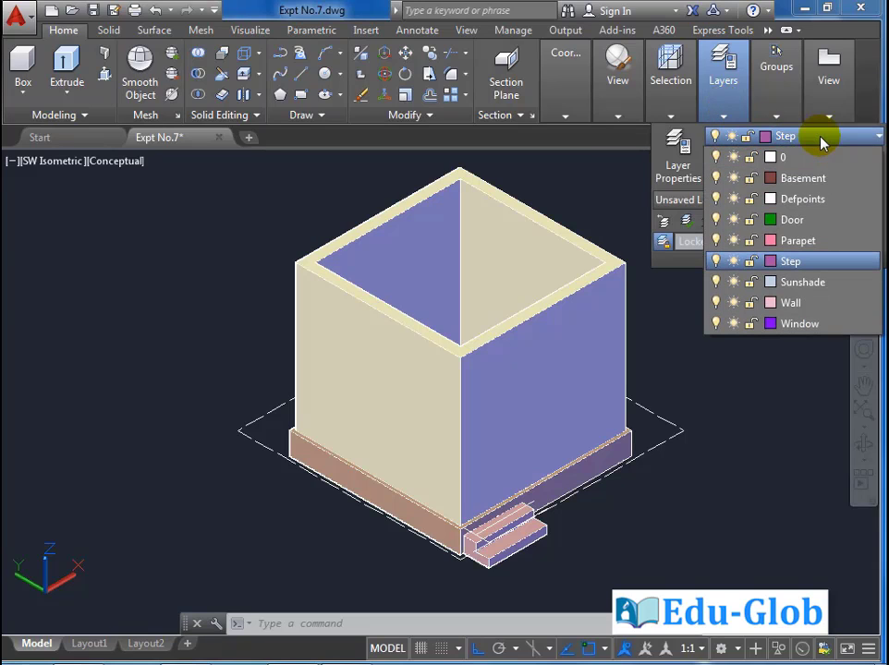
click(732, 303)
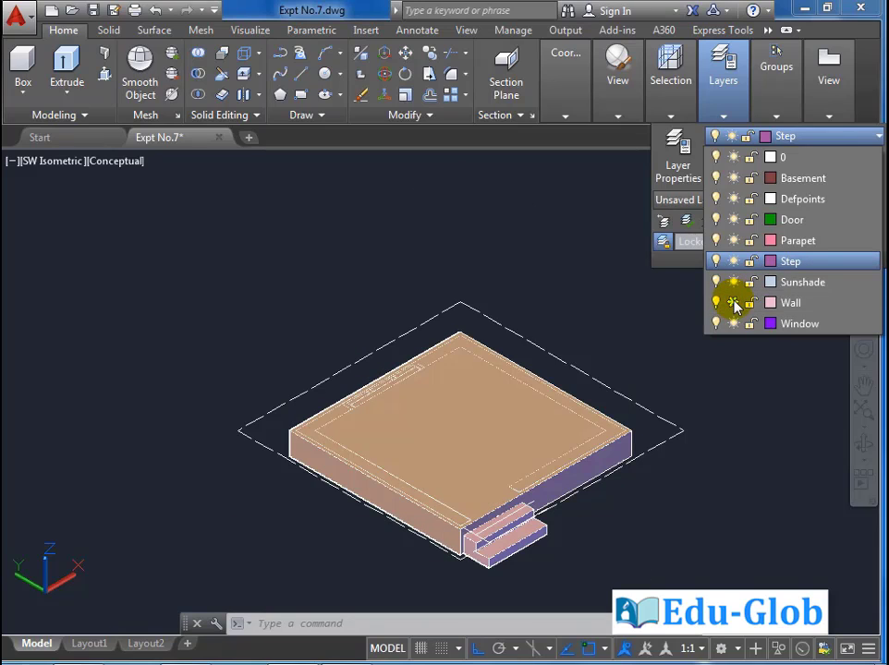
click(734, 178)
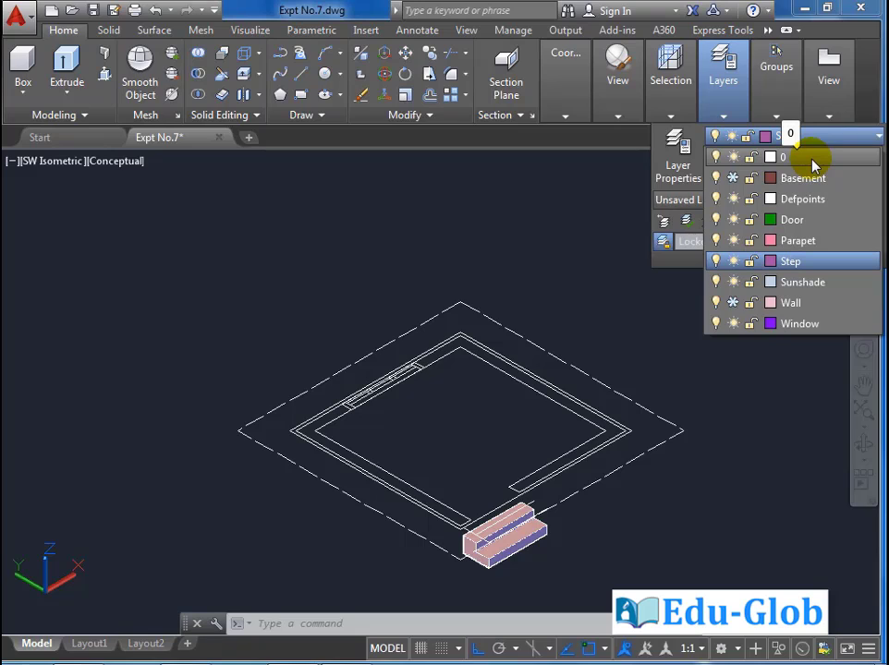
Make layer 0 current and freeze the Step layer
click(814, 162)
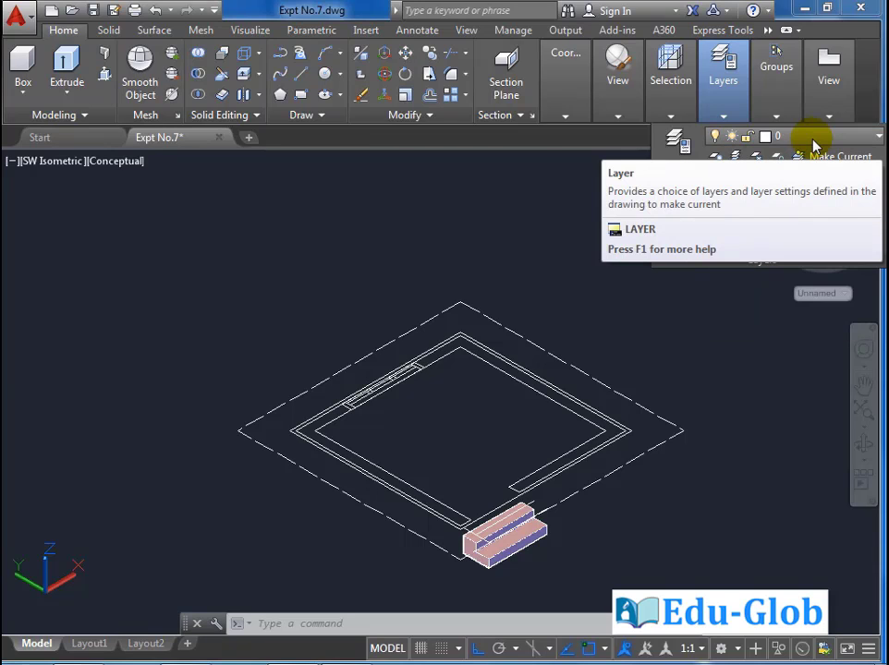
click(812, 138)
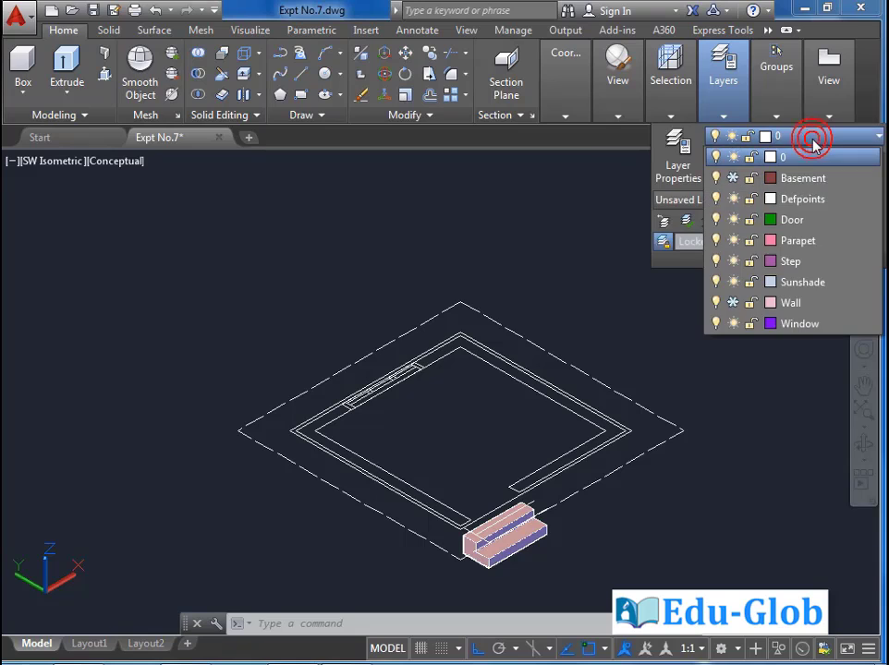
click(734, 263)
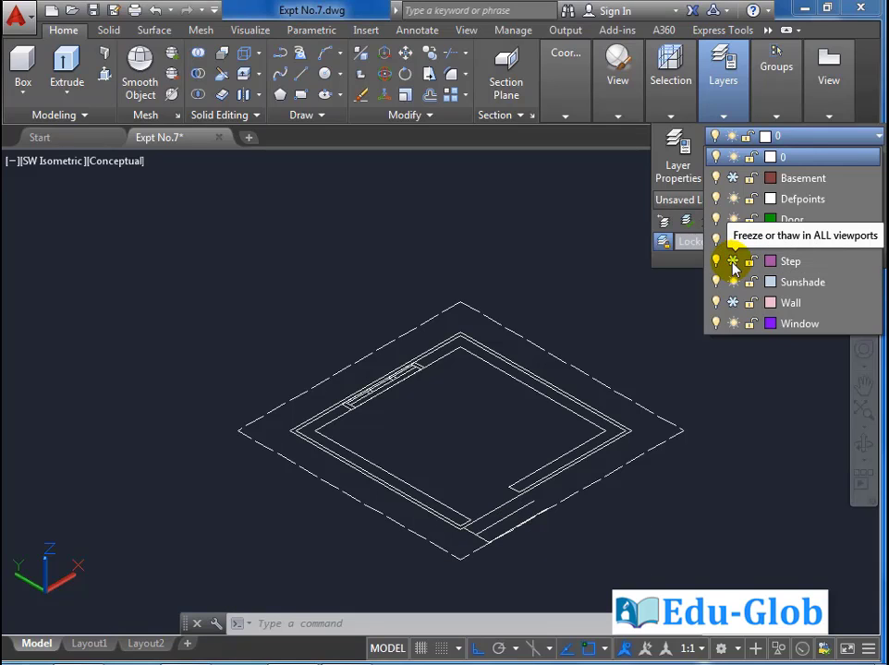
click(644, 321)
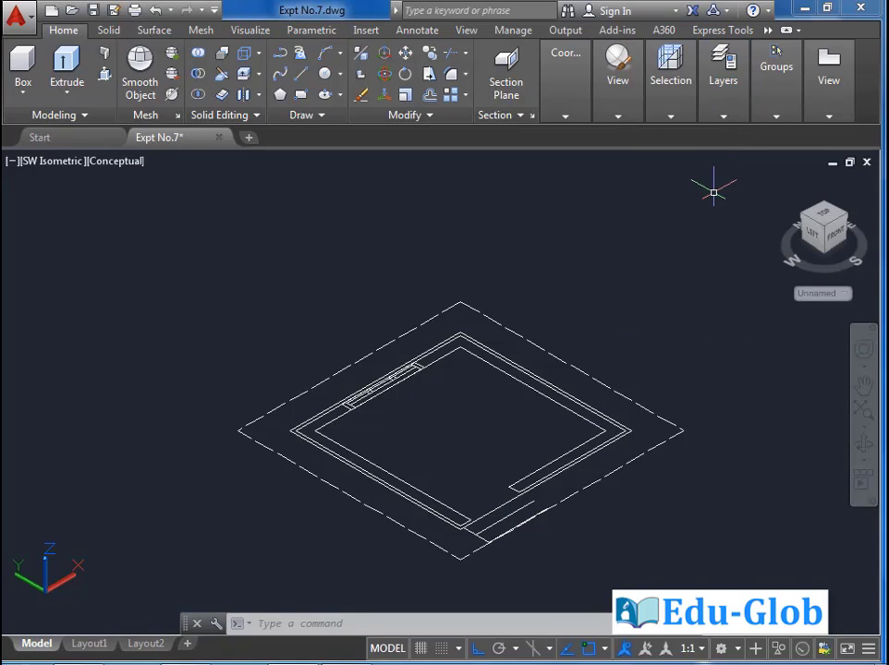
Make the Door layer the current layer
click(722, 115)
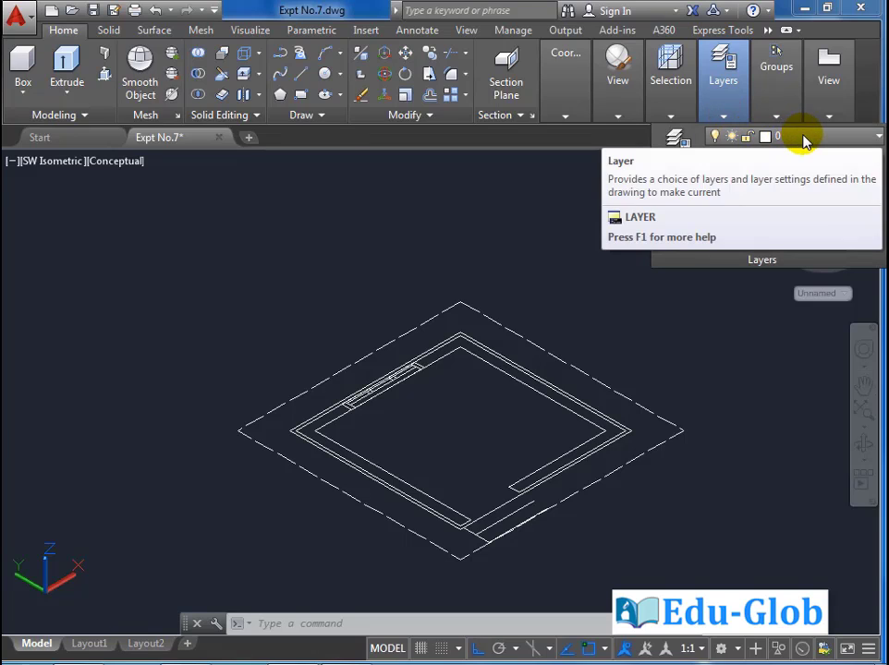
click(804, 138)
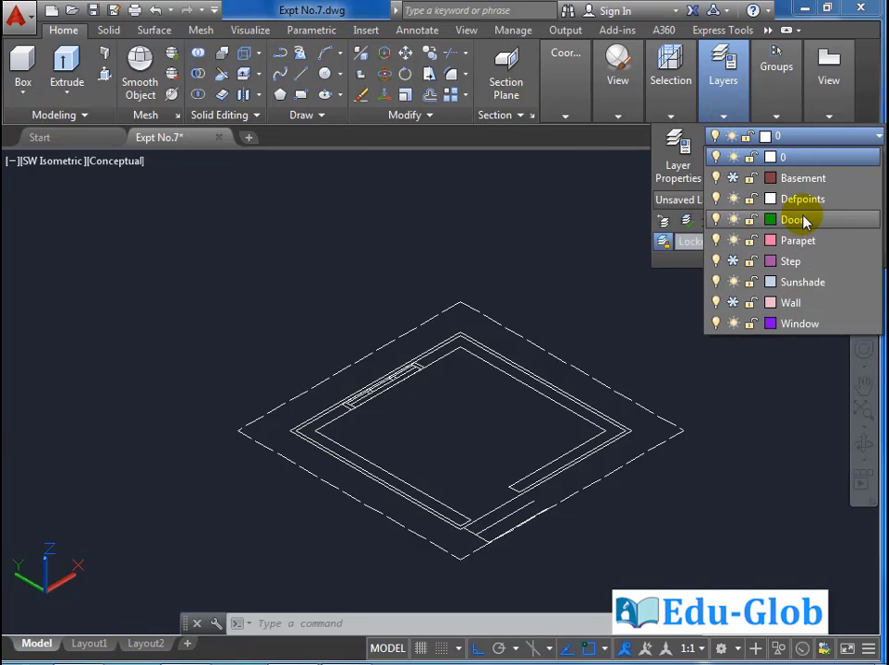
click(791, 220)
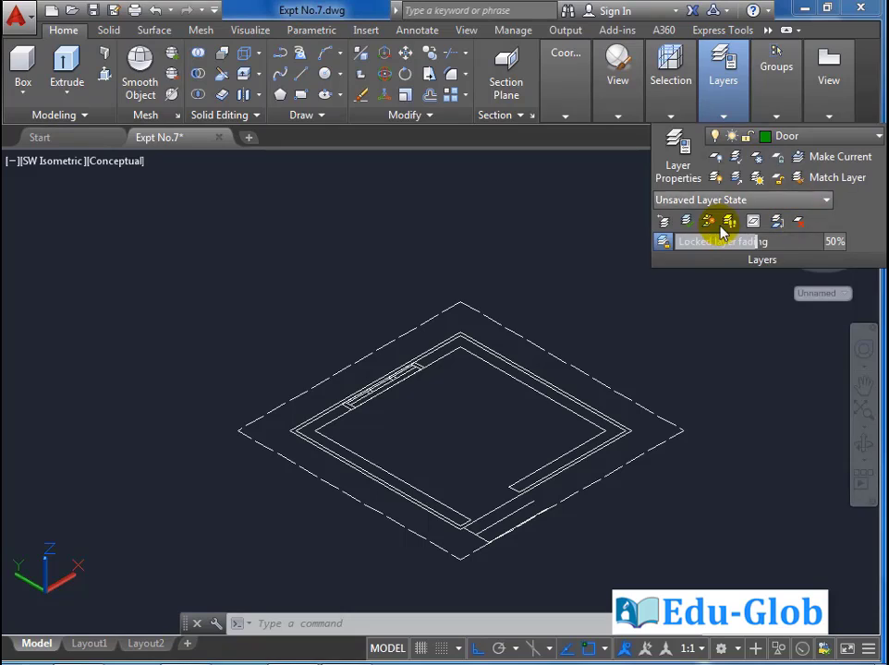
click(558, 231)
click(527, 194)
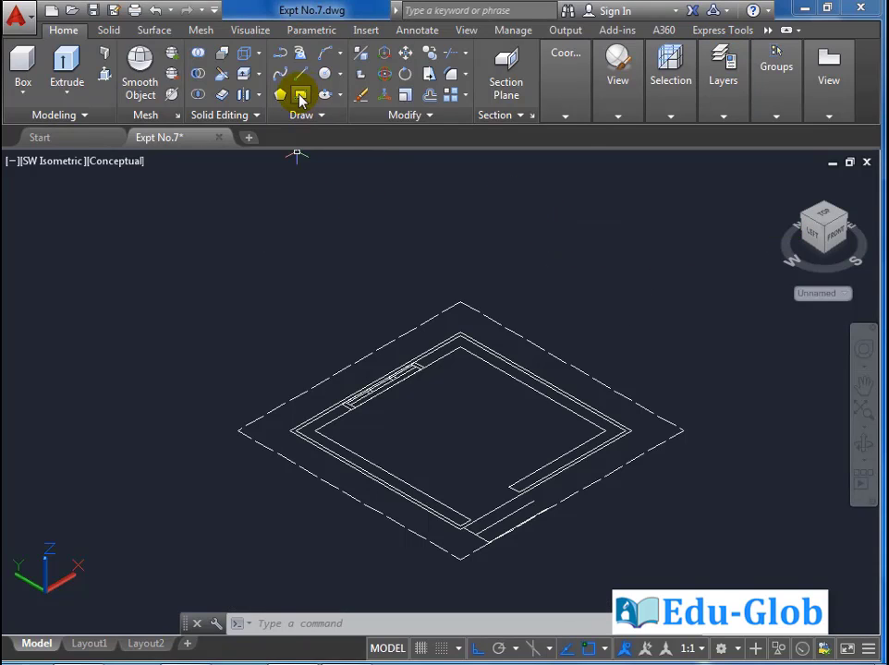
Draw a rectangle across the door opening between the opposite corners of the two wall ends
click(300, 97)
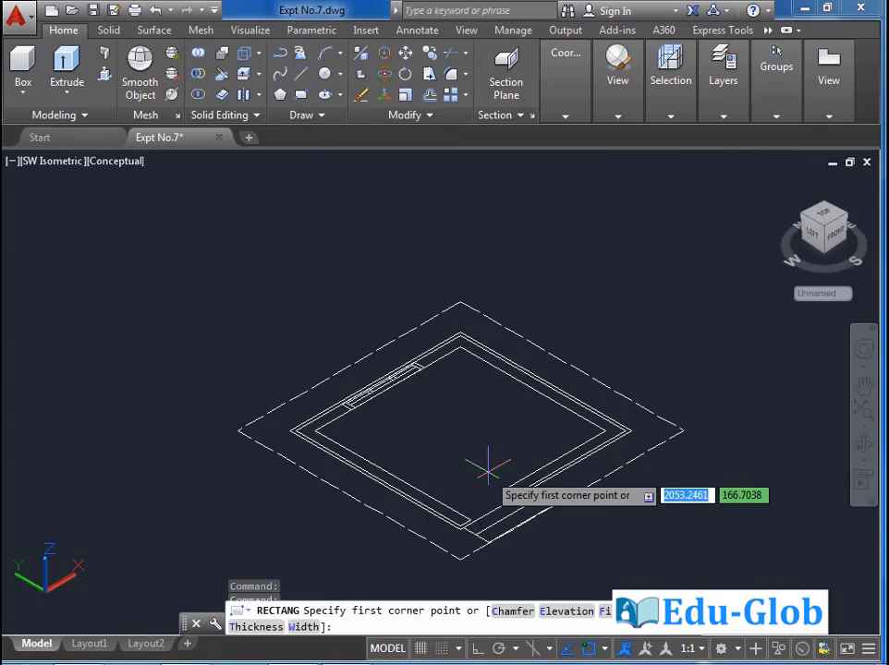
scroll(454, 433, up, 5)
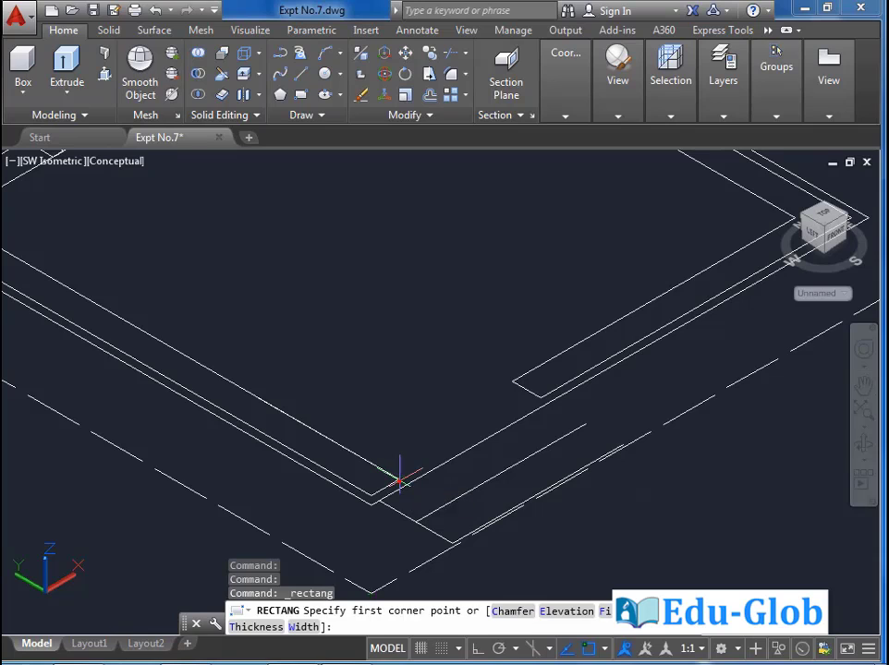
click(397, 480)
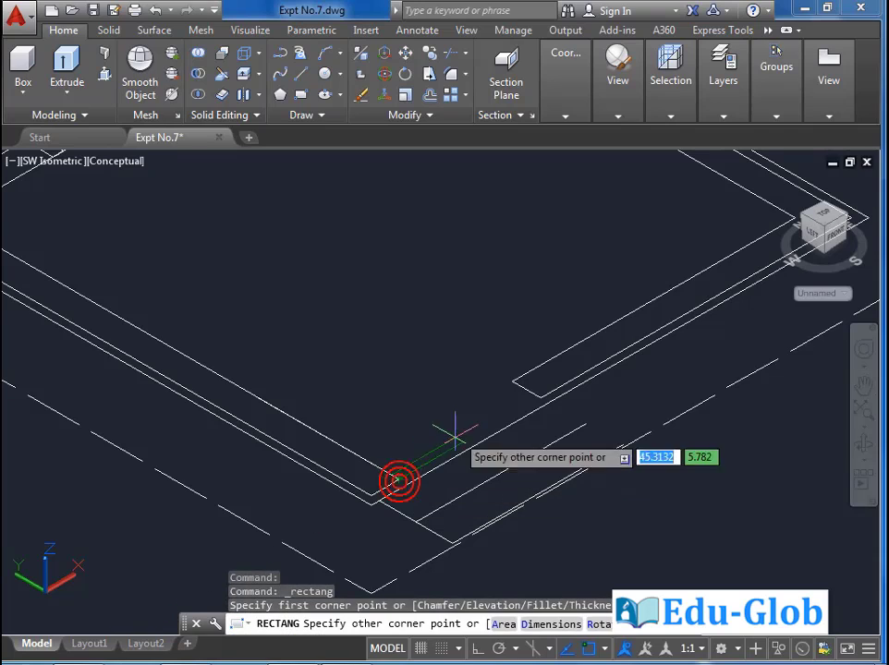
click(512, 381)
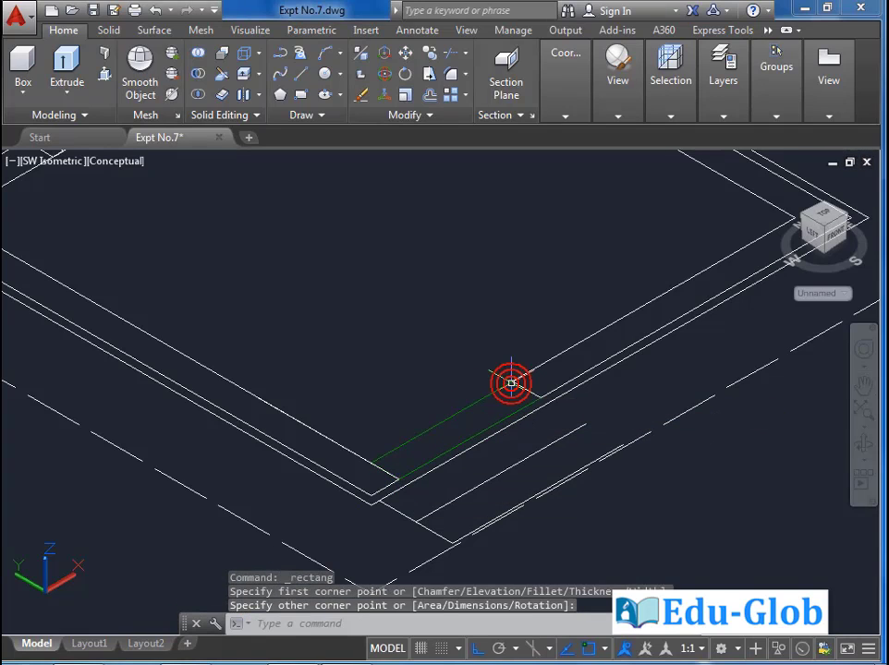
Extrude the door opening rectangle 210 units upward into a solid
scroll(431, 421, down, 4)
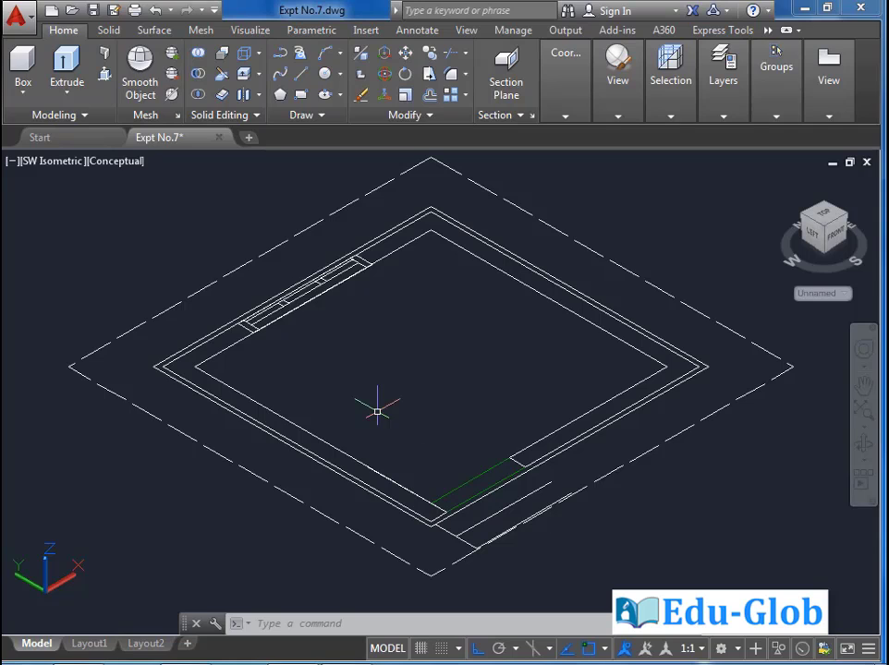
click(66, 66)
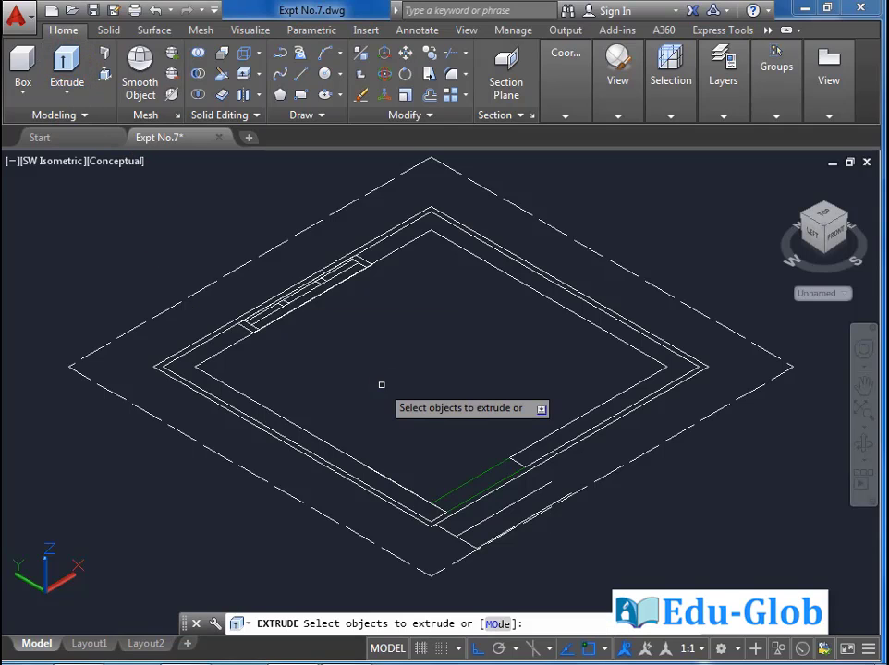
click(470, 479)
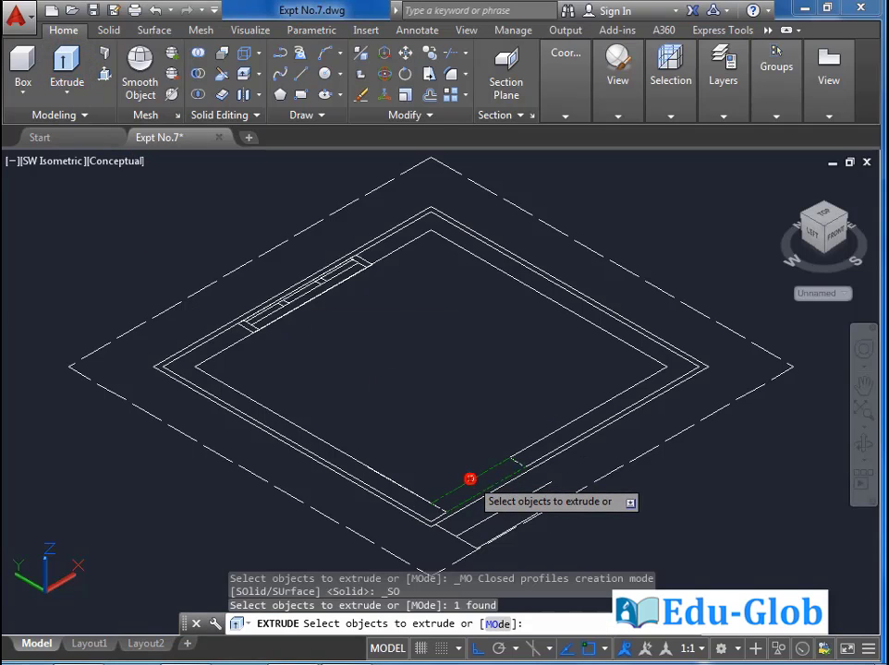
key(Return)
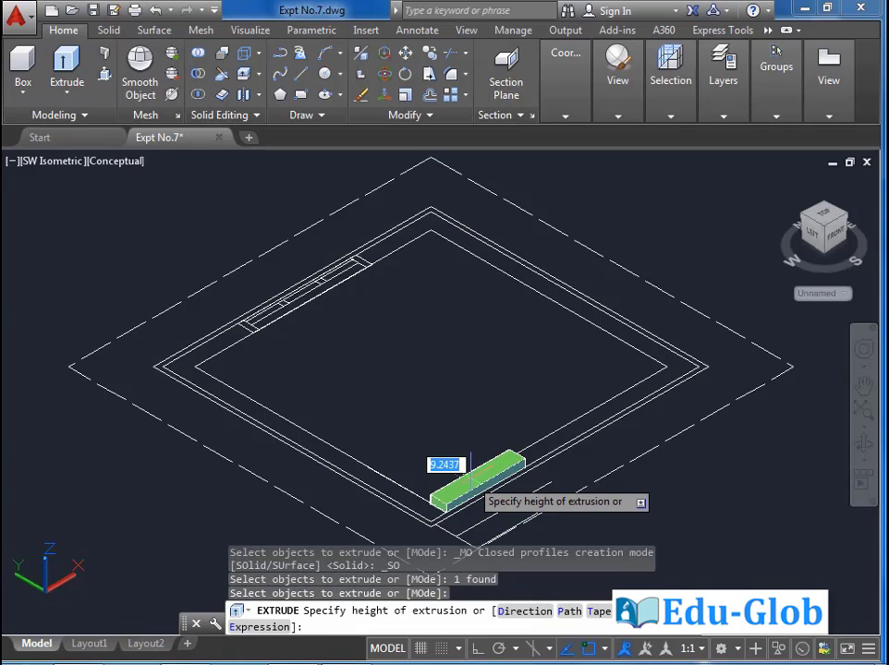
text(210)
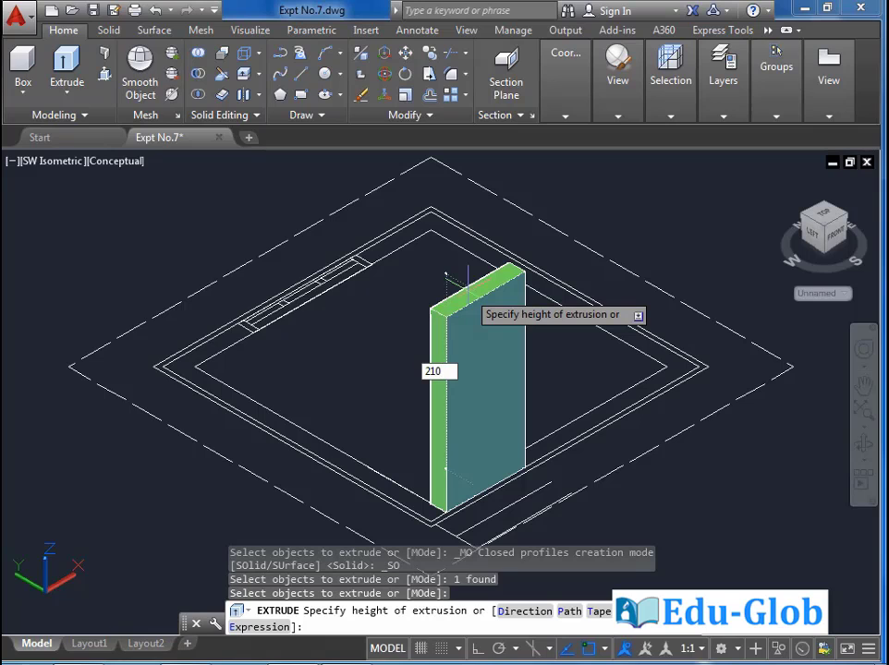
key(Return)
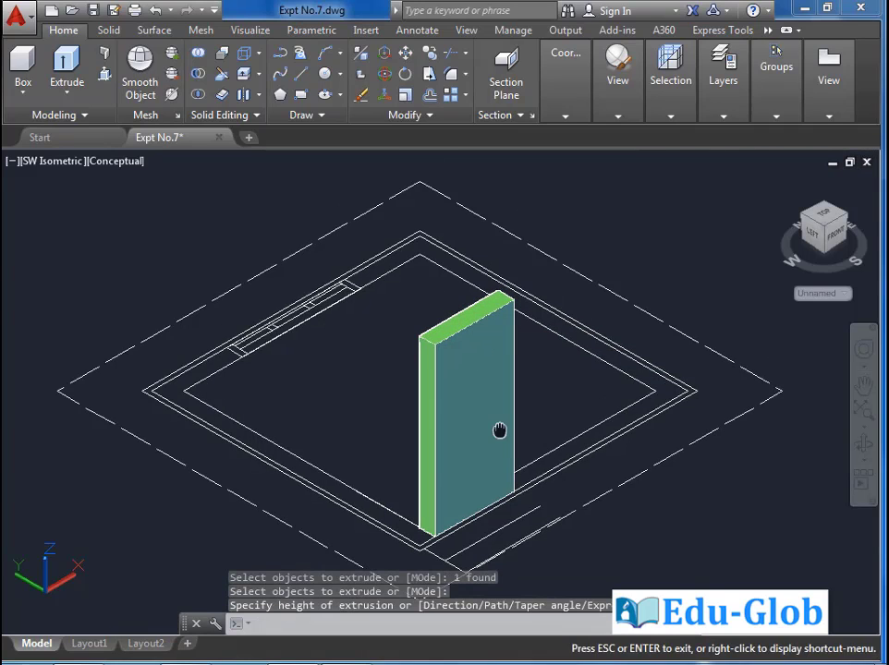
Presspull the outer face of the door solid outward by about 17 units to thicken it beyond the wall
scroll(500, 429, down, 3)
scroll(423, 398, up, 1)
scroll(353, 394, up, 2)
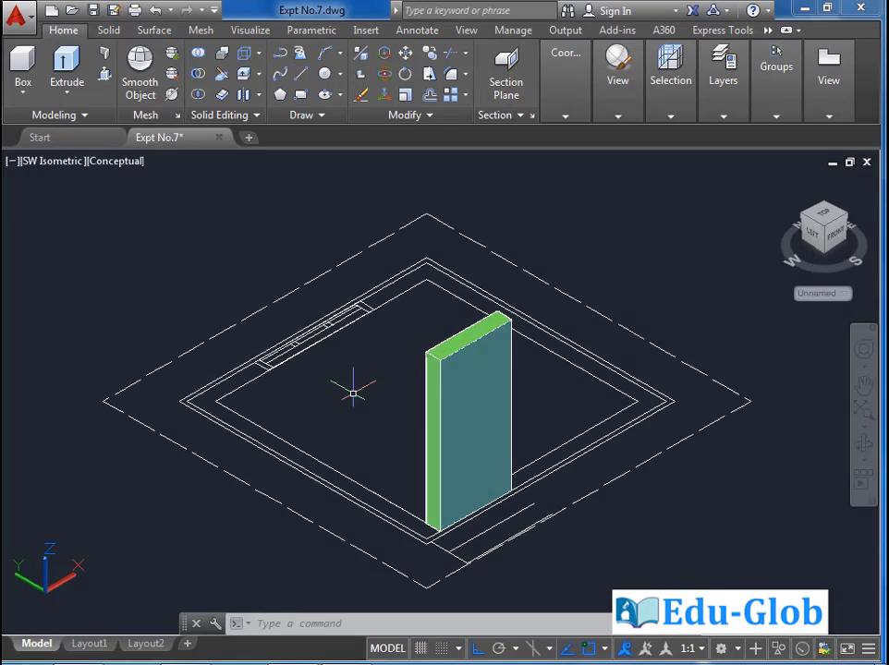
click(105, 52)
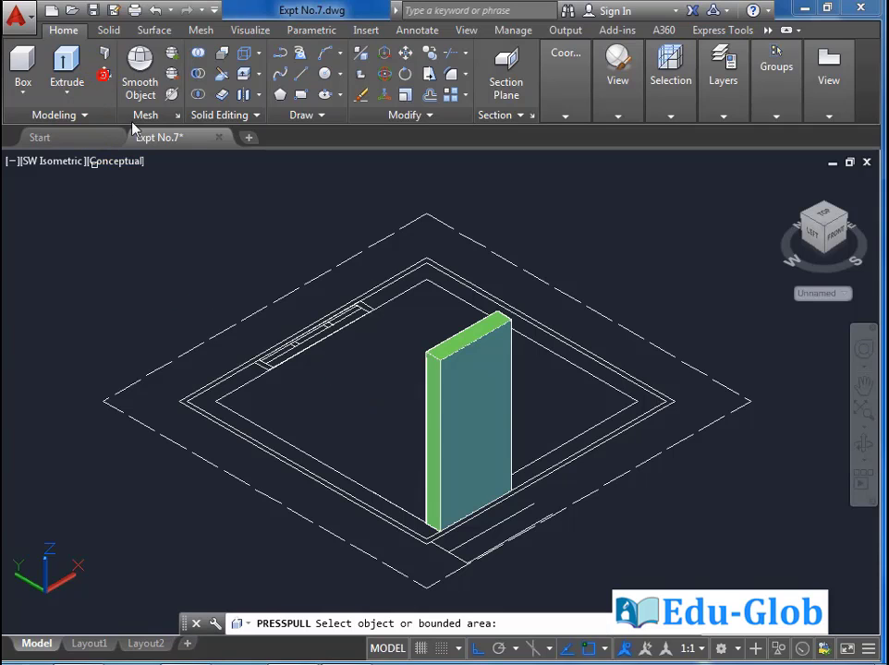
scroll(601, 462, up, 1)
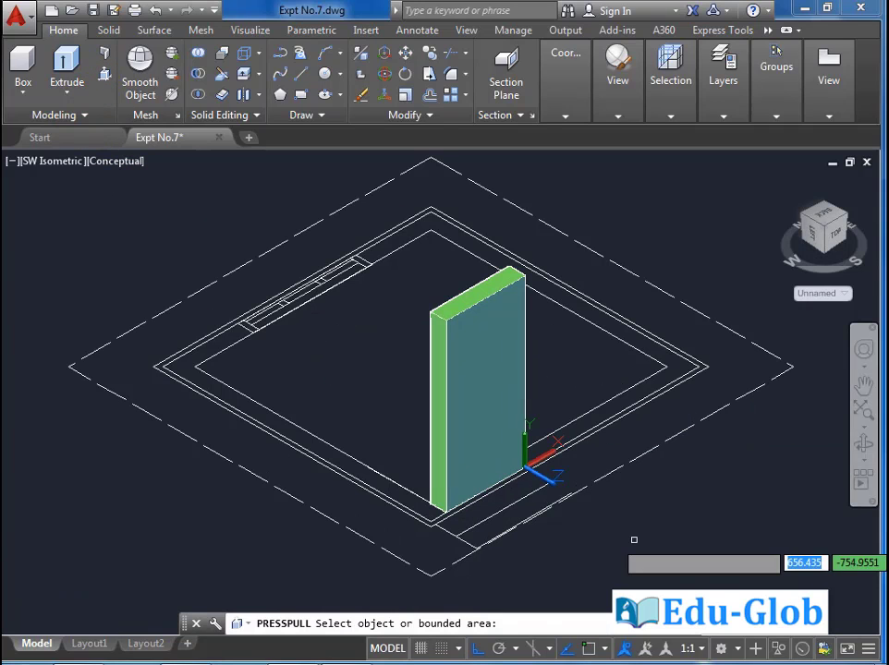
click(479, 417)
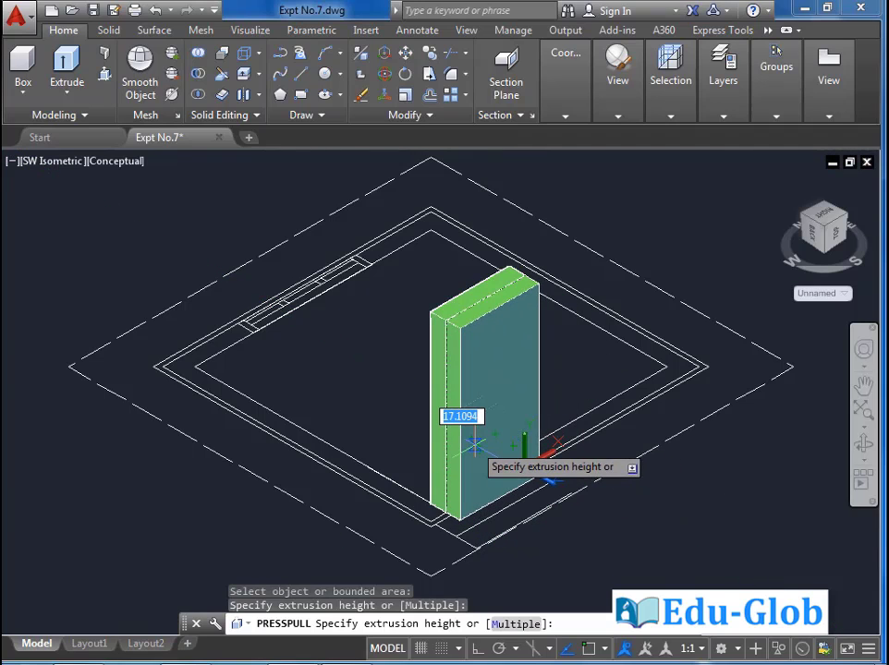
click(474, 444)
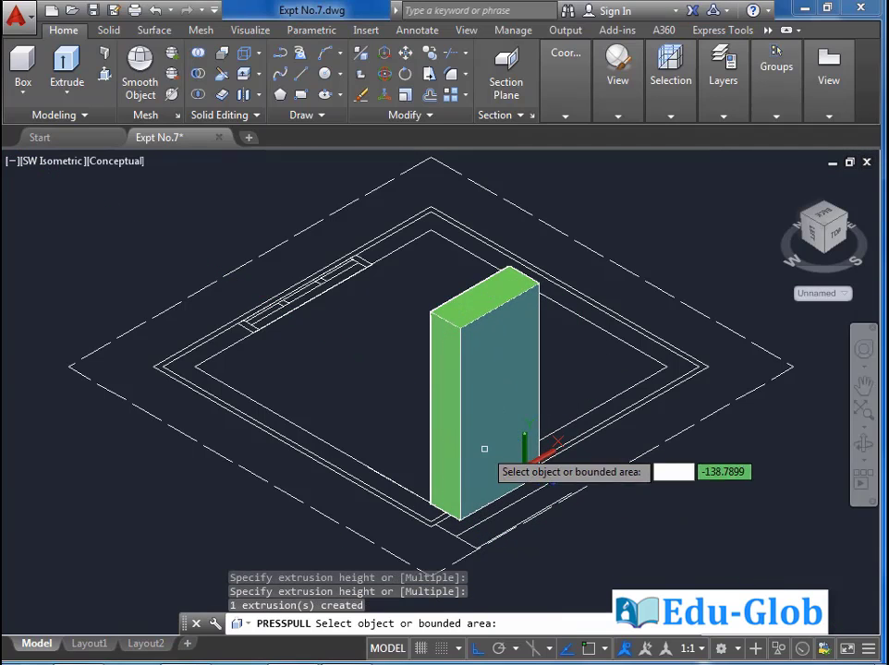
key(Return)
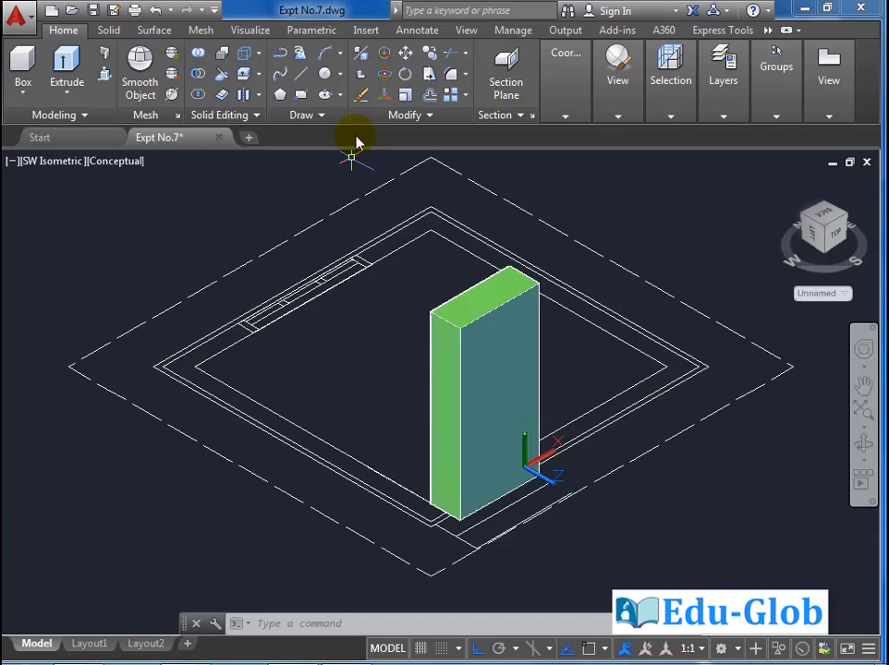
Move the door solid slightly inward along the wall thickness so it projects past both wall faces
click(405, 52)
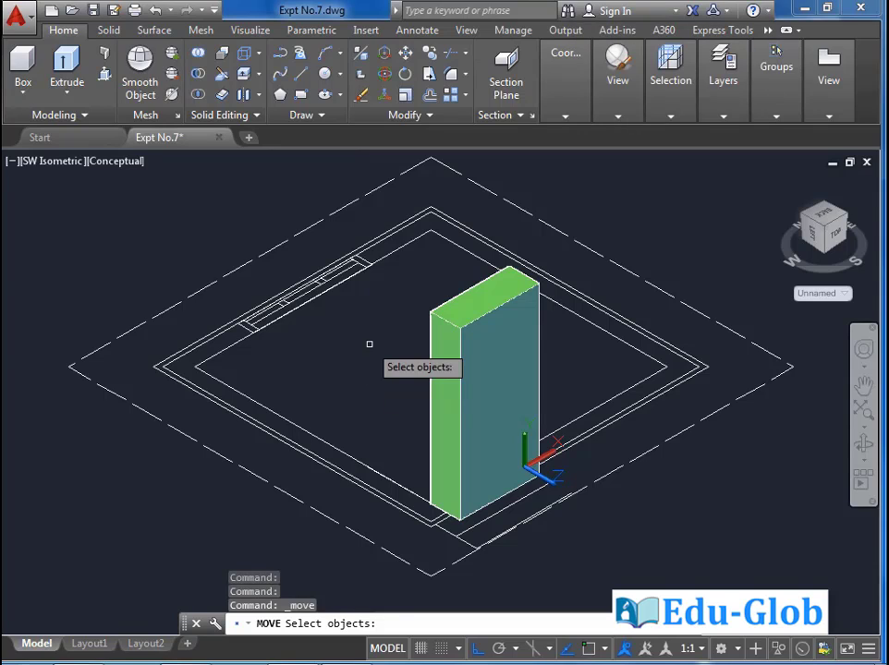
click(510, 363)
key(Return)
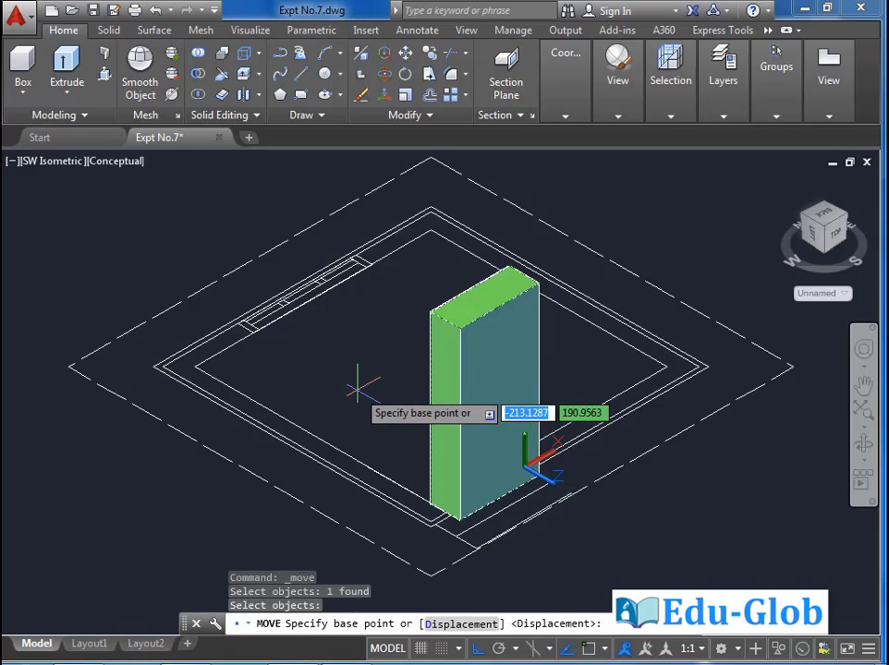
click(357, 392)
click(353, 388)
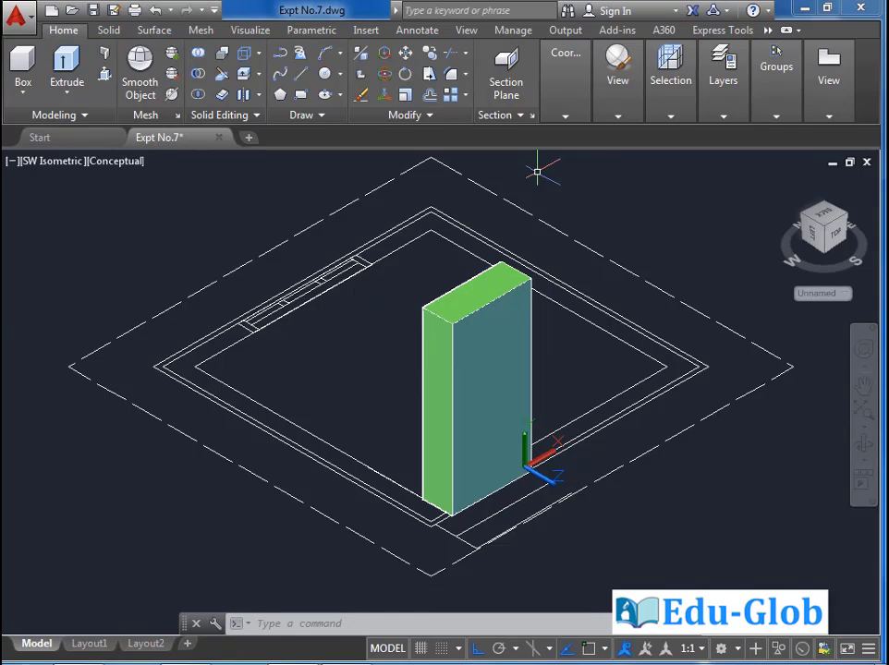
Make the Window layer the current layer
click(727, 108)
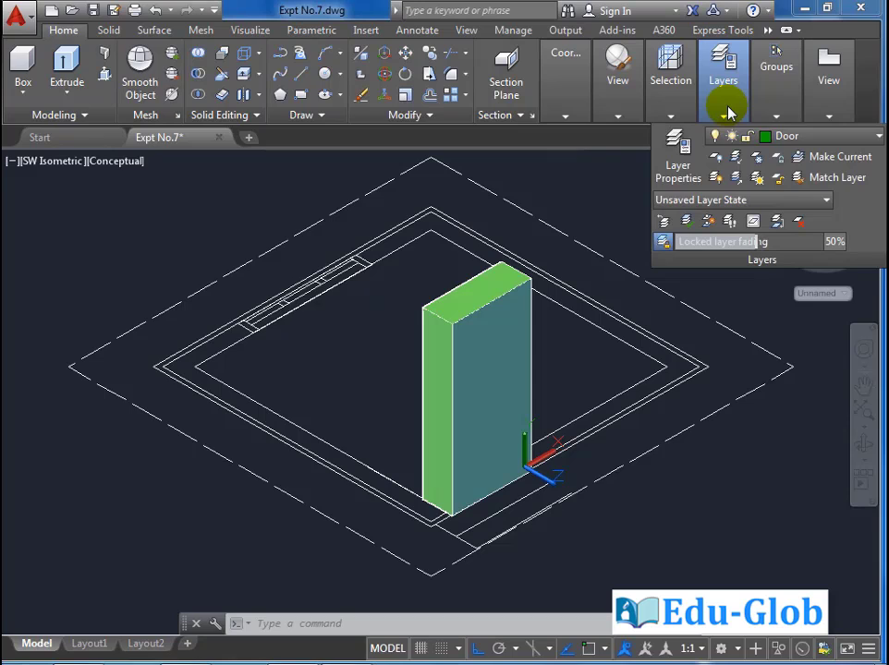
click(789, 135)
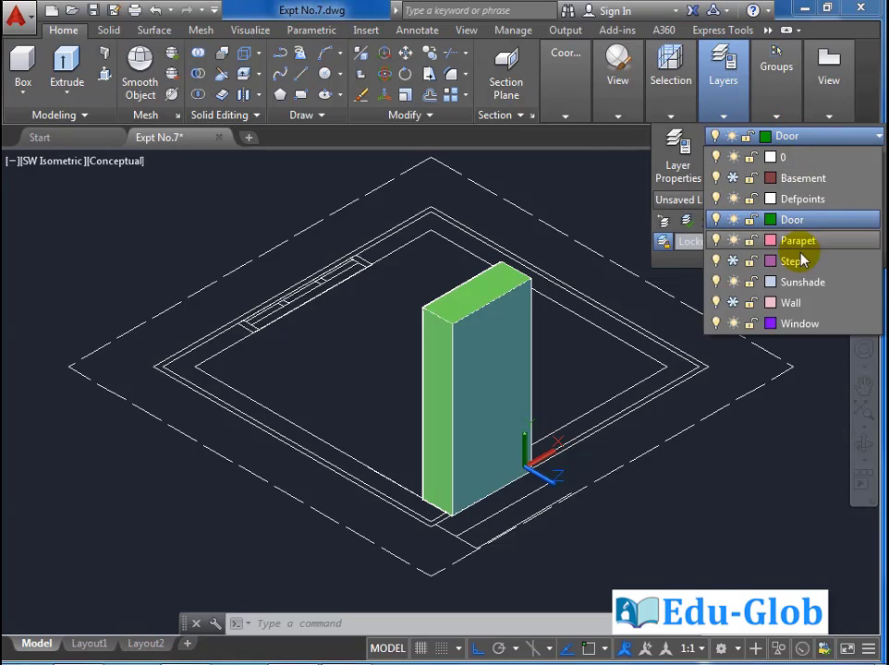
click(809, 323)
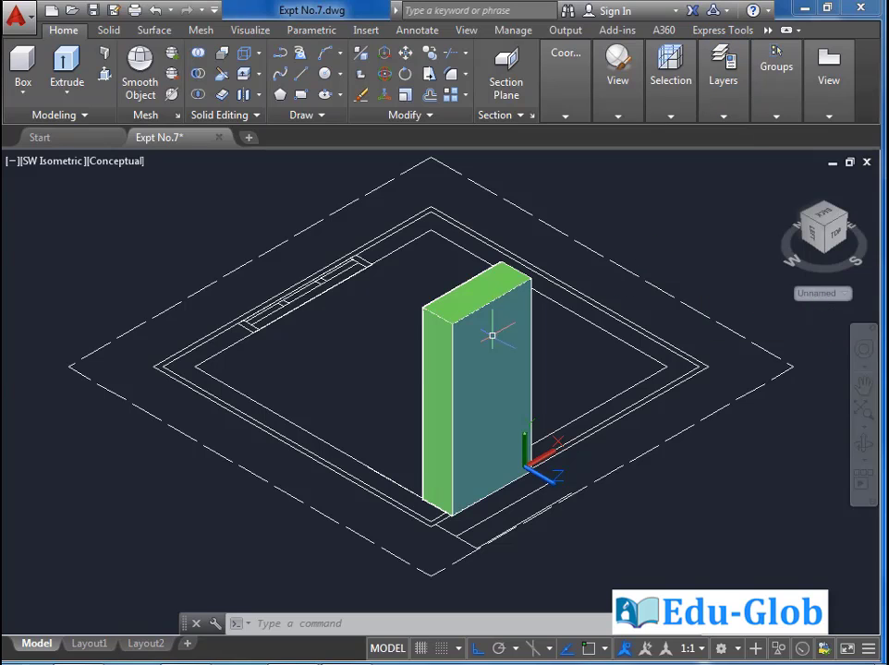
In the Top view, draw a rectangle around the window opening in the rear wall, between opposite outer corners of its side frames
middle_drag(389, 388, 422, 422)
scroll(409, 295, up, 1)
middle_drag(408, 296, 410, 280)
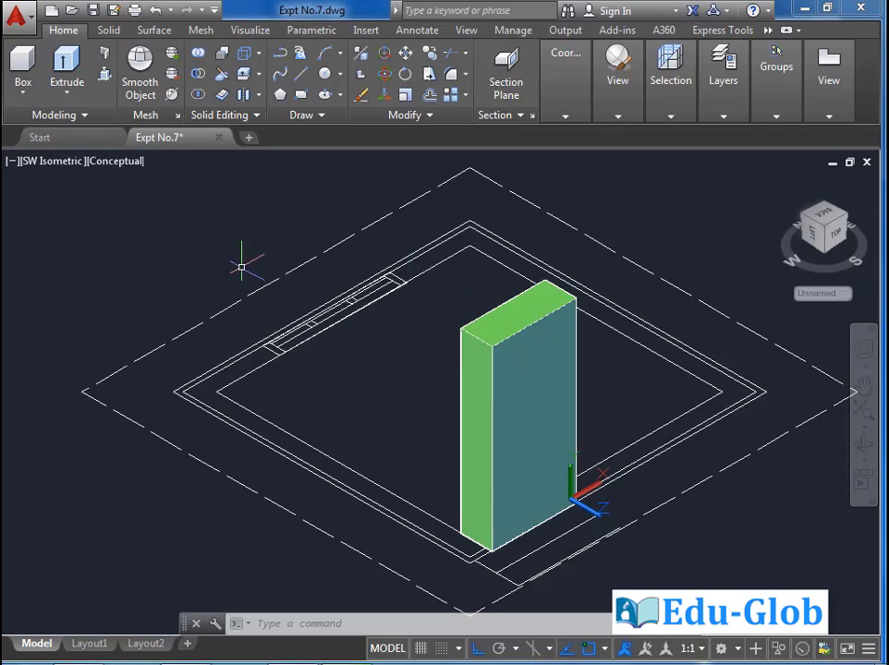
click(56, 164)
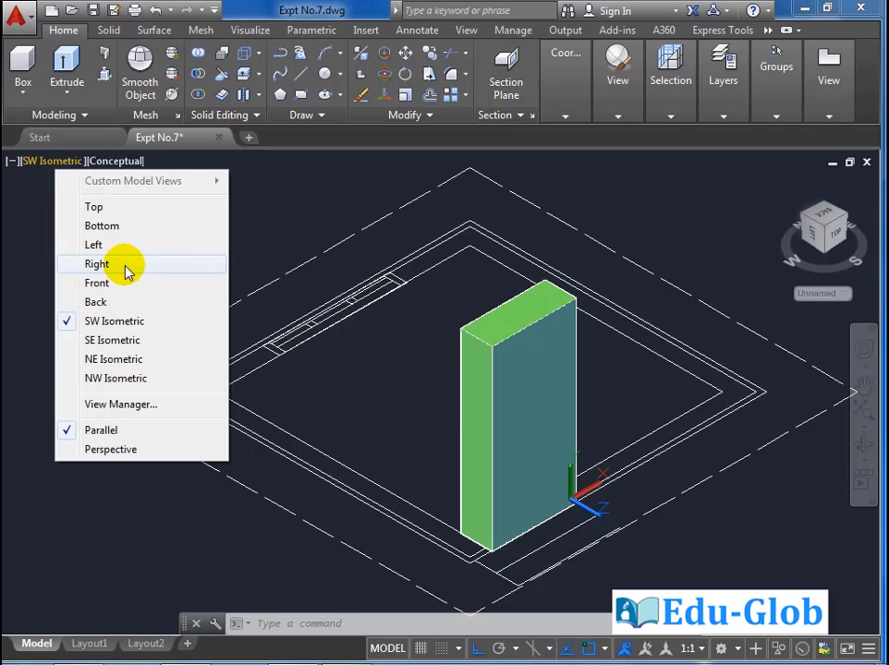
click(131, 207)
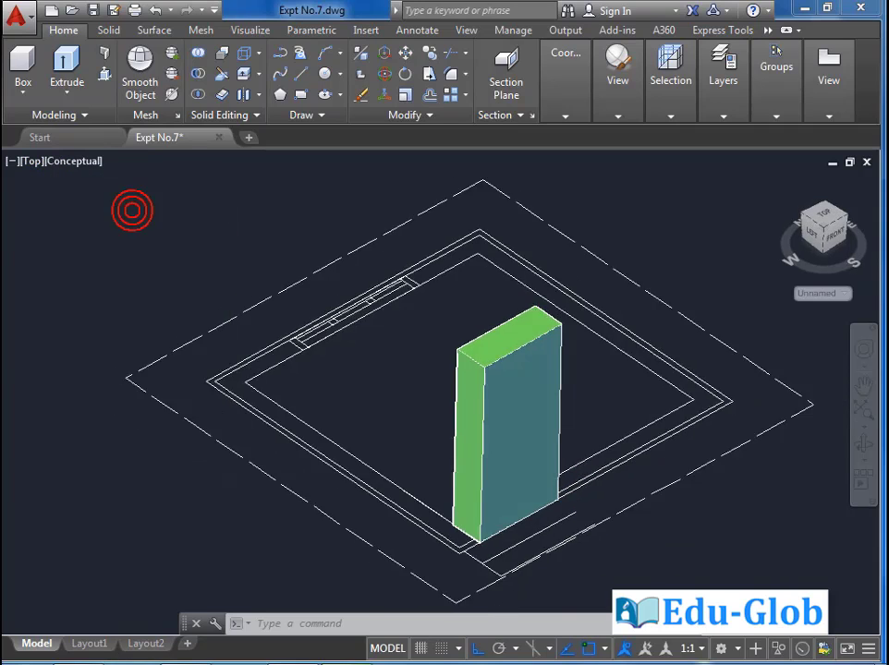
scroll(820, 340, up, 6)
middle_drag(819, 340, 575, 473)
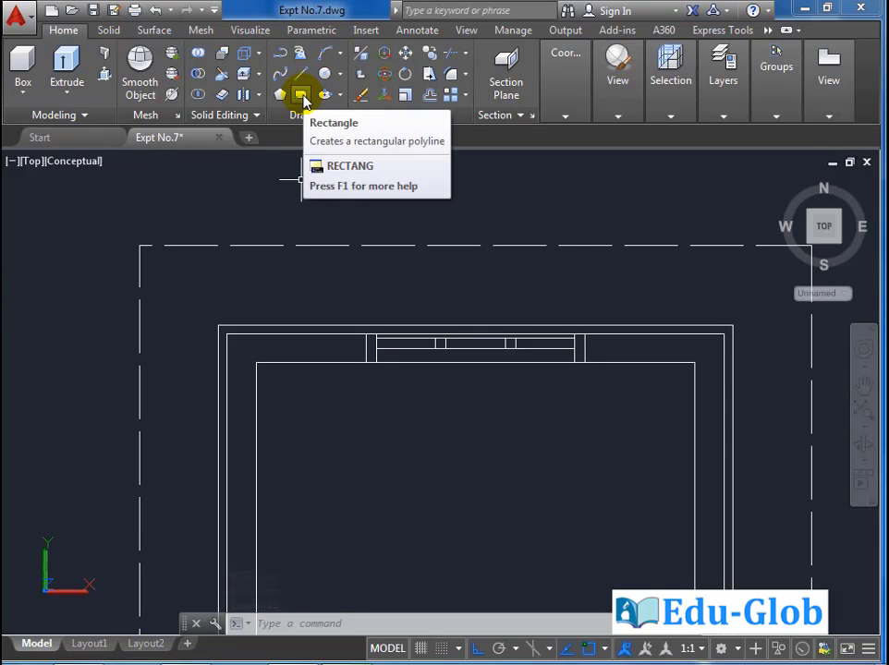
click(302, 96)
scroll(578, 347, up, 2)
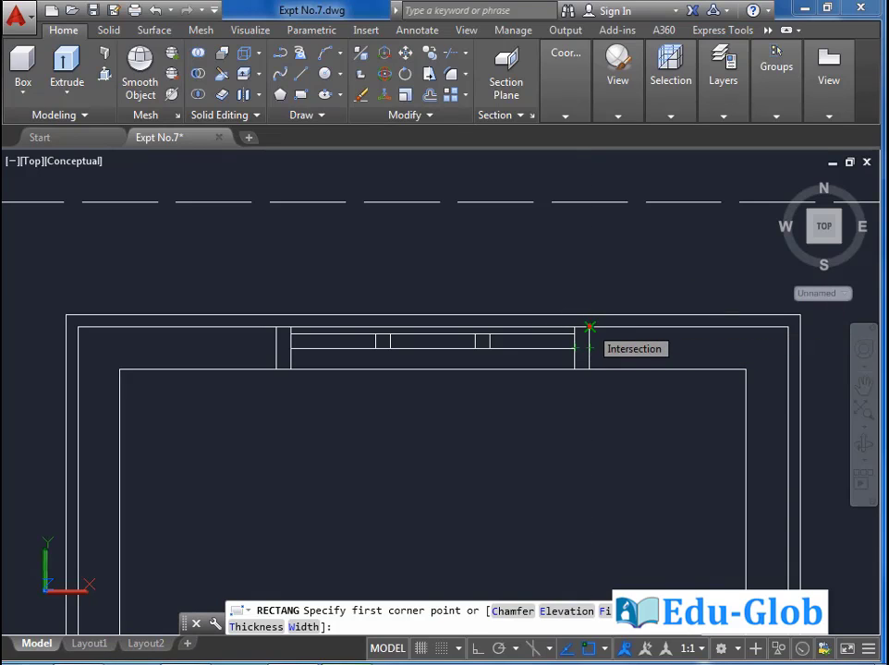
click(589, 327)
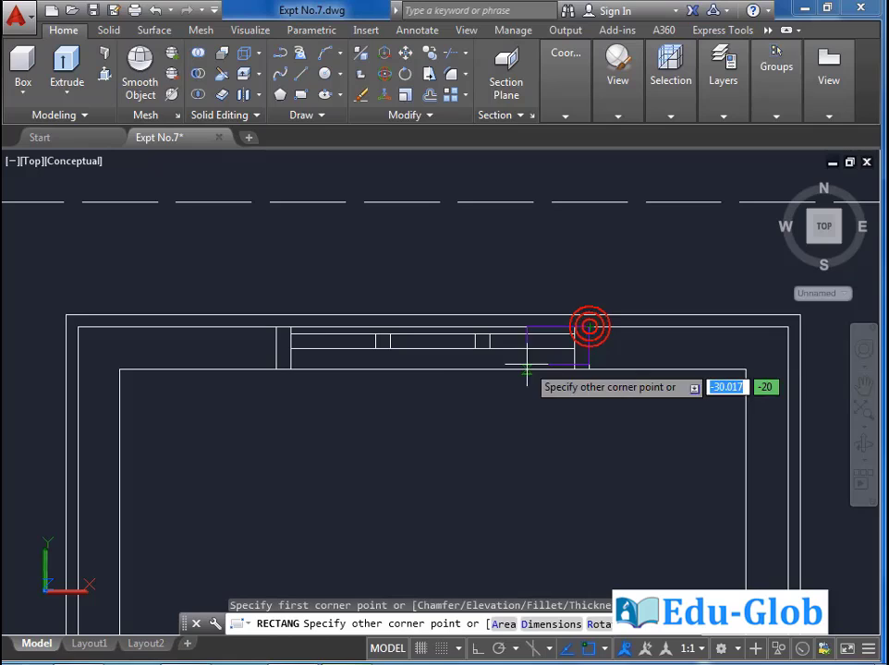
click(277, 369)
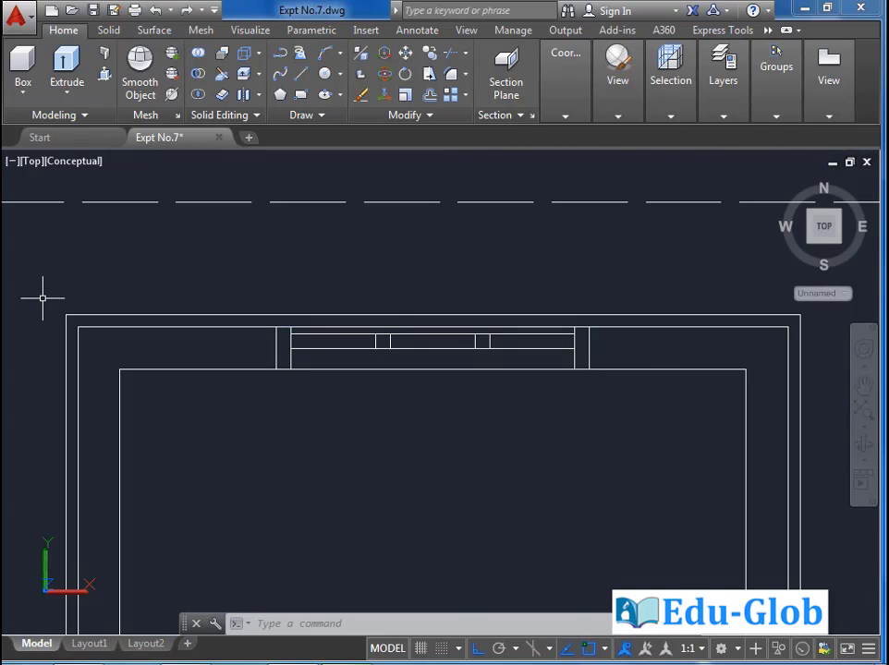
Return to the SW Isometric view and extrude the window rectangle 135 units upward into a solid
click(31, 164)
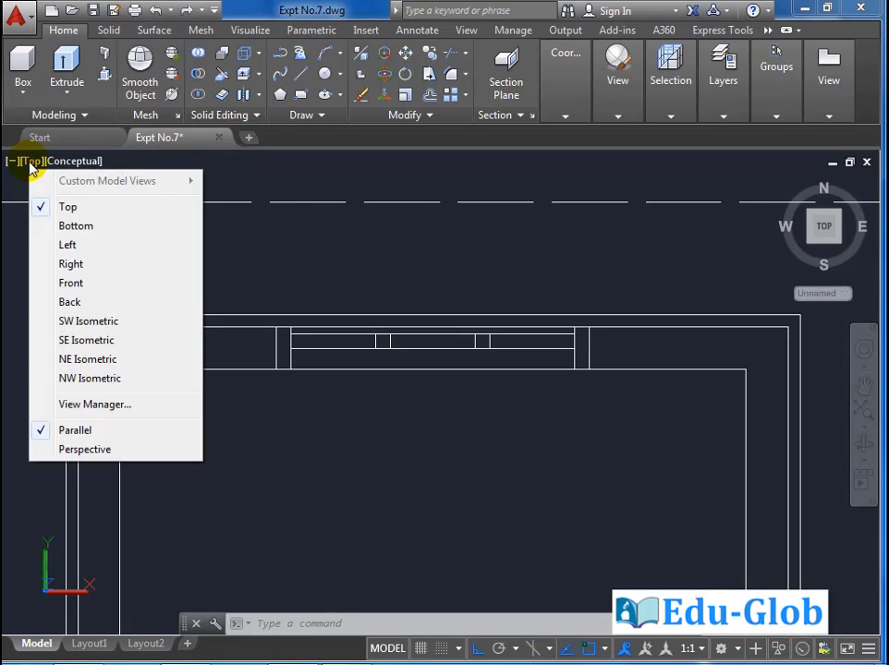
click(93, 322)
scroll(449, 430, up, 5)
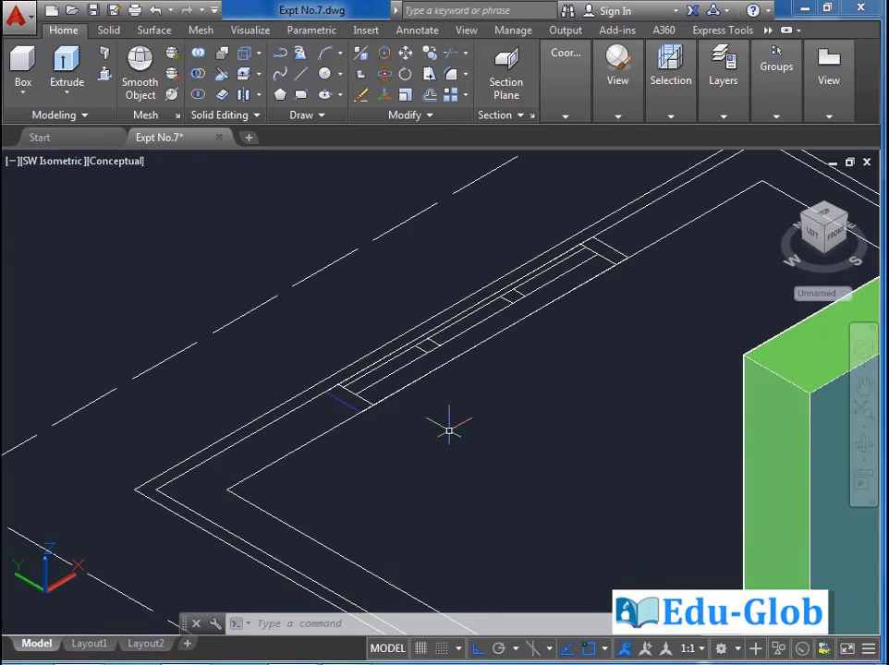
scroll(483, 492, down, 2)
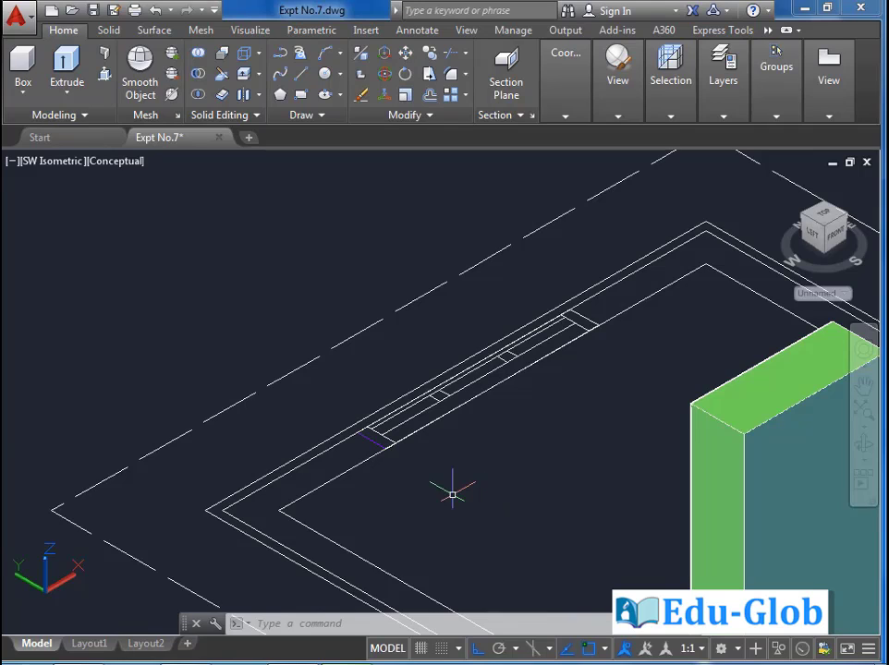
click(374, 437)
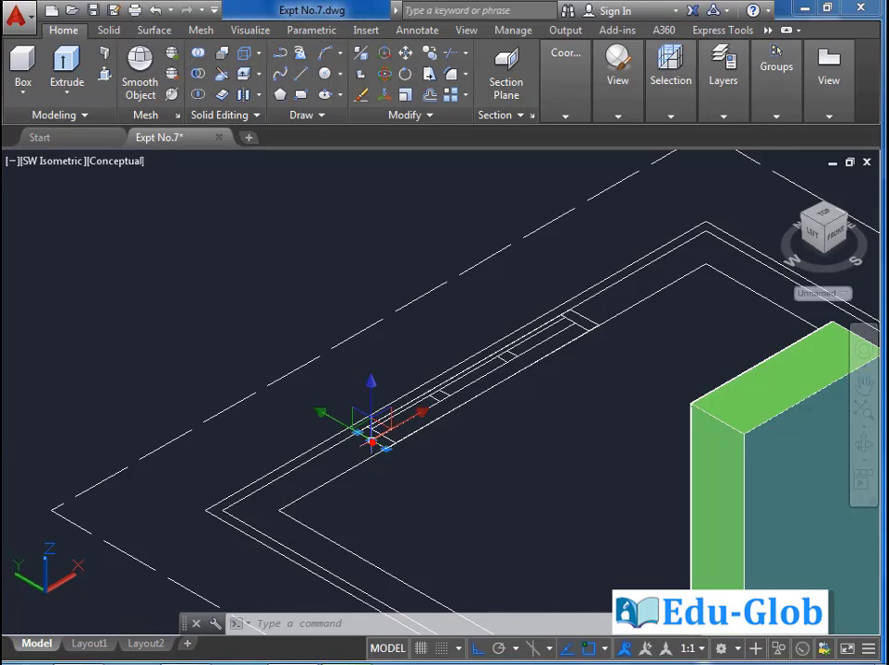
key(Delete)
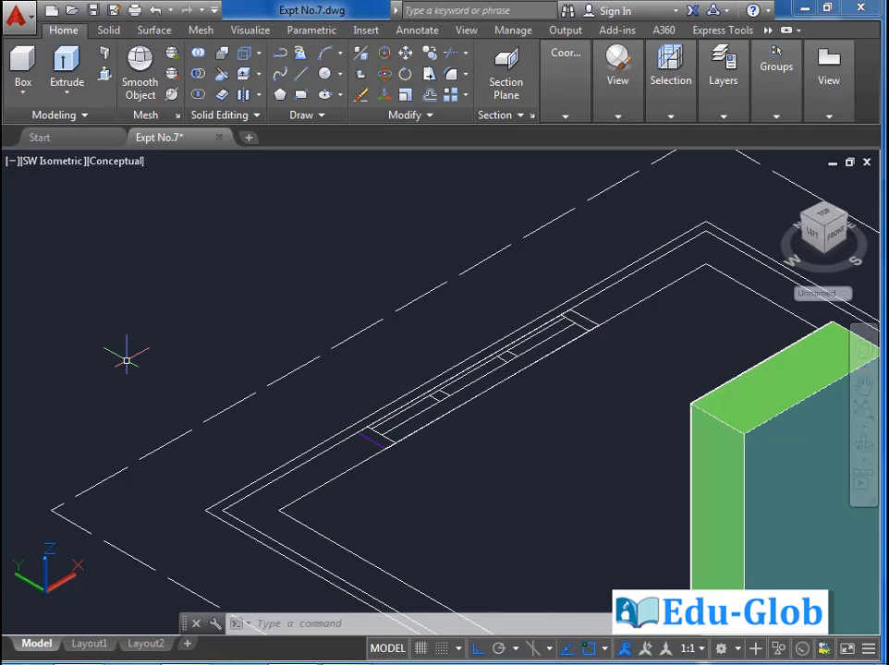
click(74, 79)
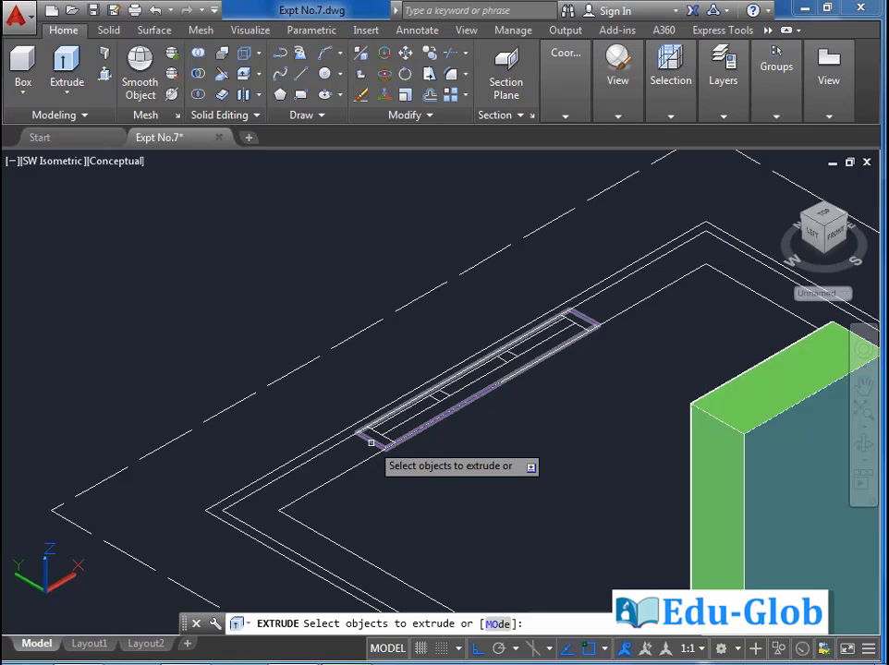
click(371, 442)
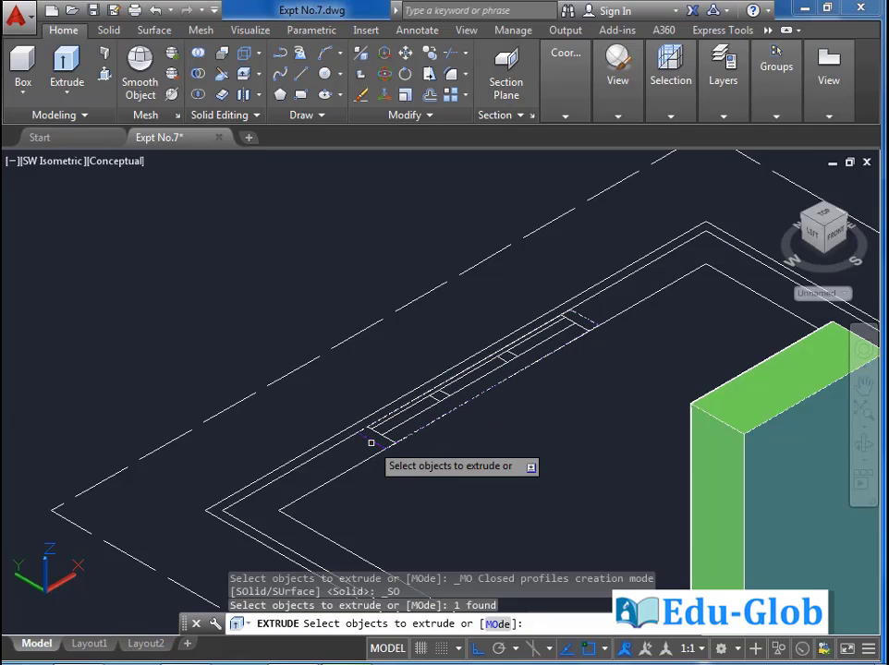
key(Return)
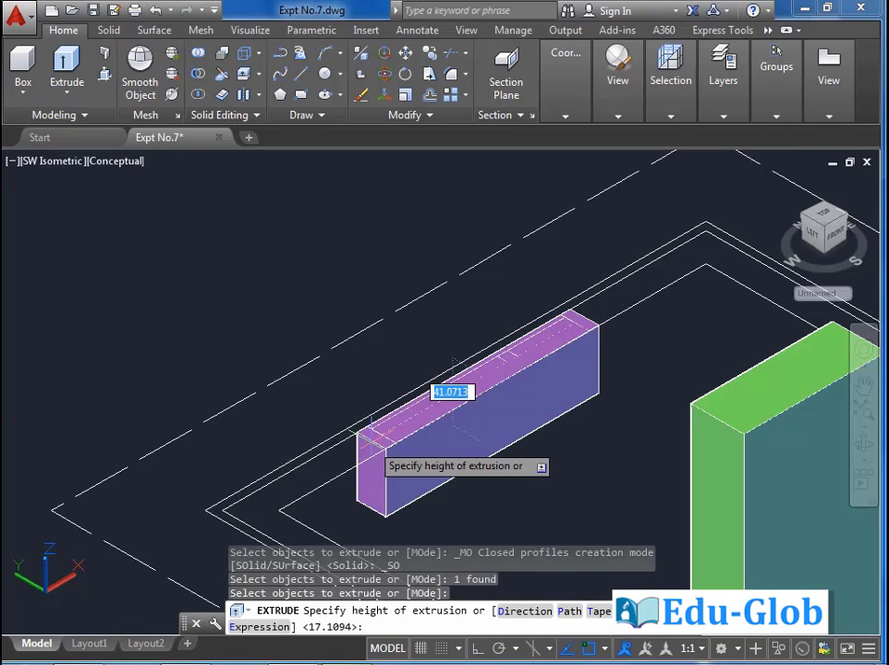
scroll(337, 233, down, 4)
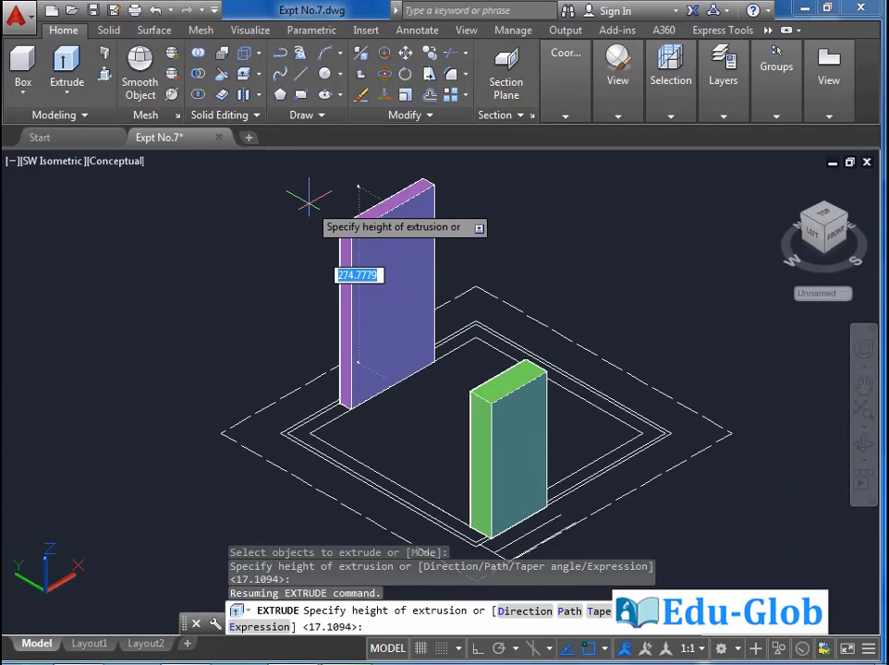
text(135)
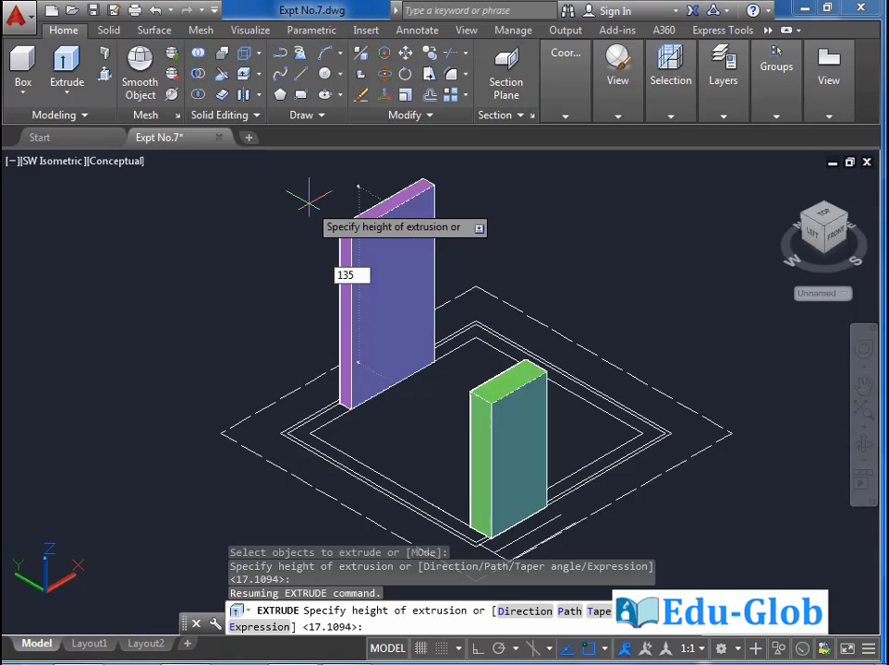
key(Return)
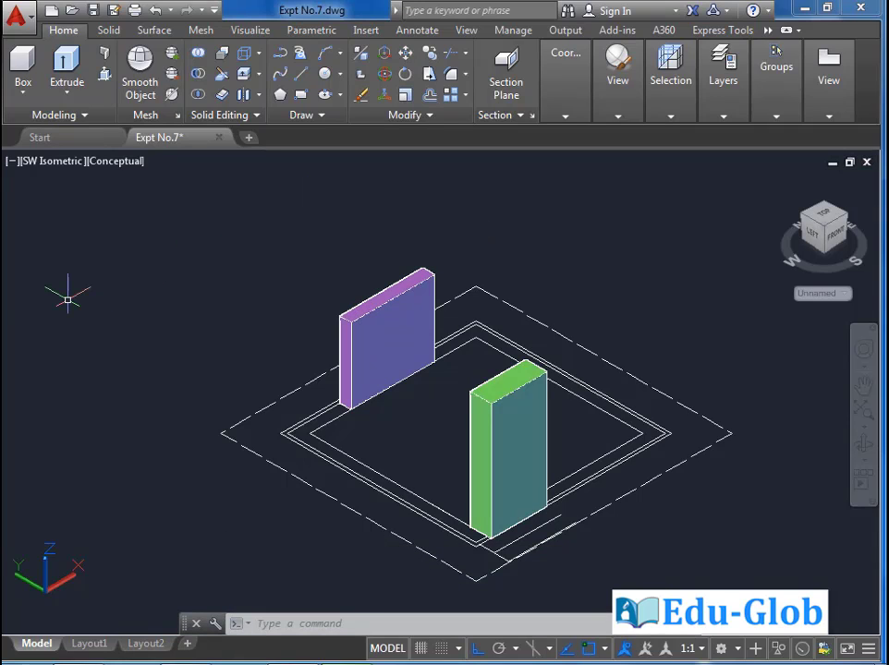
Presspull the room-side face of the window solid inward by about 40 units to thicken it beyond the wall
click(103, 78)
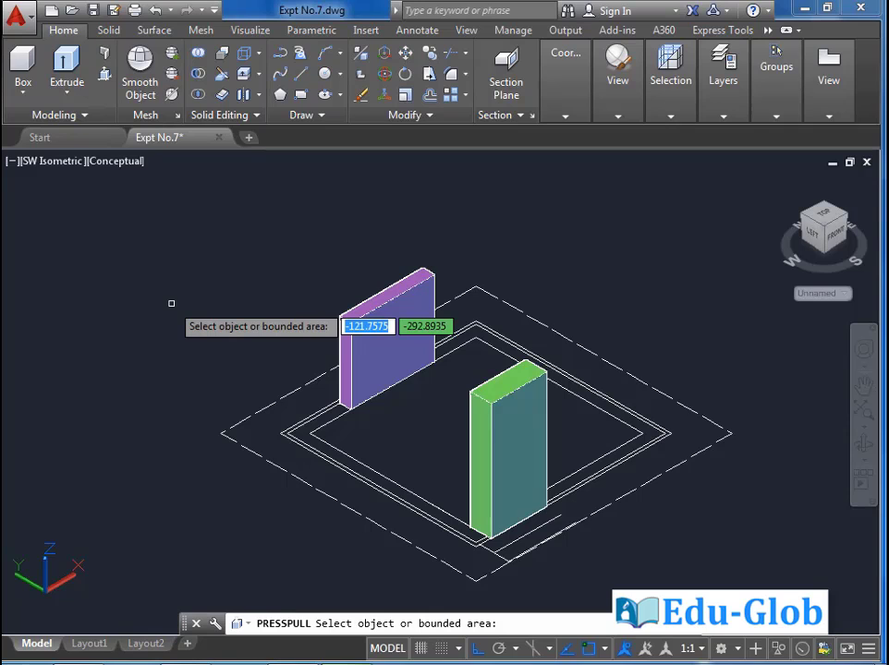
click(368, 340)
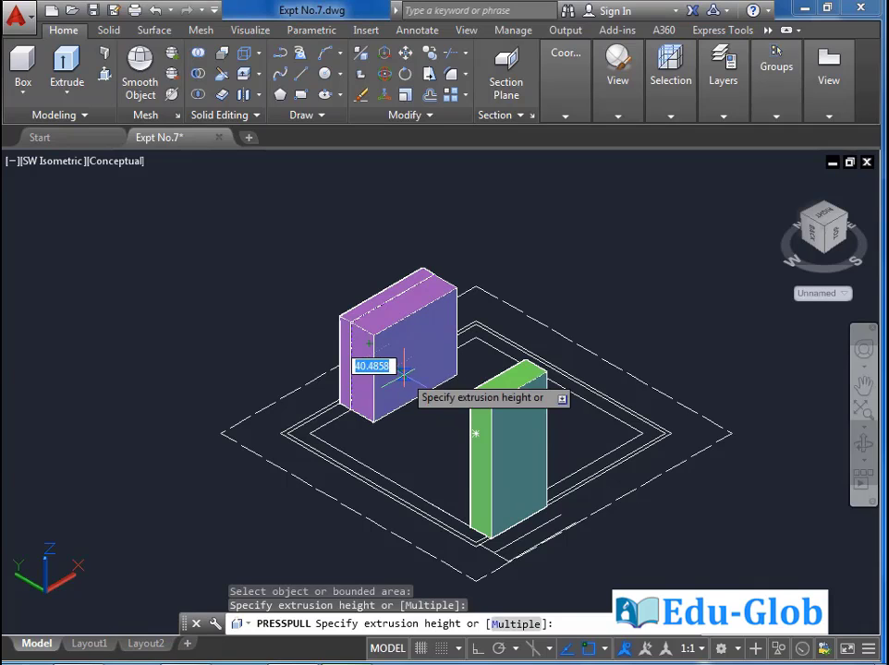
click(402, 371)
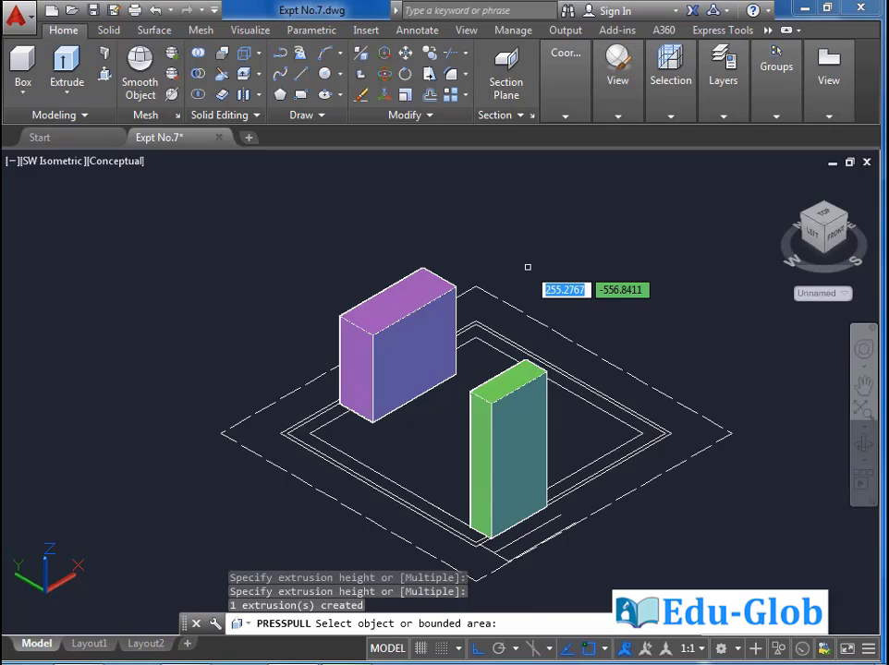
key(Return)
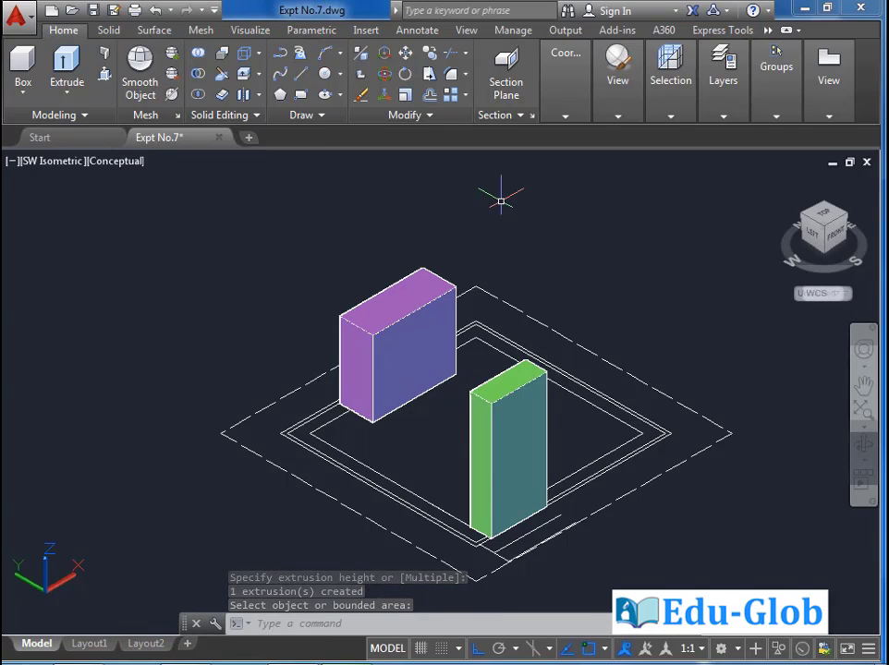
Move the window solid slightly outward along the wall thickness so it projects past both wall faces
click(405, 53)
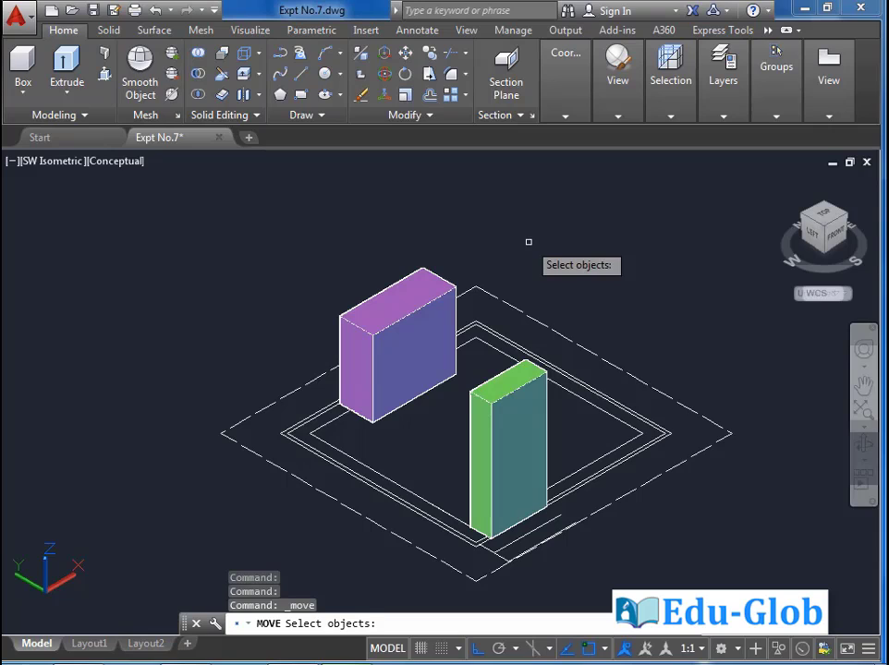
click(431, 295)
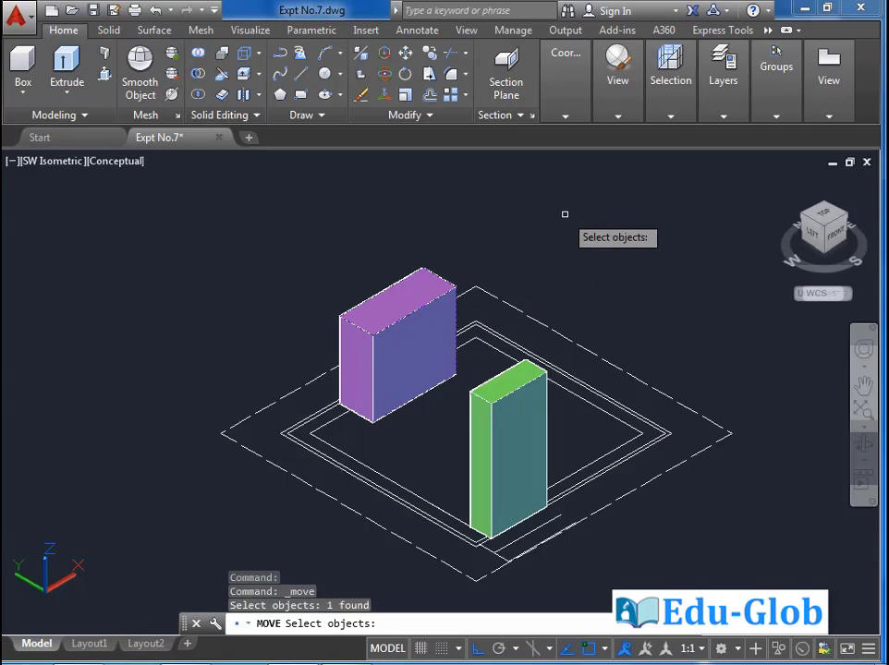
key(Return)
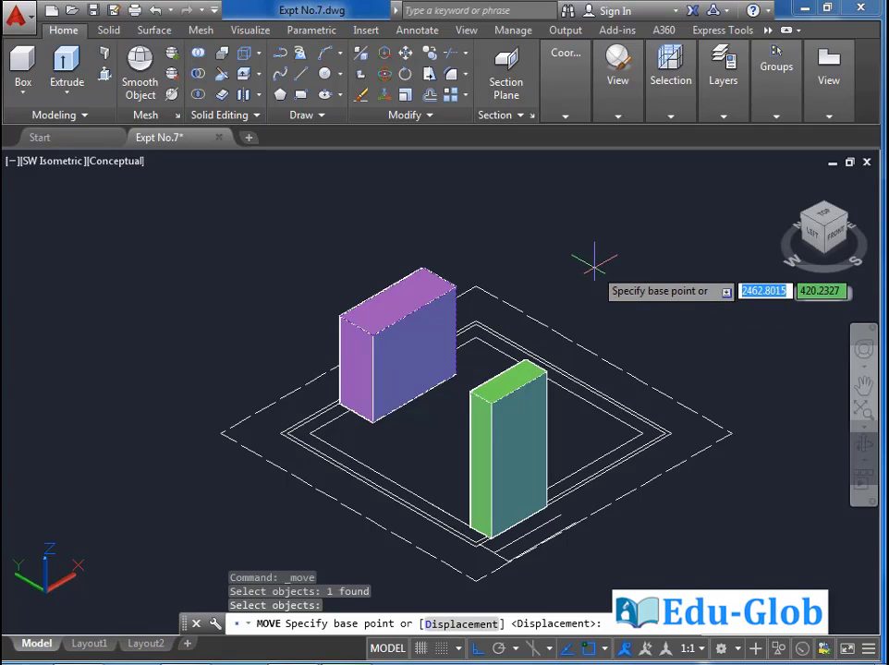
click(595, 299)
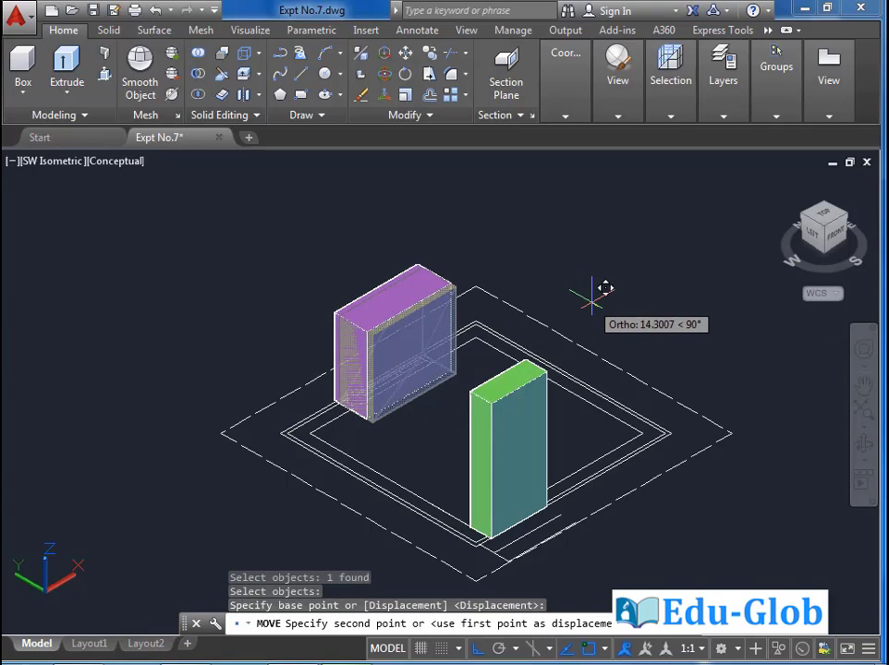
click(581, 299)
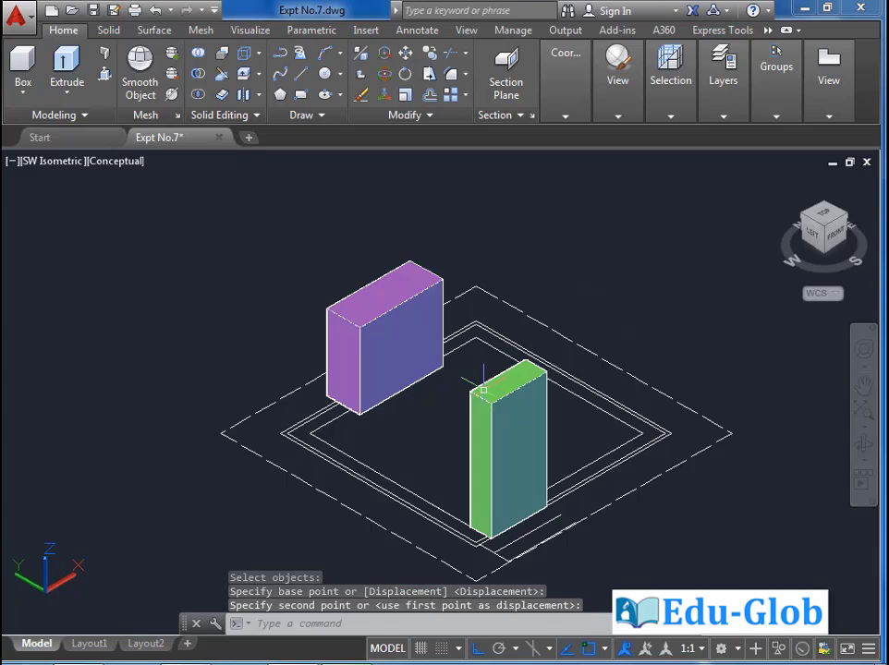
scroll(467, 390, up, 3)
middle_drag(461, 389, 513, 373)
scroll(473, 362, down, 4)
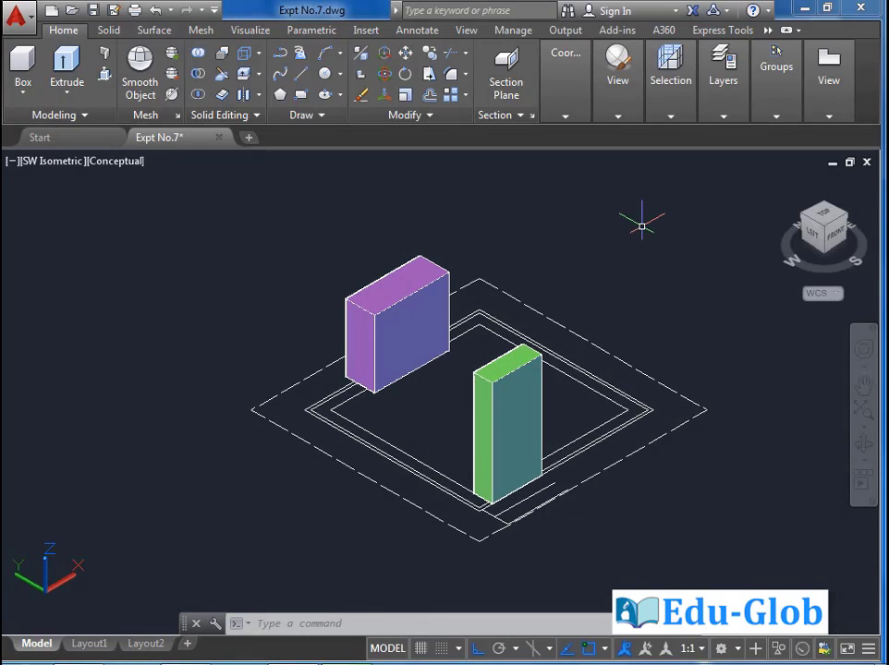
Thaw the Basement layer
click(723, 115)
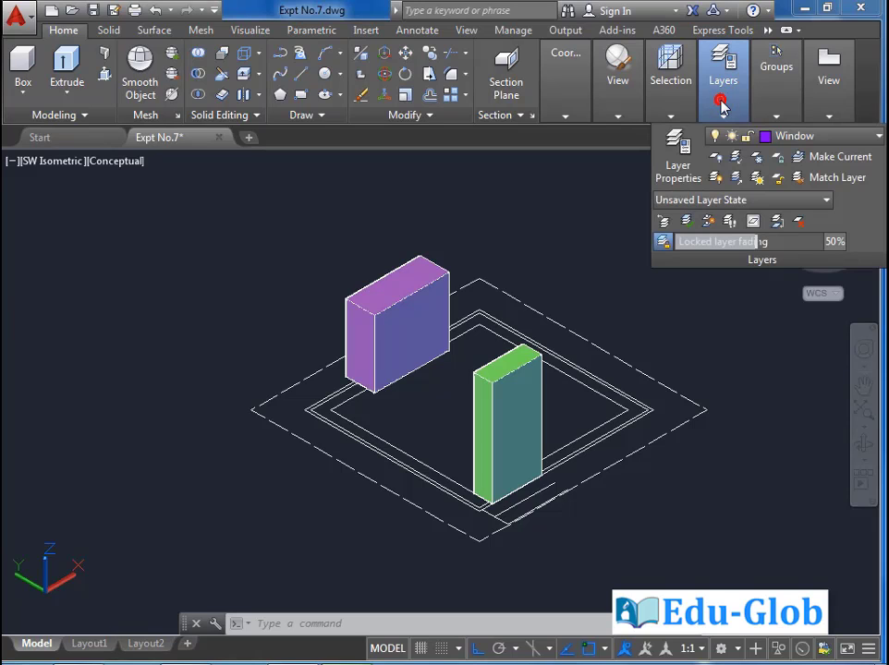
click(837, 139)
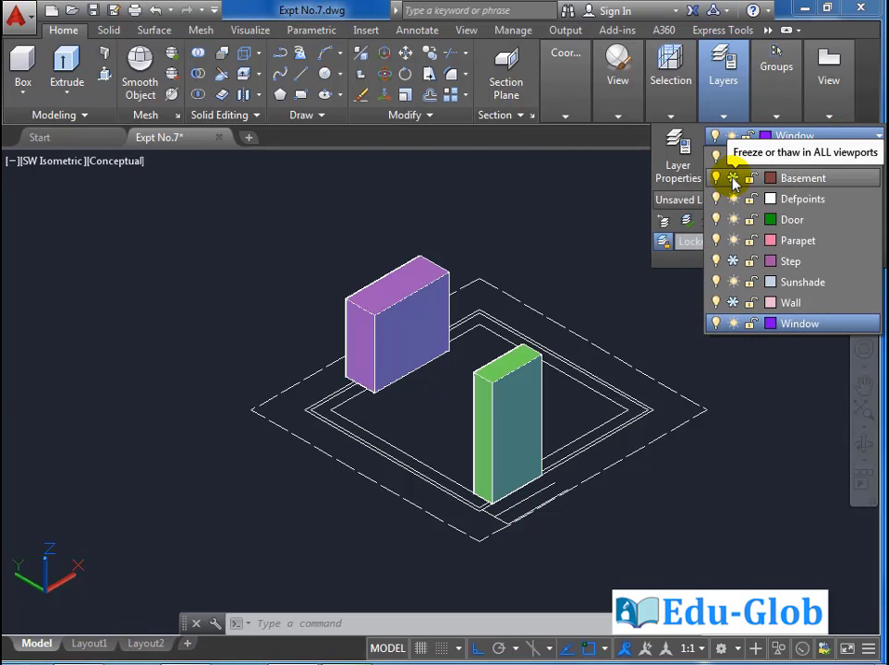
click(733, 179)
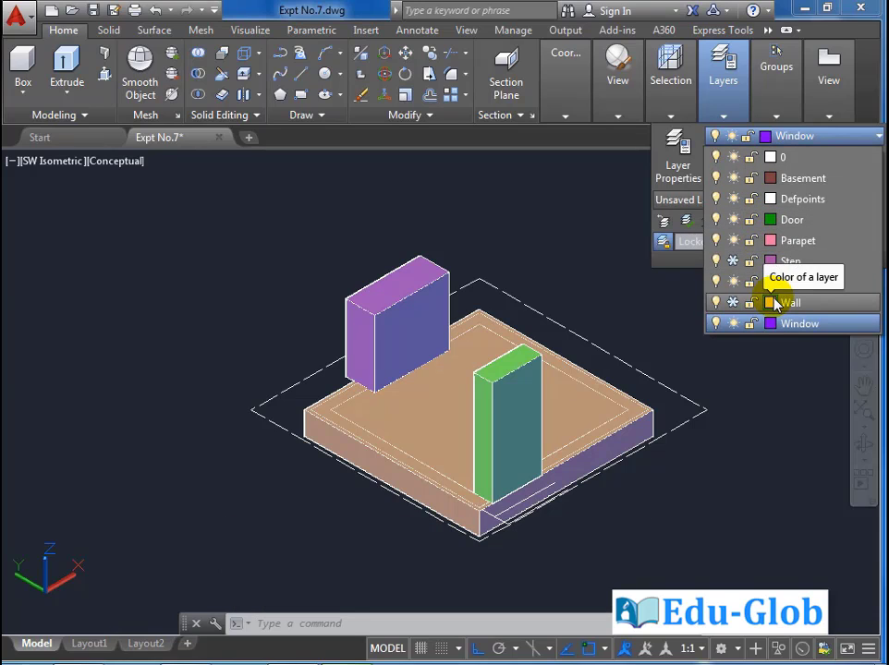
Thaw the Wall layer and switch the model to the NE Isometric view
click(733, 303)
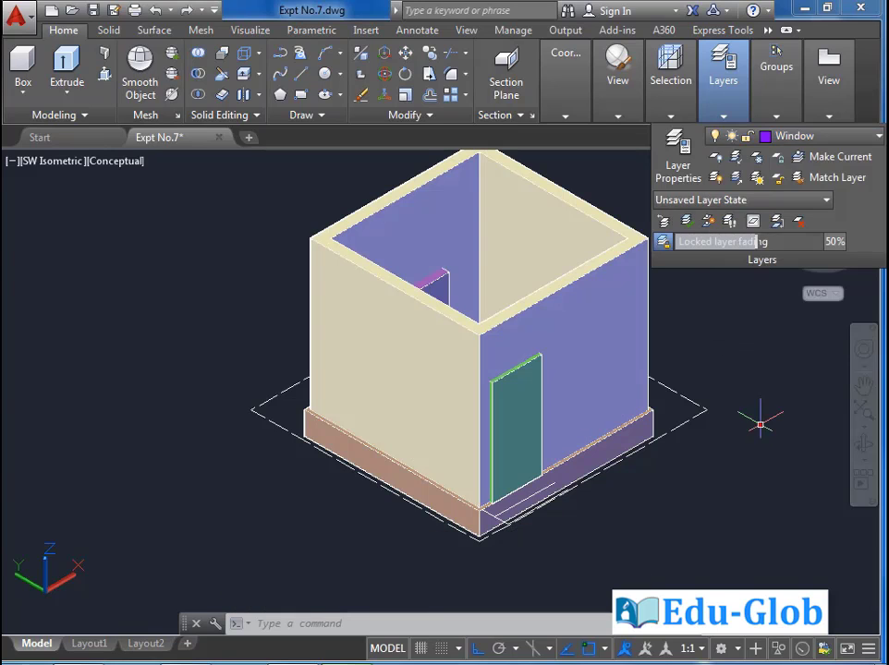
scroll(725, 370, down, 1)
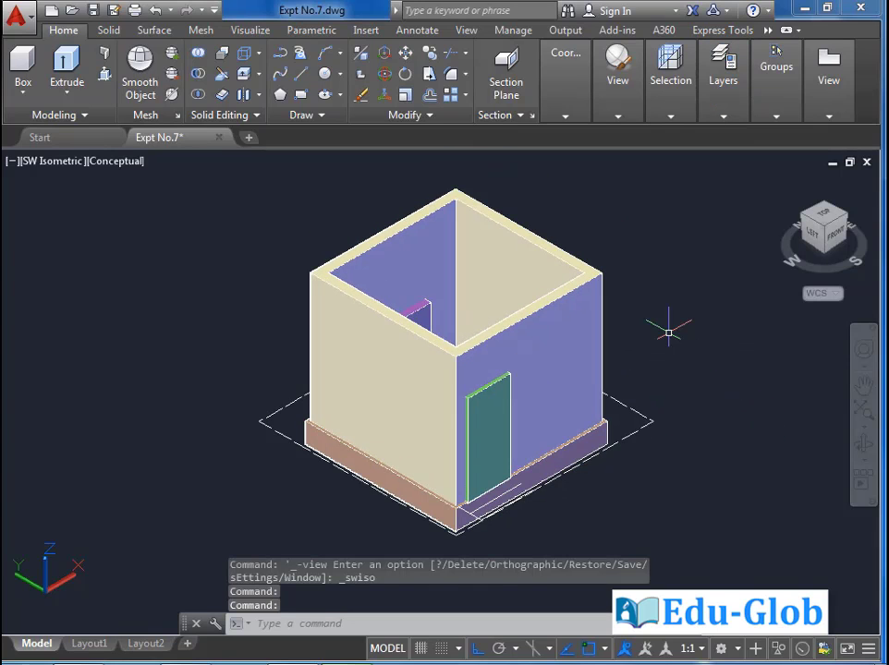
click(45, 164)
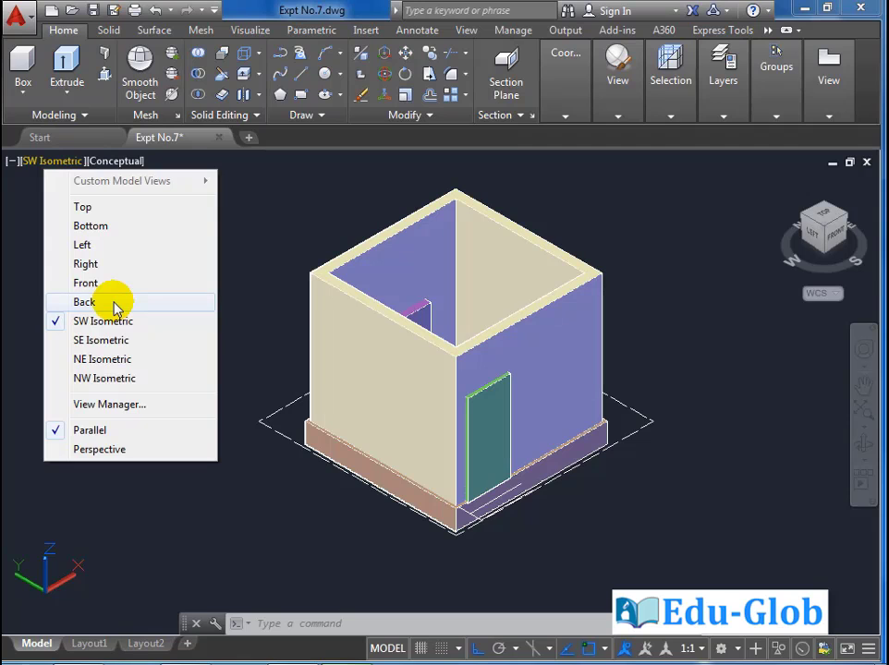
click(111, 360)
scroll(277, 552, up, 4)
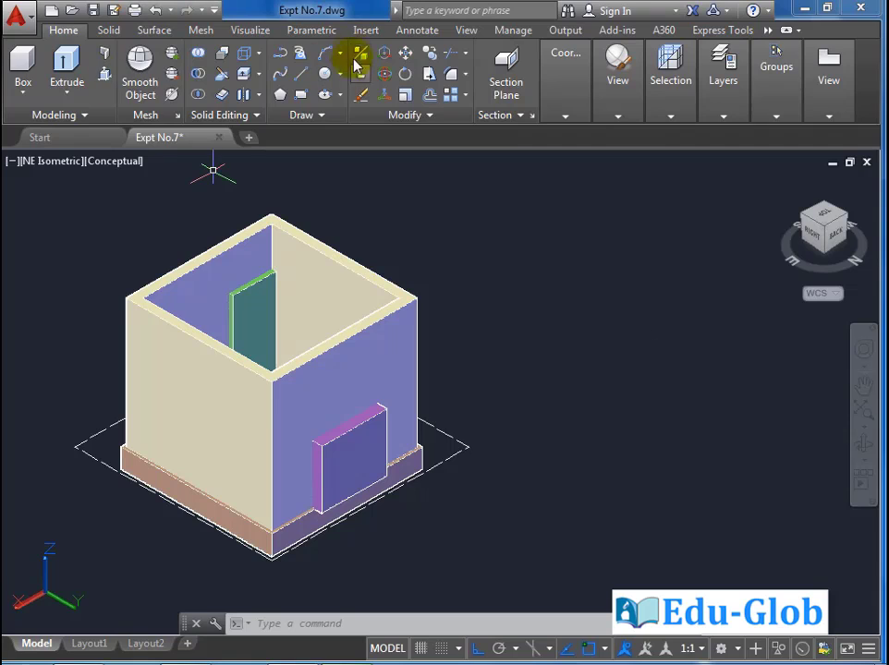
Move the window solid 75 units upward along the Z axis
click(407, 57)
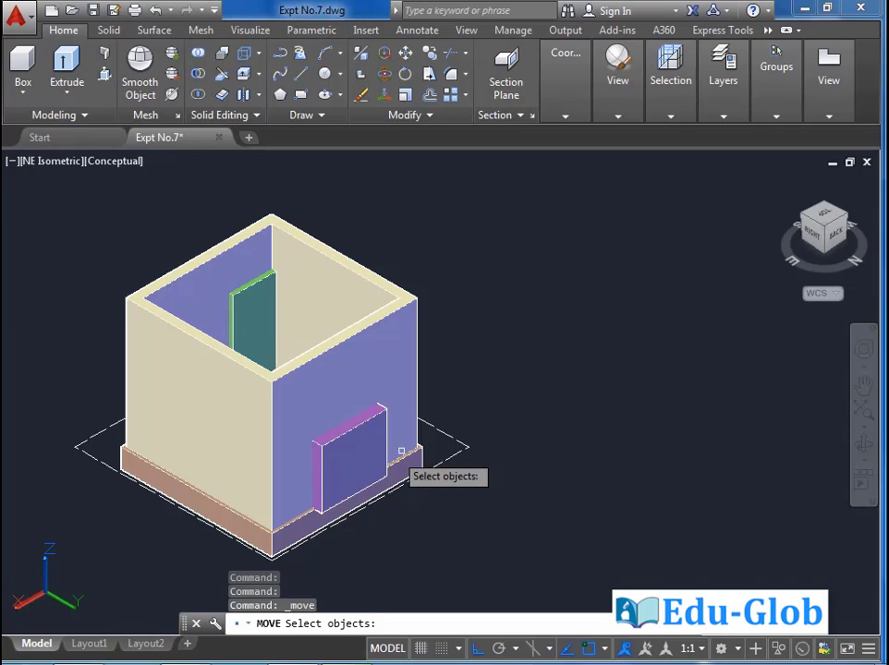
click(365, 458)
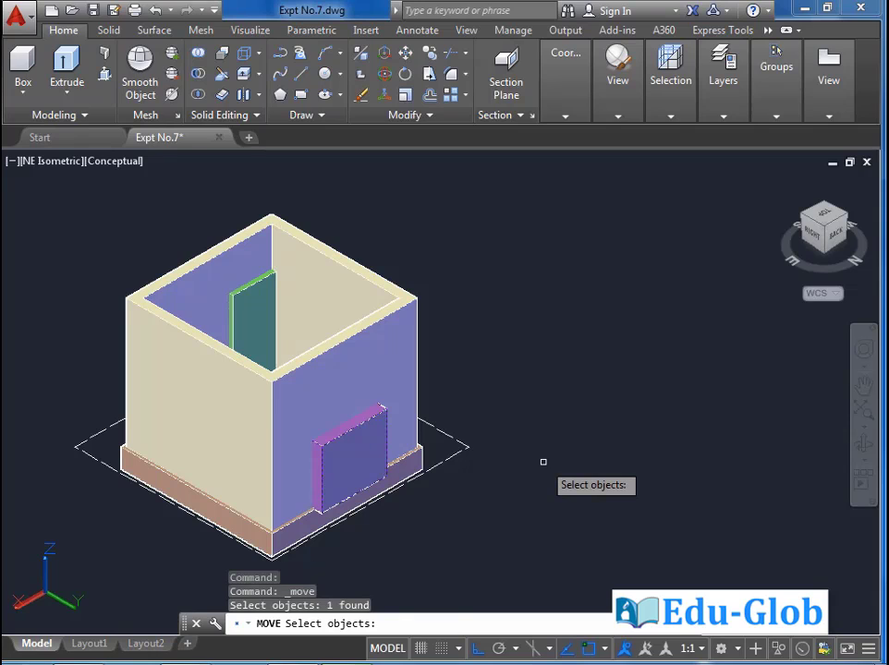
key(Return)
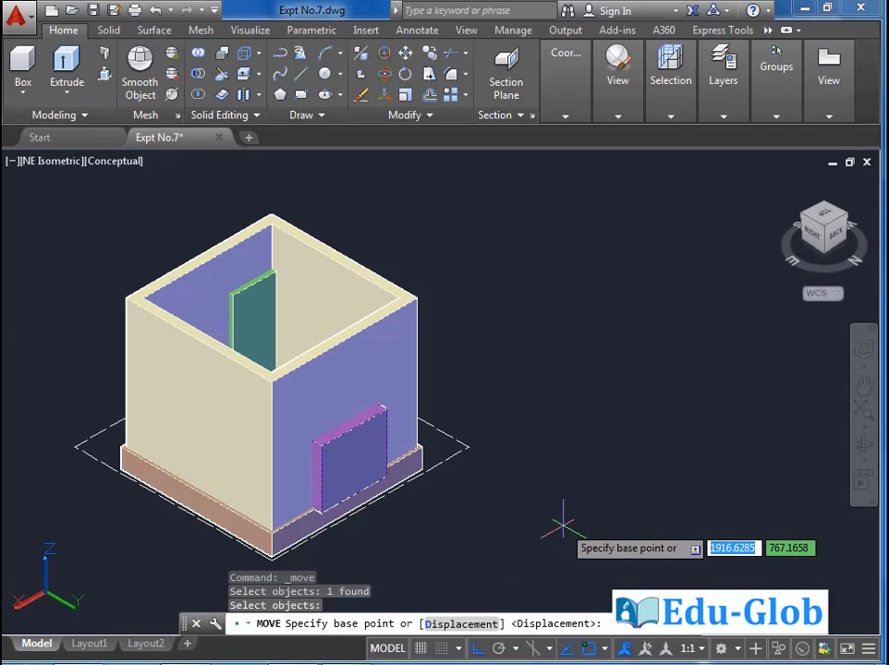
click(482, 536)
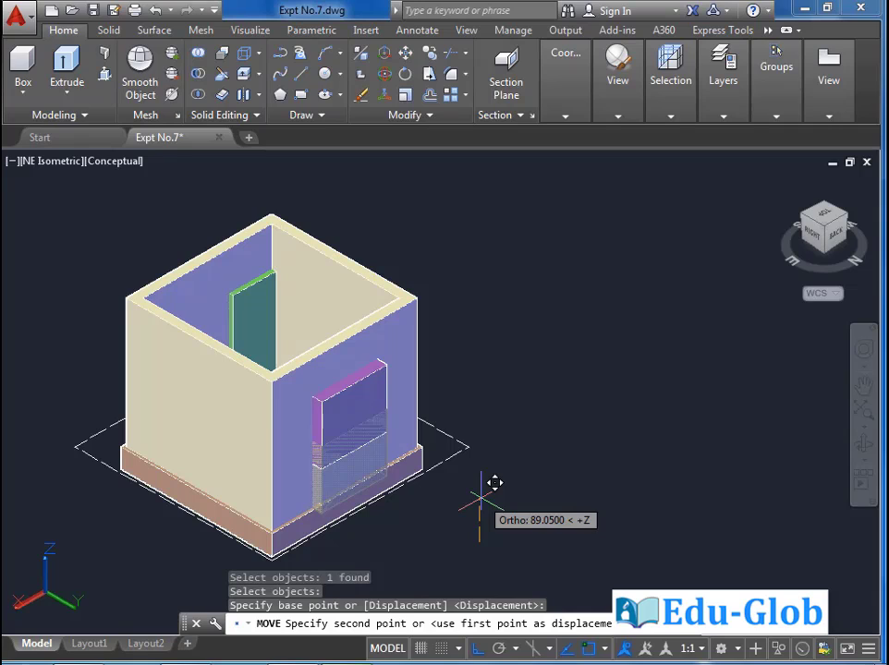
text(75)
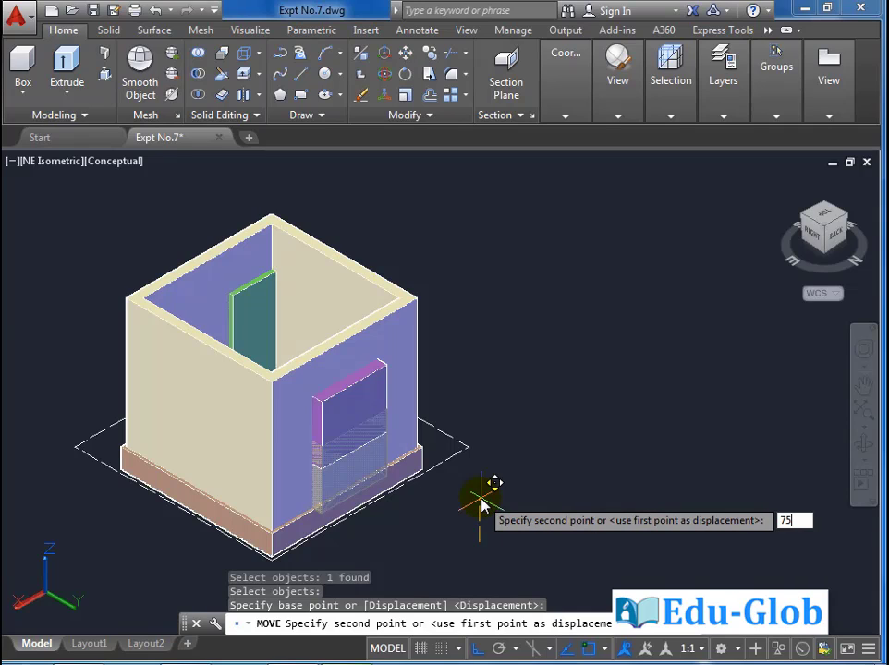
key(Return)
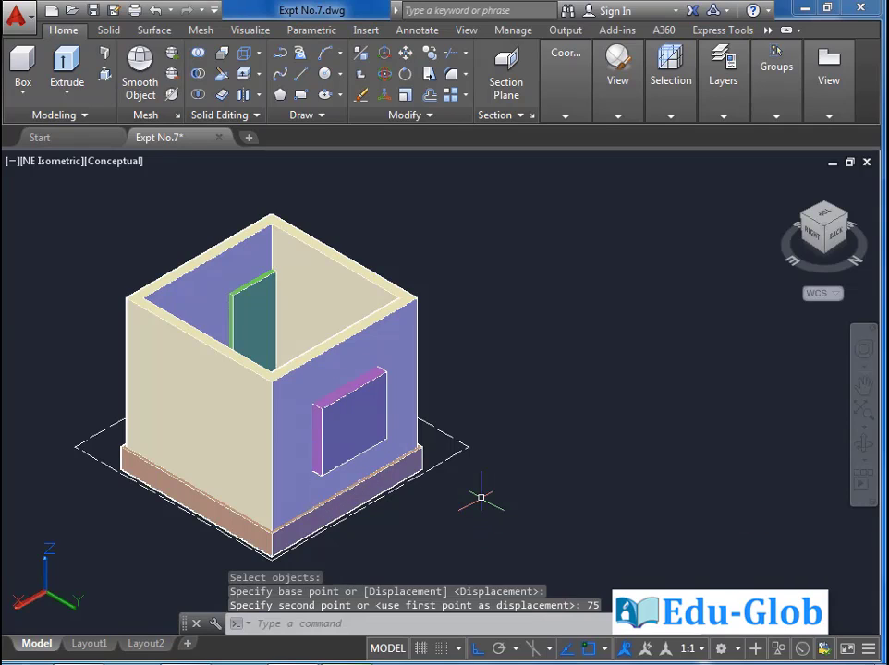
middle_drag(481, 498, 642, 501)
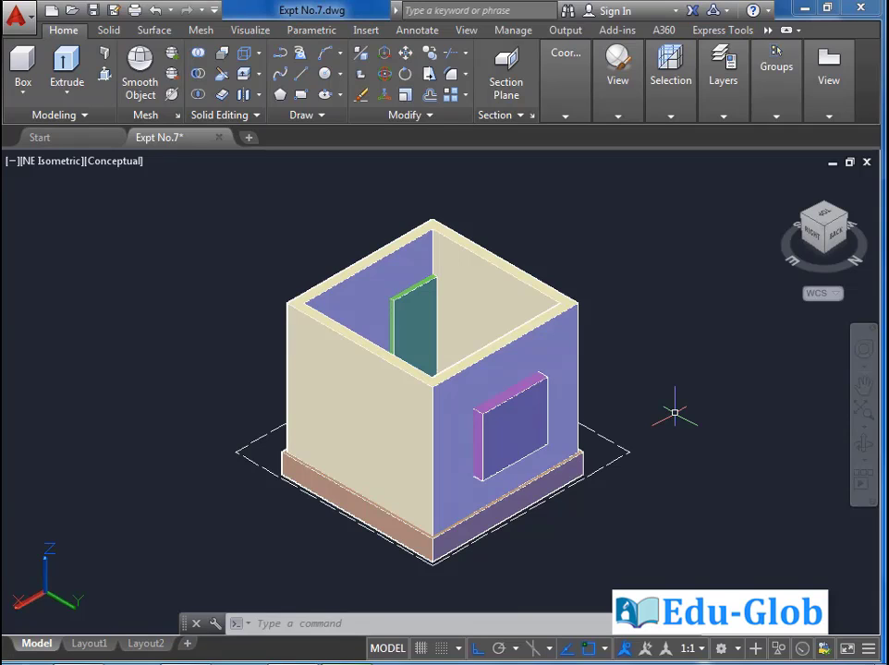
In the SW Isometric view, subtract the window and door solids from the wall solid to cut their openings
click(48, 163)
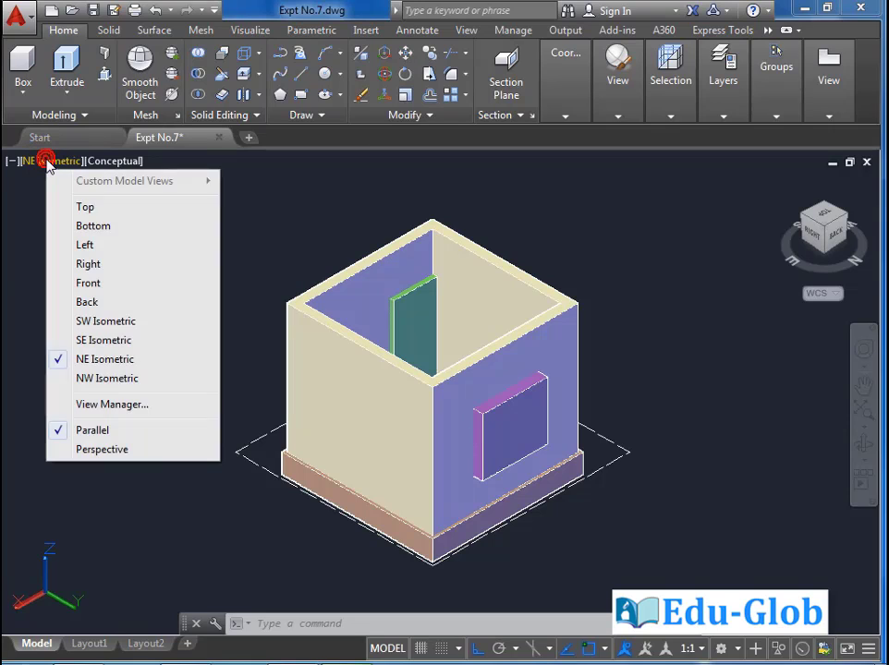
click(98, 322)
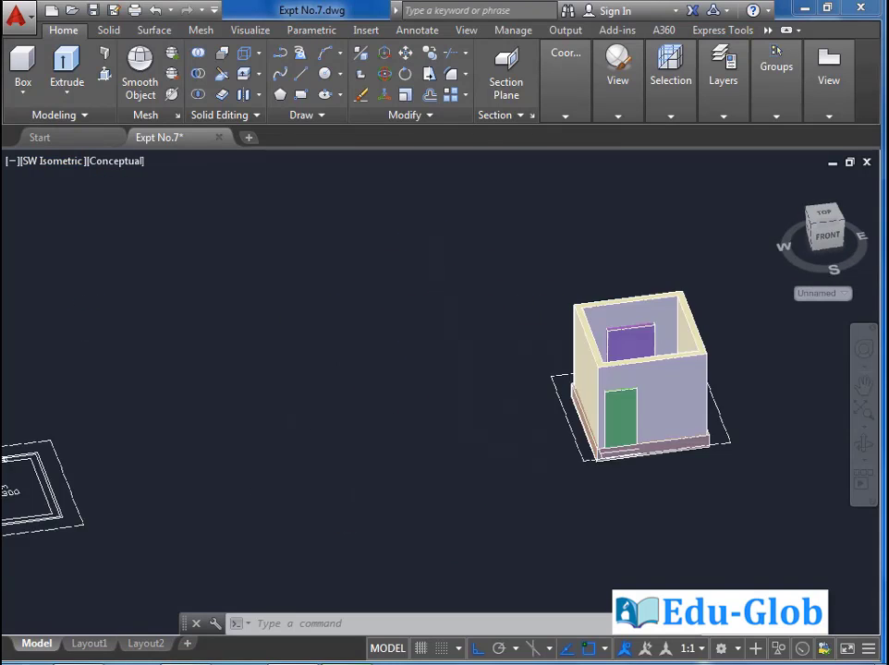
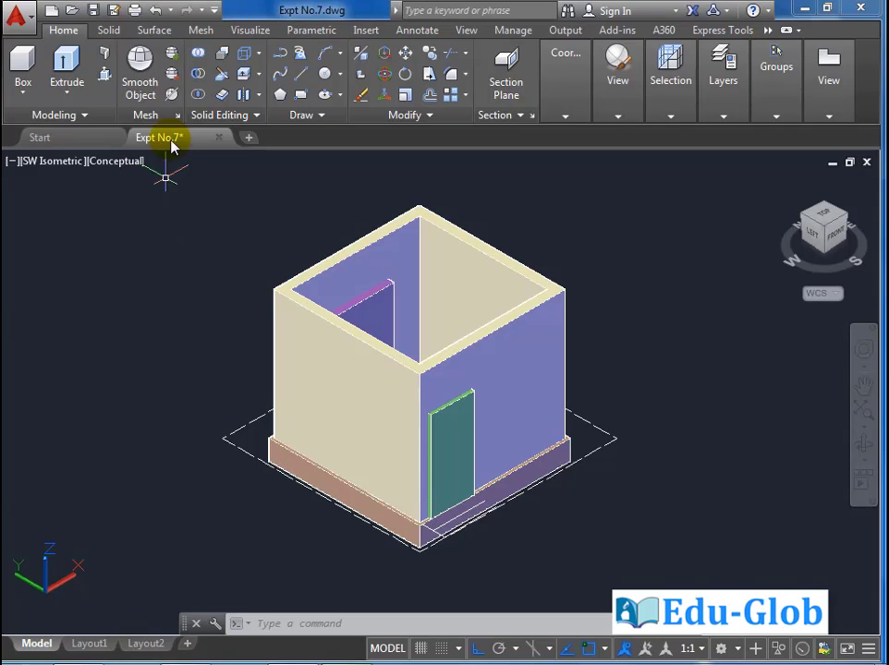
click(197, 73)
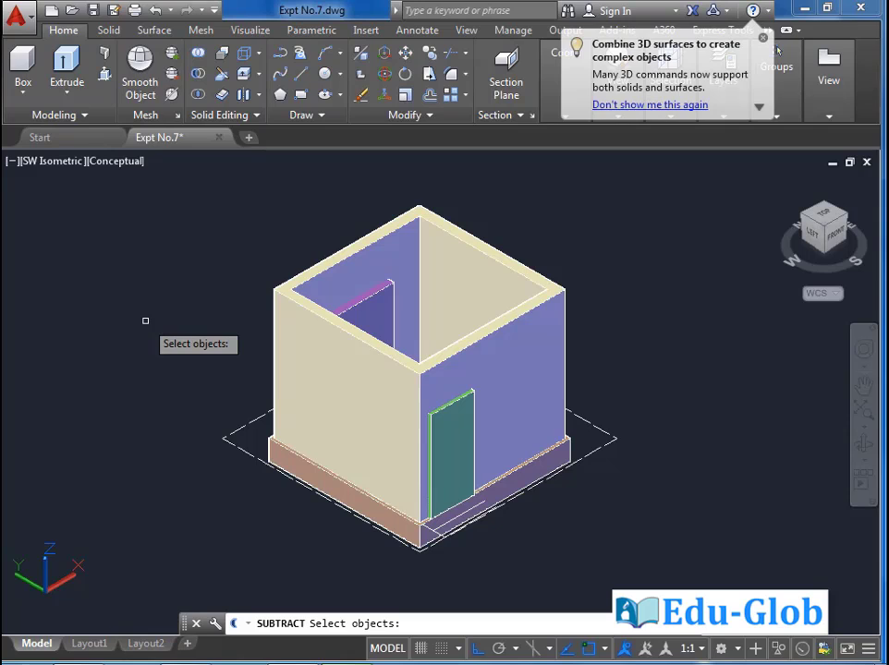
click(288, 290)
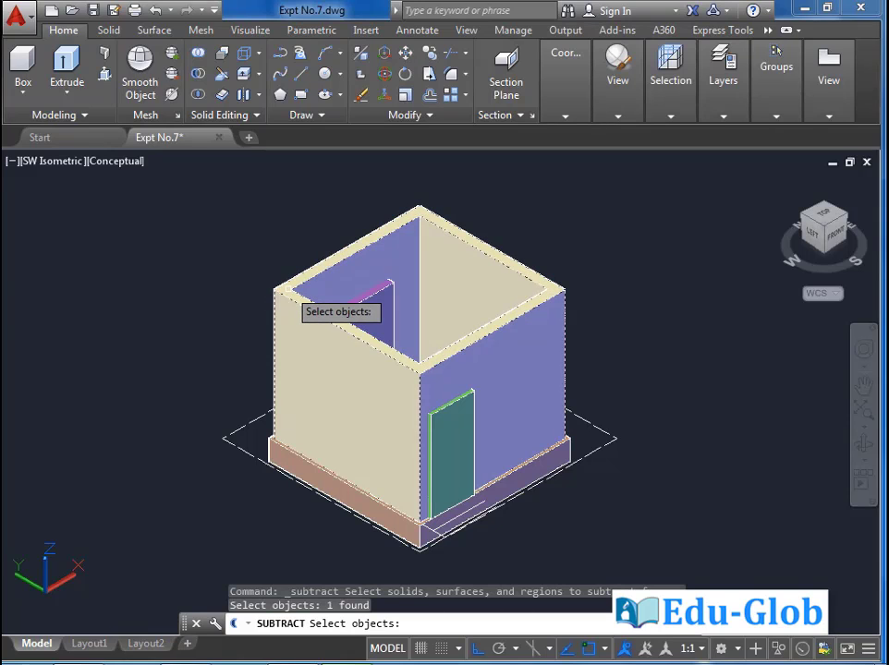
key(Return)
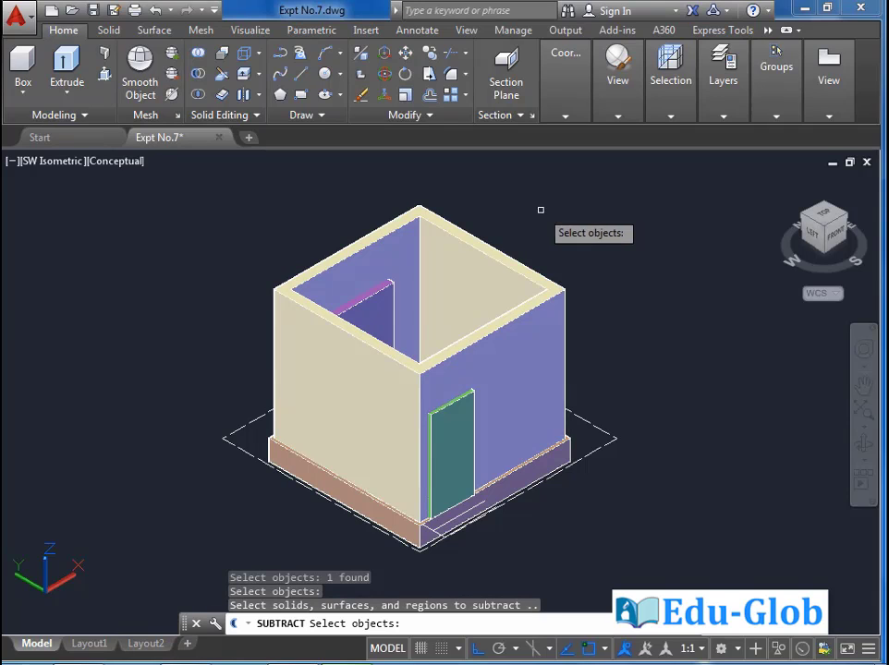
click(385, 308)
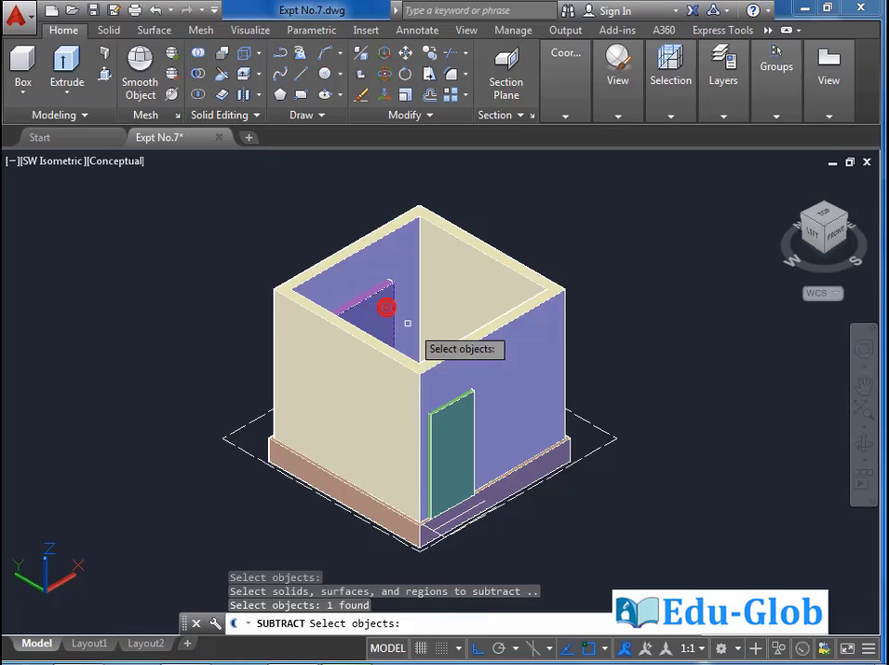
click(465, 432)
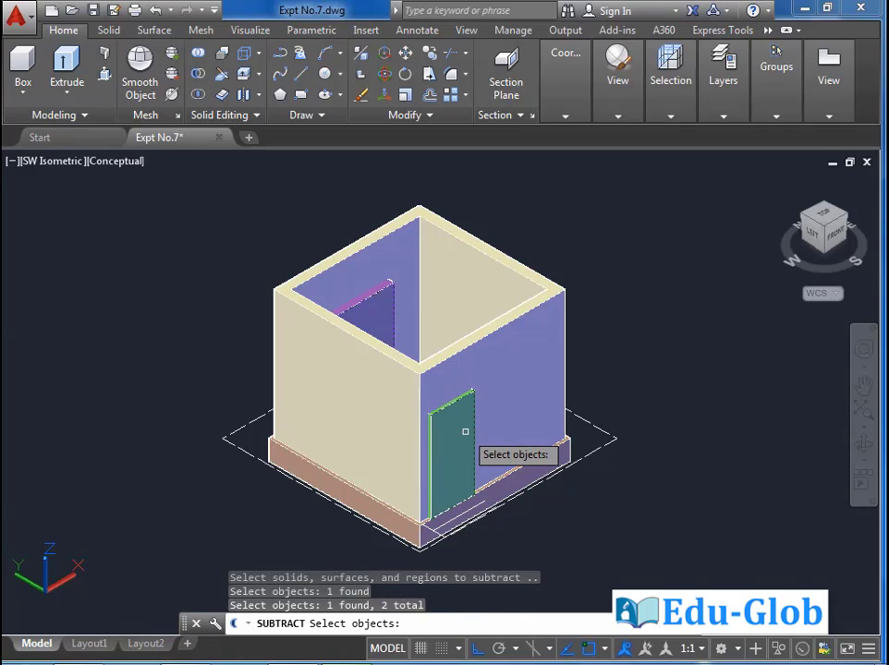
key(Return)
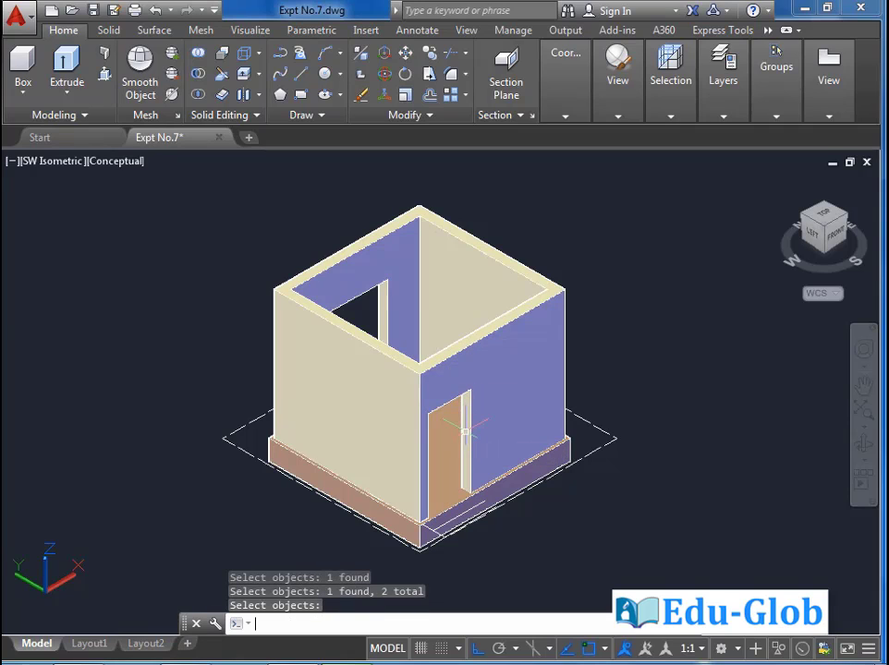
scroll(400, 399, up, 2)
scroll(586, 421, down, 2)
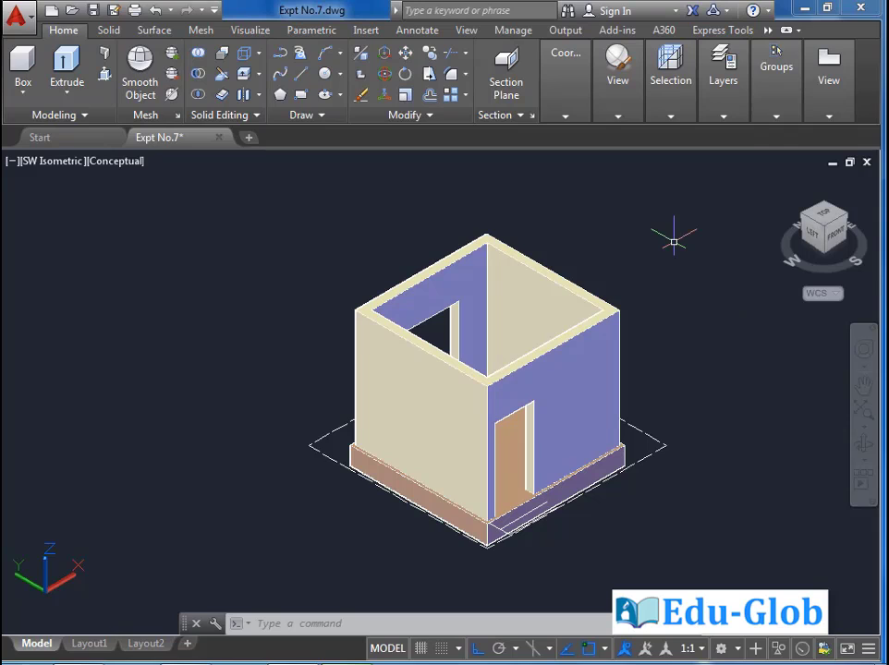
Freeze the Wall and Basement layers so only the plan linework is displayed
click(731, 99)
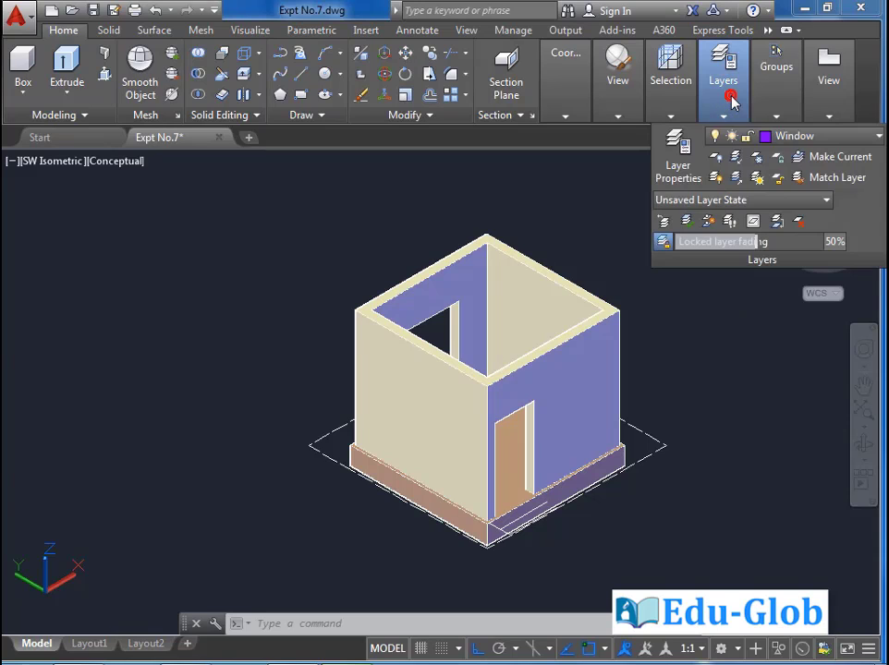
click(806, 137)
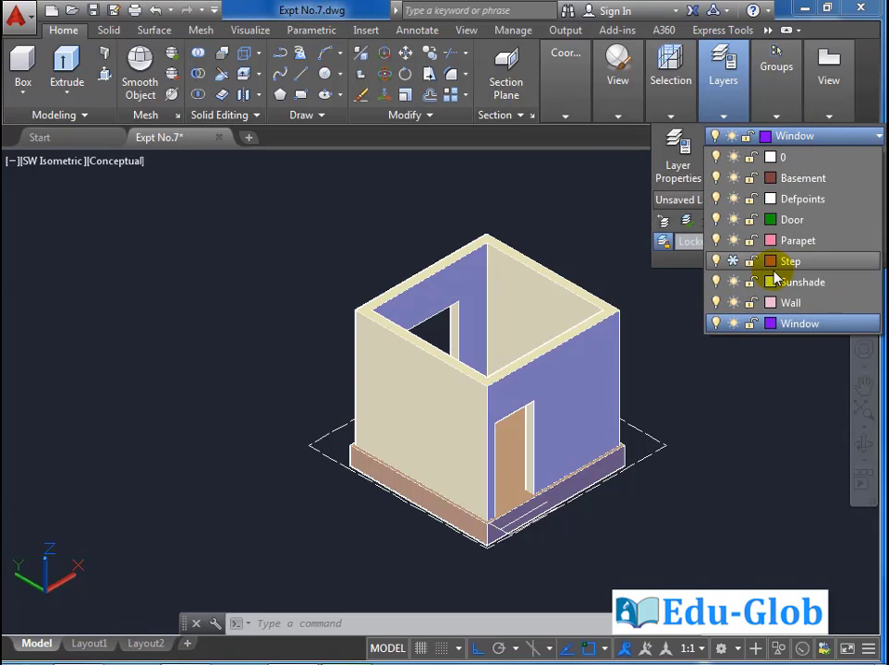
click(733, 304)
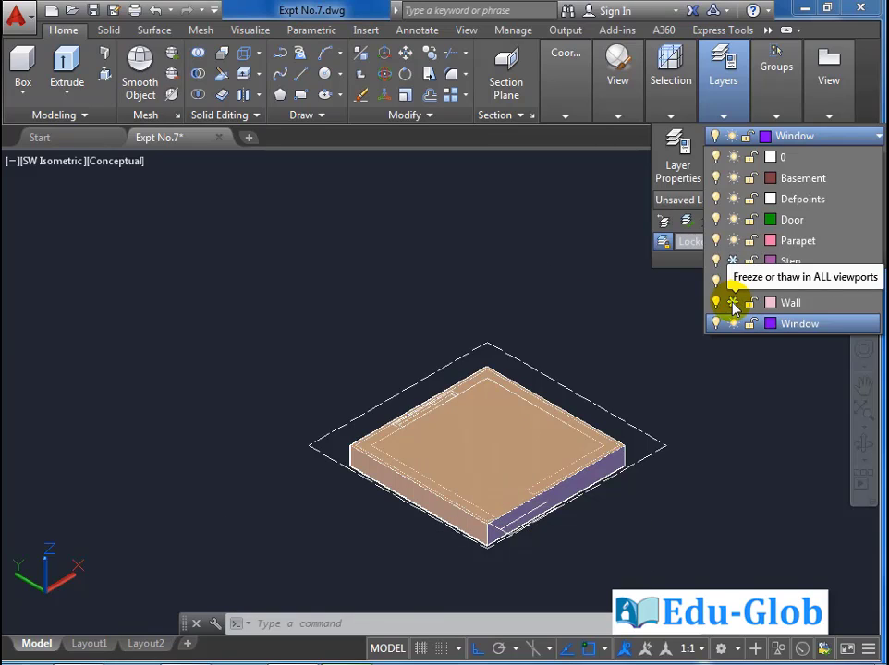
click(733, 179)
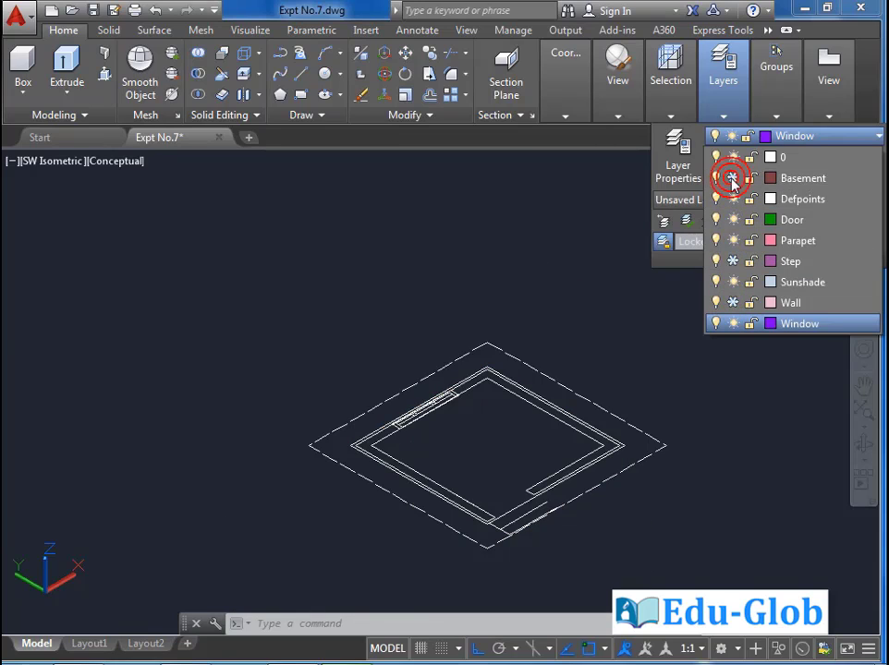
click(651, 359)
scroll(504, 441, up, 2)
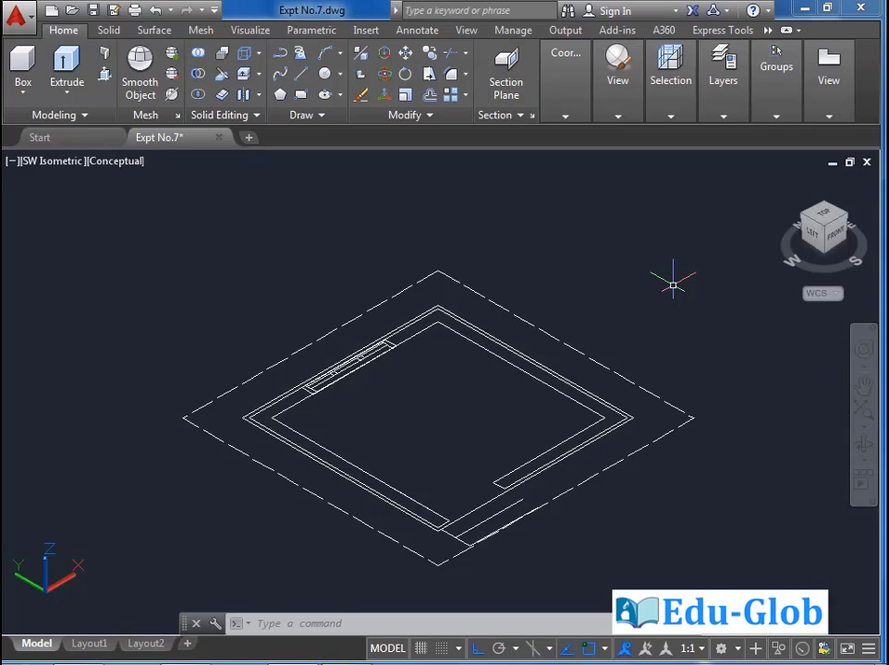
Make Sunshade the current layer and switch to the Top view
click(724, 115)
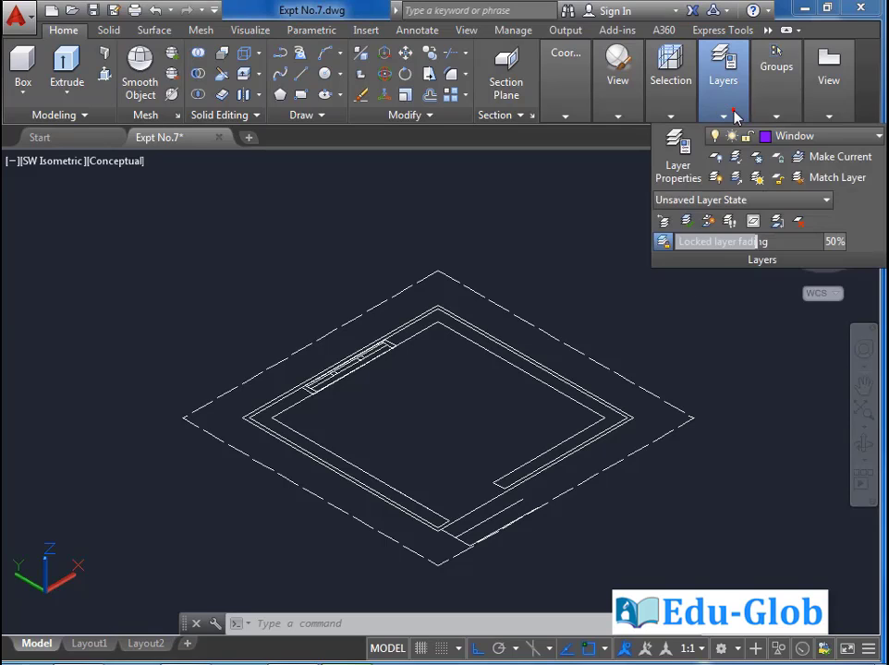
click(782, 138)
click(790, 282)
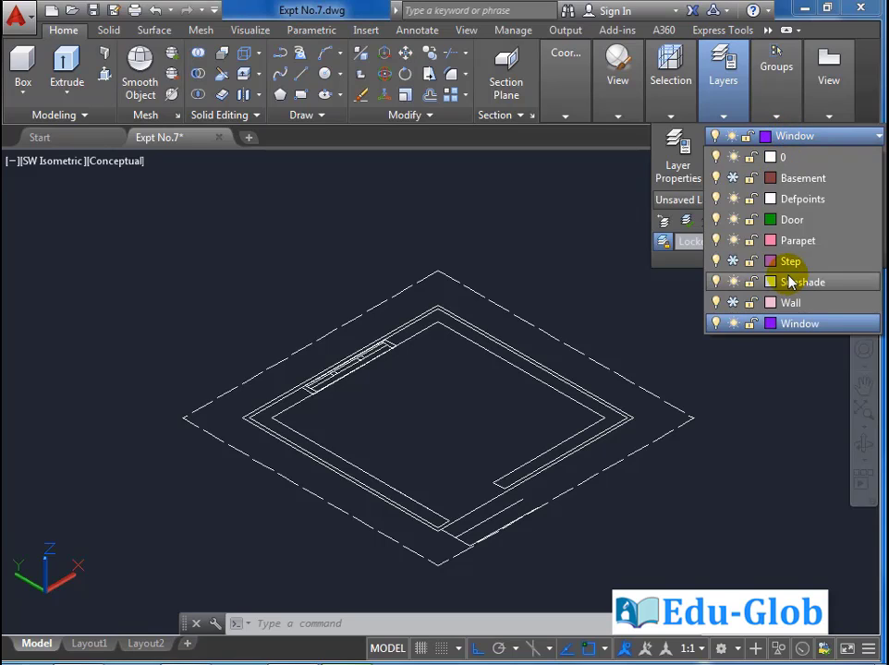
click(794, 283)
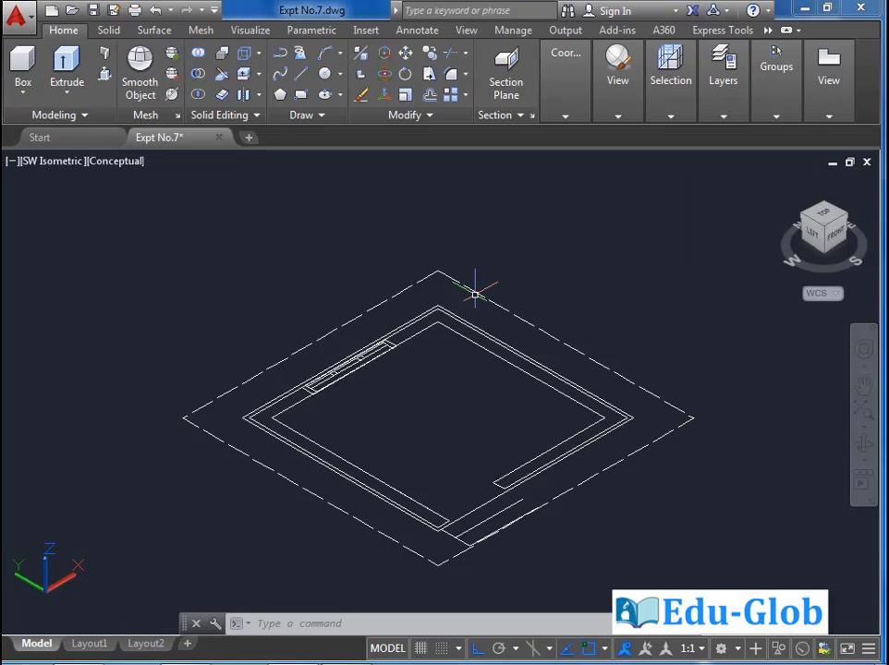
click(51, 162)
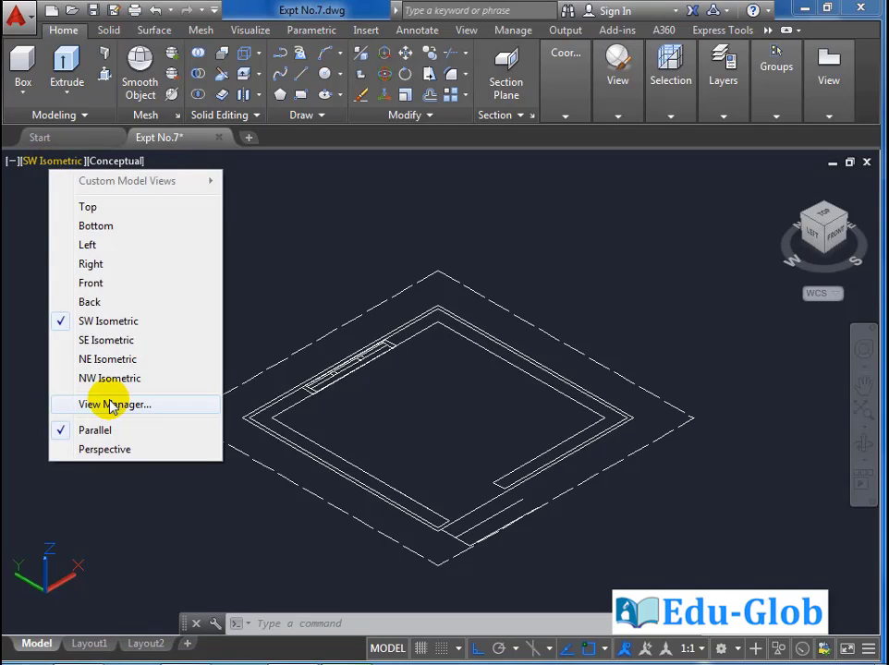
click(123, 209)
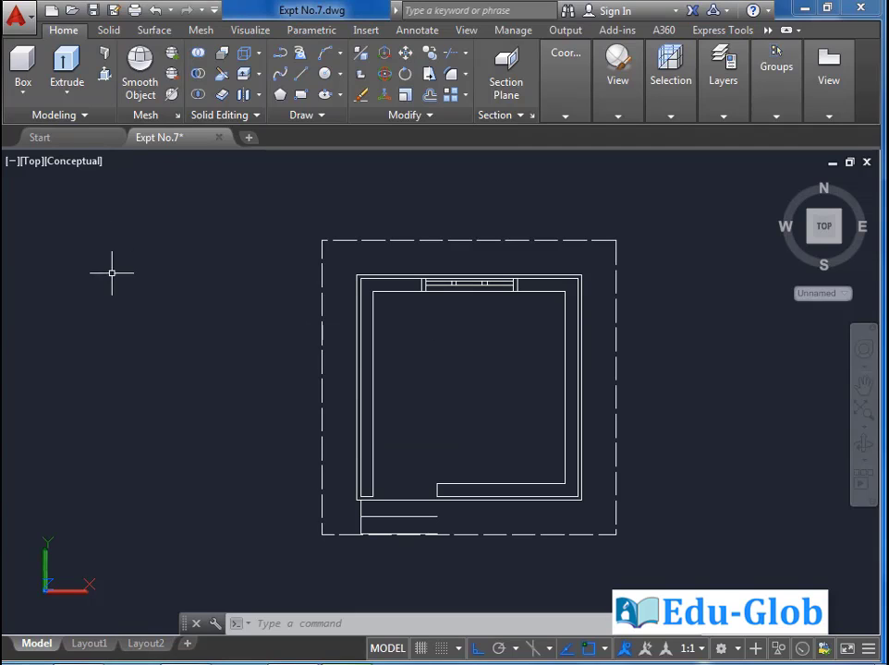
Start a Polysolid with height 10, width 60 and Left justification
click(104, 55)
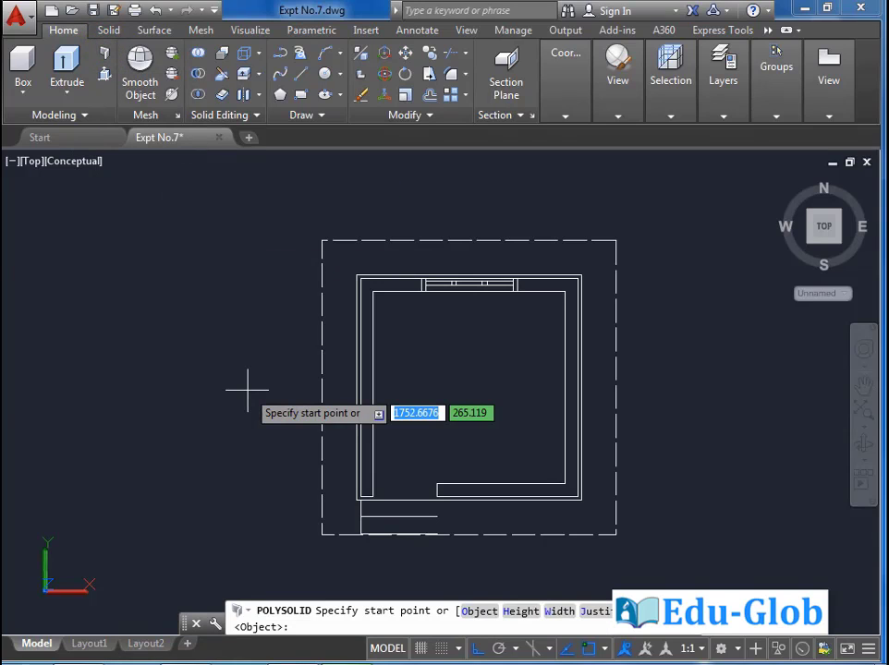
click(520, 612)
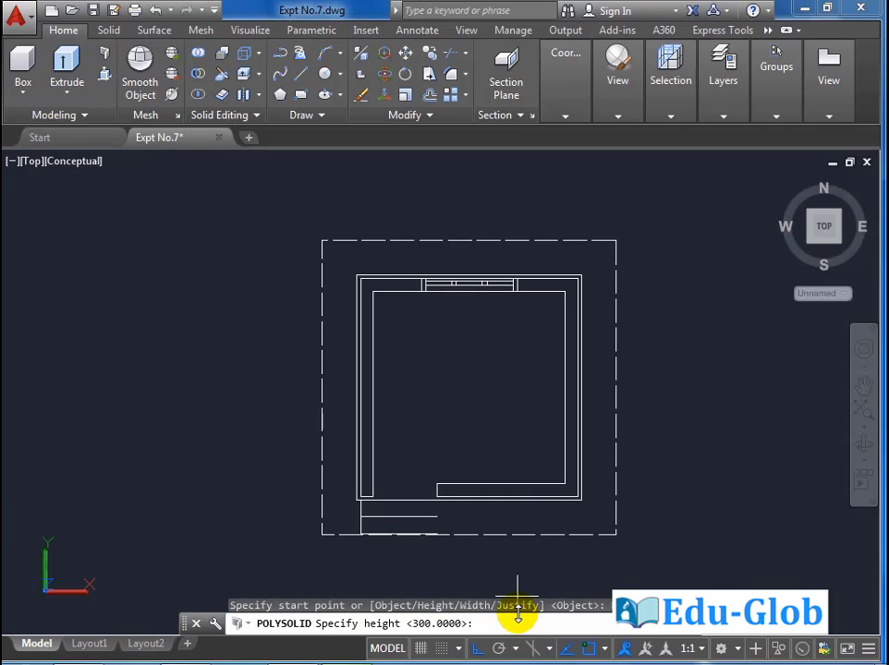
text(10)
key(Return)
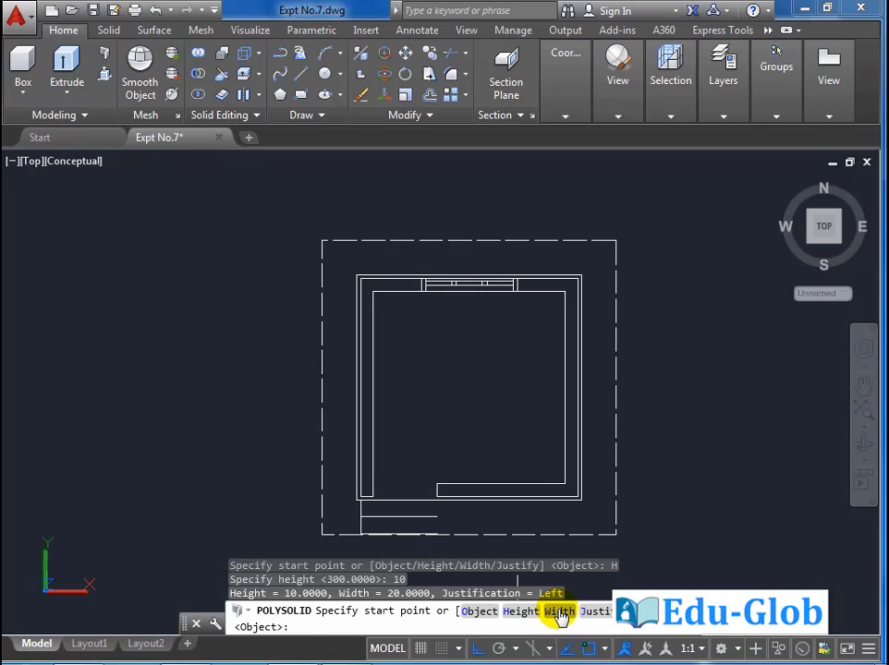
click(559, 612)
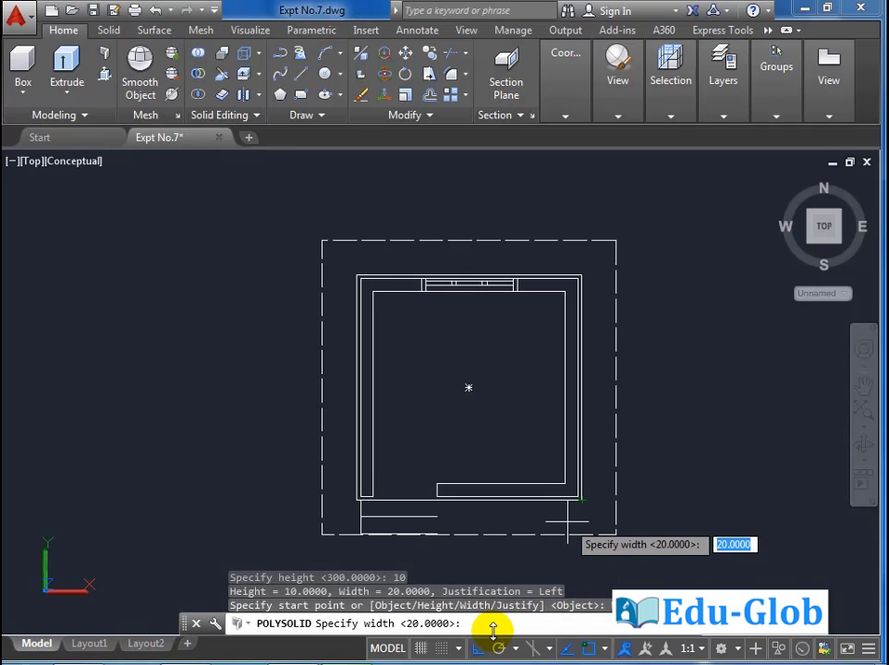
text(60)
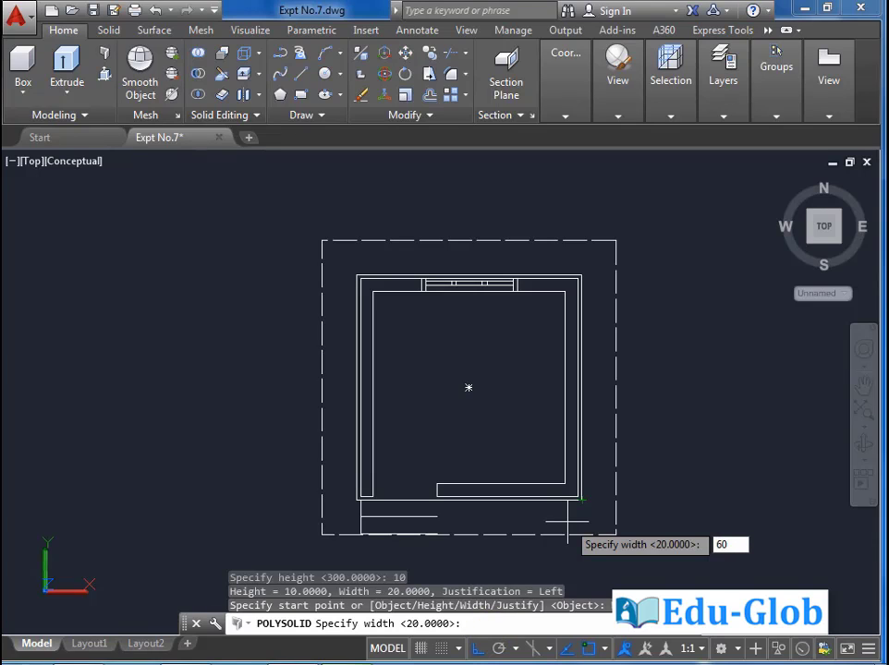
key(Return)
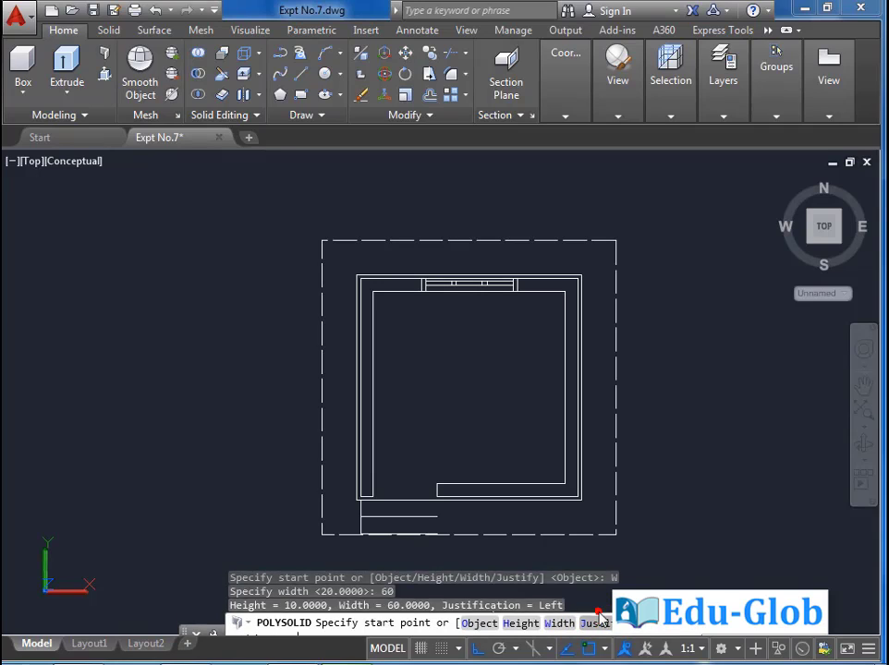
click(600, 612)
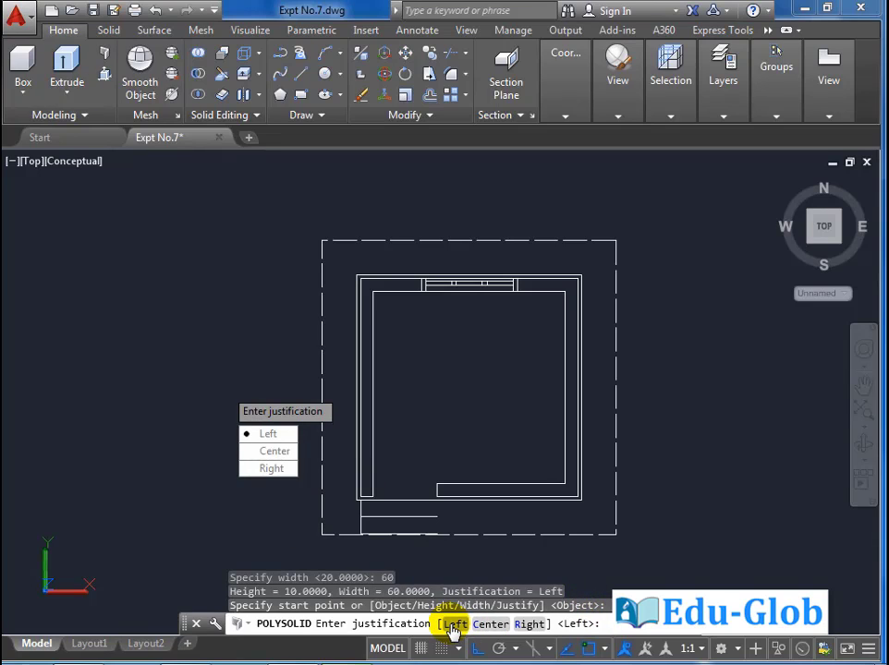
click(453, 627)
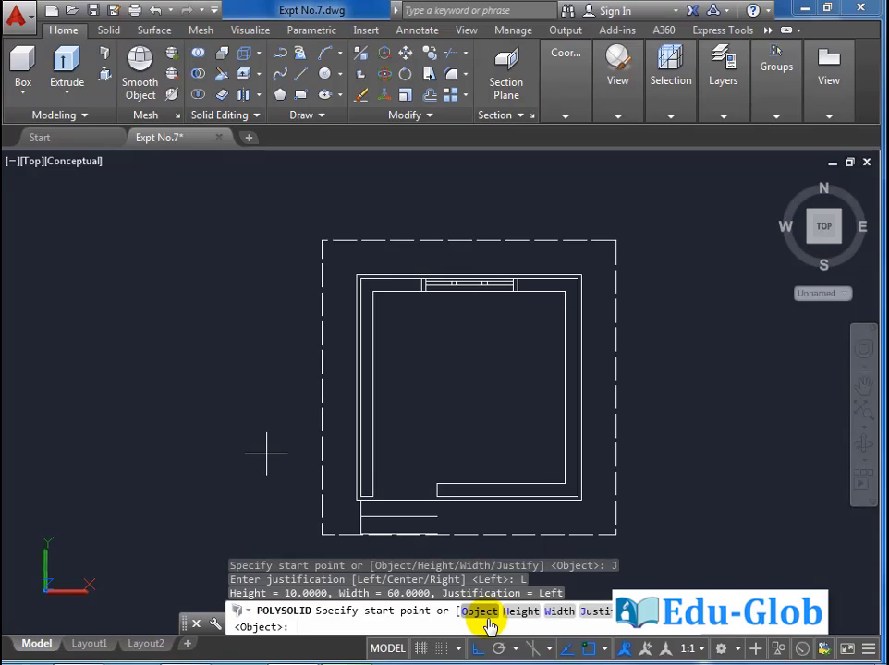
Draw the sunshade polysolid clockwise along the dashed outer rectangle from its northeast corner through all four corners, and close it
click(488, 618)
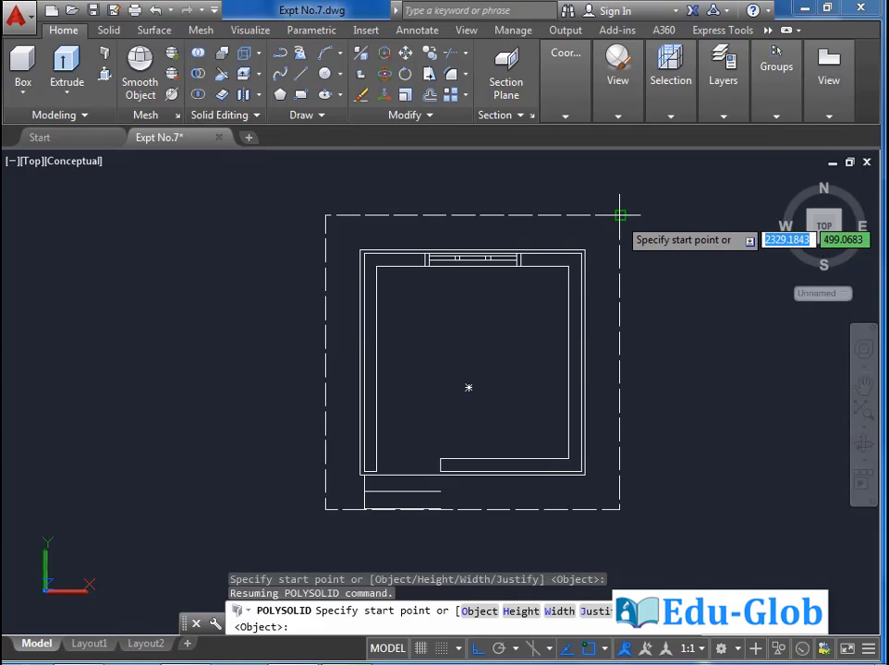
click(617, 215)
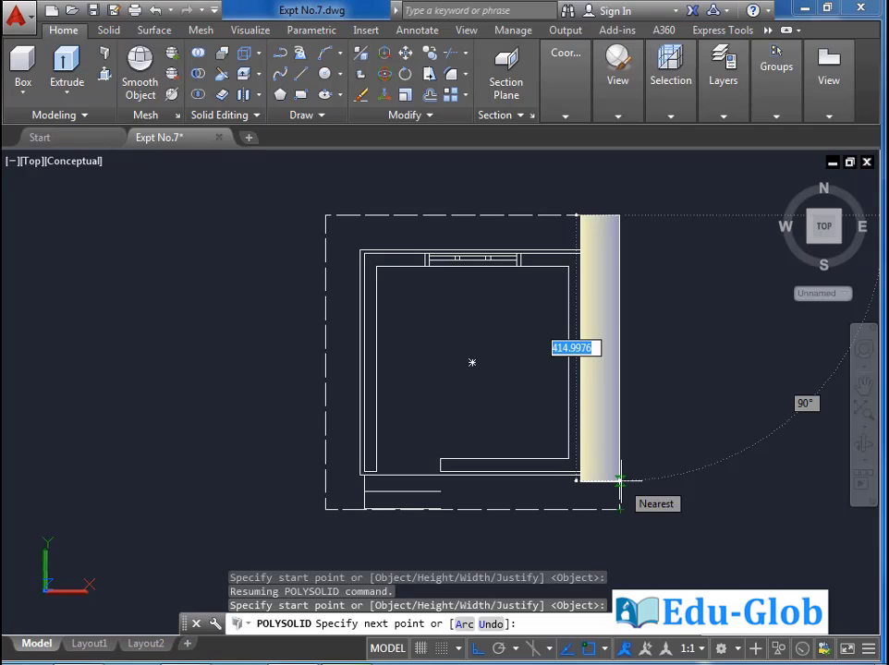
click(619, 508)
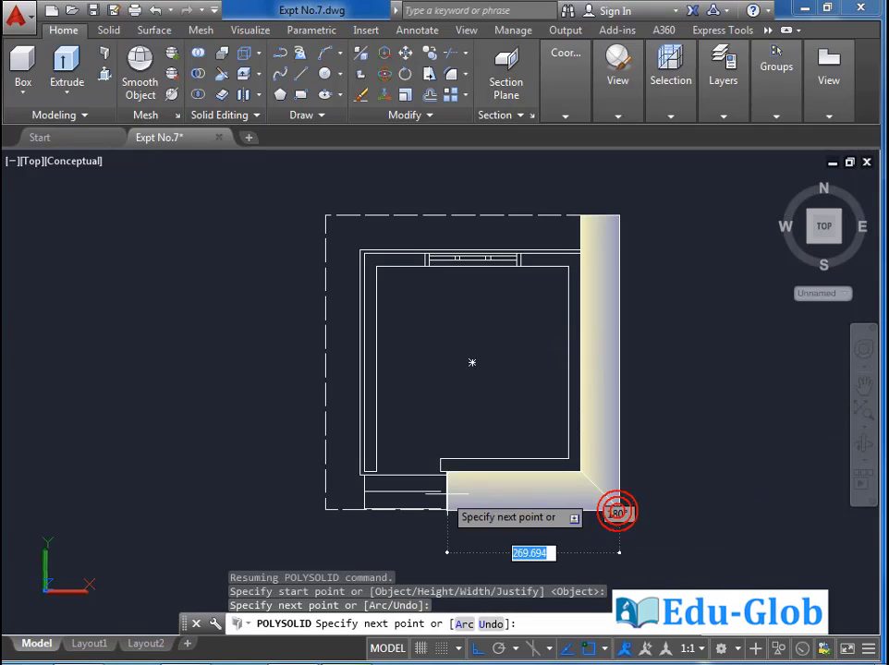
click(325, 508)
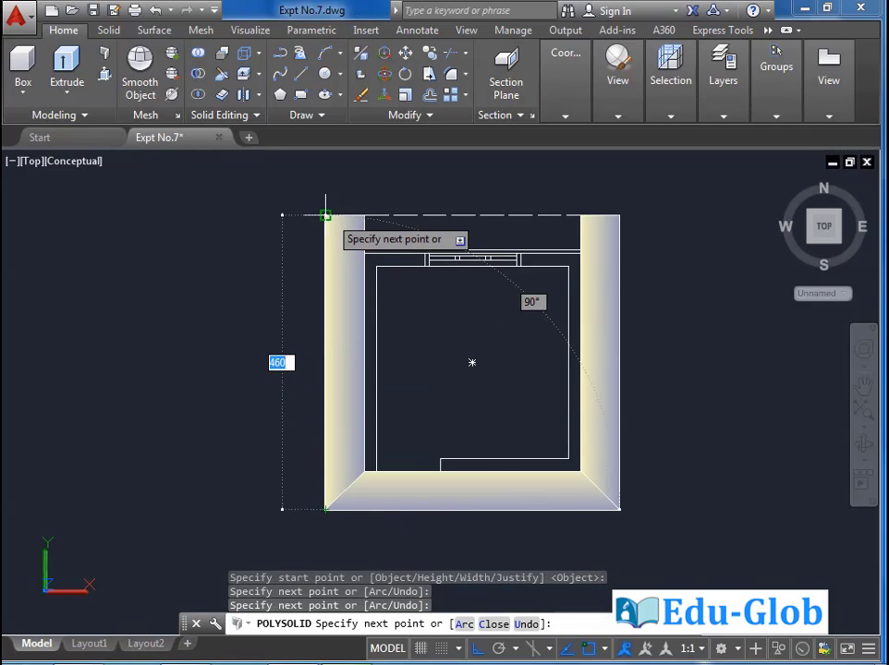
click(326, 215)
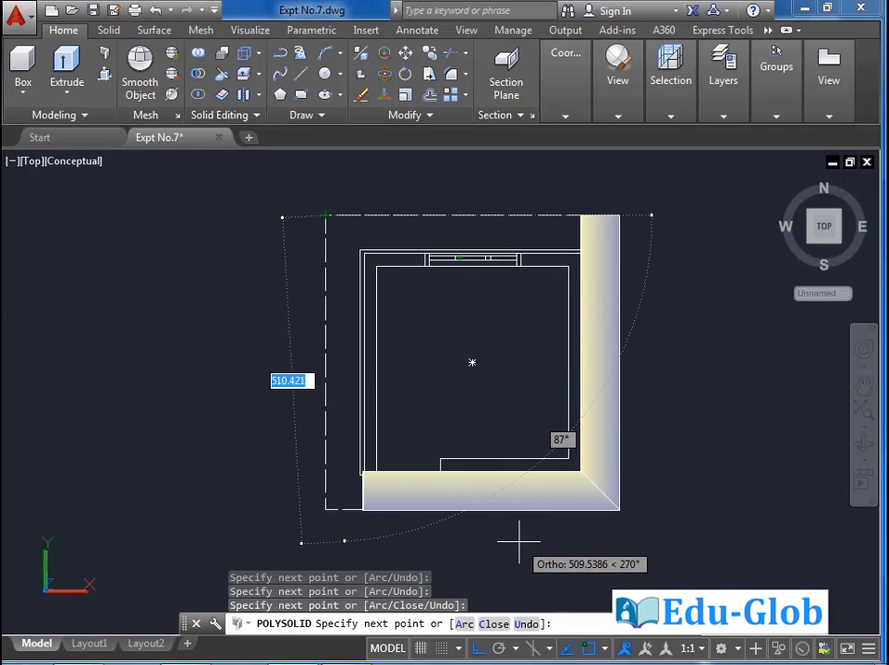
click(494, 624)
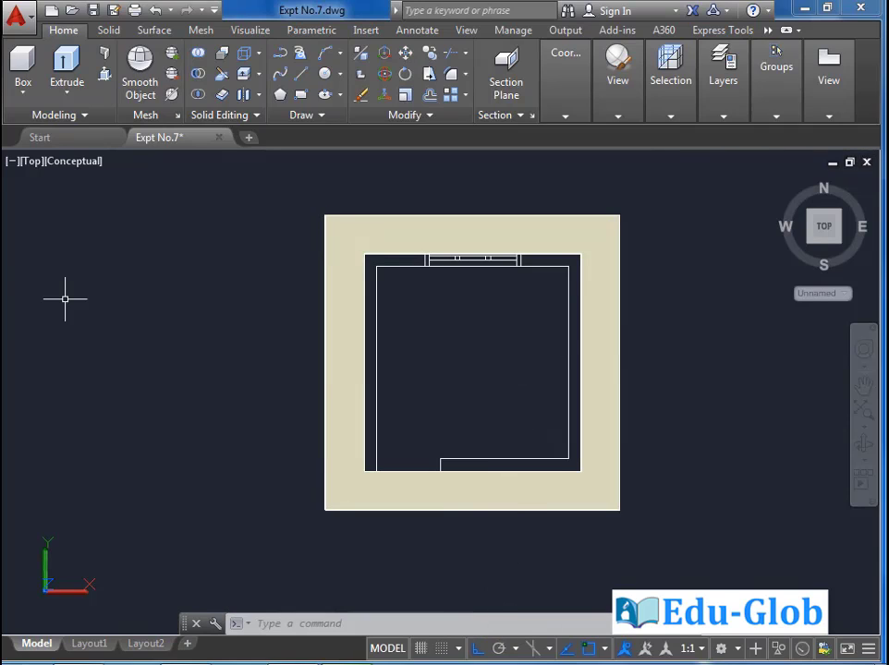
Switch to the SW Isometric view and frame the sunshade solid
click(31, 164)
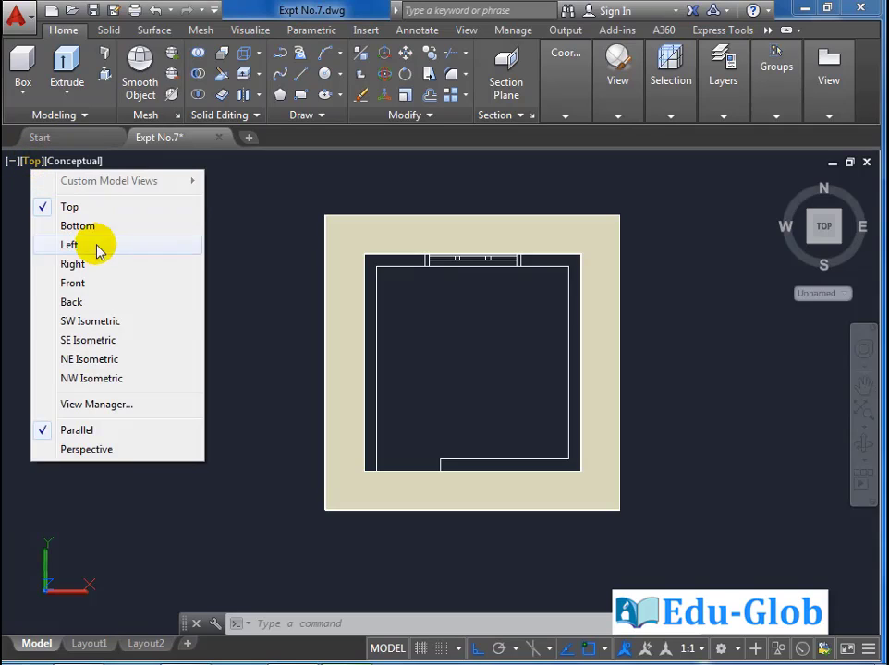
click(96, 322)
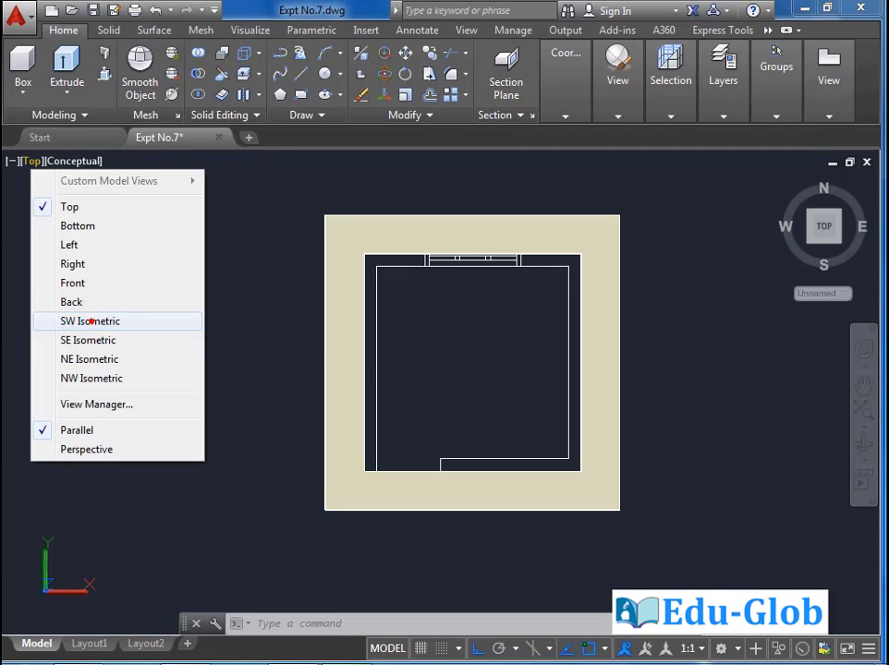
middle_drag(652, 324, 524, 379)
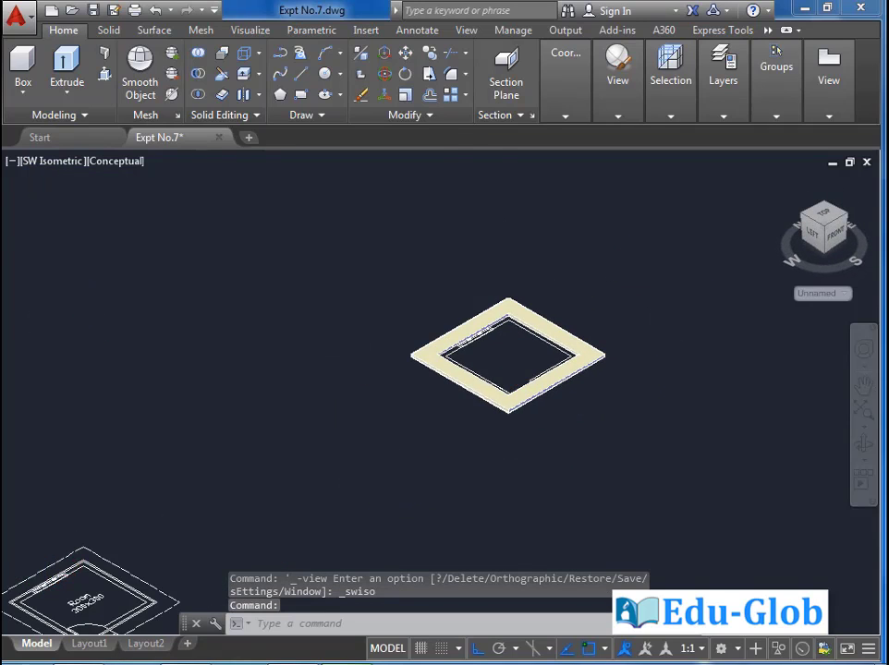
scroll(526, 378, up, 5)
middle_drag(623, 382, 607, 416)
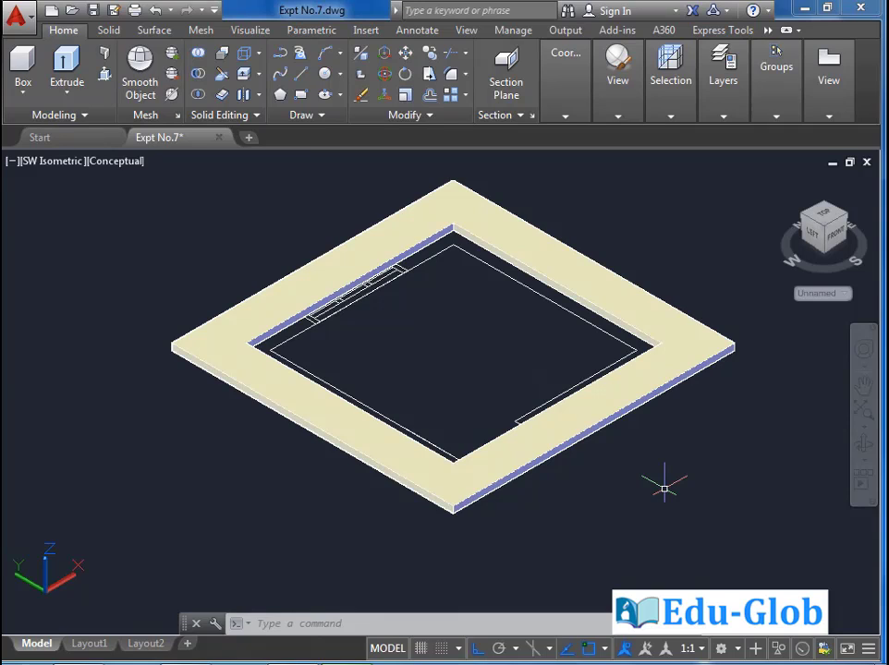
Thaw the Basement and Wall layers
click(728, 106)
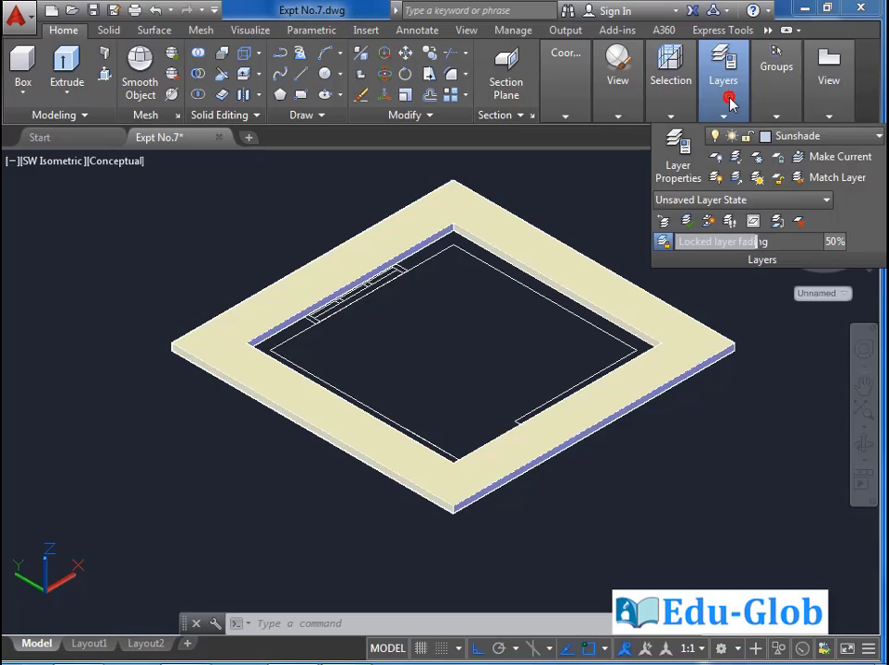
click(836, 136)
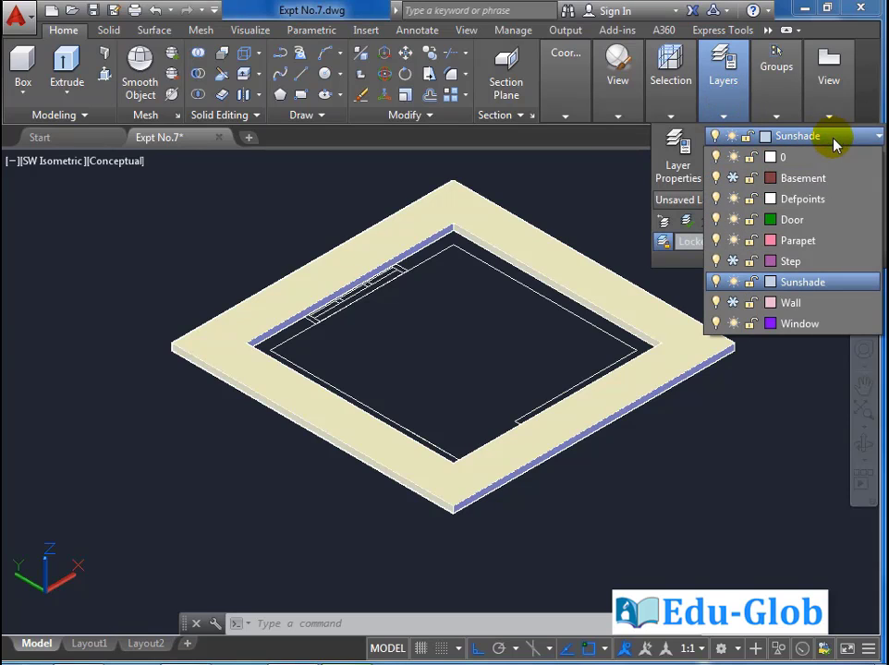
click(733, 180)
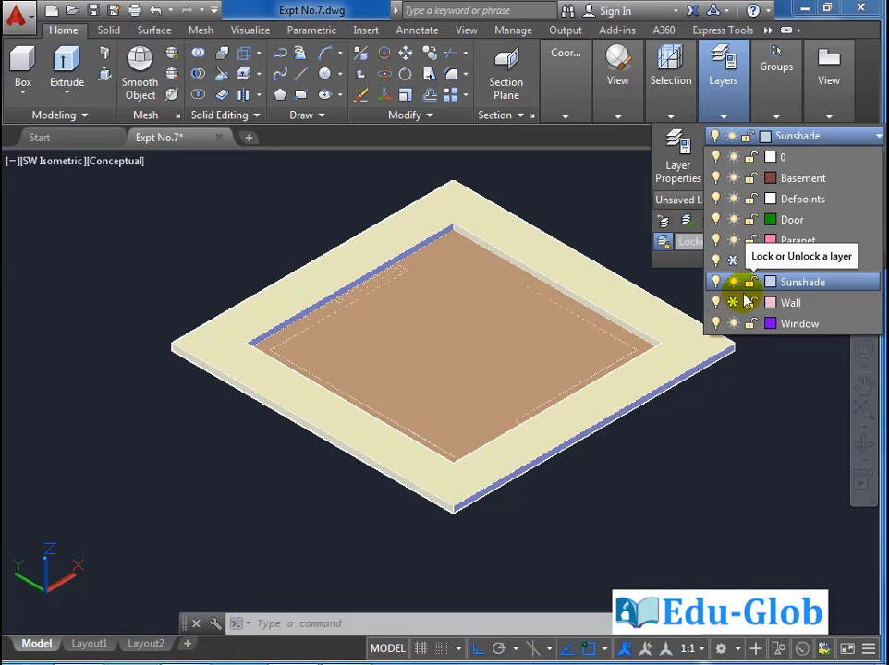
click(732, 302)
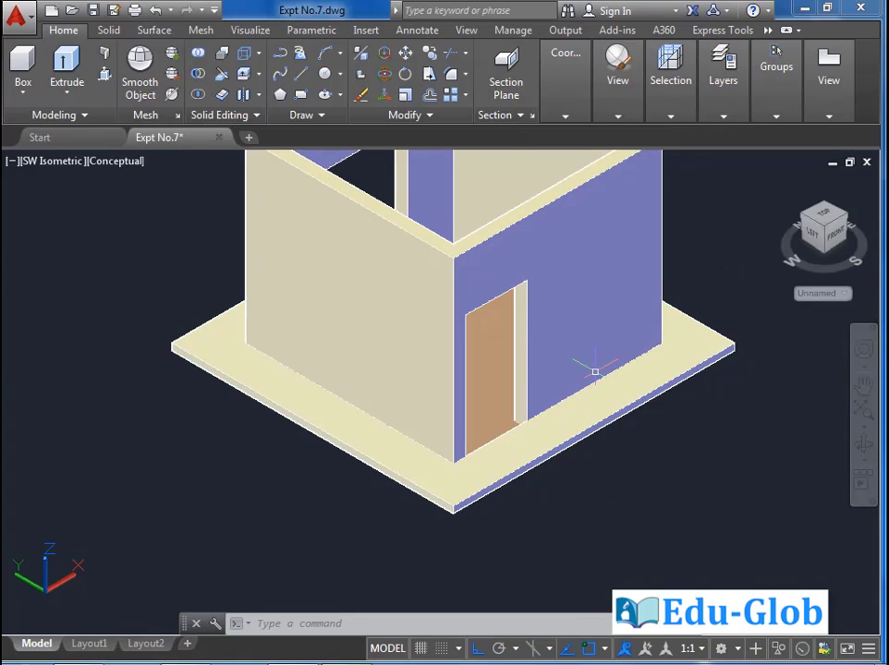
Move the sunshade solid 210 units upward along the Z axis
scroll(573, 417, down, 4)
scroll(540, 395, up, 2)
middle_drag(583, 406, 605, 431)
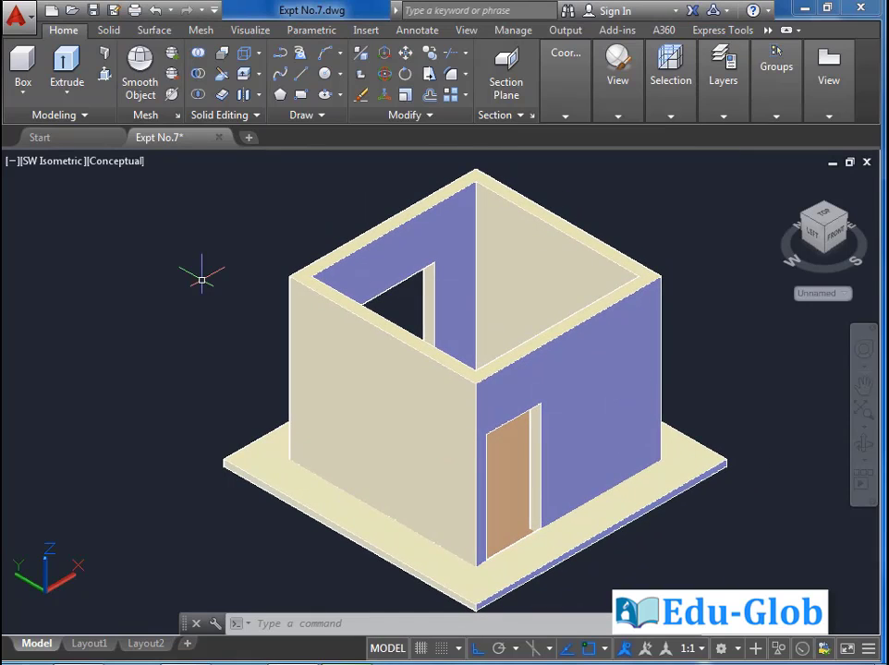
click(405, 53)
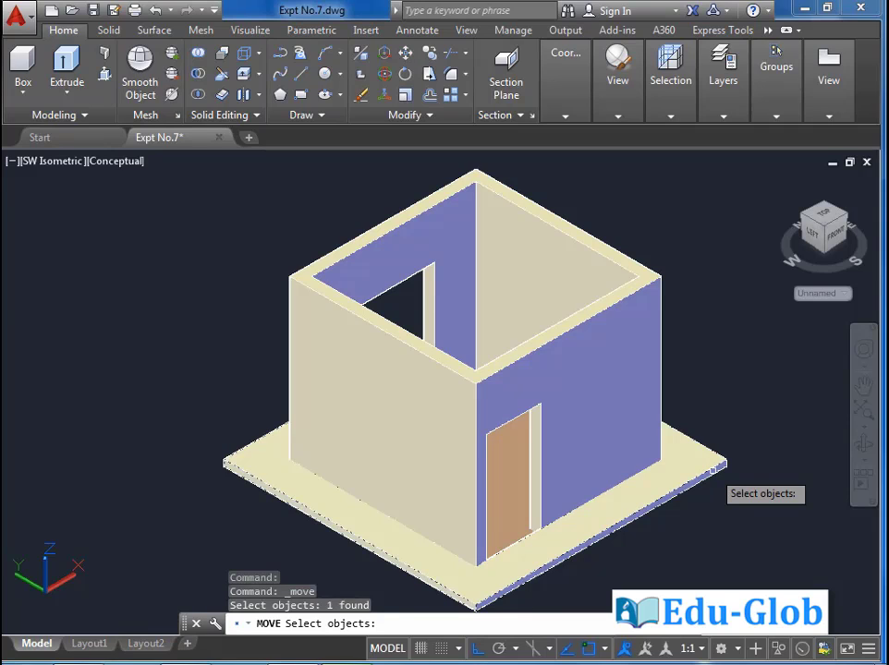
key(Return)
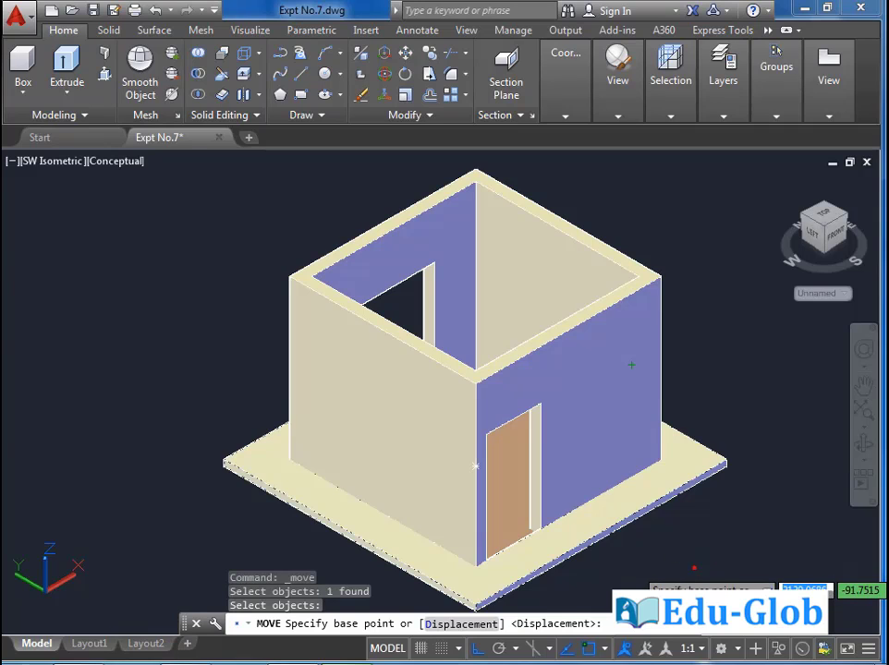
click(695, 560)
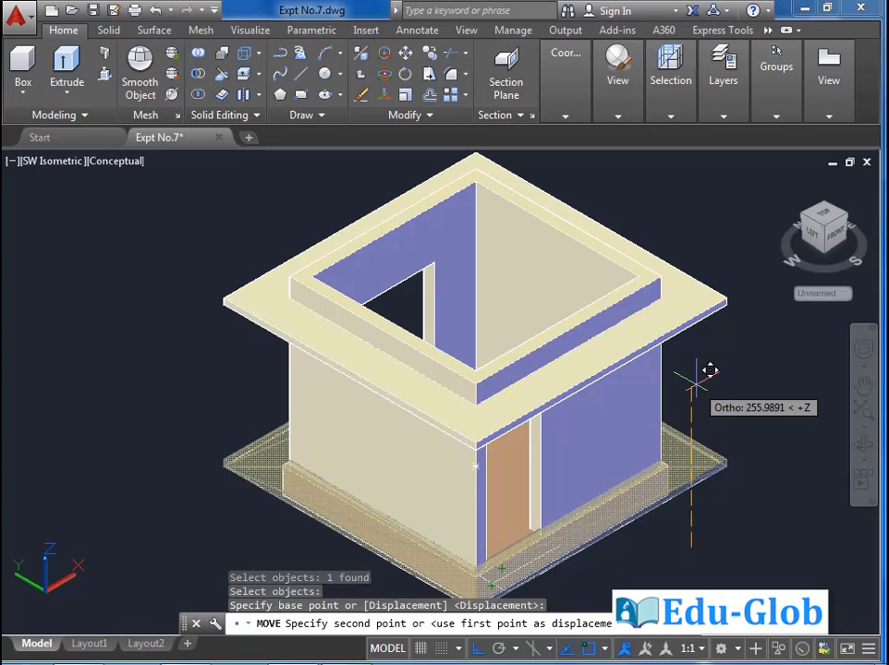
text(210)
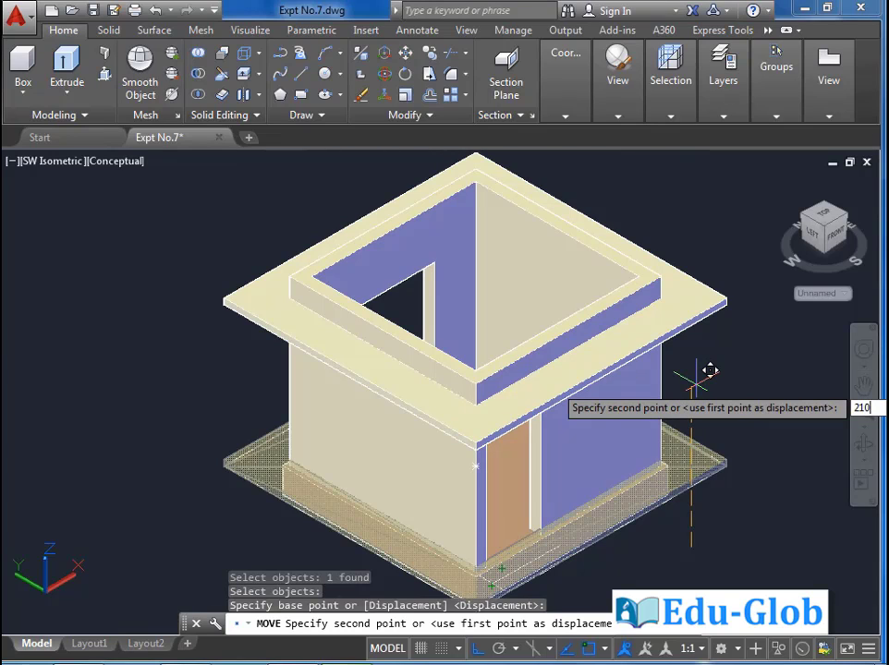
key(Return)
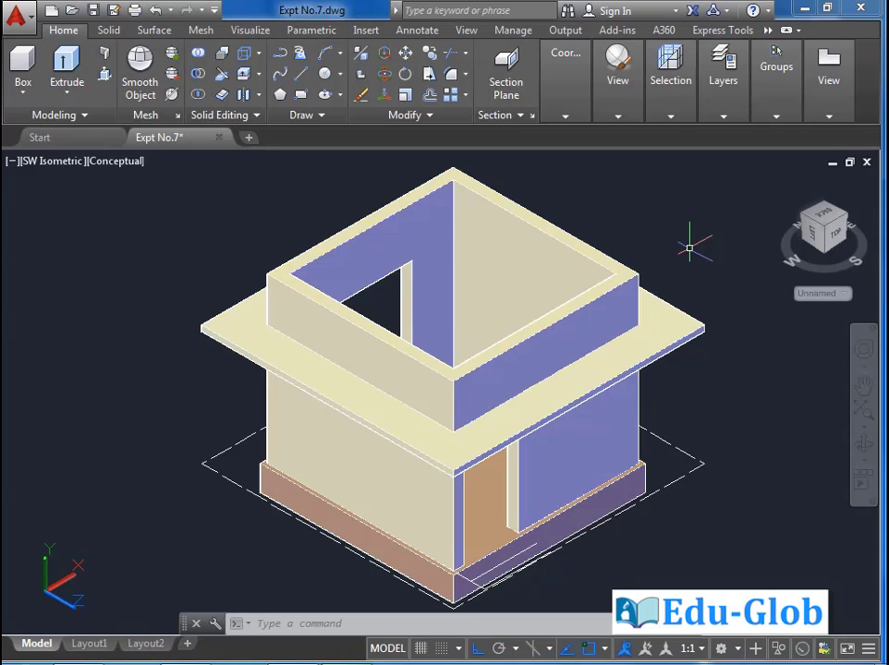
Create a new layer named Roof Slab
click(718, 109)
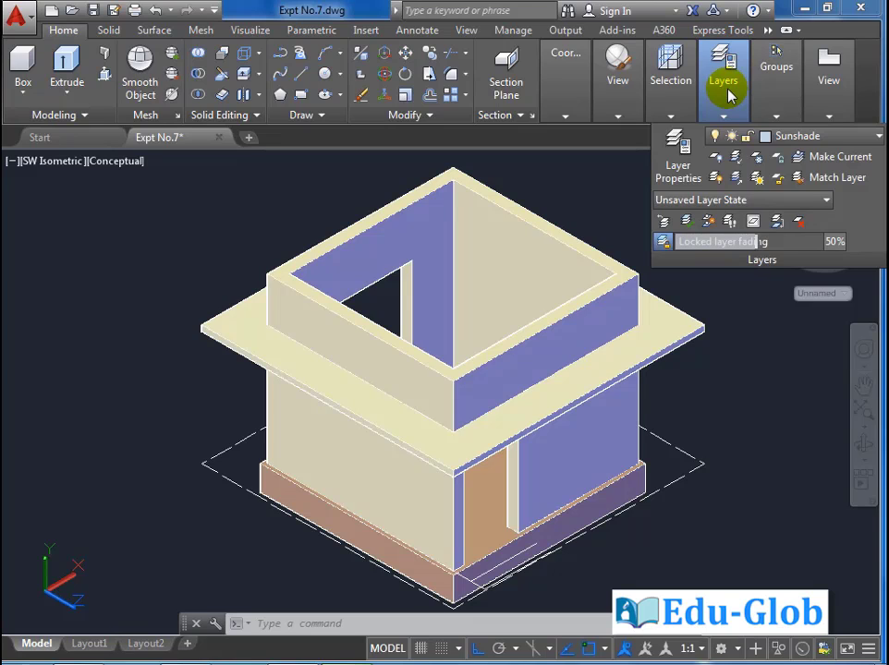
click(679, 159)
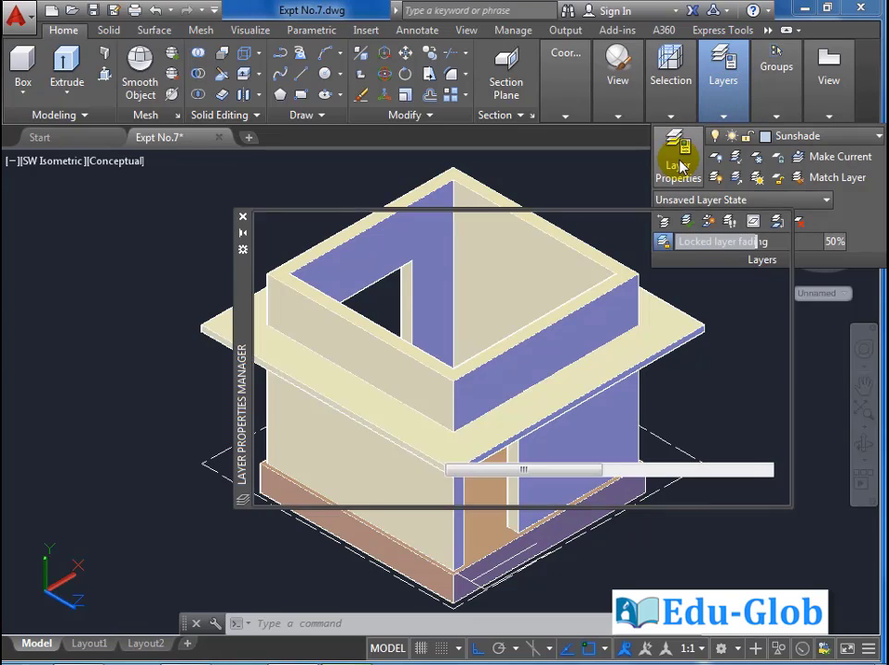
drag(247, 338, 212, 326)
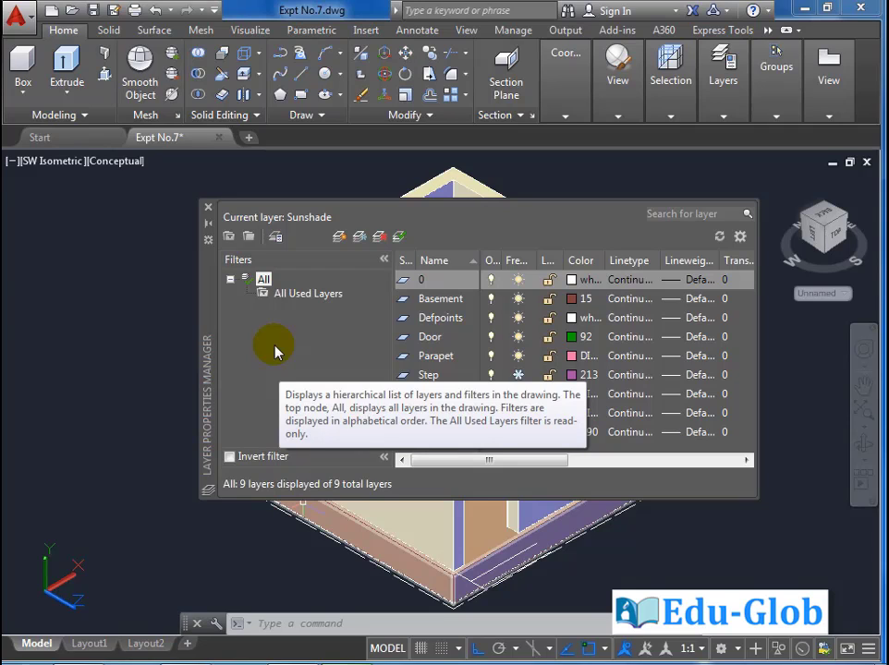
click(338, 239)
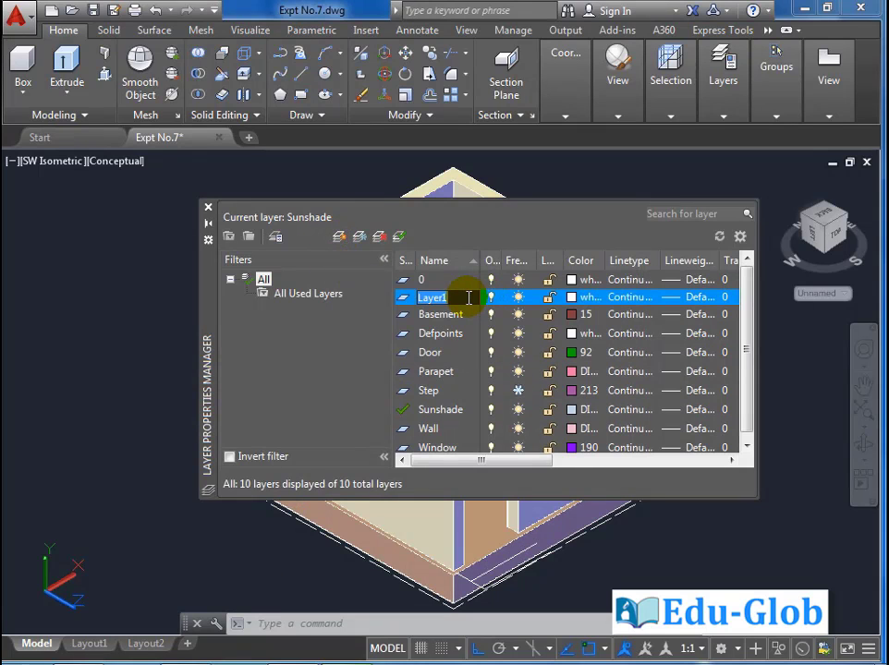
text(Roof Slab)
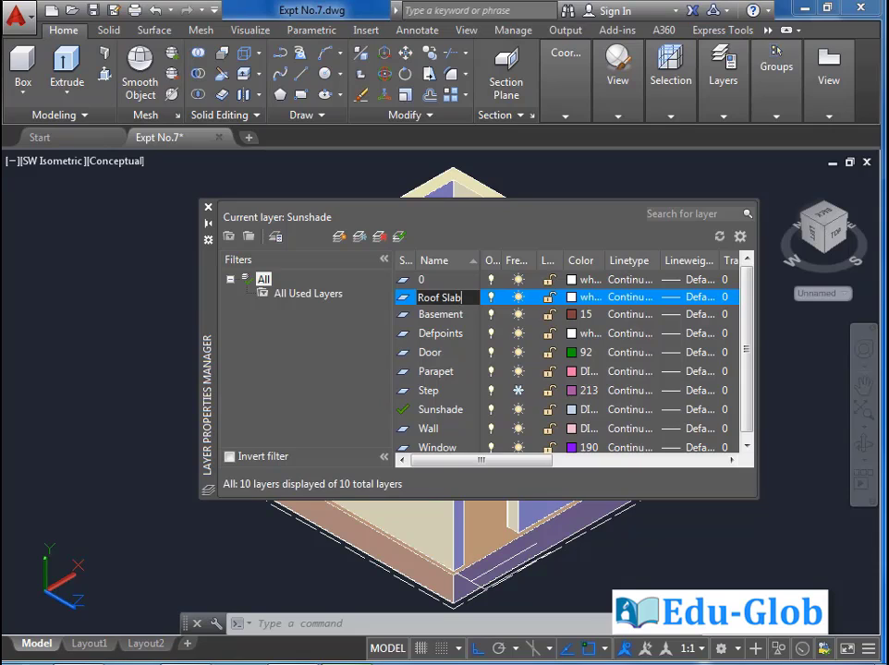
click(469, 298)
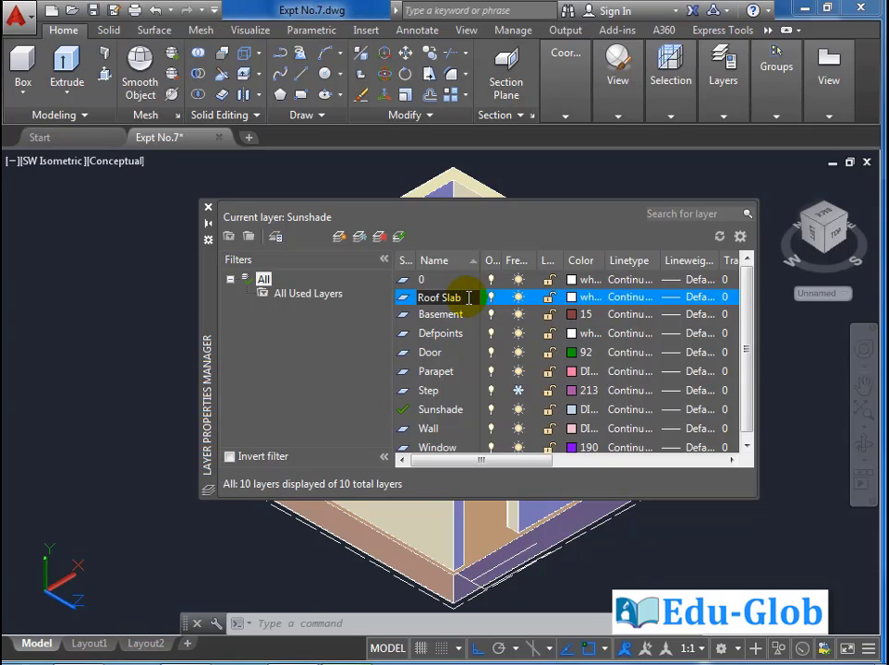
Set the Roof Slab layer's color to DIC 412 from the DIC COLOR GUIDE(R) color book, and close the layer manager
click(570, 299)
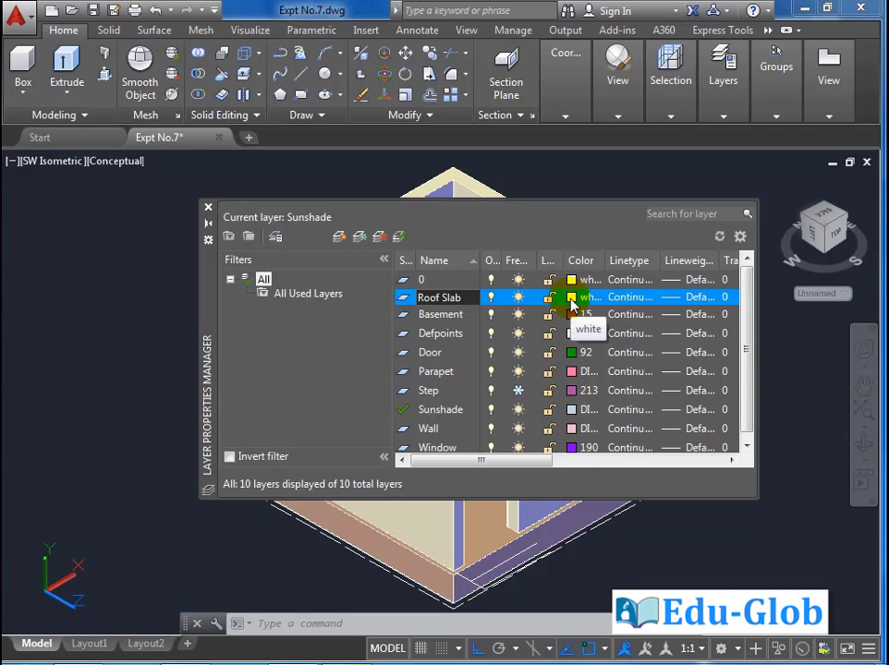
click(570, 301)
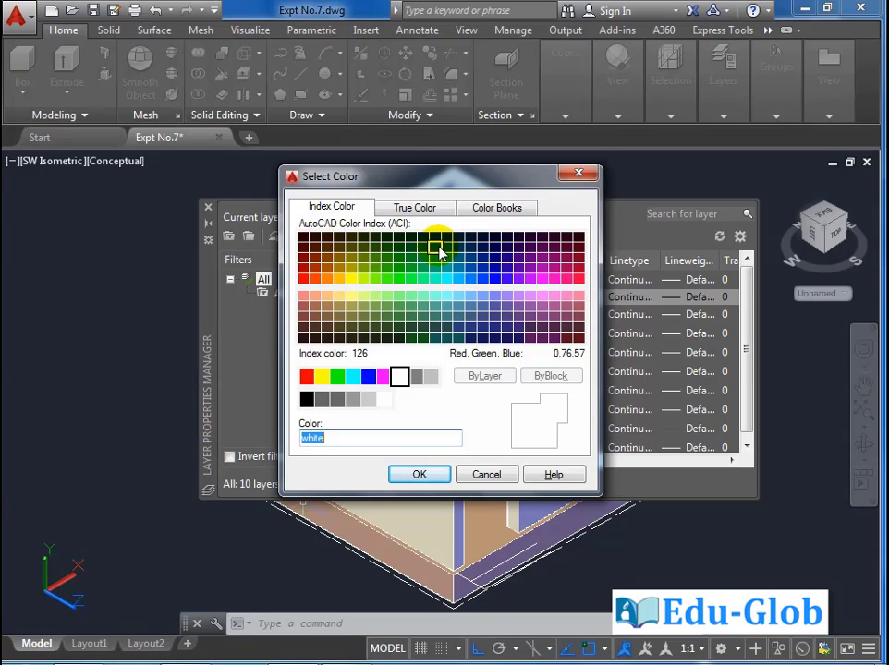
click(499, 209)
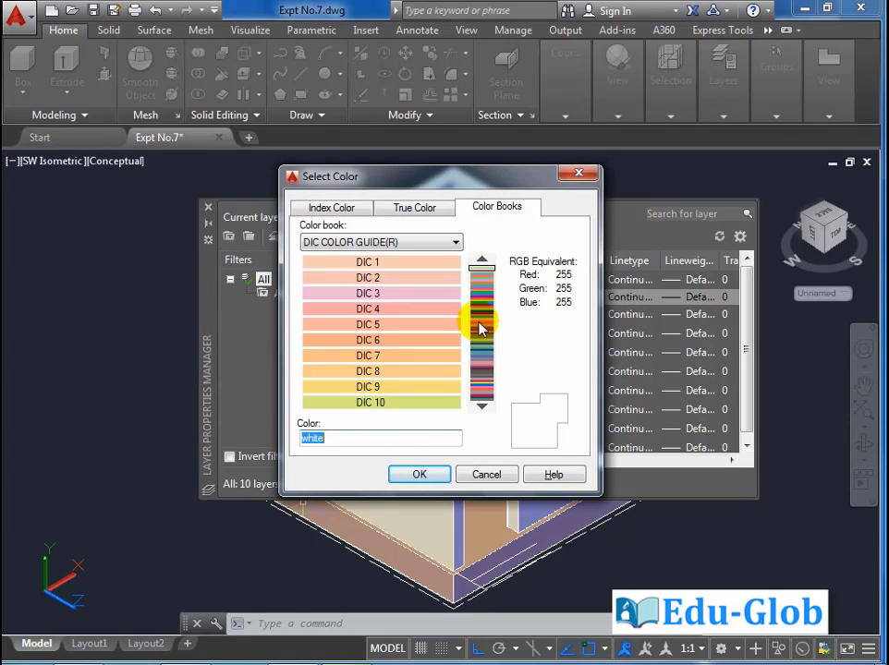
click(480, 328)
click(423, 294)
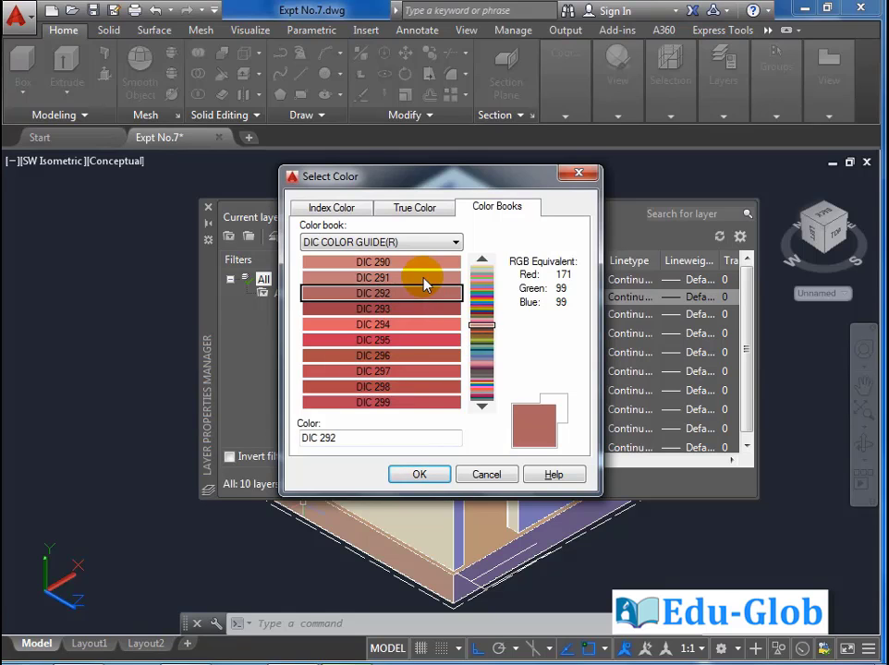
click(481, 349)
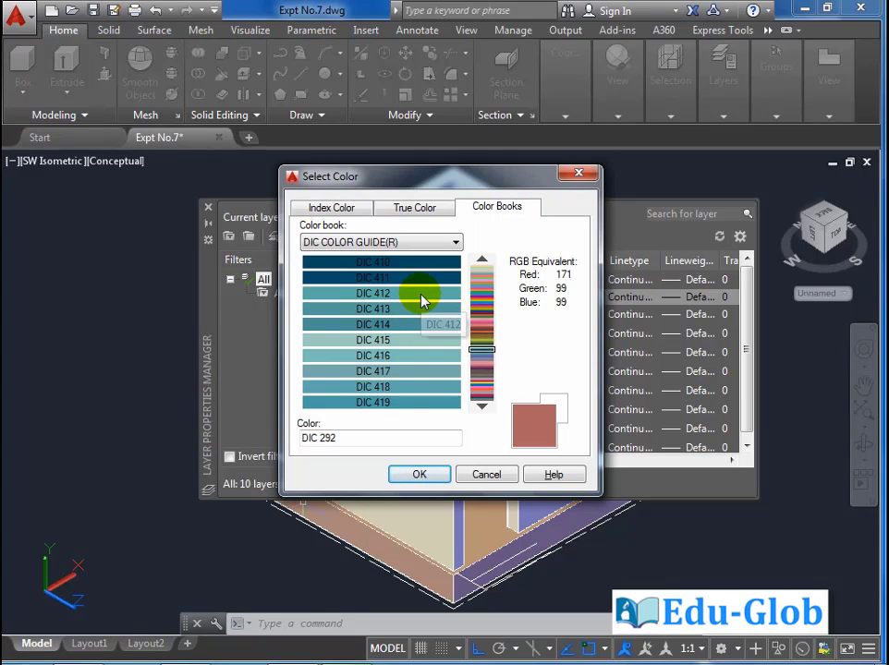
click(425, 294)
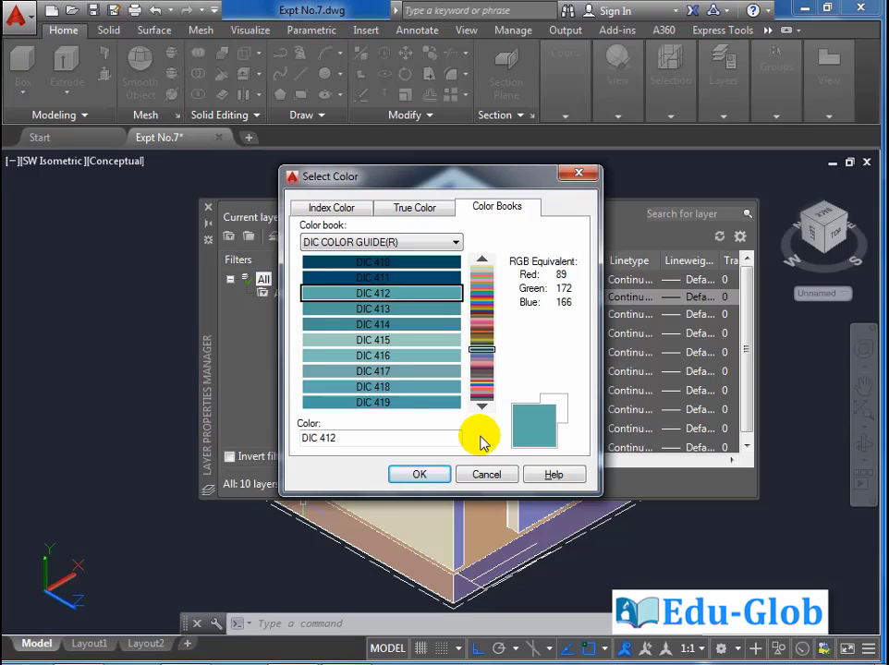
click(430, 473)
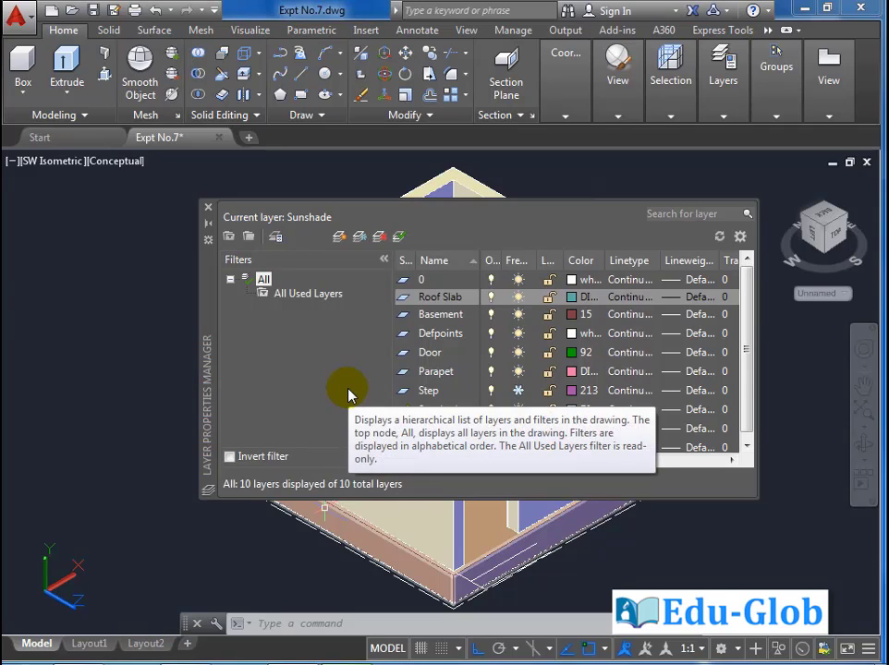
click(209, 212)
mouse_move(442, 404)
middle_down()
mouse_move(471, 422)
mouse_move(458, 405)
middle_up()
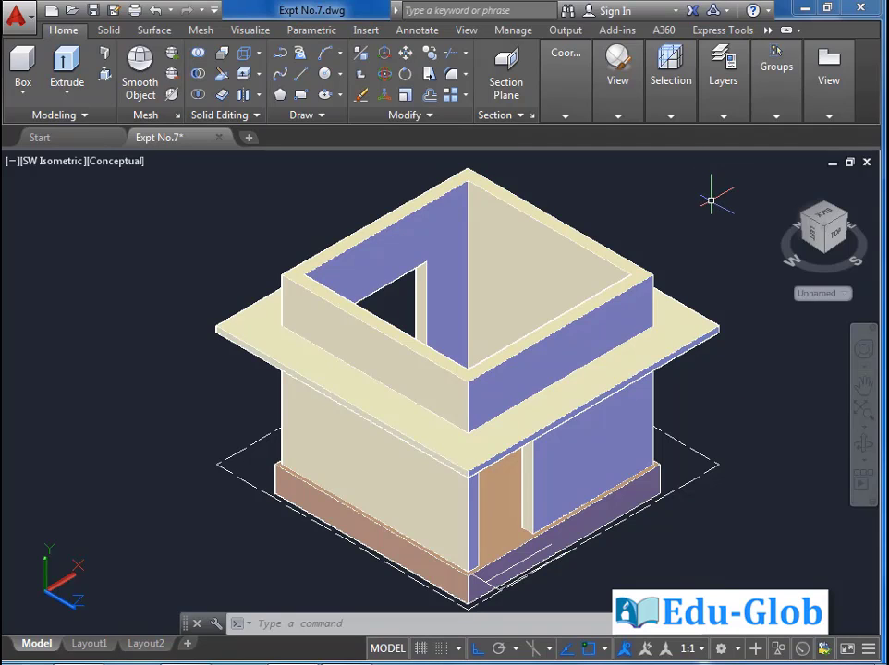
Make layer 0 current and freeze the Basement, Wall and Sunshade layers
click(723, 100)
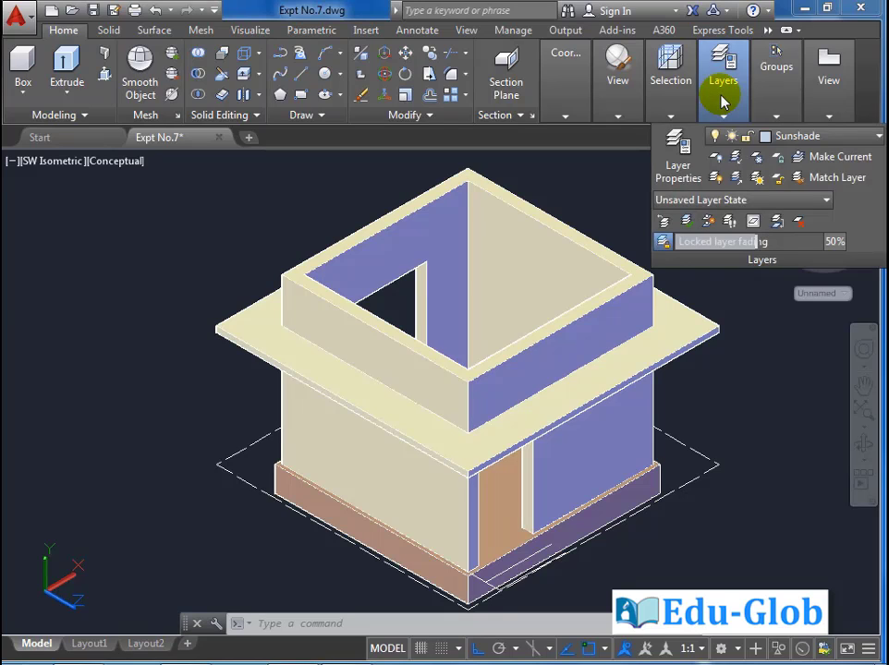
click(817, 140)
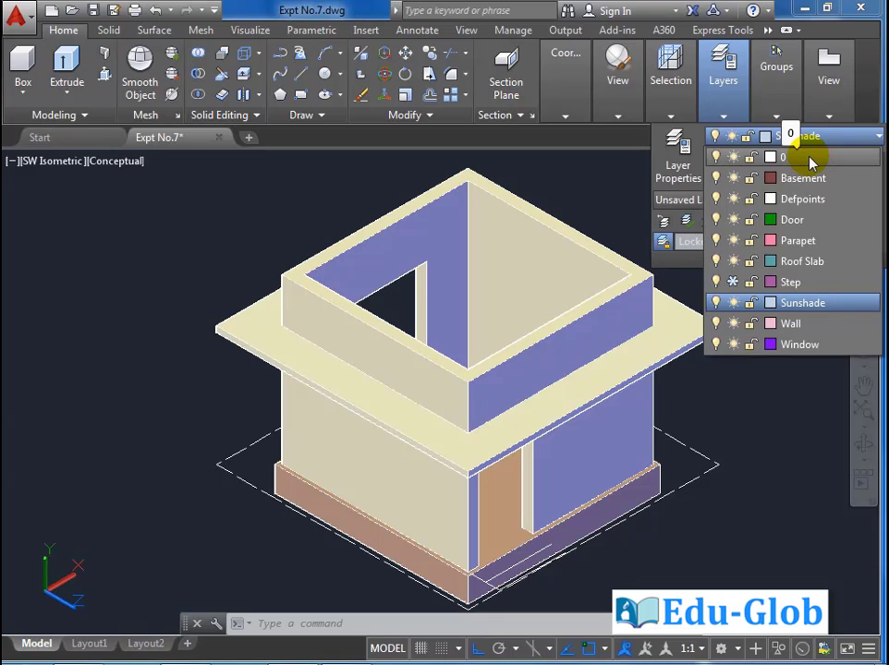
click(811, 159)
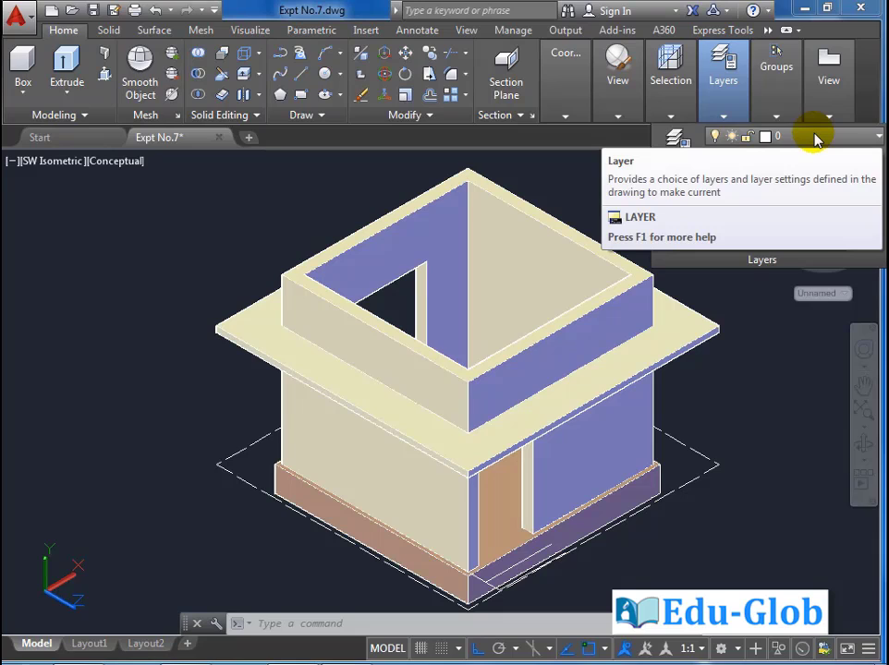
click(815, 137)
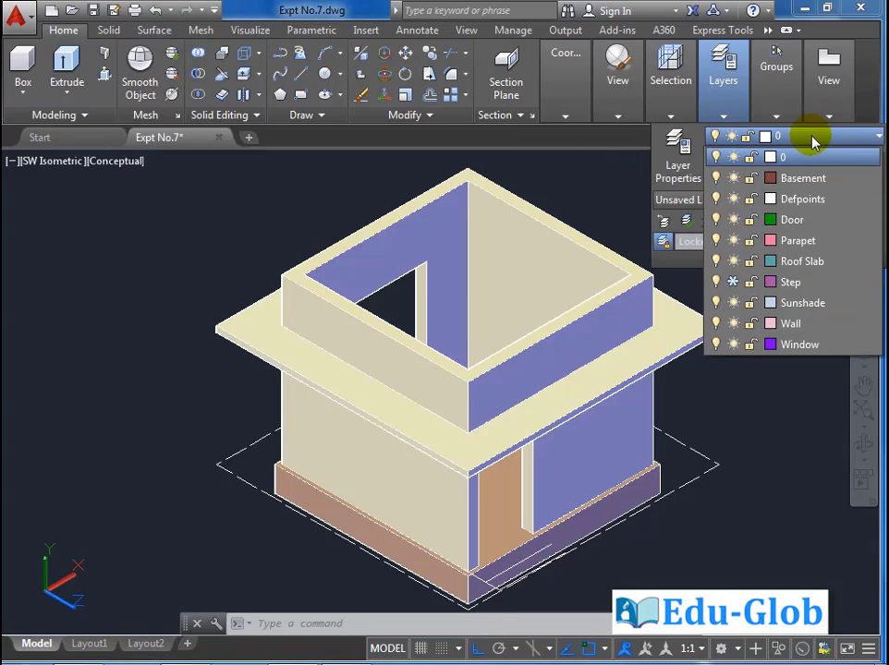
click(732, 177)
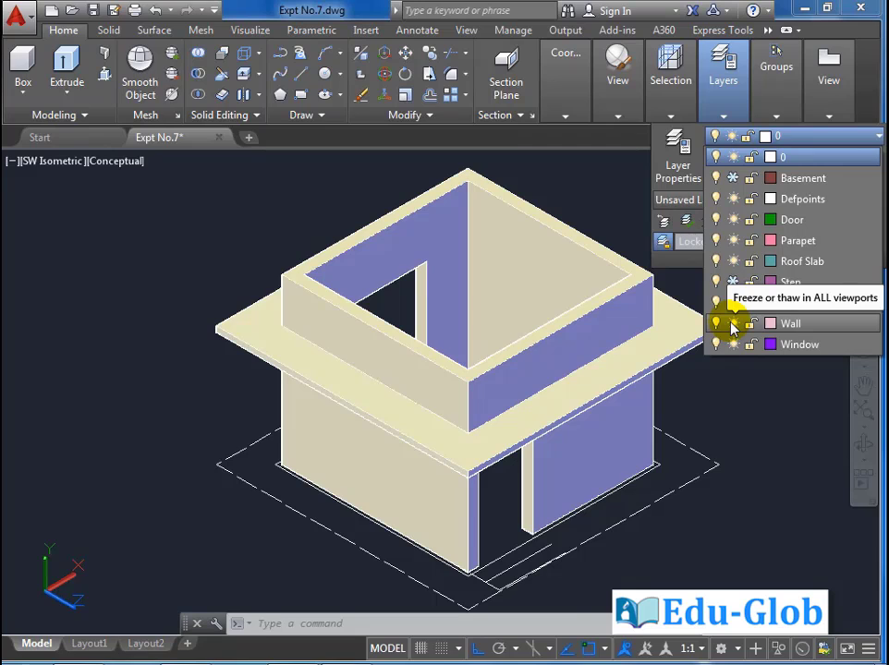
click(733, 324)
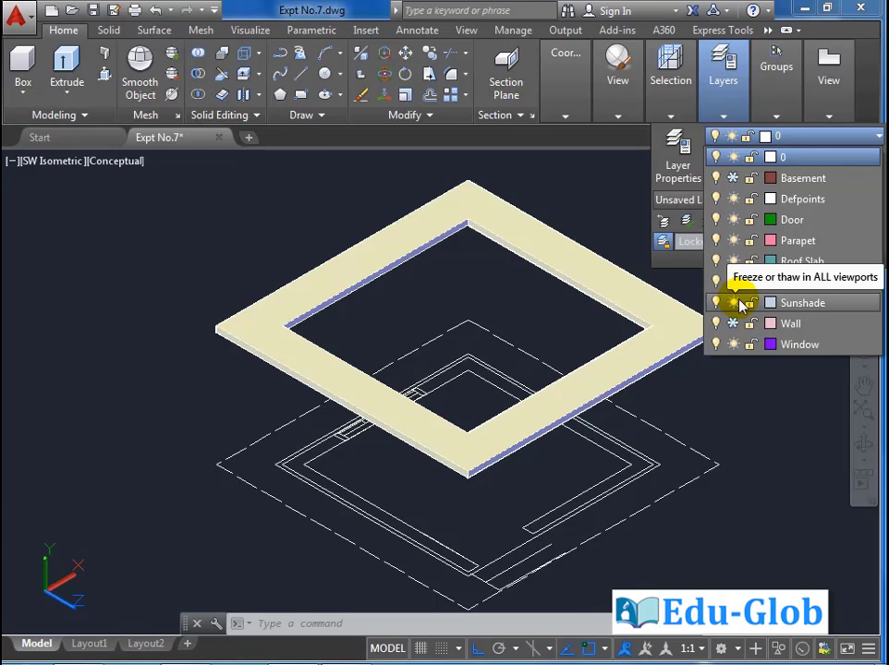
click(732, 304)
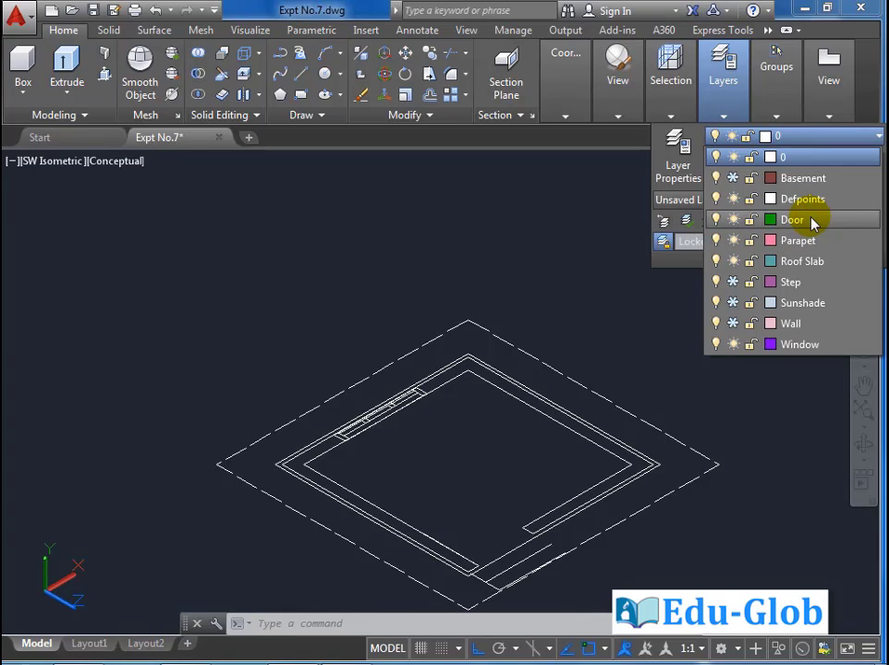
Make Roof Slab the current layer and switch to the Top view of the plan
click(800, 260)
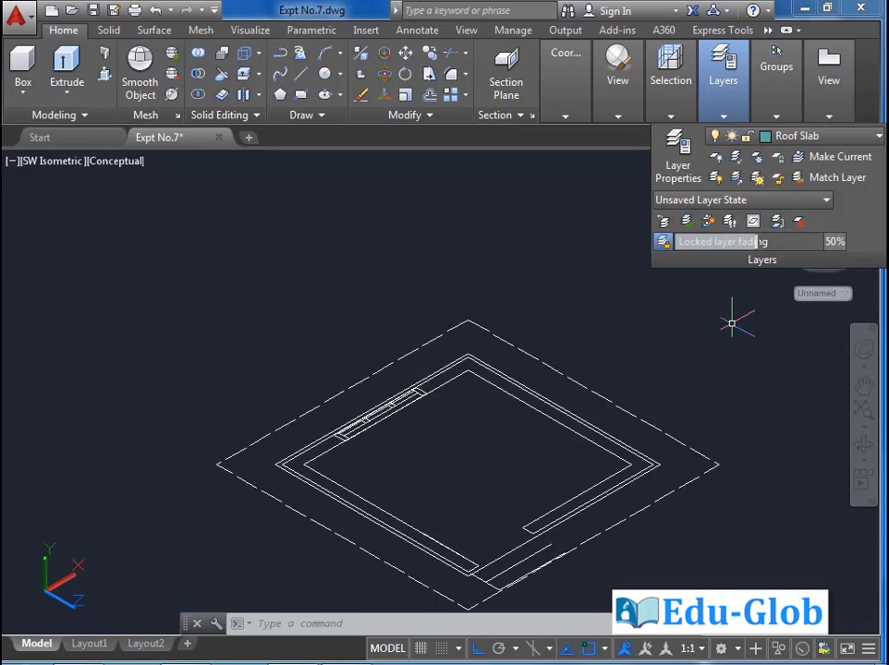
scroll(418, 408, down, 1)
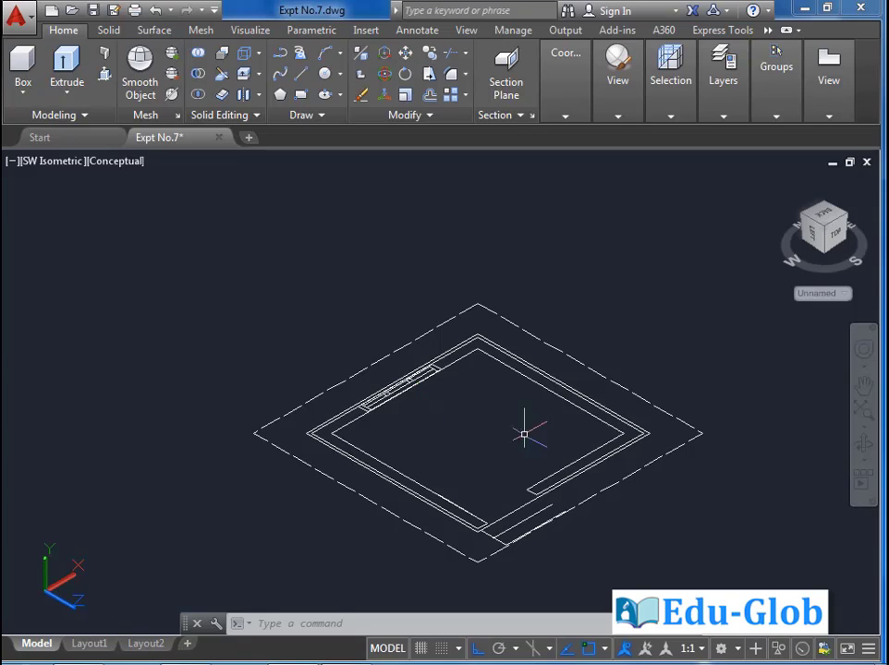
click(54, 163)
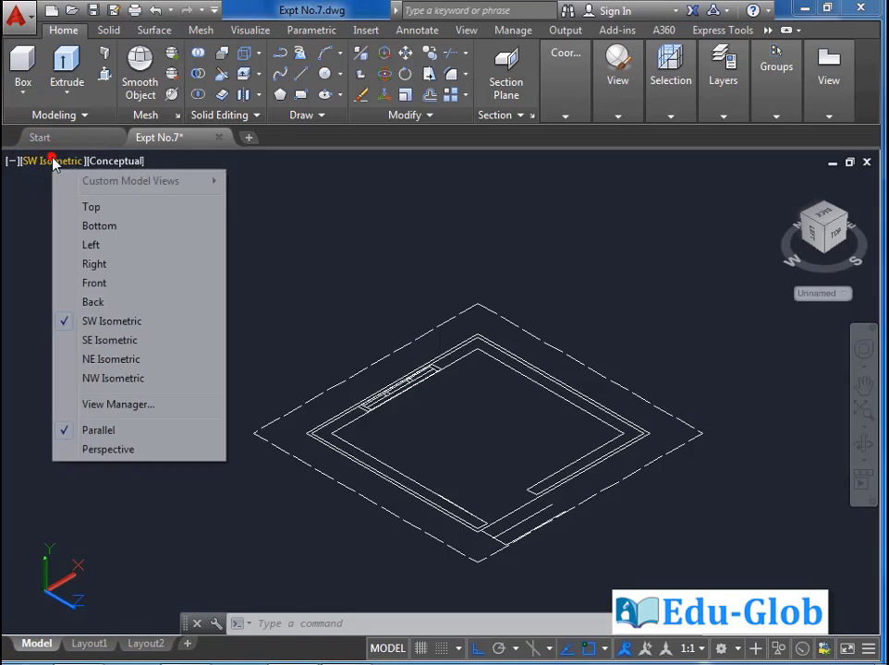
click(143, 209)
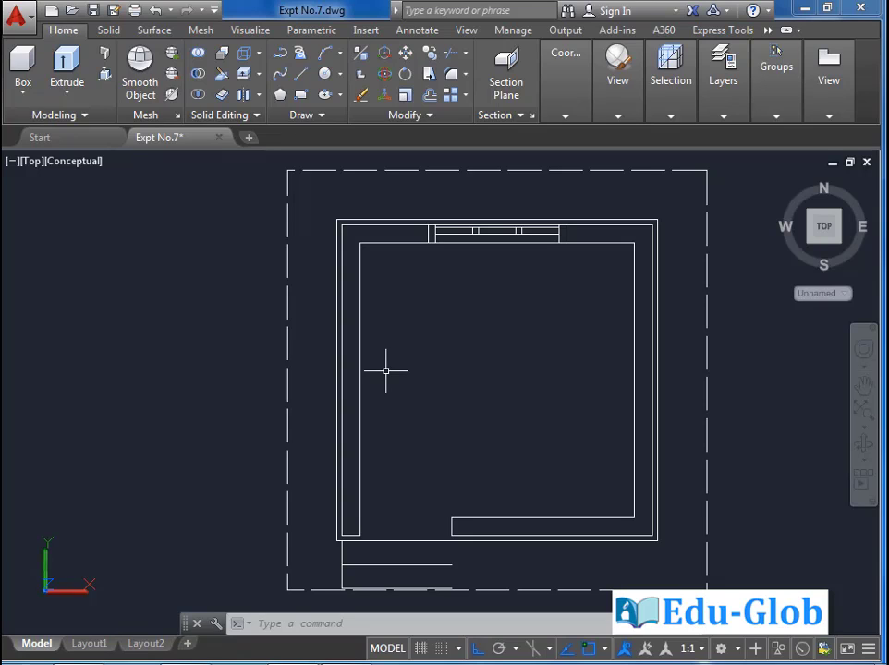
Offset the outer wall lines on the north, east and west sides of the plan outward by 15 units
click(429, 93)
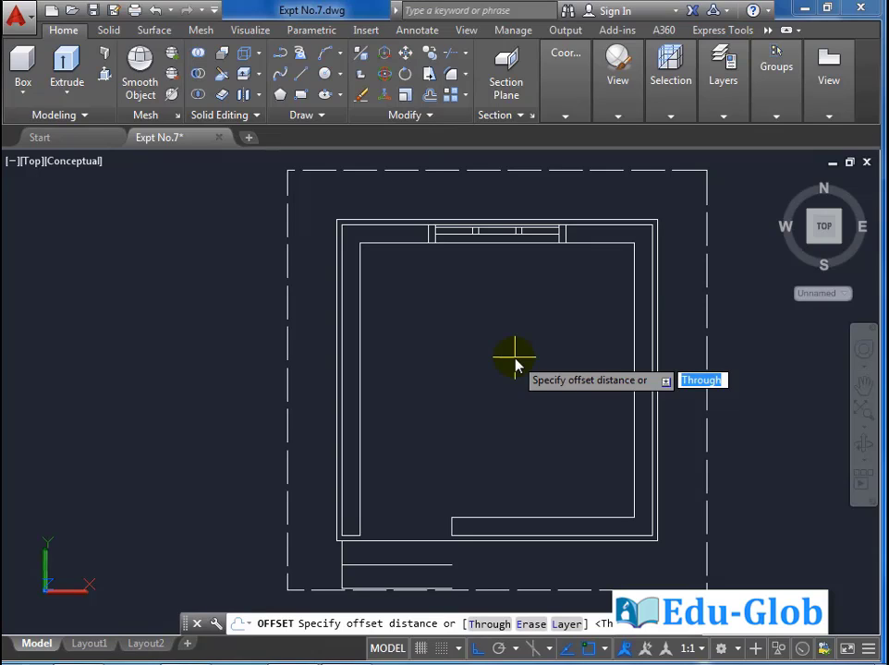
text(15)
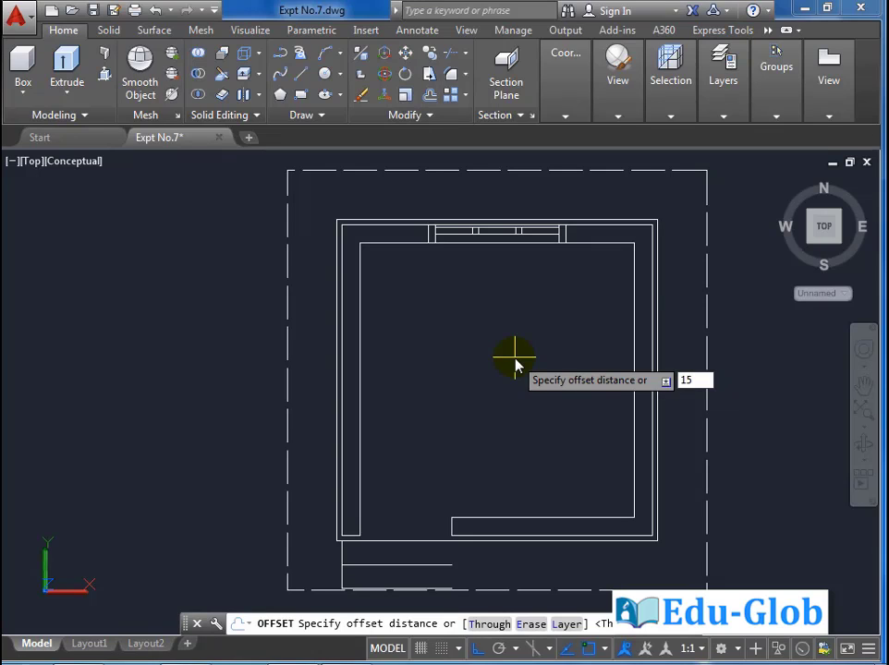
key(Return)
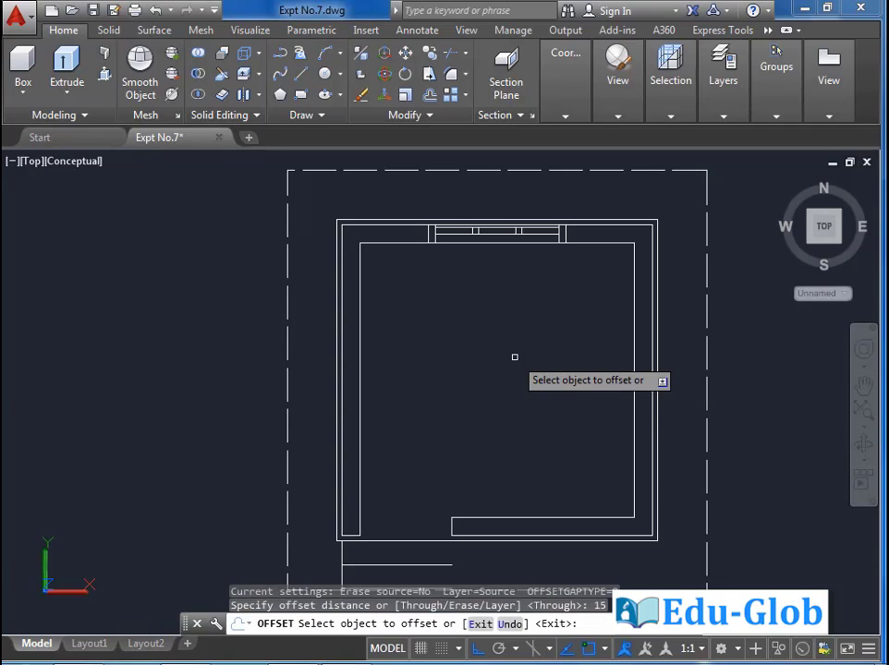
click(620, 226)
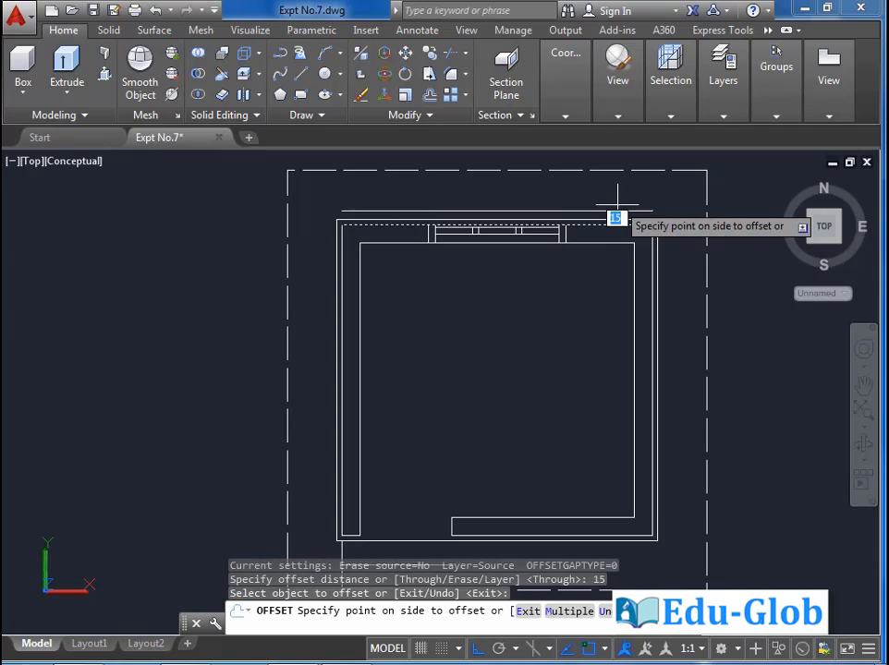
click(614, 187)
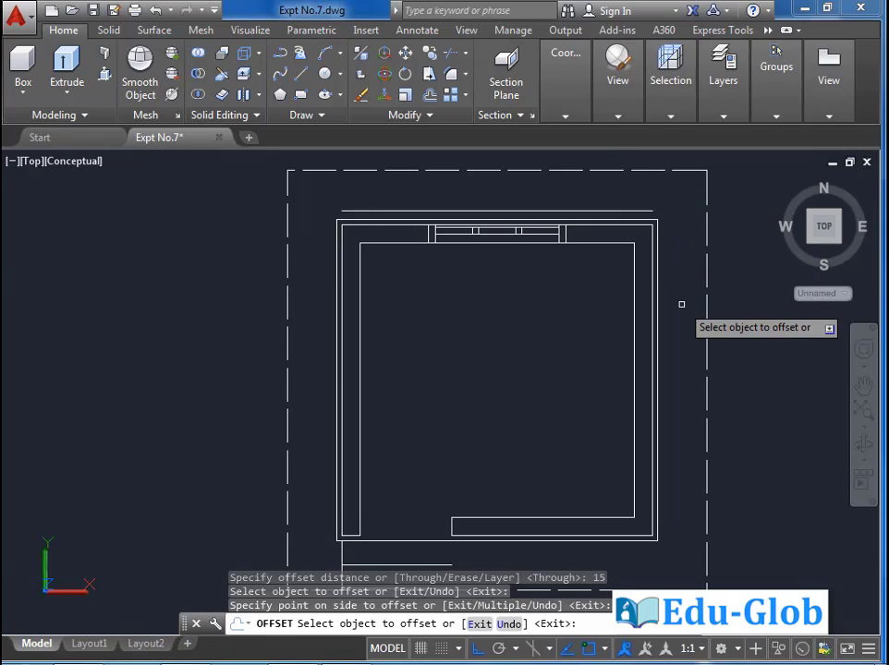
click(653, 341)
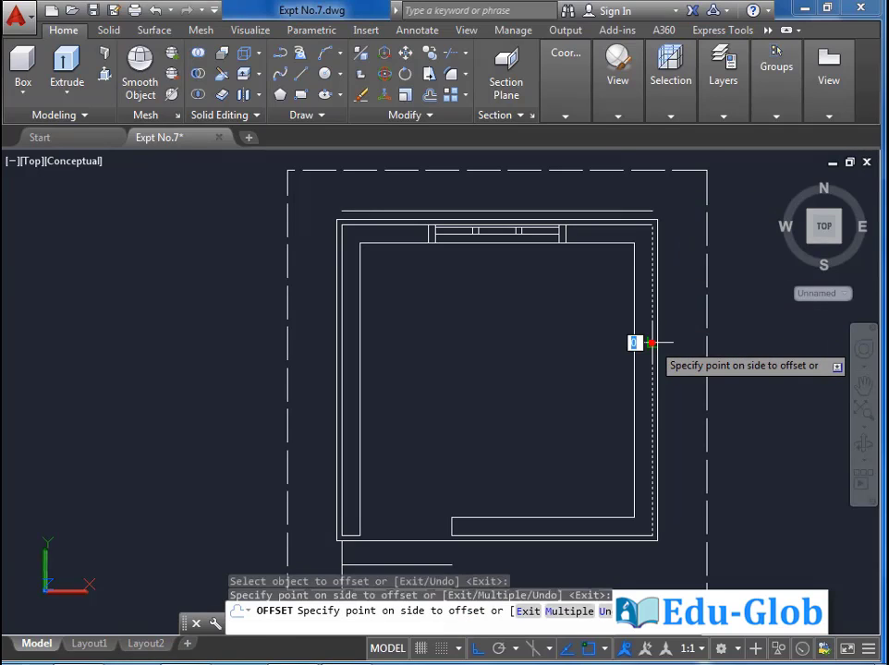
click(694, 370)
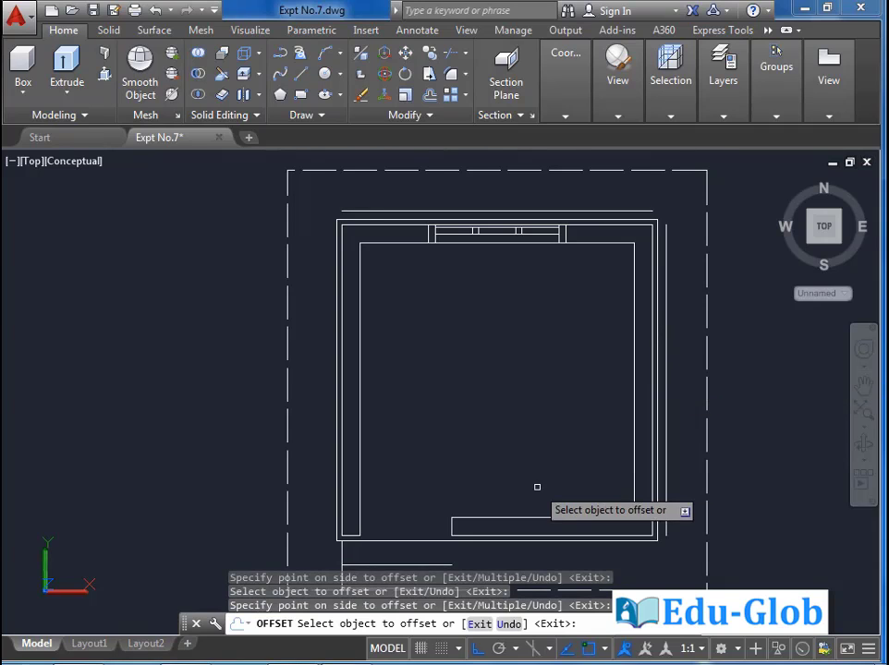
middle_drag(538, 484, 574, 373)
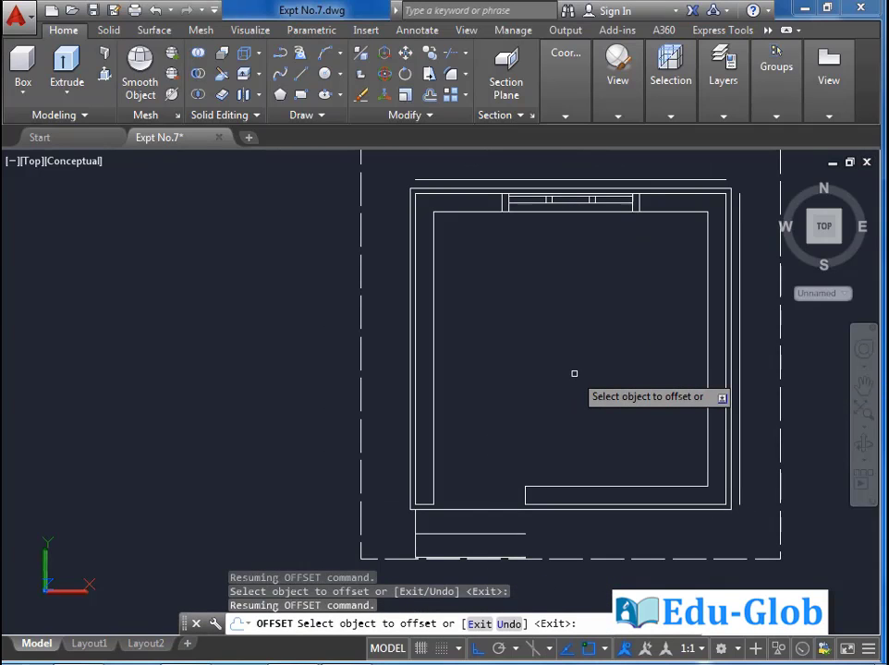
click(414, 395)
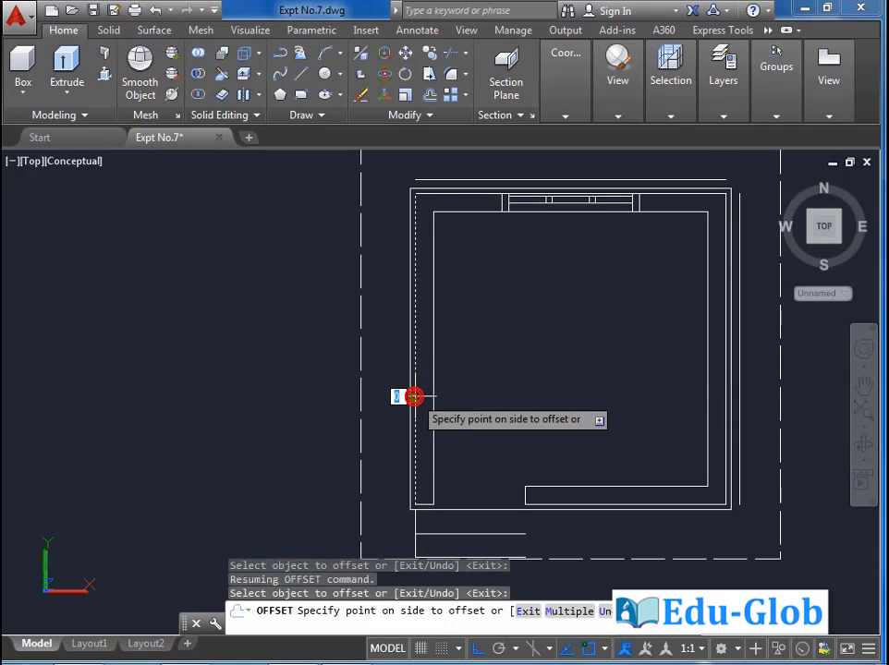
click(245, 384)
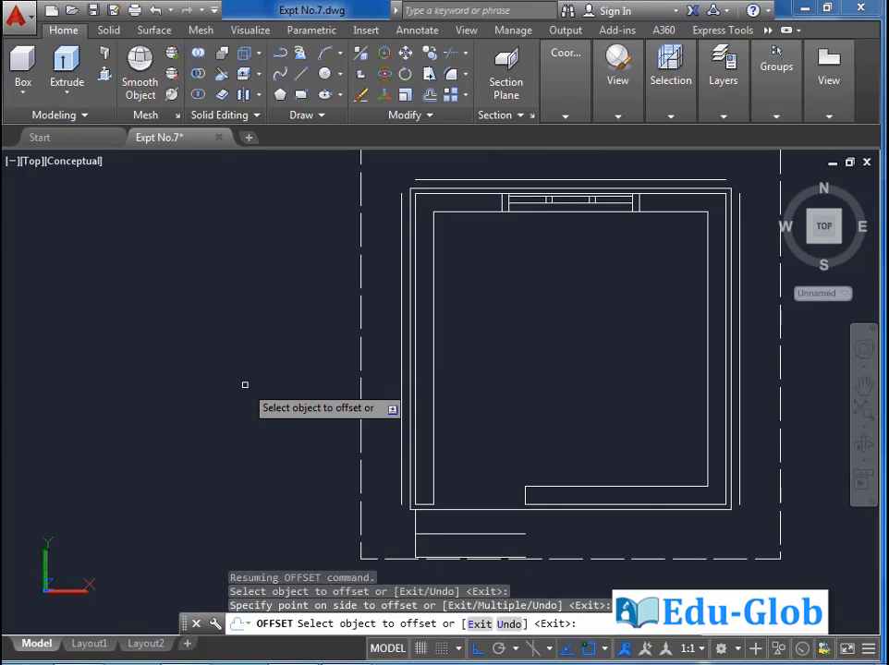
Offset the two outer wall segments on the south side of the plan, either side of the door opening, outward by 15 units
click(570, 504)
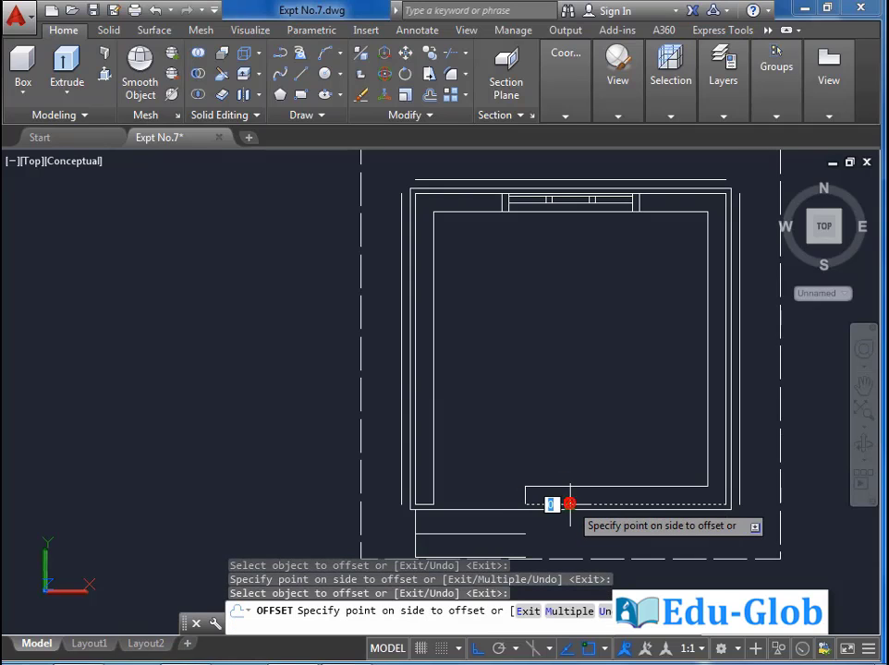
middle_drag(576, 541, 579, 472)
scroll(571, 511, down, 2)
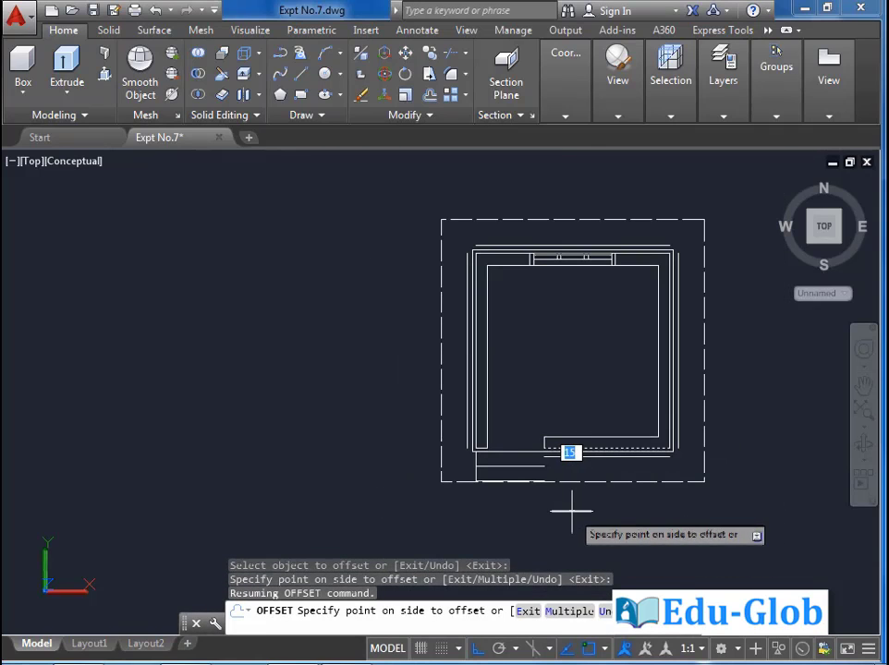
click(571, 514)
scroll(502, 454, up, 2)
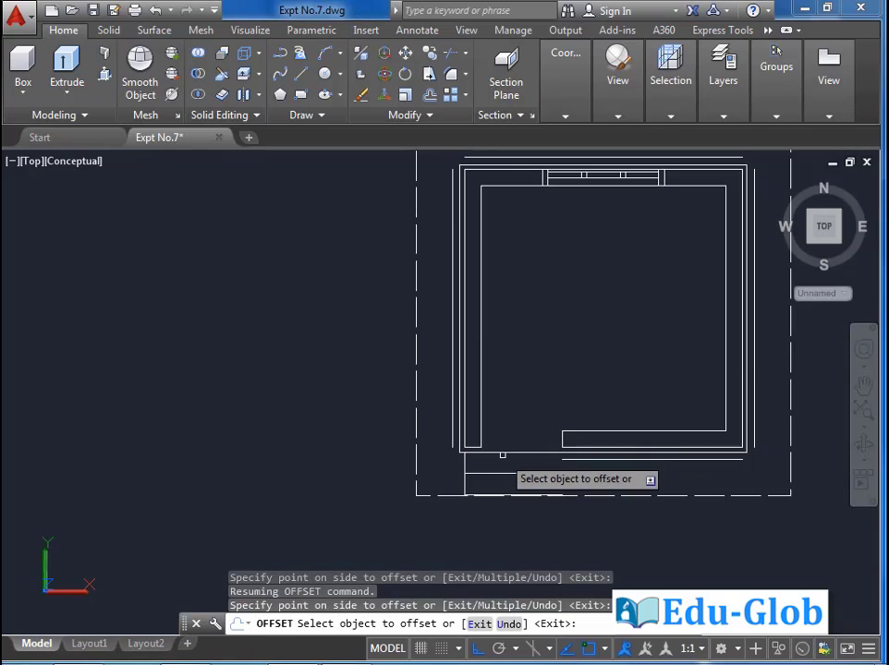
middle_drag(501, 455, 528, 414)
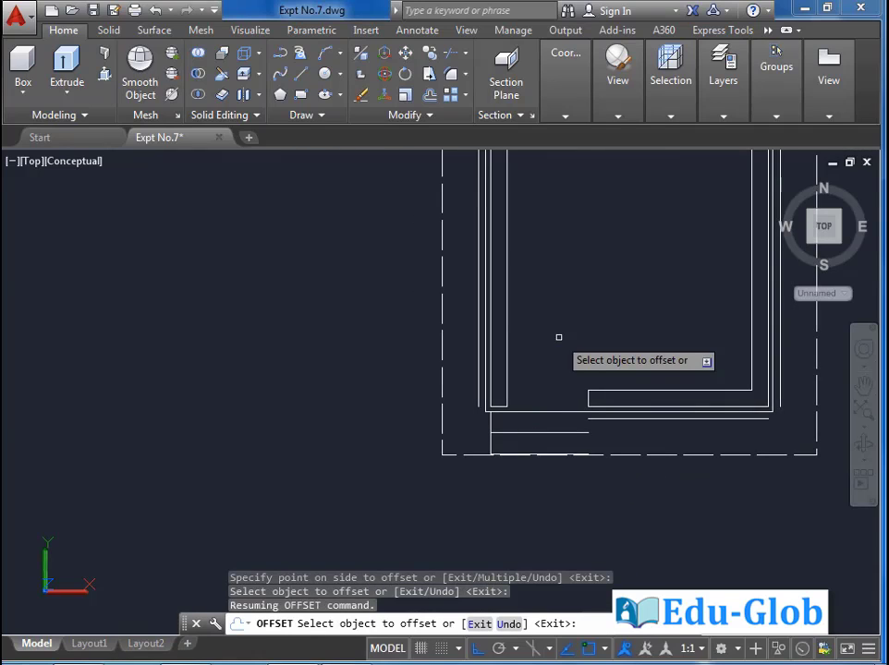
click(492, 408)
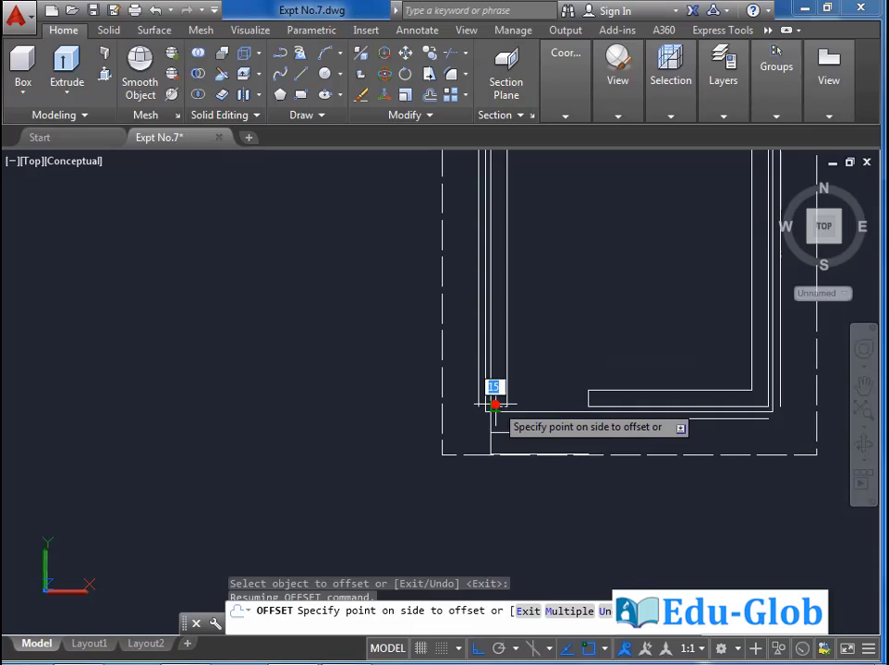
click(498, 541)
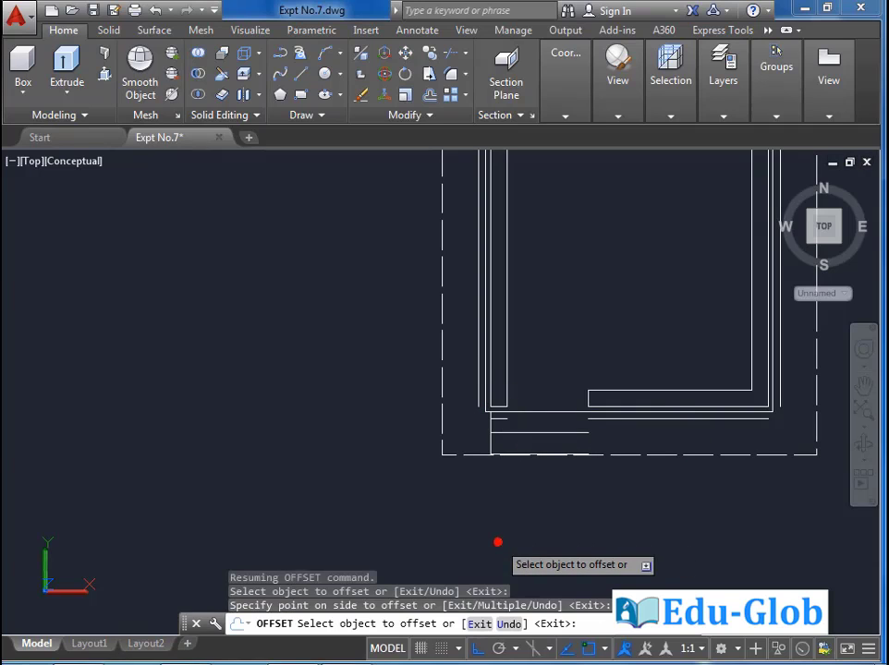
scroll(502, 455, down, 4)
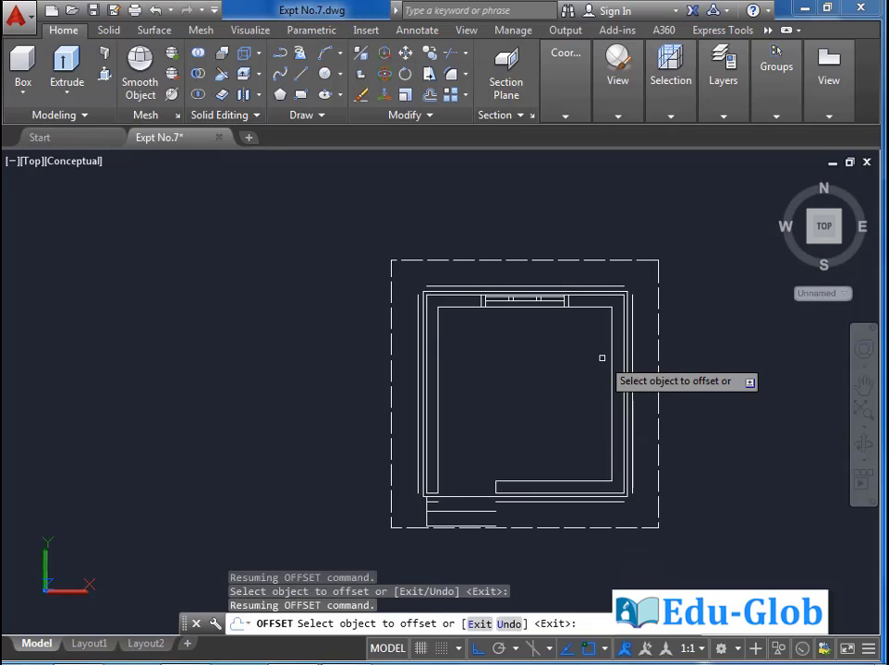
key(Return)
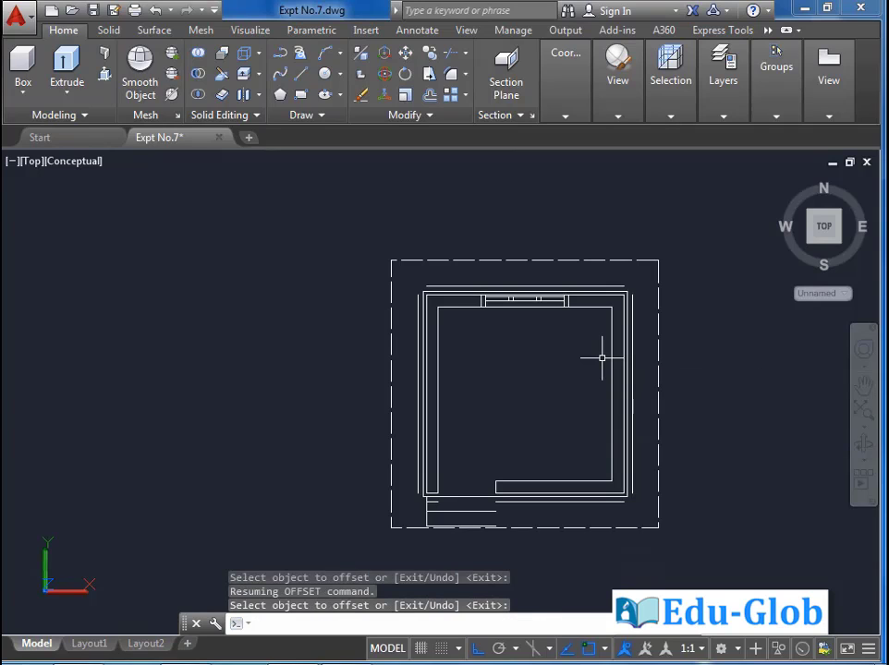
Fillet the north and east offset lines so they meet at a sharp northeast corner
scroll(519, 317, up, 2)
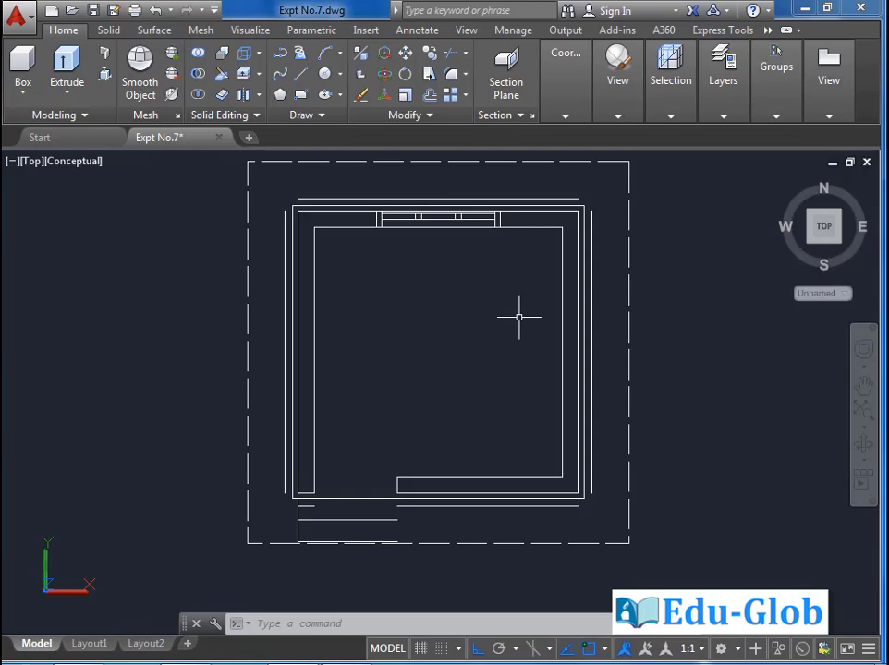
click(450, 74)
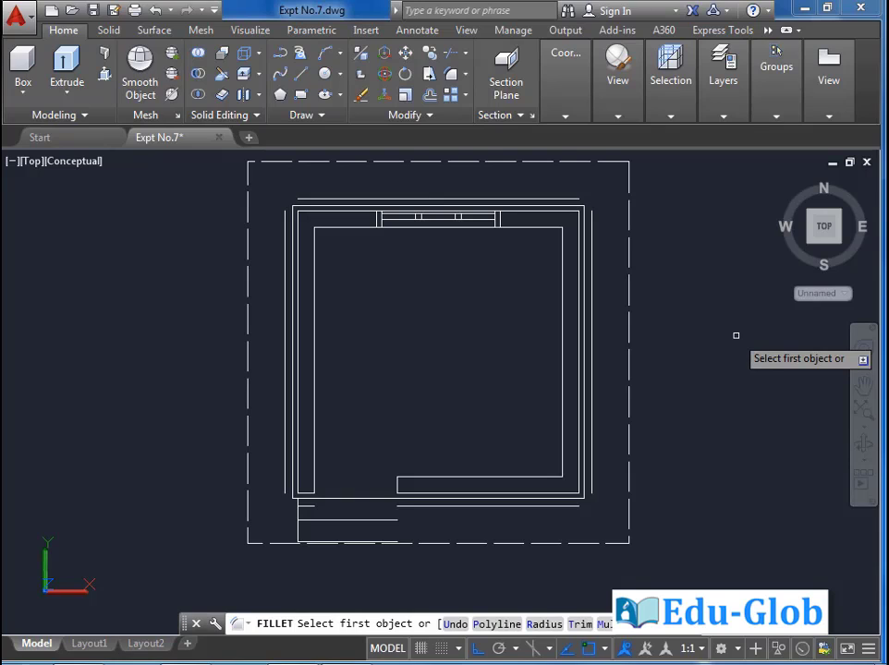
click(574, 198)
click(592, 245)
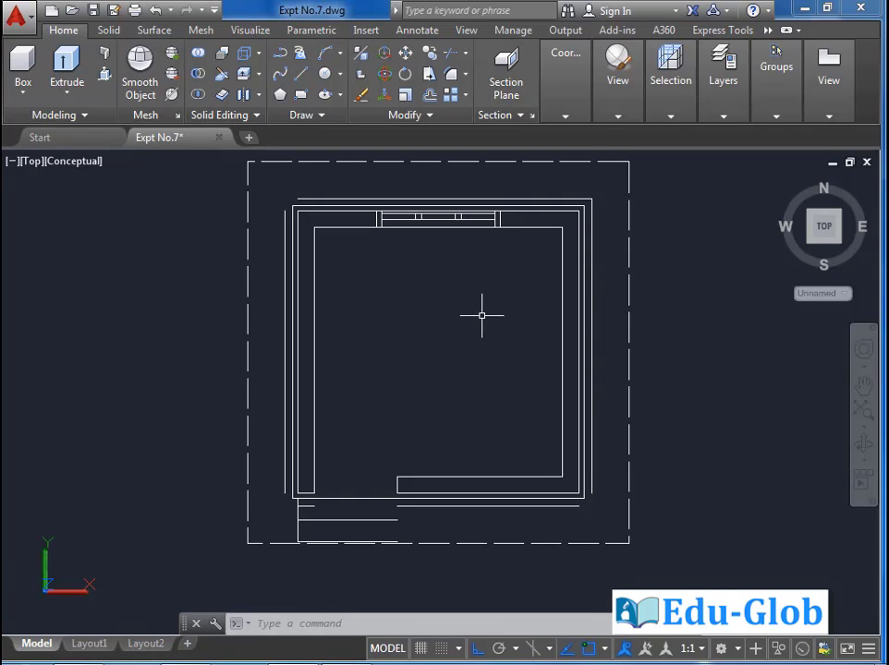
Fillet the remaining offset lines in multiple mode to close the southeast, southwest and northwest corners of the outline
click(450, 73)
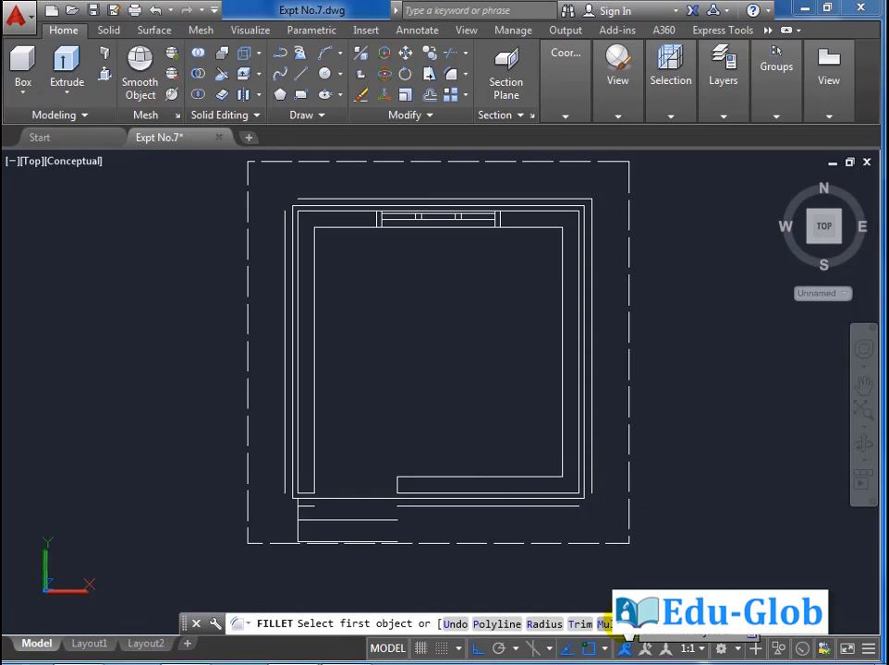
click(621, 626)
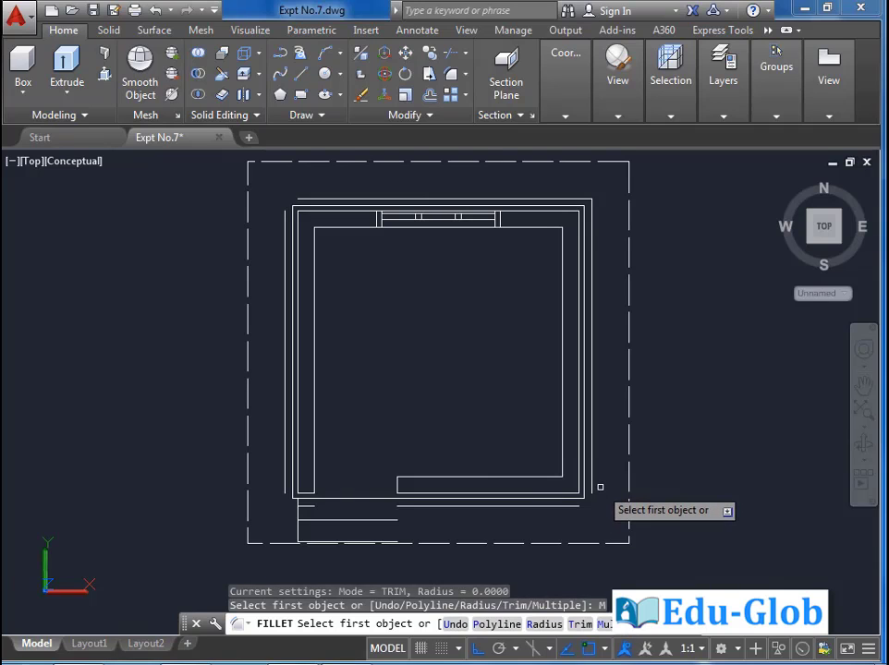
click(591, 484)
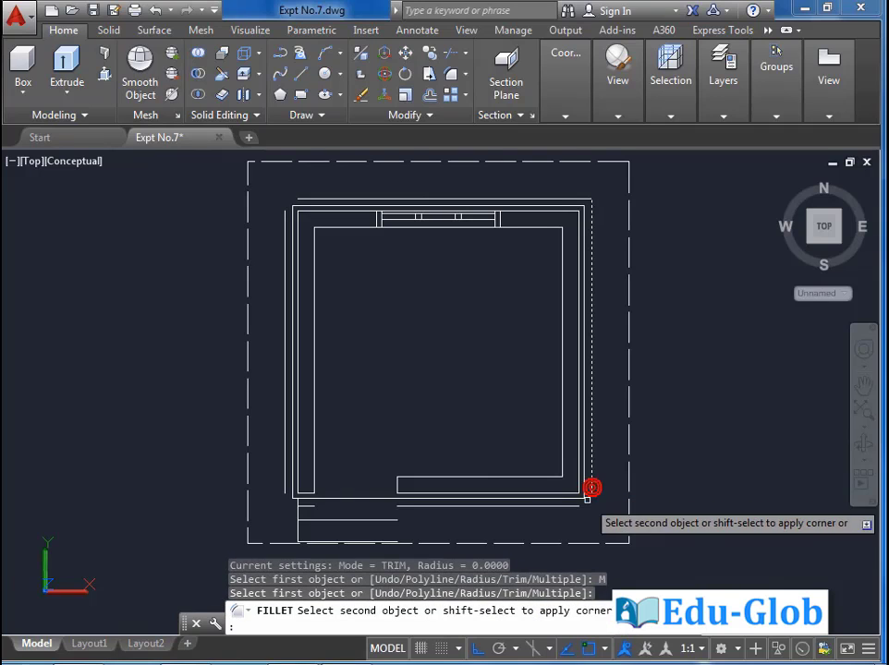
click(305, 506)
click(283, 491)
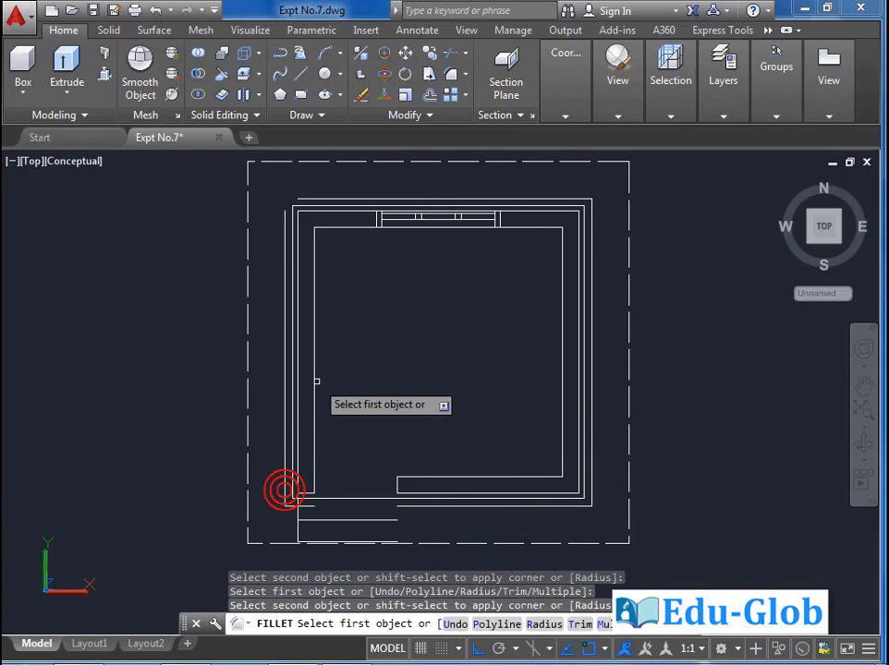
click(301, 197)
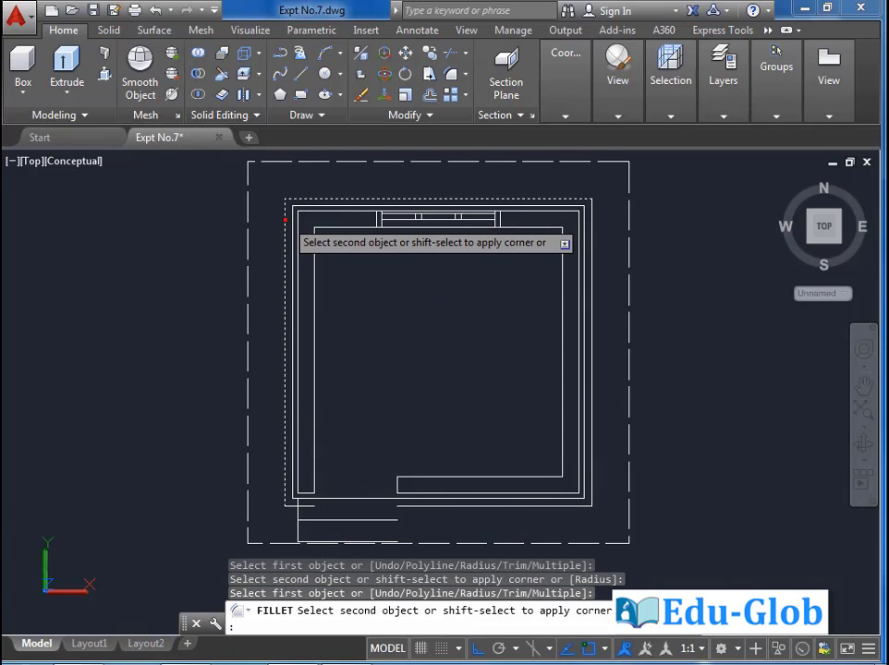
click(285, 219)
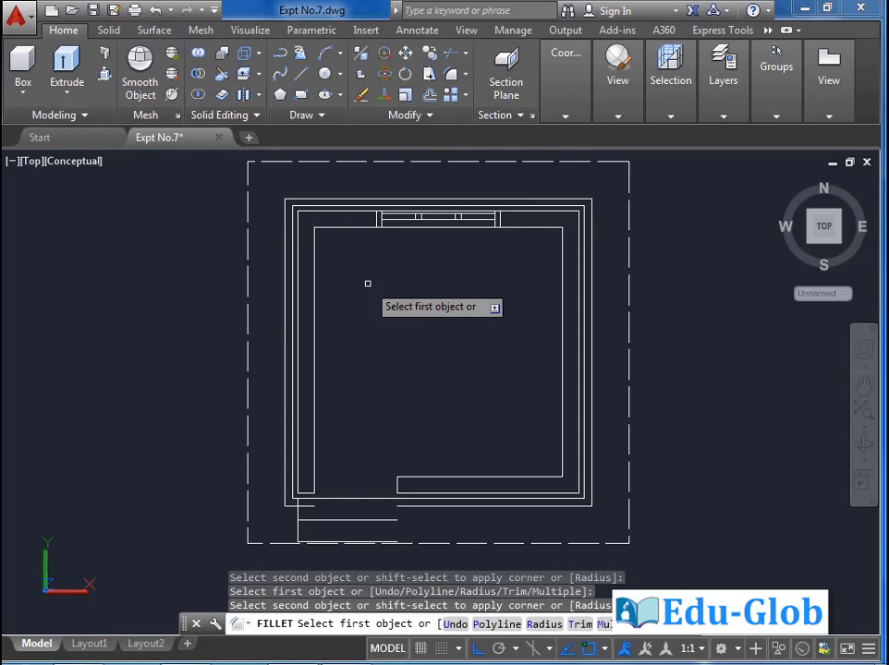
key(Escape)
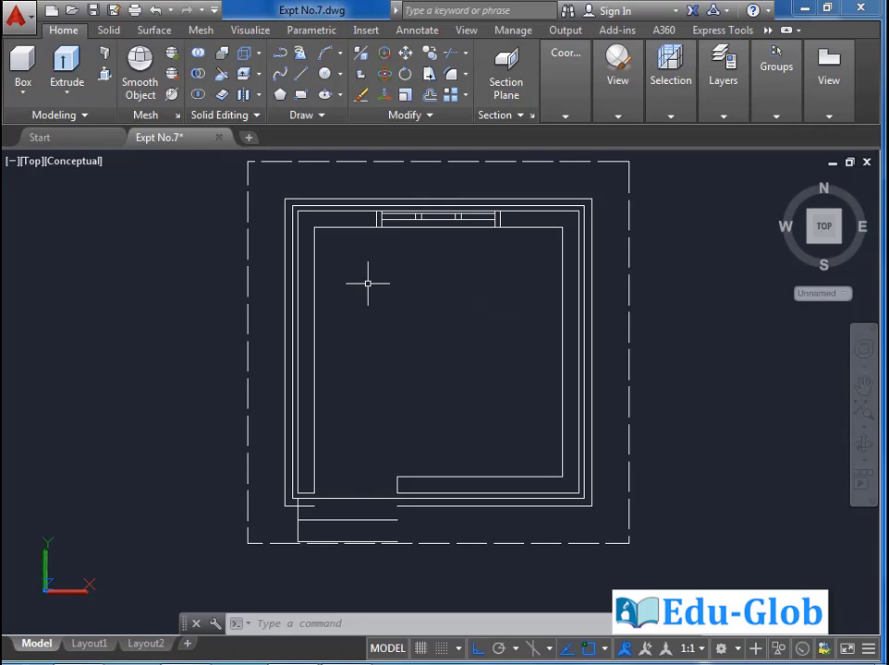
Switch to the SW Isometric view and frame the plan copy with the offset outline
click(30, 162)
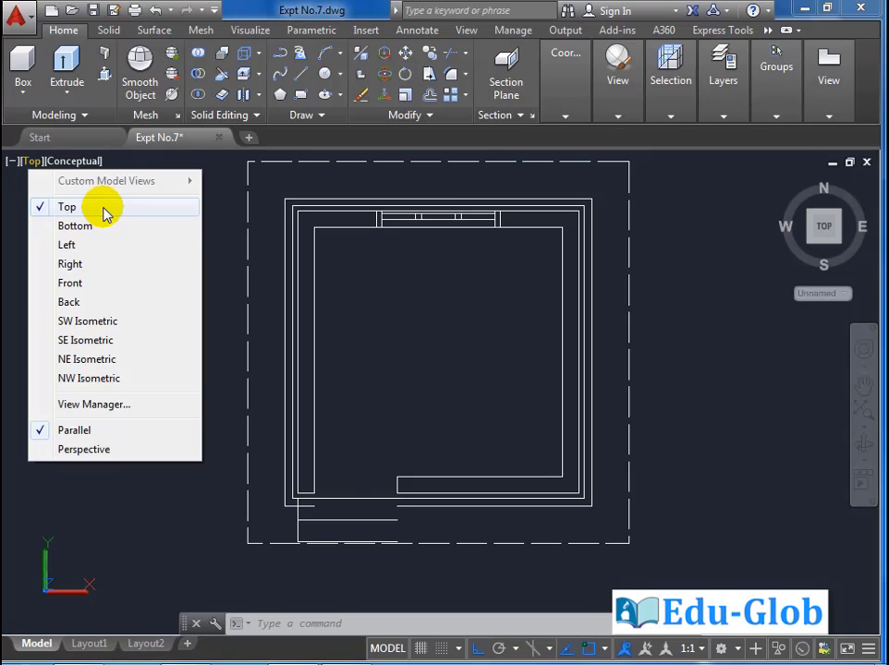
click(103, 321)
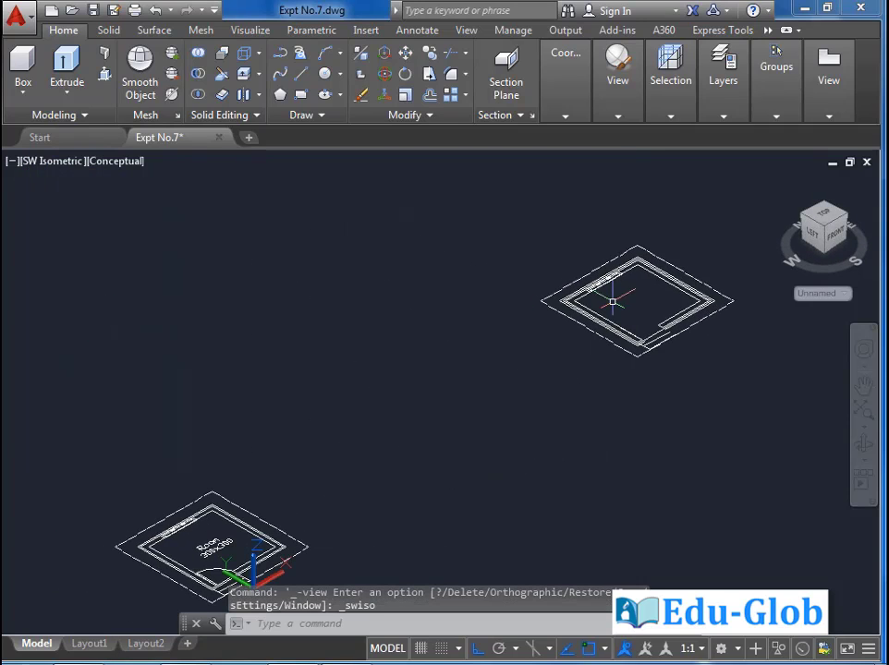
middle_drag(621, 303, 477, 377)
scroll(477, 378, up, 5)
scroll(477, 378, up, 2)
middle_drag(422, 414, 405, 433)
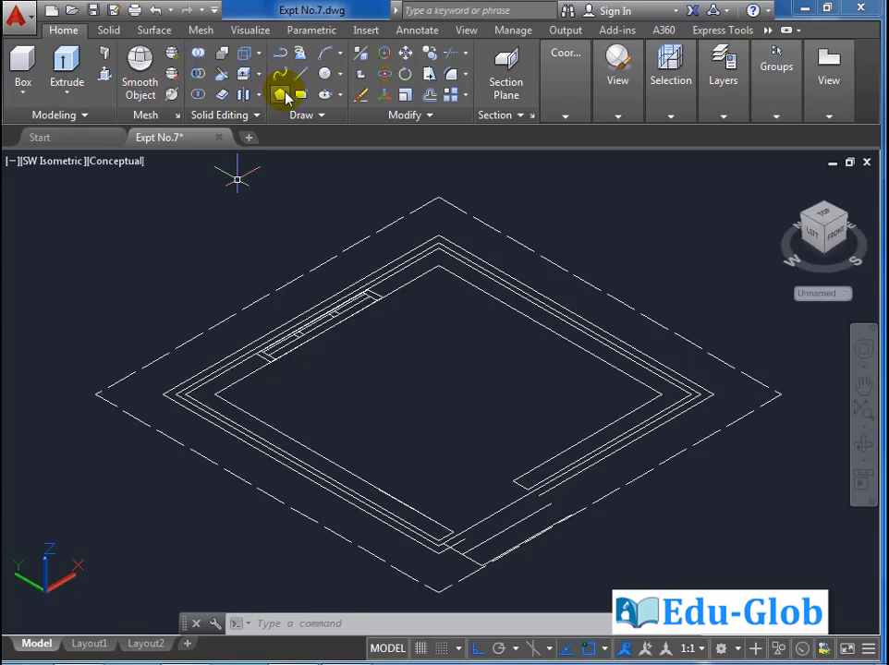
Draw a rectangle over the outermost offset outline, from its northwest corner to its southeast corner
click(302, 95)
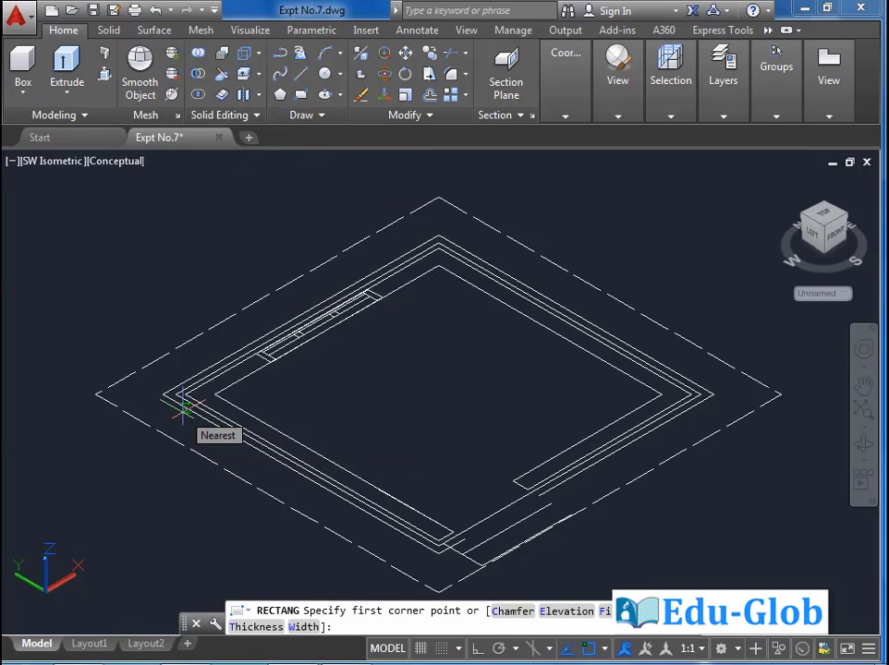
scroll(153, 363, up, 5)
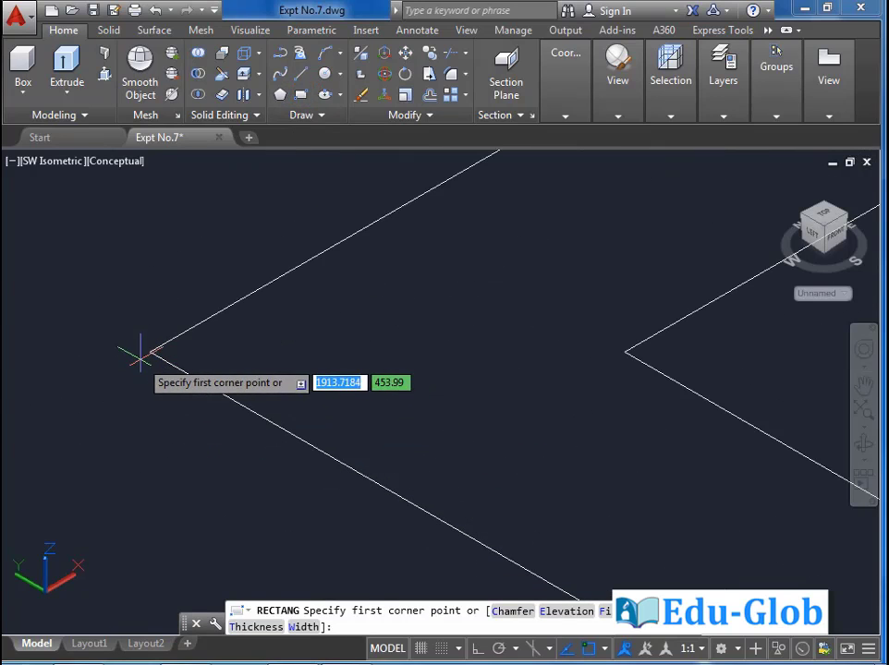
click(149, 352)
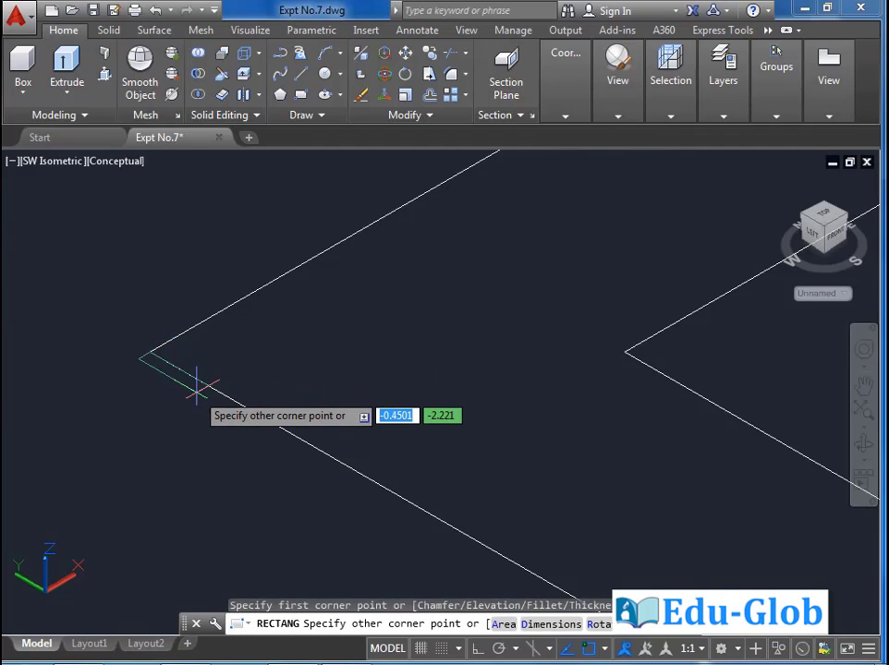
scroll(195, 386, down, 5)
scroll(278, 390, up, 6)
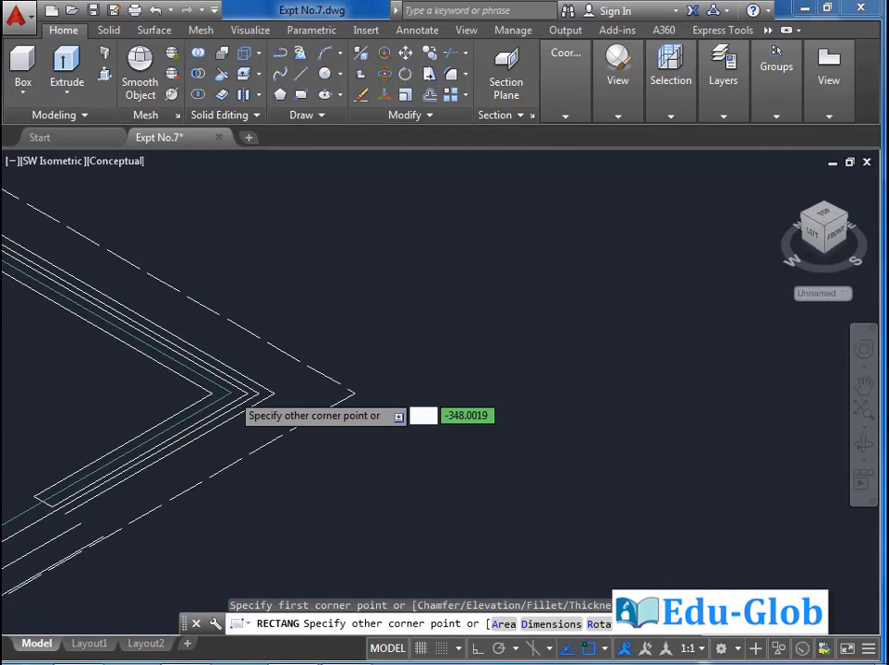
scroll(231, 392, up, 2)
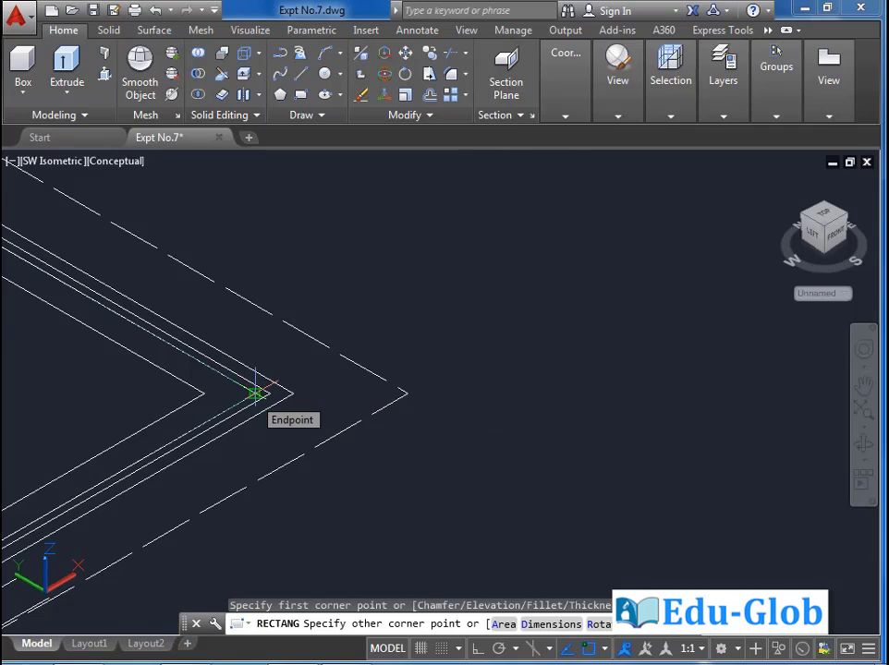
scroll(256, 393, up, 3)
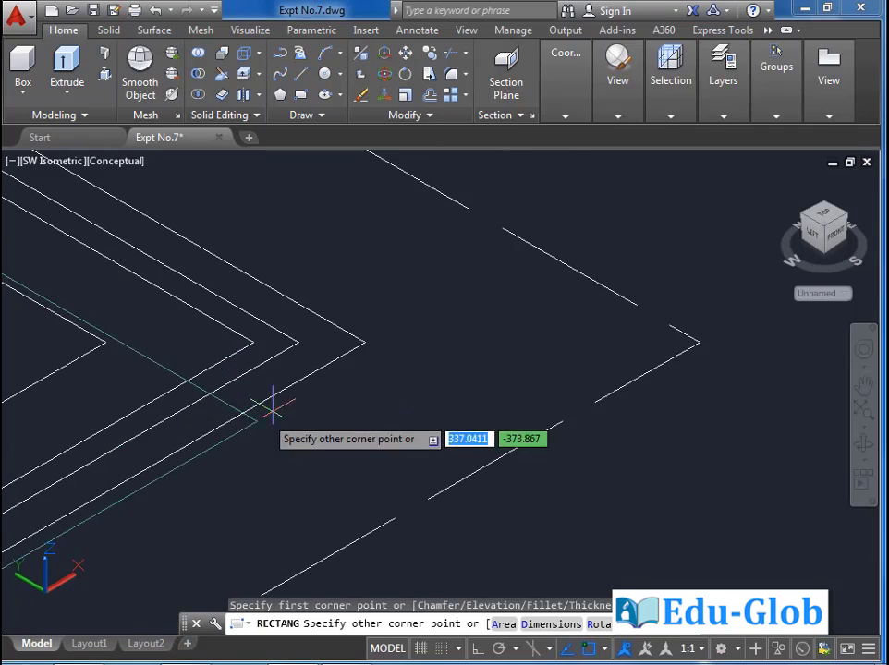
click(363, 341)
scroll(508, 453, down, 5)
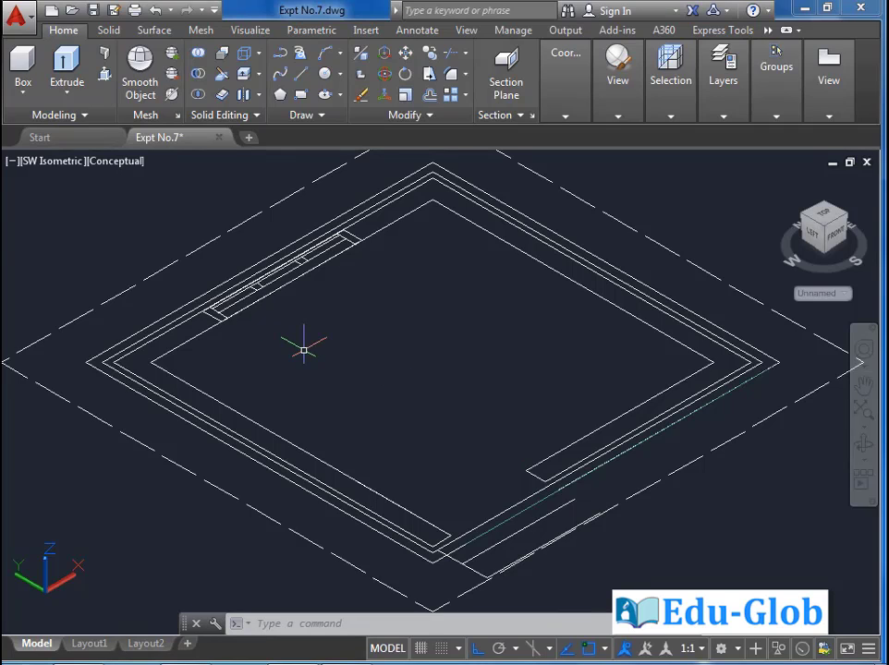
Extrude the outline rectangle upward by 10 units as the roof slab
click(65, 61)
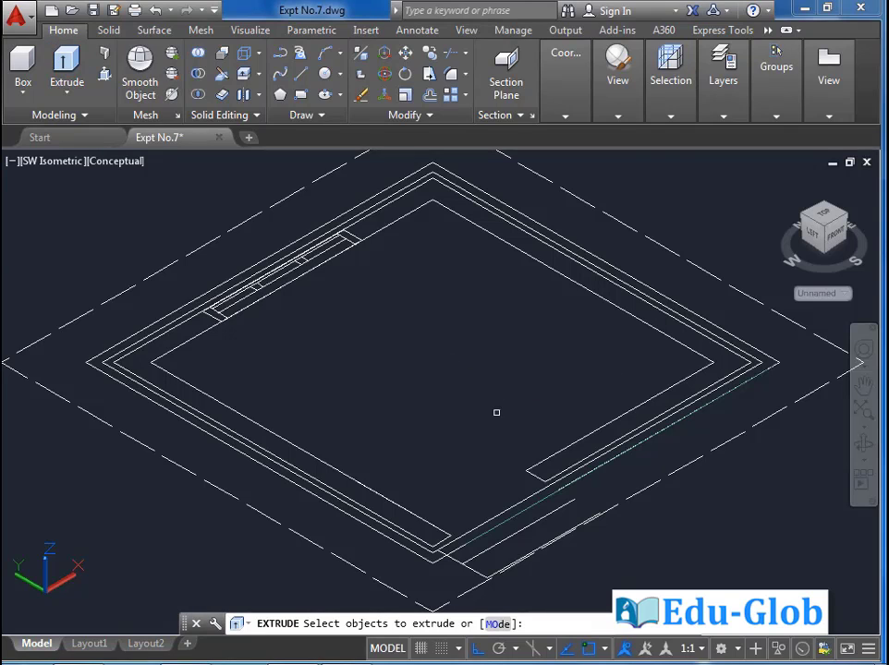
click(525, 512)
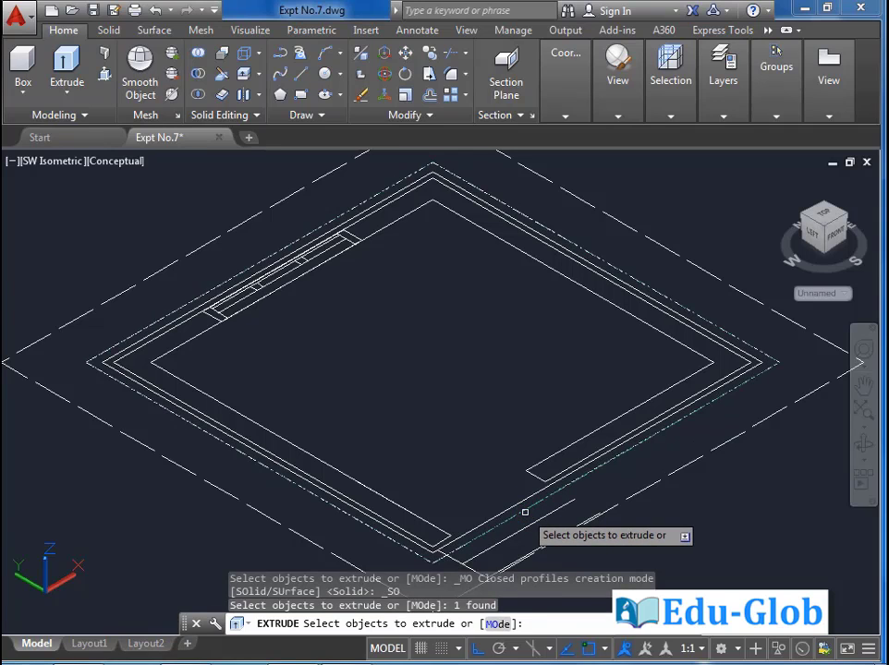
key(Return)
scroll(487, 262, down, 3)
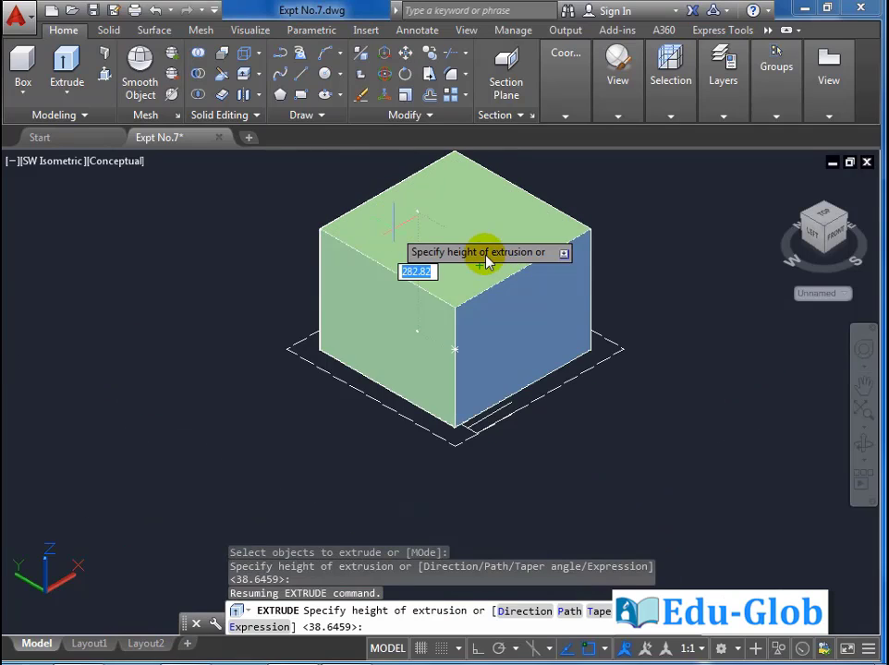
text(10)
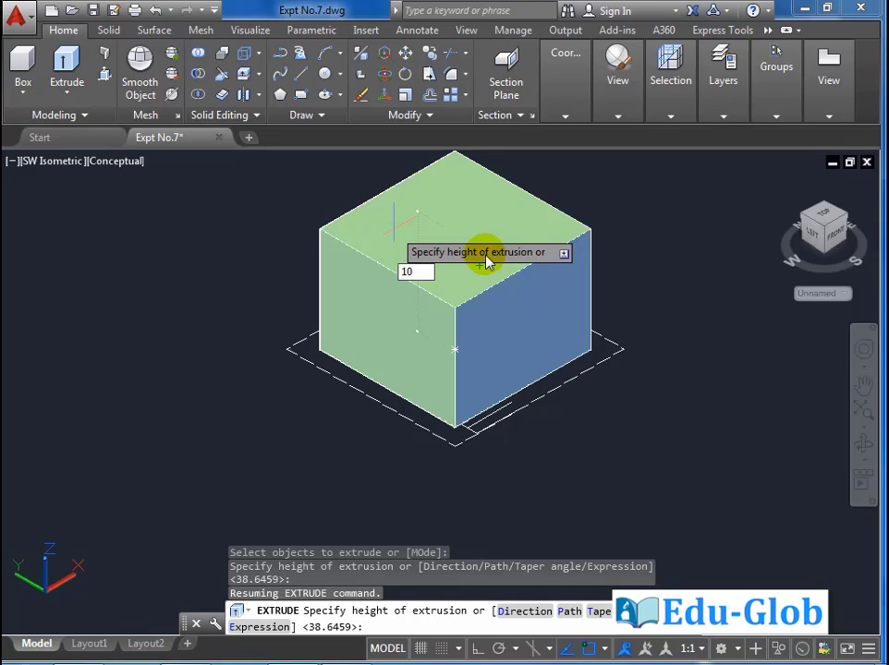
key(Return)
scroll(471, 360, up, 3)
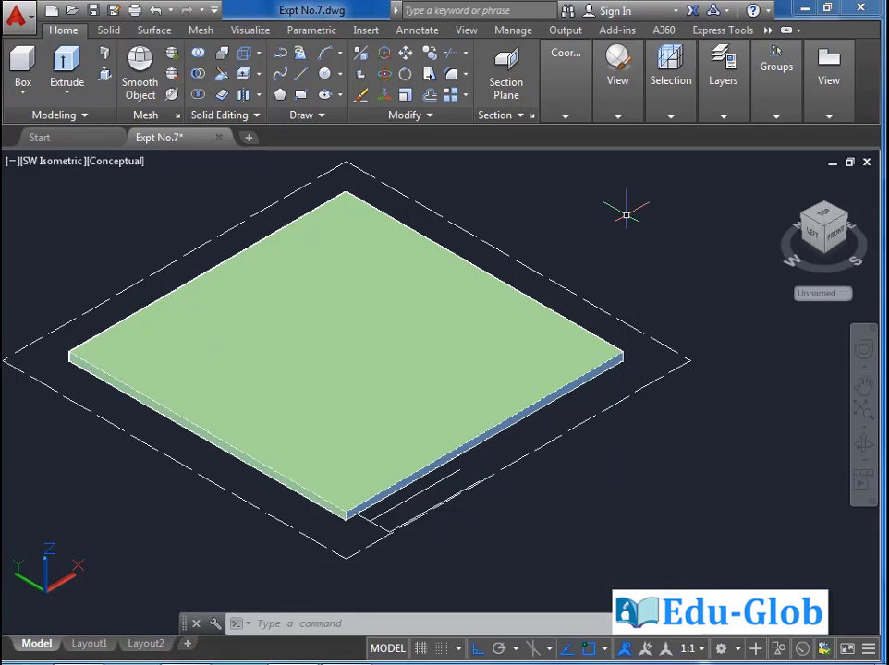
Thaw the Basement, Step, Sunshade and Wall layers
click(713, 102)
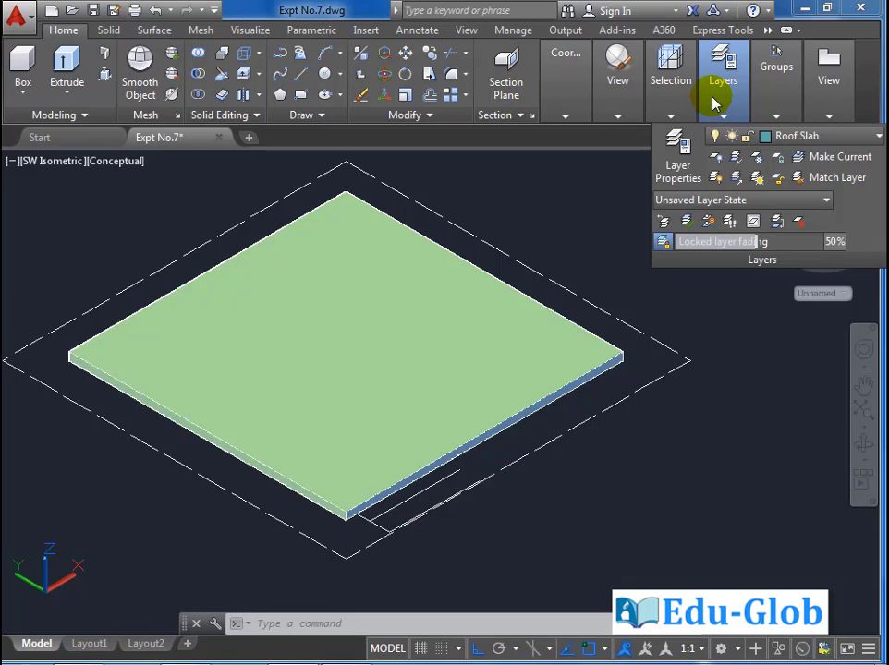
click(817, 137)
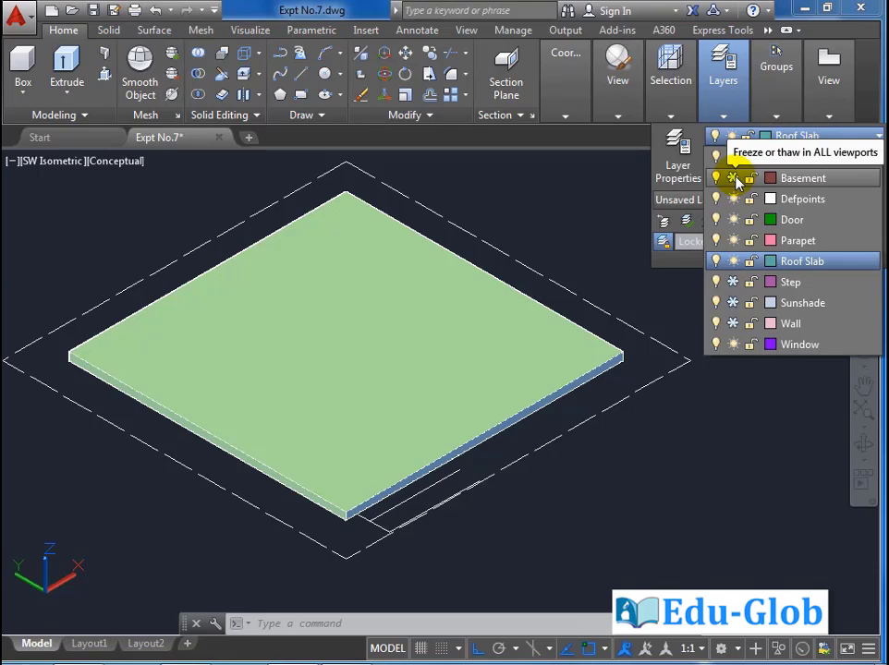
click(734, 178)
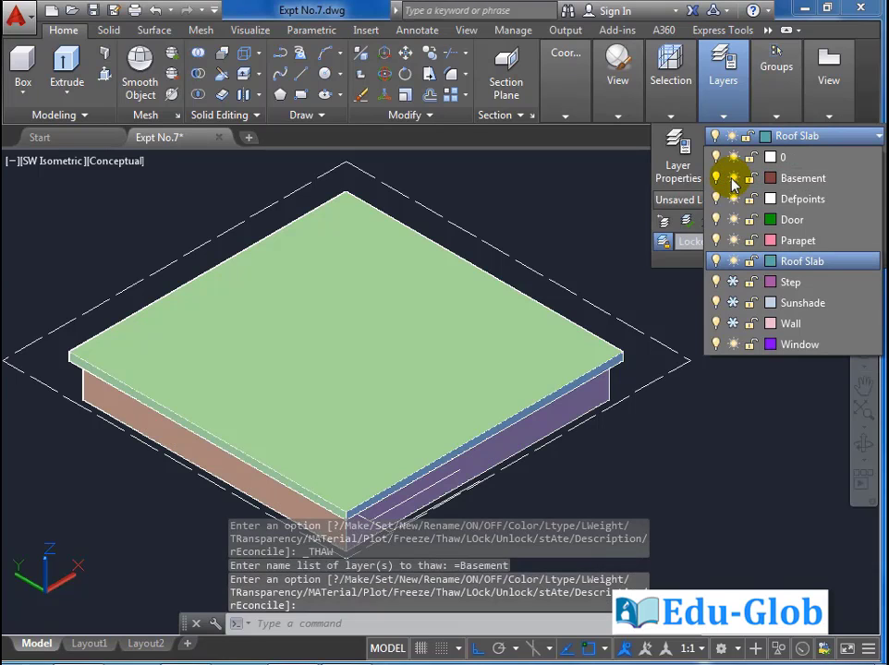
click(734, 282)
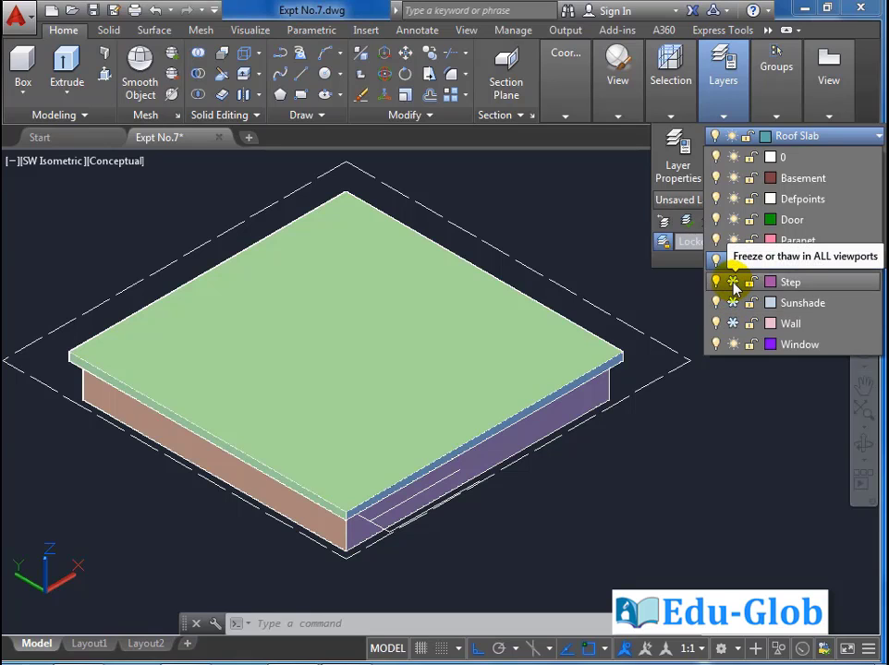
click(734, 282)
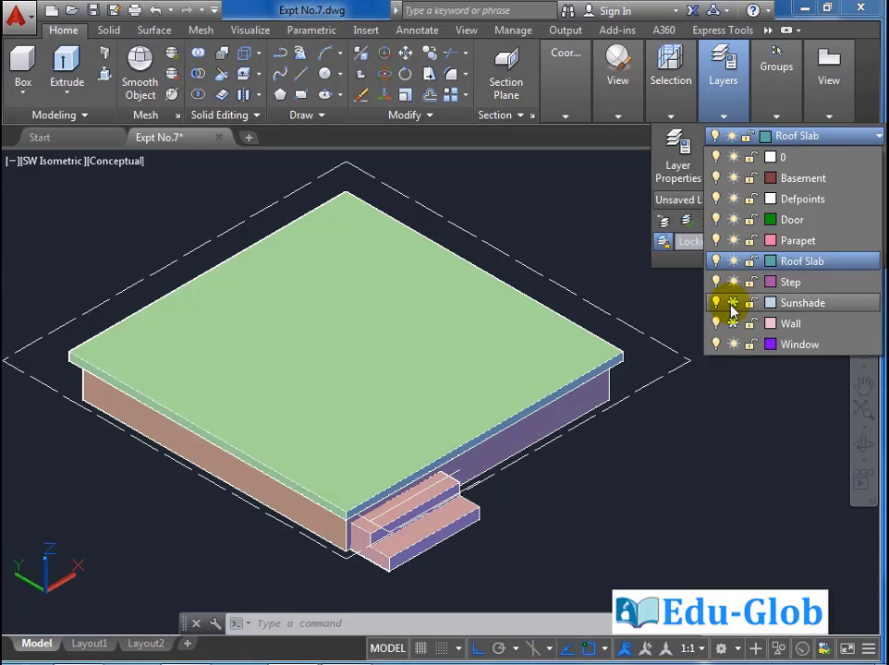
click(732, 303)
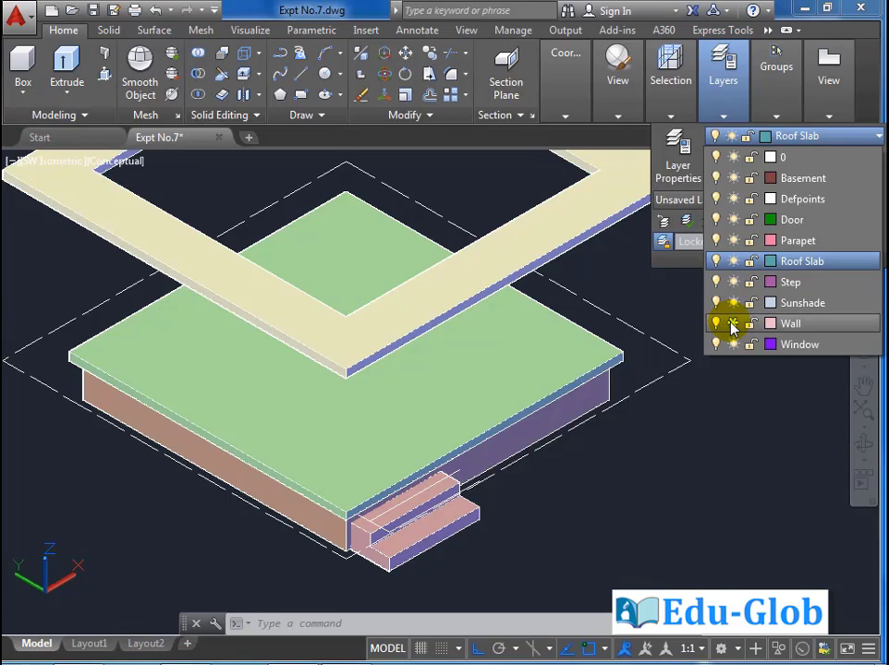
click(732, 324)
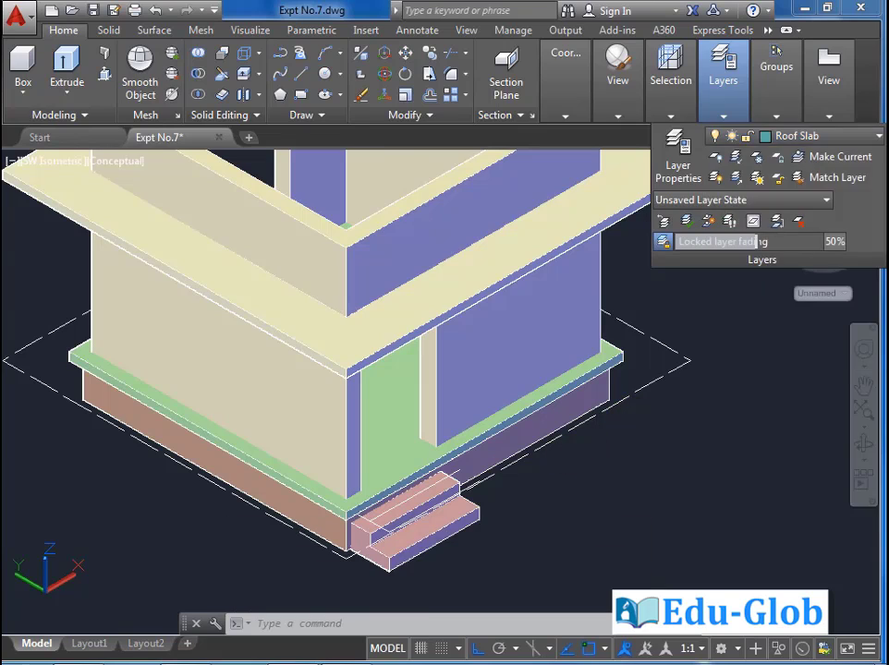
Move the roof slab 300 units straight up along the Z axis onto the top of the walls
scroll(526, 413, down, 3)
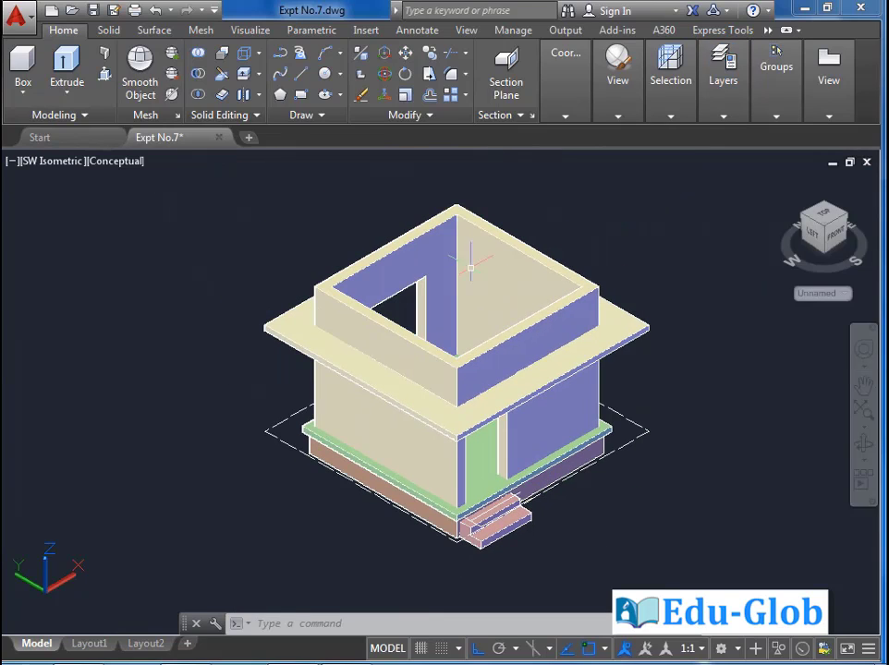
click(405, 53)
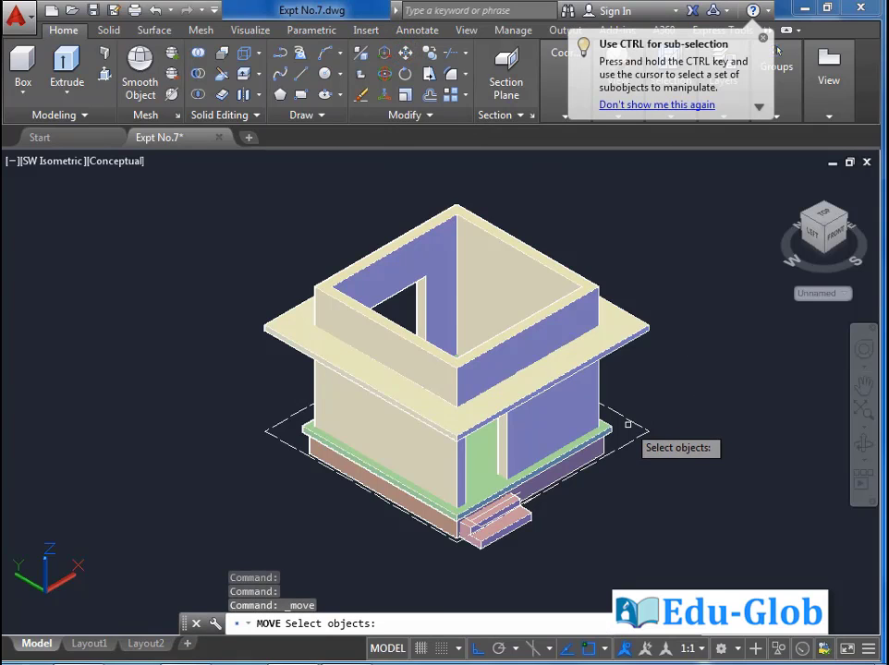
scroll(611, 427, up, 4)
click(597, 428)
scroll(600, 425, down, 6)
scroll(638, 429, up, 3)
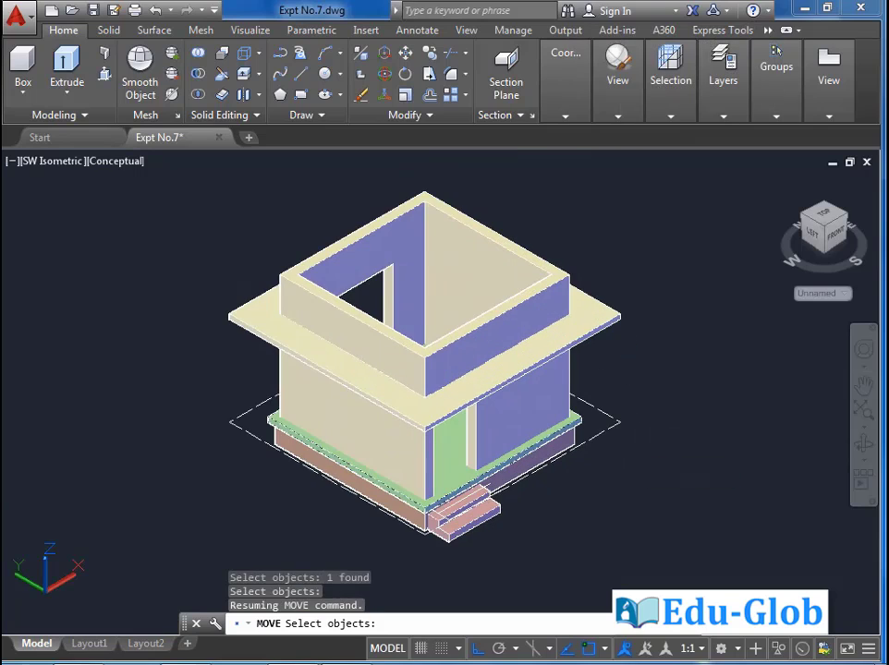
key(Return)
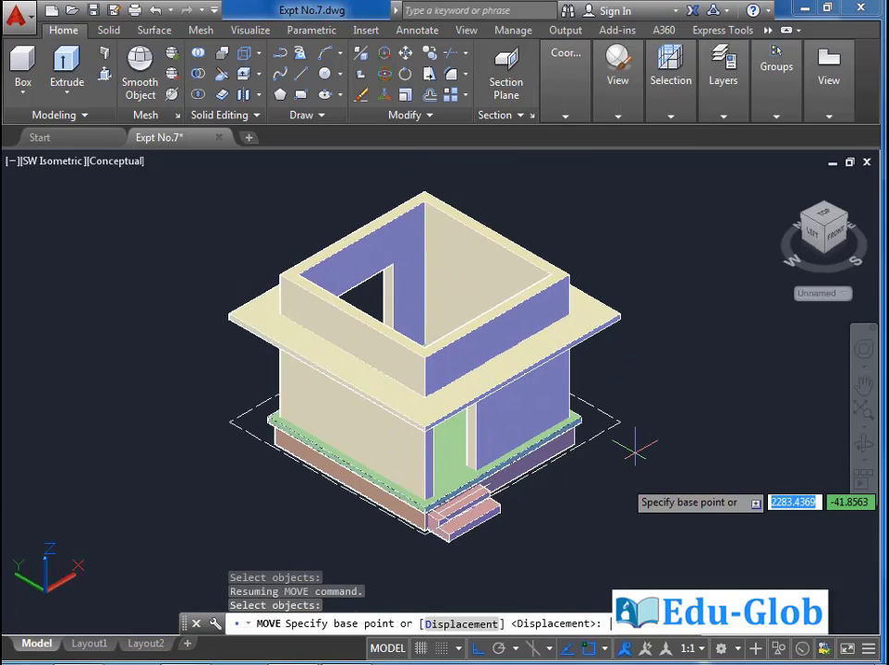
click(644, 533)
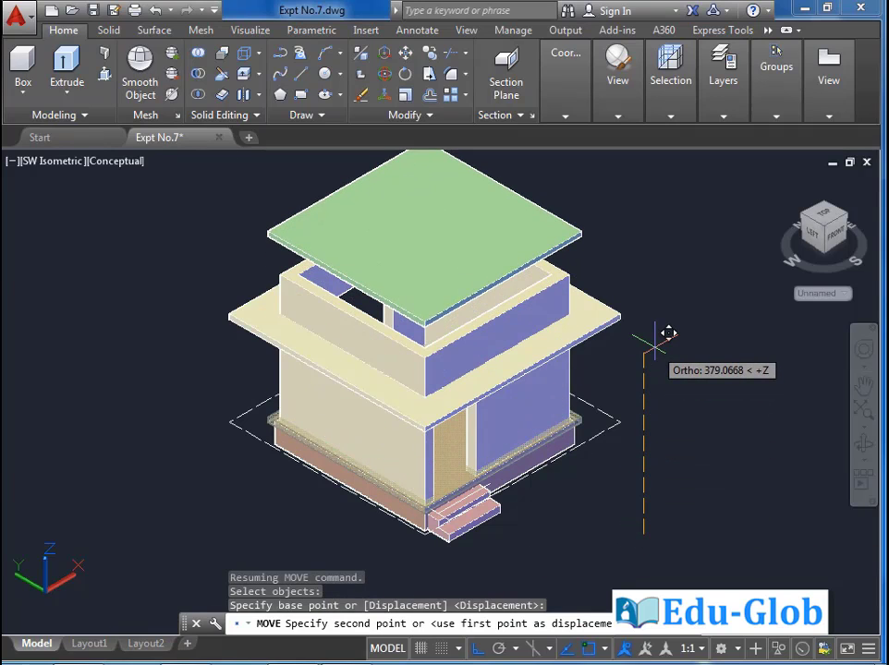
text(300)
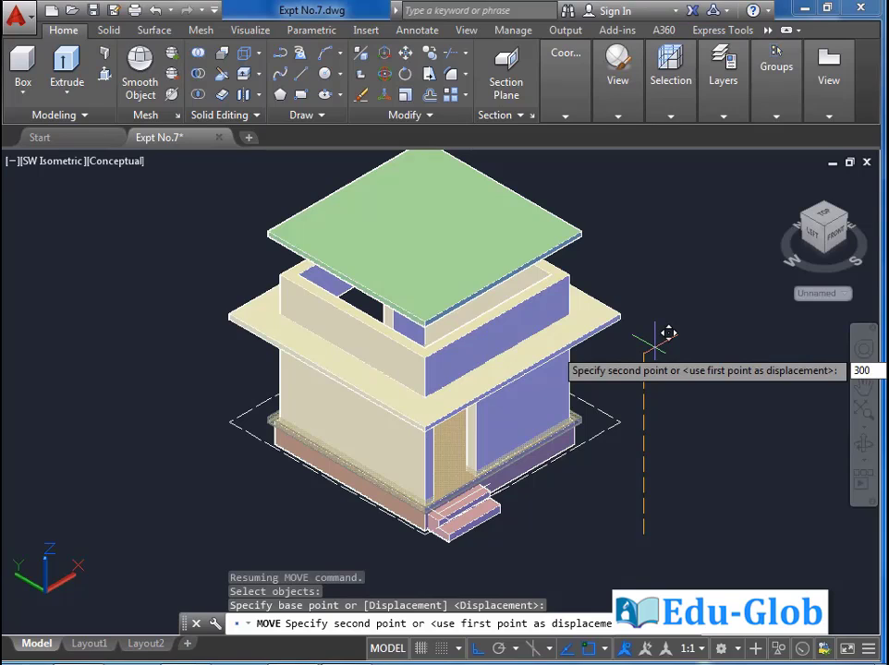
key(Return)
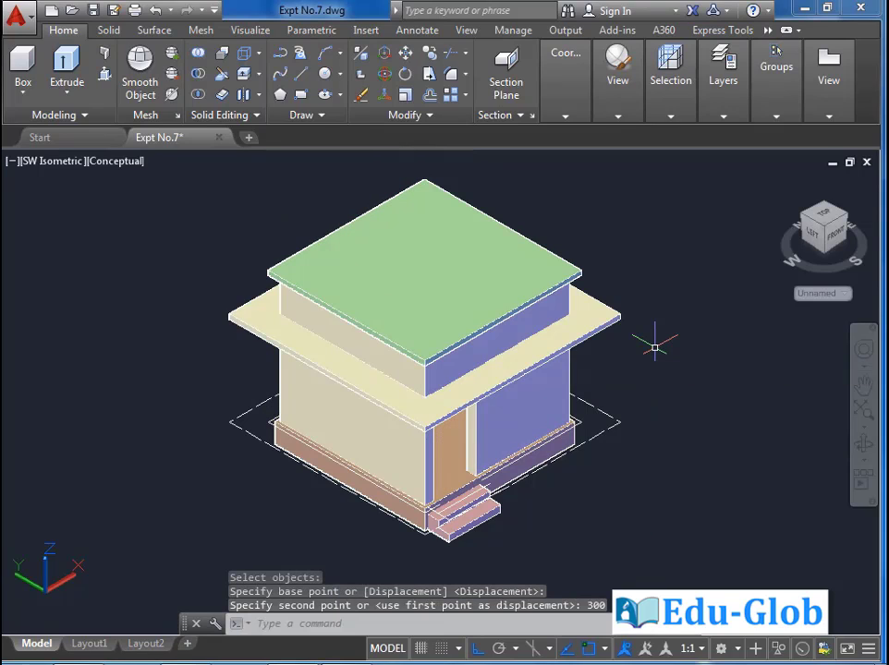
scroll(711, 396, down, 1)
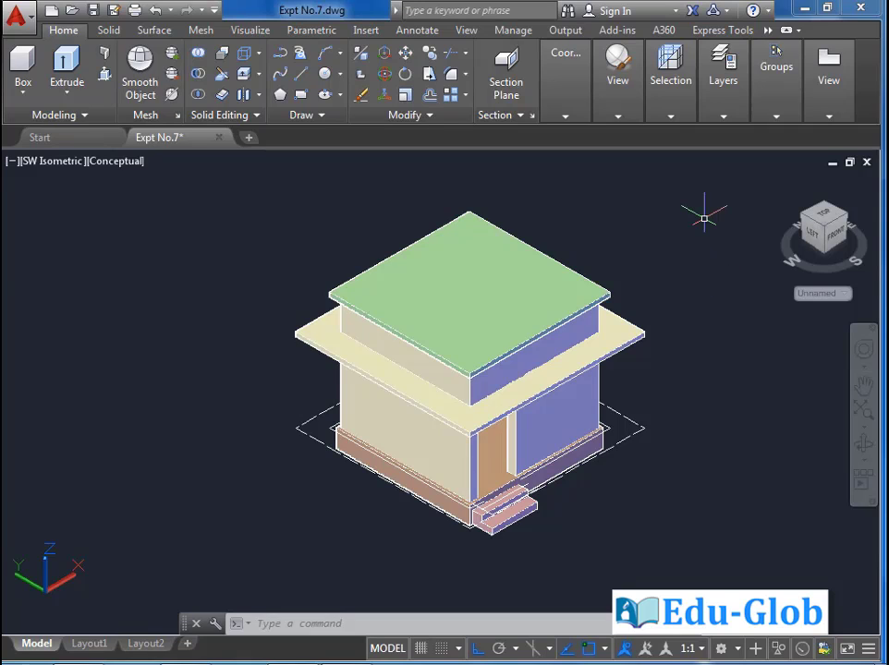
Freeze the Basement, Roof Slab, Step, Sunshade and Wall layers and make Parapet the current layer
click(727, 108)
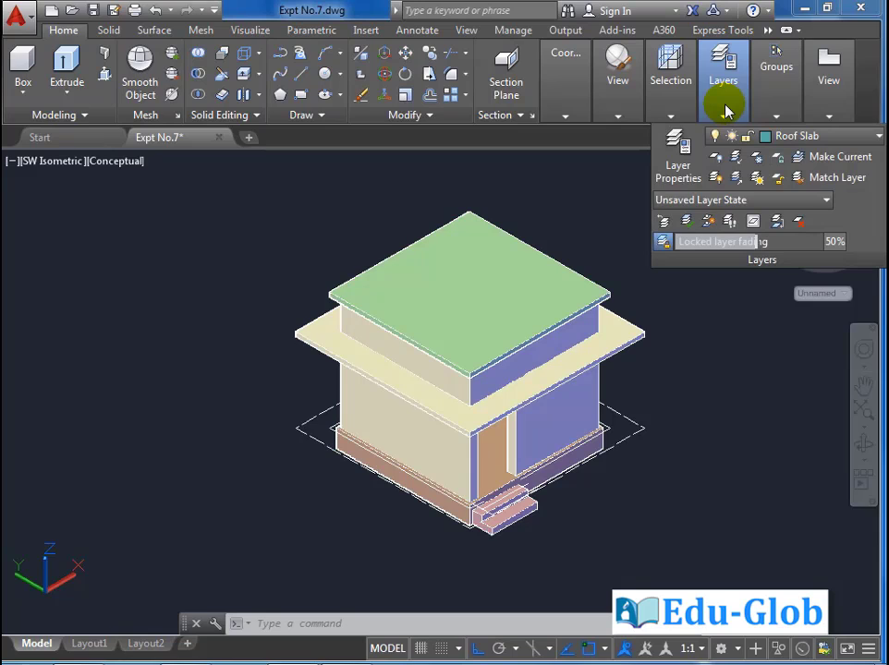
click(837, 135)
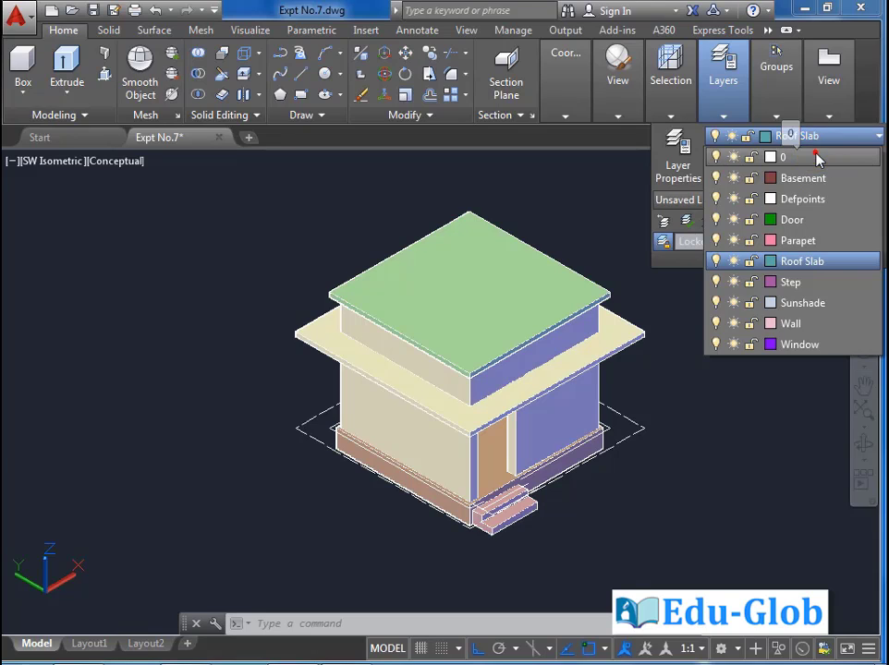
click(813, 158)
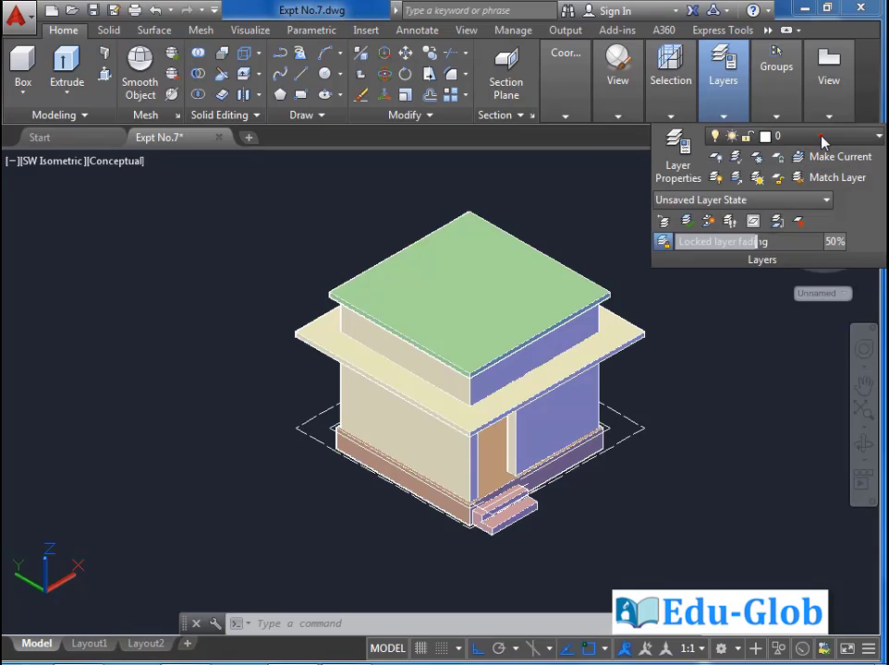
click(824, 138)
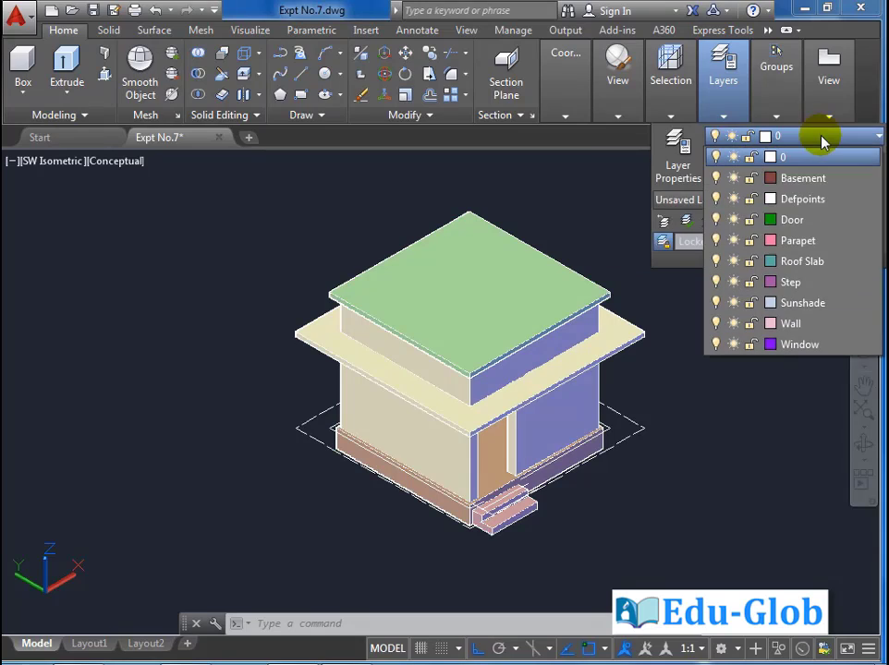
click(733, 179)
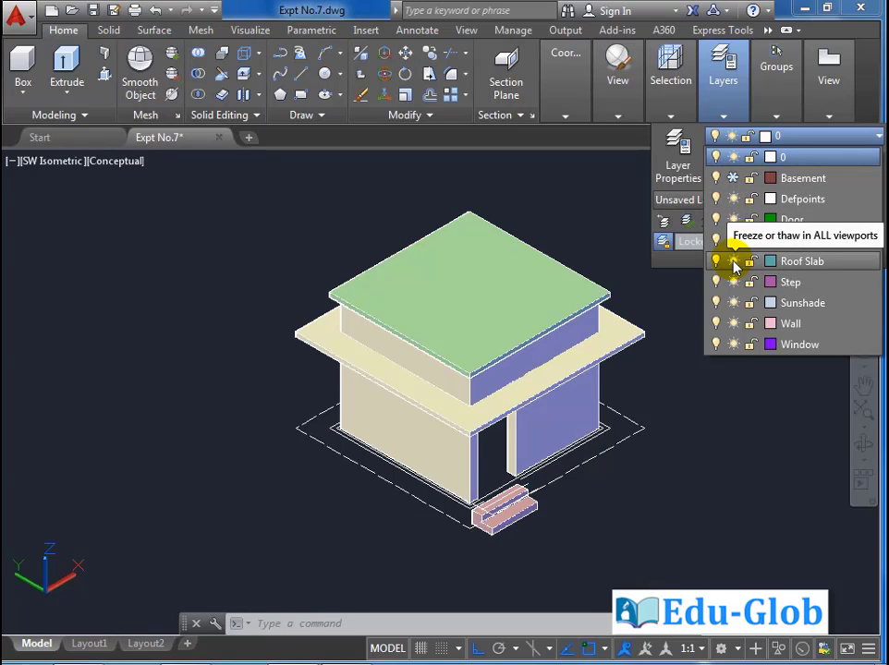
click(734, 261)
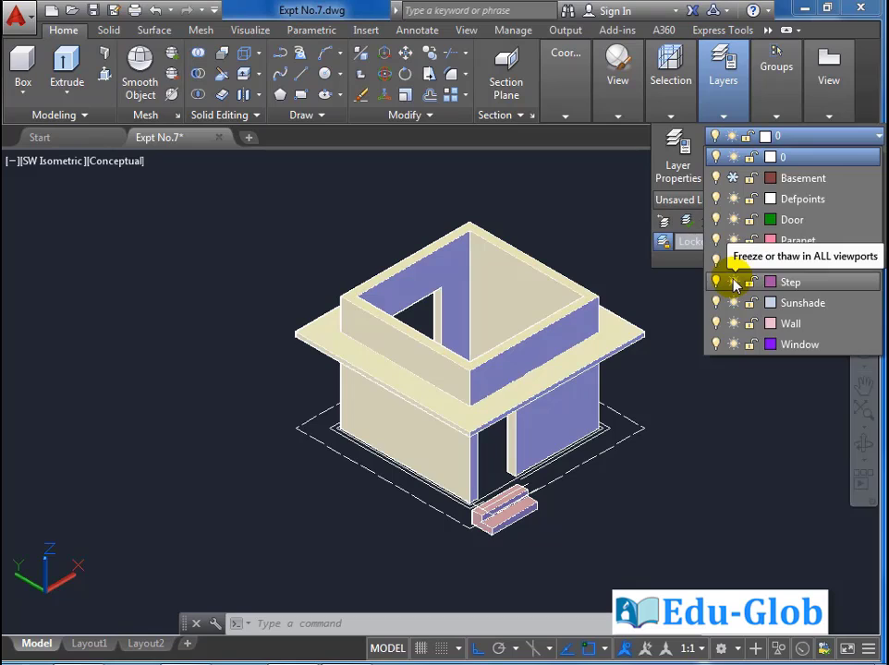
click(734, 282)
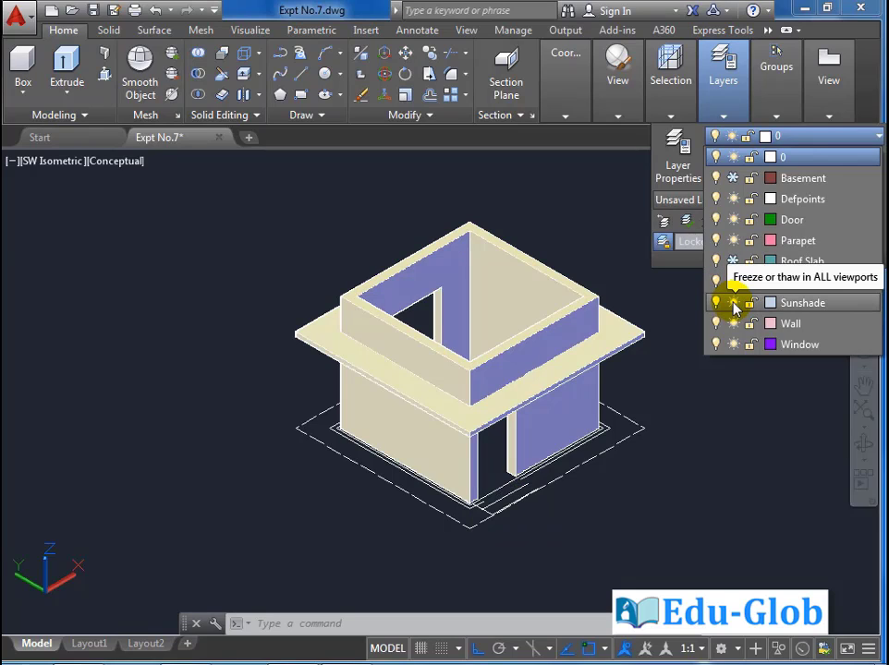
click(734, 304)
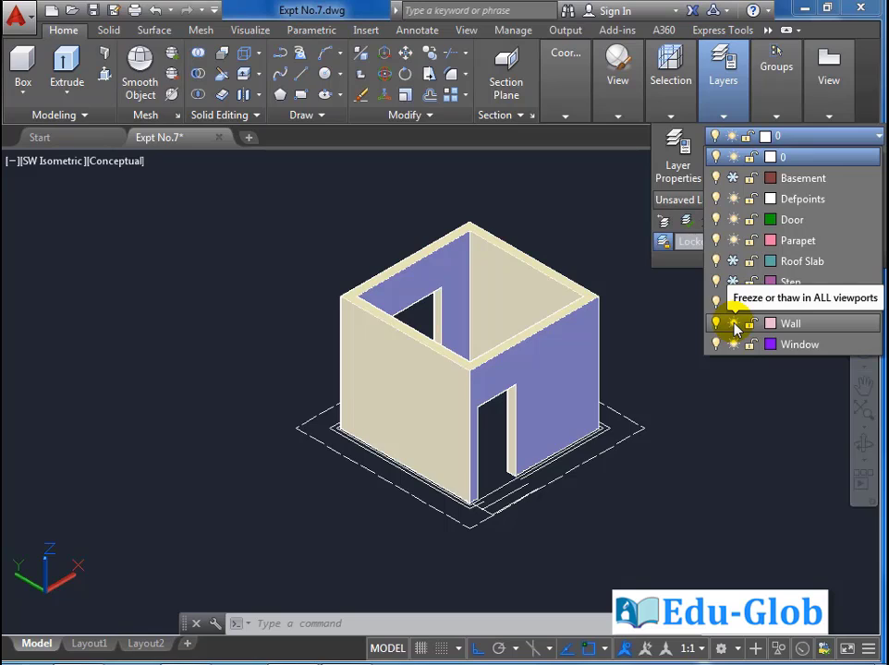
click(734, 324)
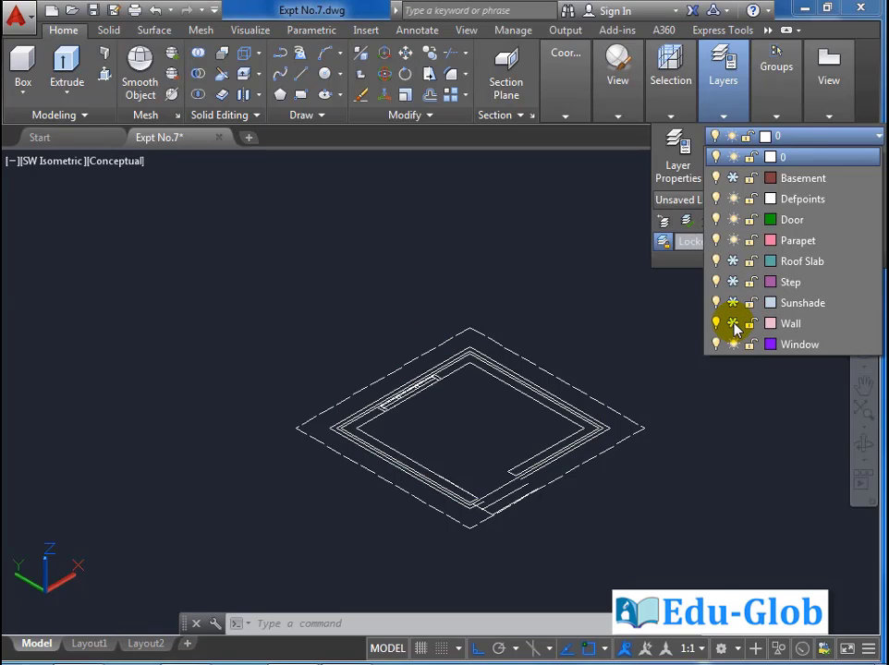
click(808, 241)
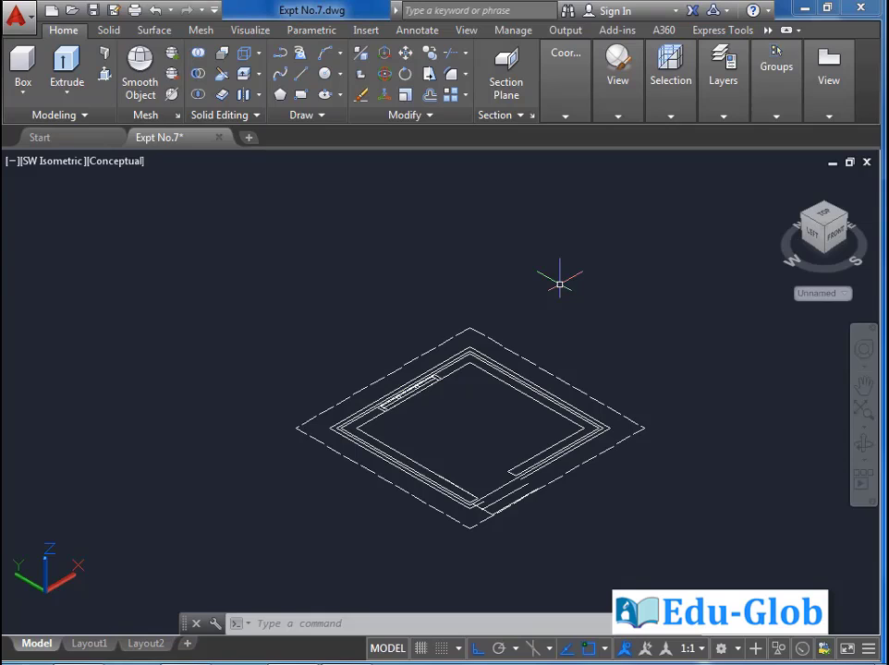
Switch to the Top view and frame the plan copy
click(70, 161)
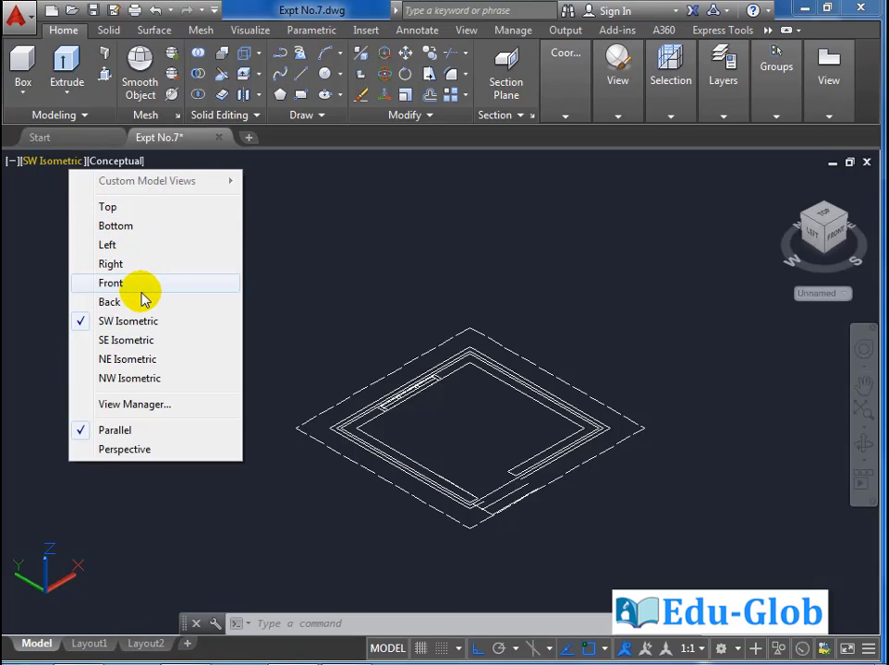
click(140, 207)
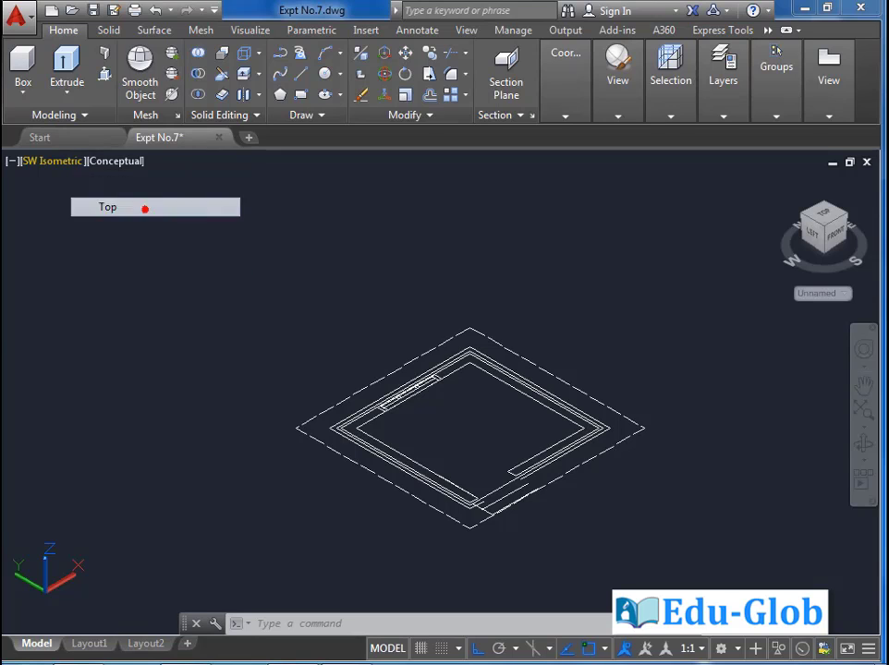
middle_drag(812, 448, 579, 474)
scroll(620, 415, up, 3)
middle_drag(542, 397, 490, 401)
scroll(491, 401, down, 1)
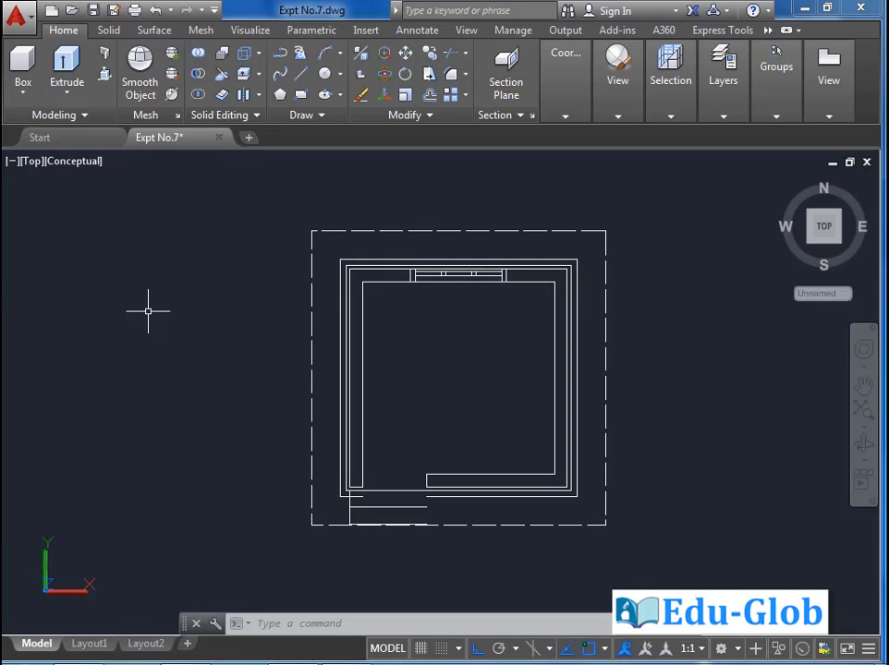
Set up a Polysolid with a height of 60, a width of 10 and left justification for the parapet
click(104, 55)
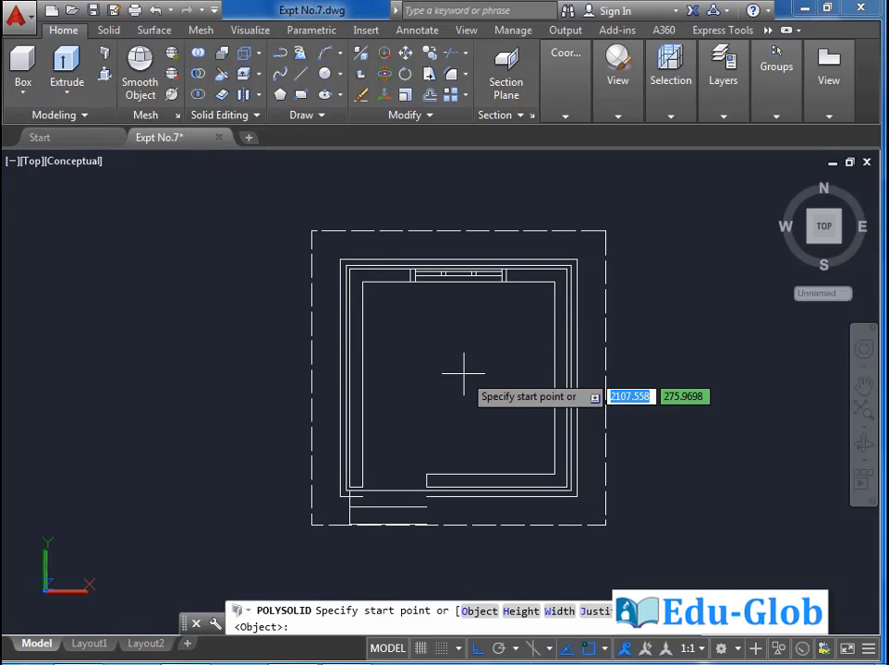
click(523, 612)
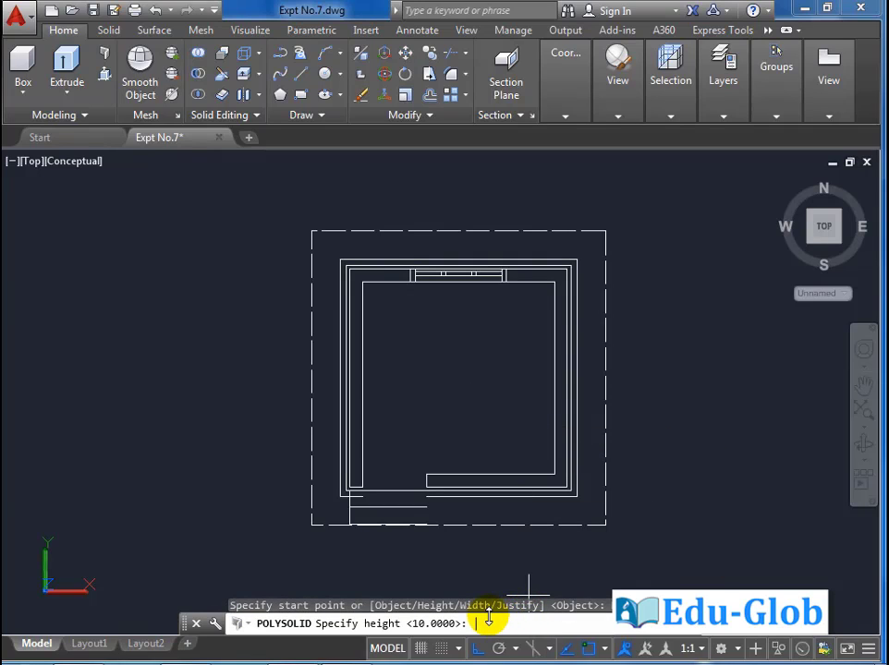
text(60)
key(Return)
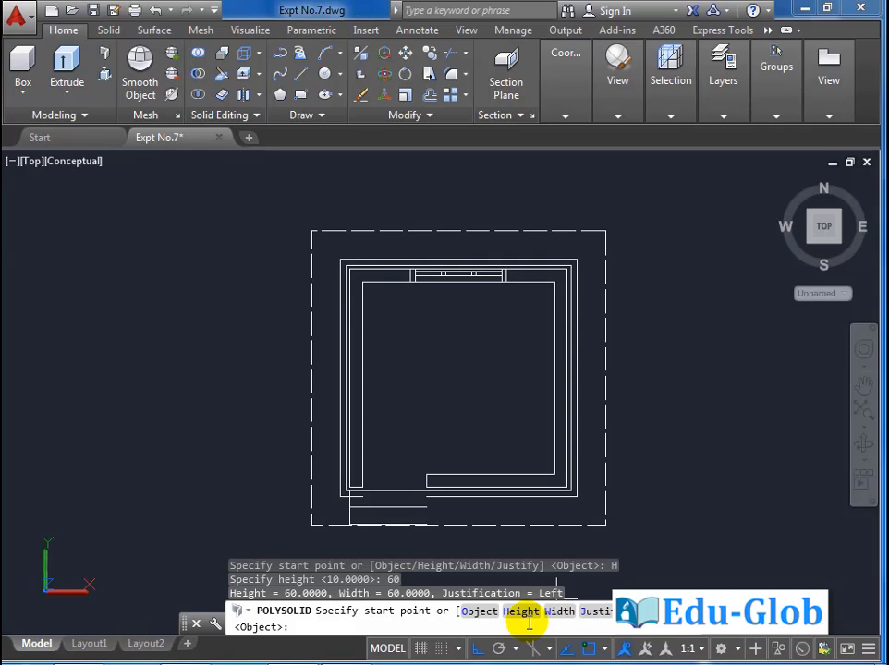
click(561, 611)
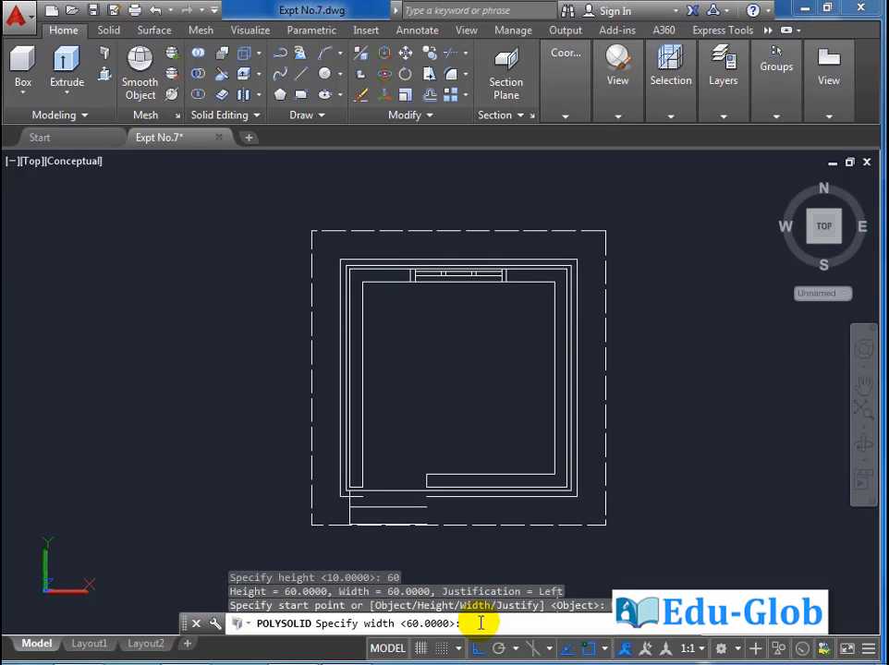
text(10)
key(Return)
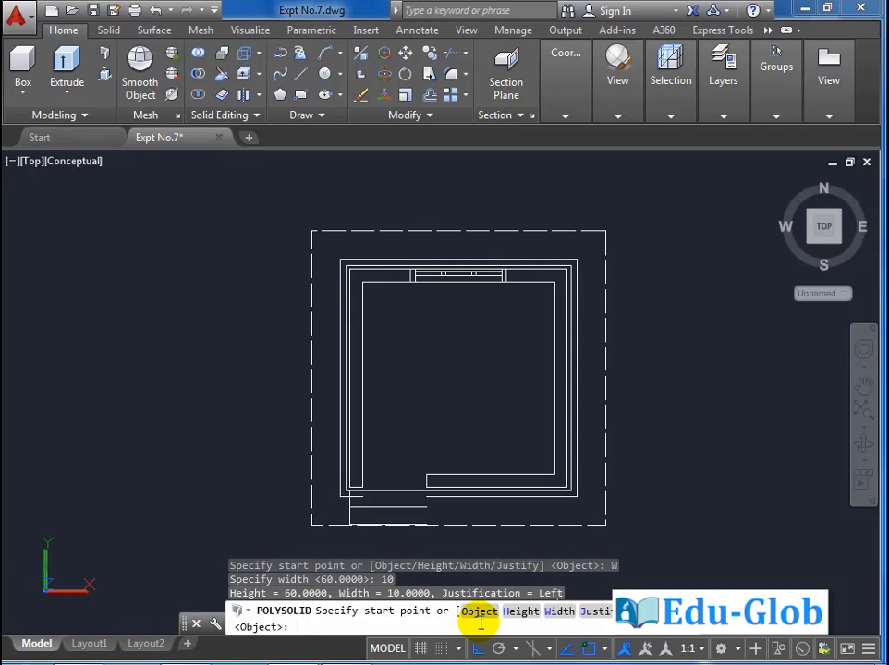
click(592, 617)
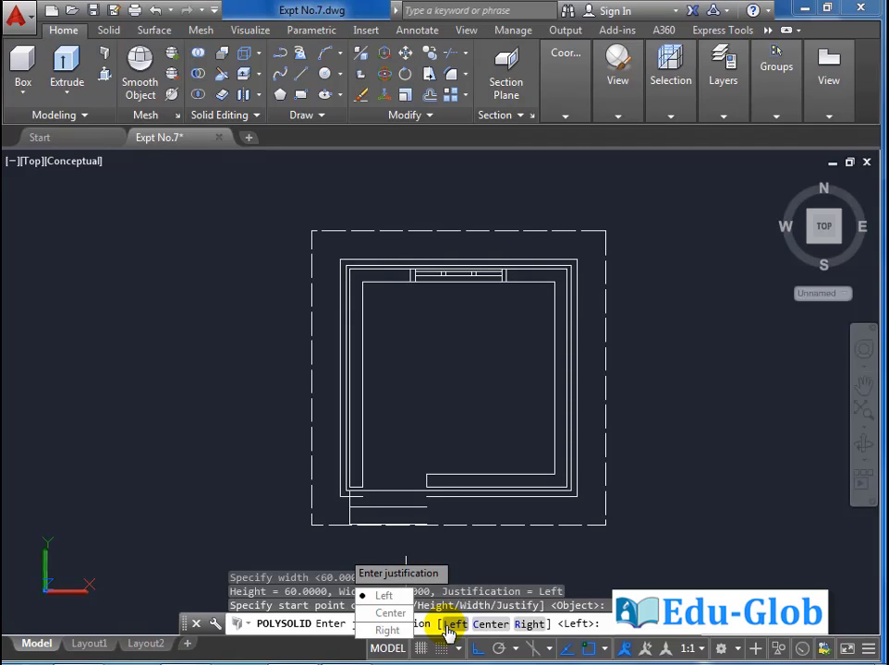
click(452, 625)
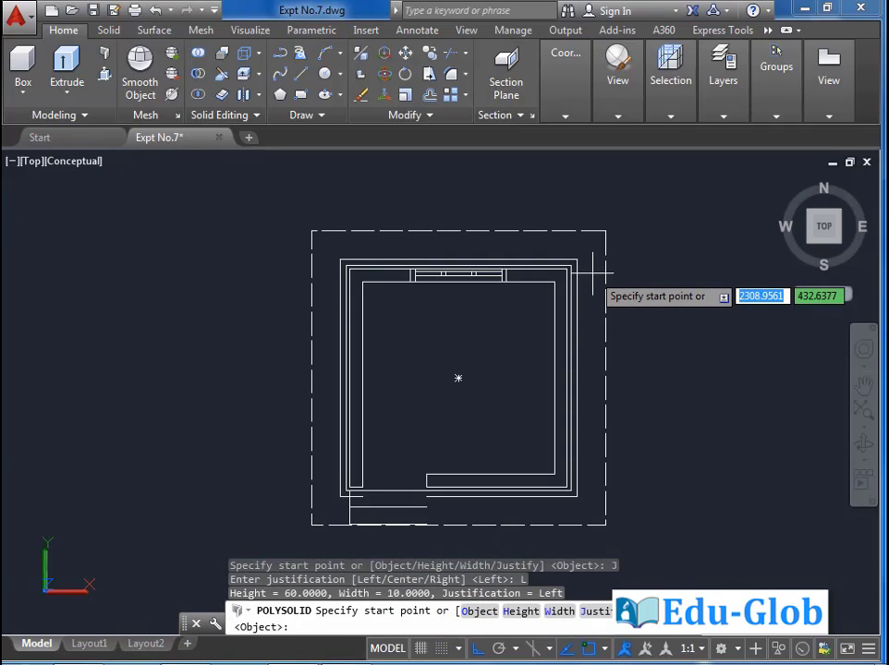
Draw the parapet's east side from the north-east to the south-east corner of the plan's outermost solid outline
scroll(593, 273, up, 3)
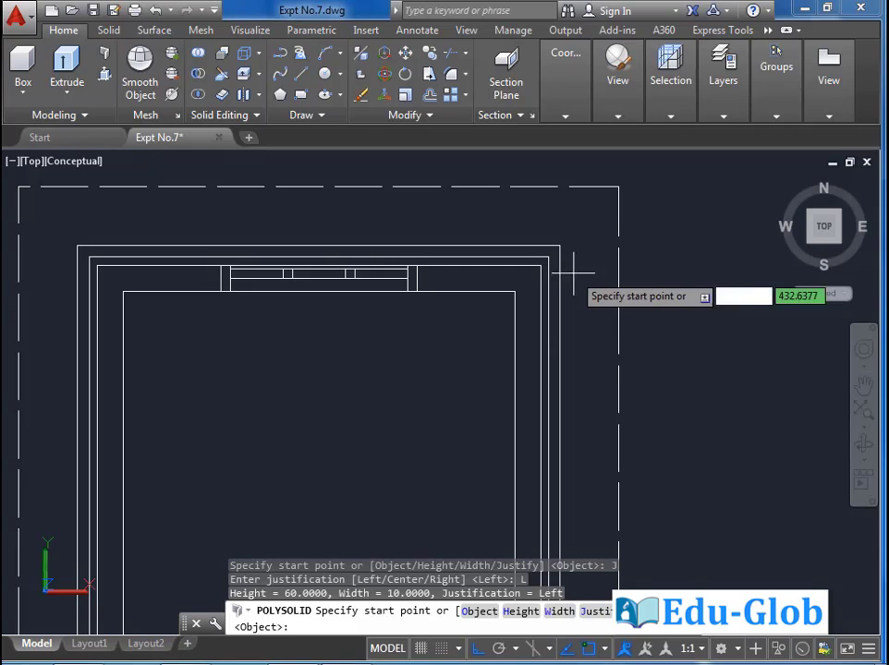
scroll(573, 266, up, 2)
click(574, 216)
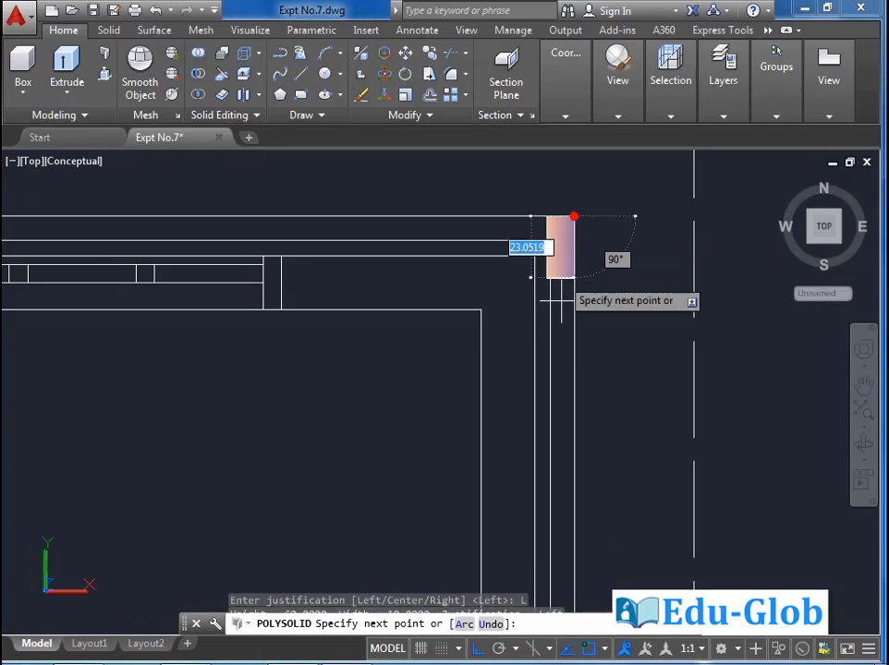
scroll(562, 298, down, 5)
scroll(559, 357, up, 5)
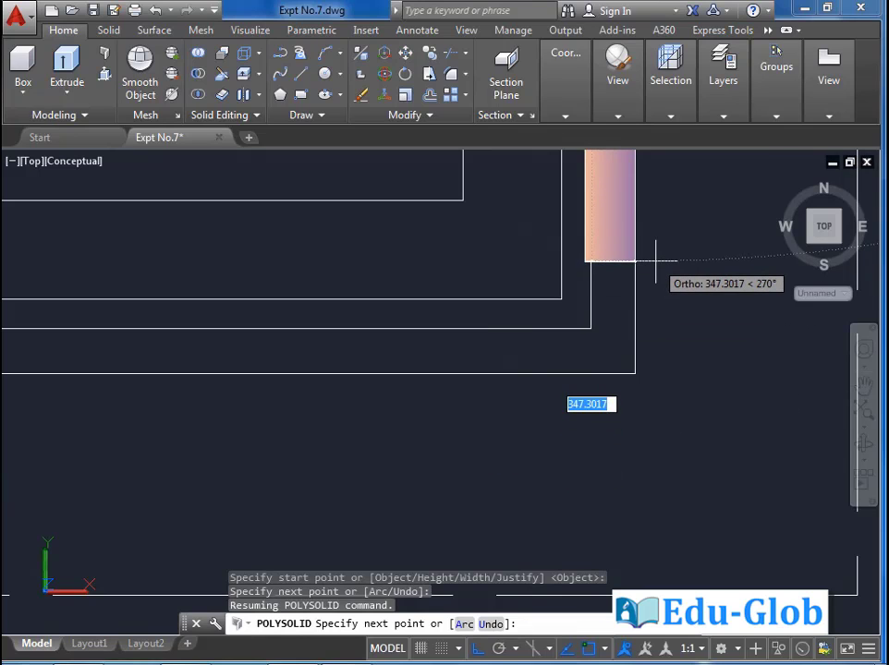
click(635, 374)
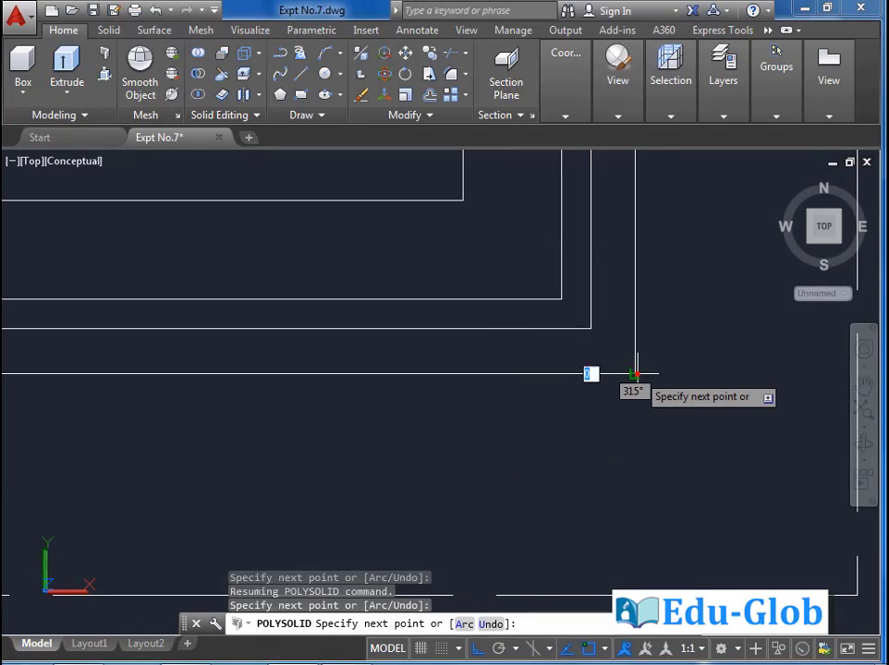
Continue the parapet polysolid along the south side to the south-west corner of the same outline
scroll(472, 384, down, 3)
scroll(476, 380, up, 5)
scroll(285, 397, up, 1)
middle_drag(276, 399, 530, 398)
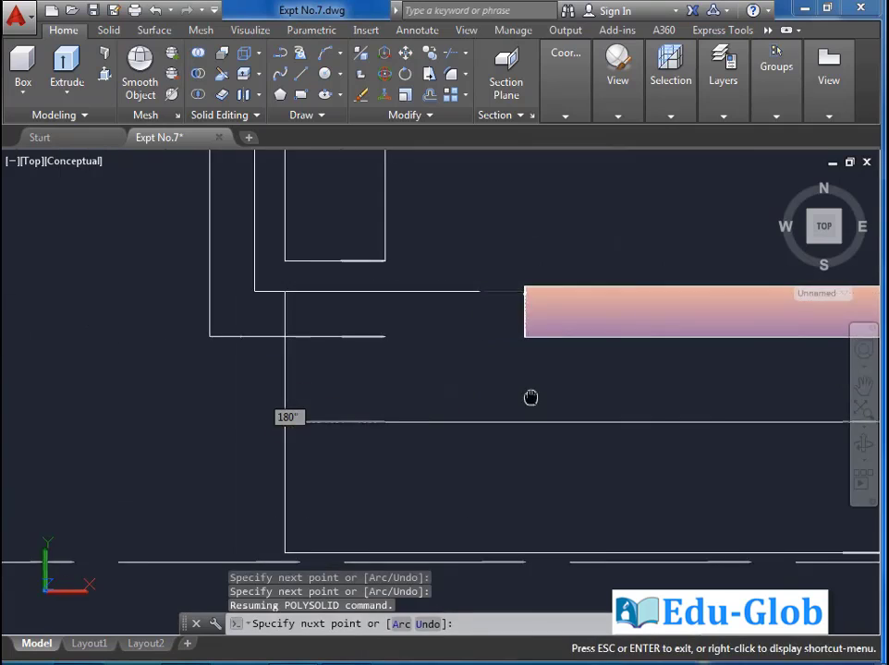
scroll(243, 347, up, 3)
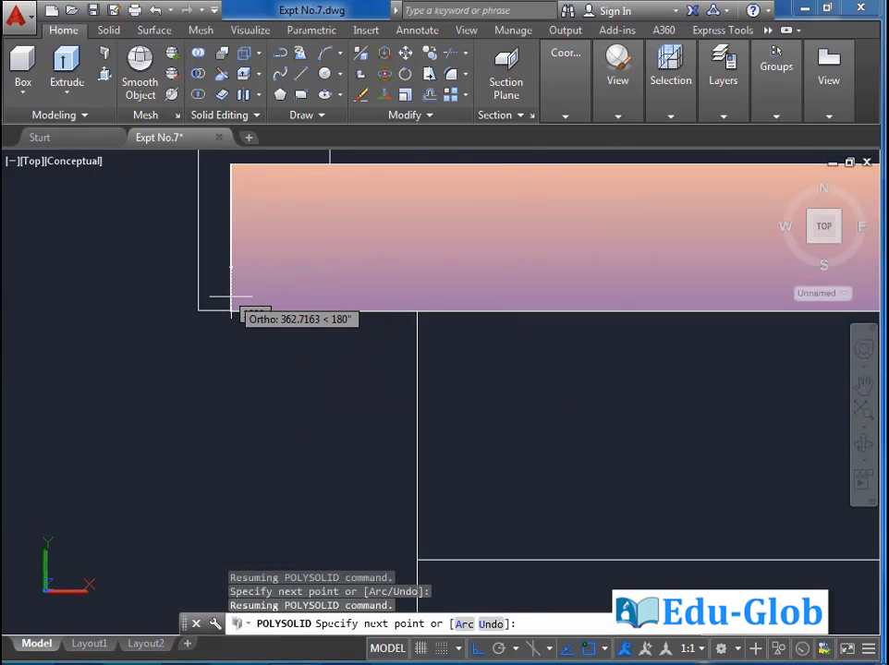
scroll(221, 303, down, 4)
scroll(220, 305, up, 3)
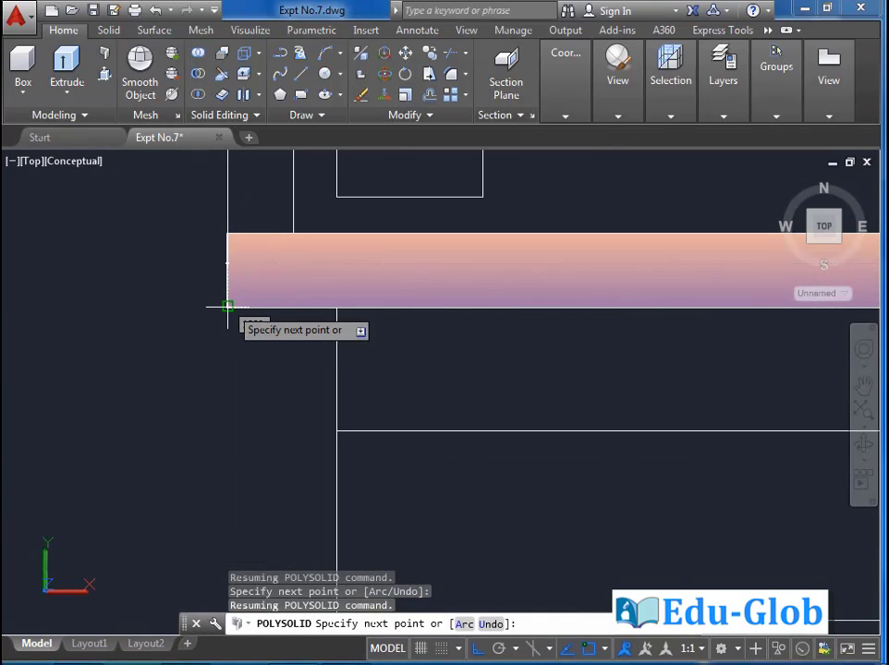
click(228, 303)
Run the parapet up the west side to the north-west corner and close the polysolid along the north side
scroll(231, 310, down, 3)
scroll(231, 320, down, 3)
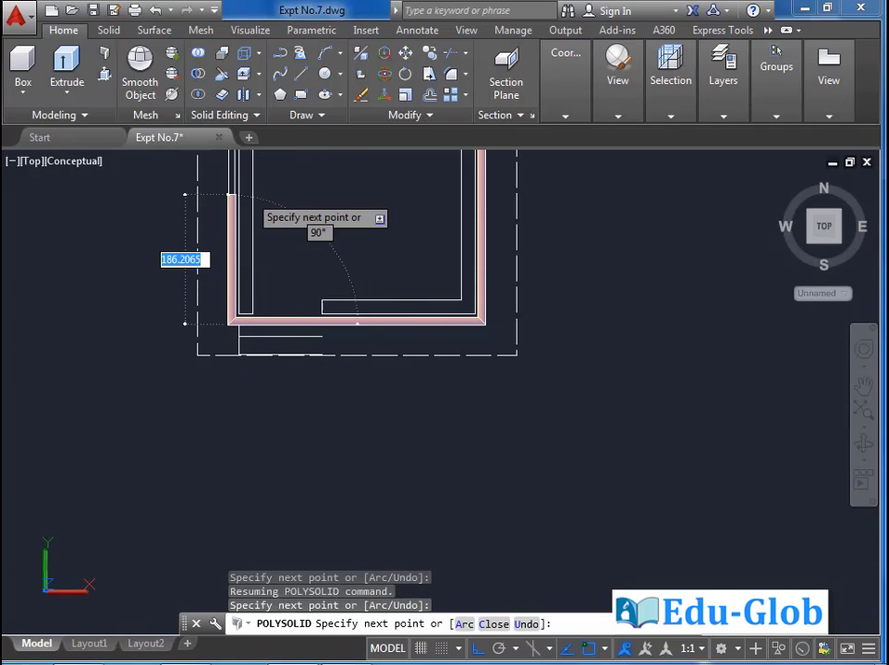
middle_drag(247, 197, 252, 367)
scroll(218, 235, up, 5)
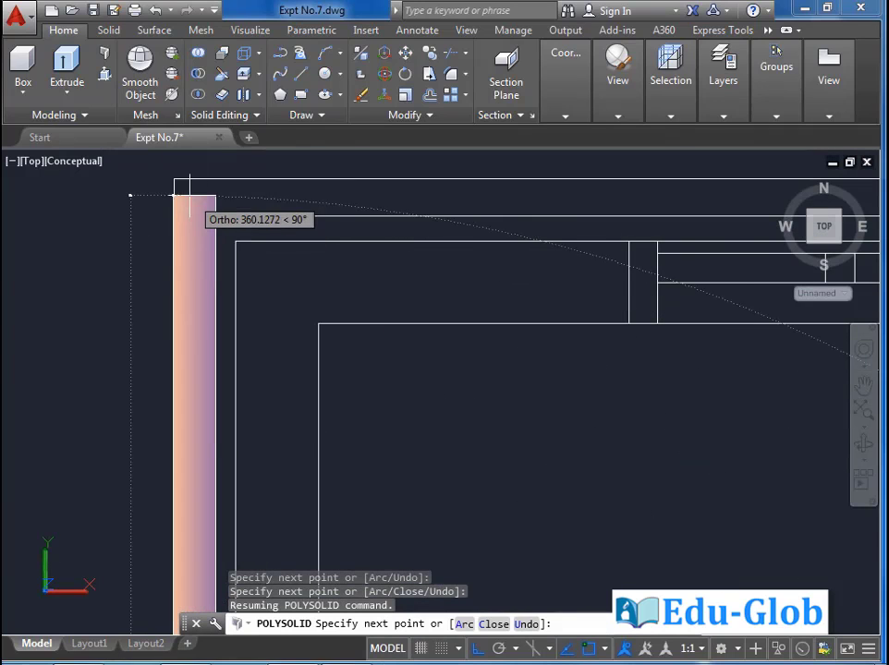
click(174, 178)
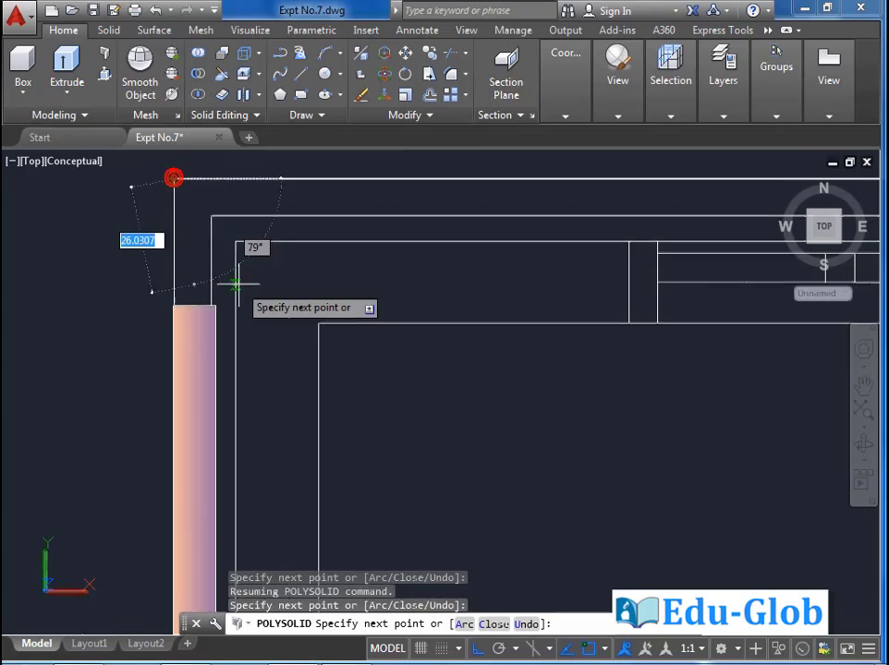
scroll(238, 285, down, 6)
middle_drag(370, 351, 361, 265)
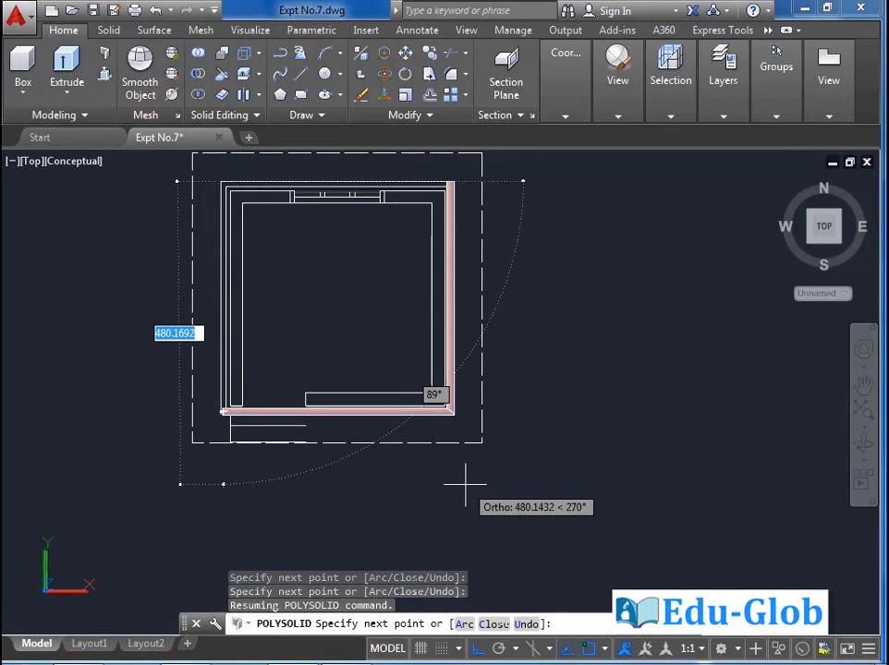
click(495, 625)
scroll(389, 383, up, 3)
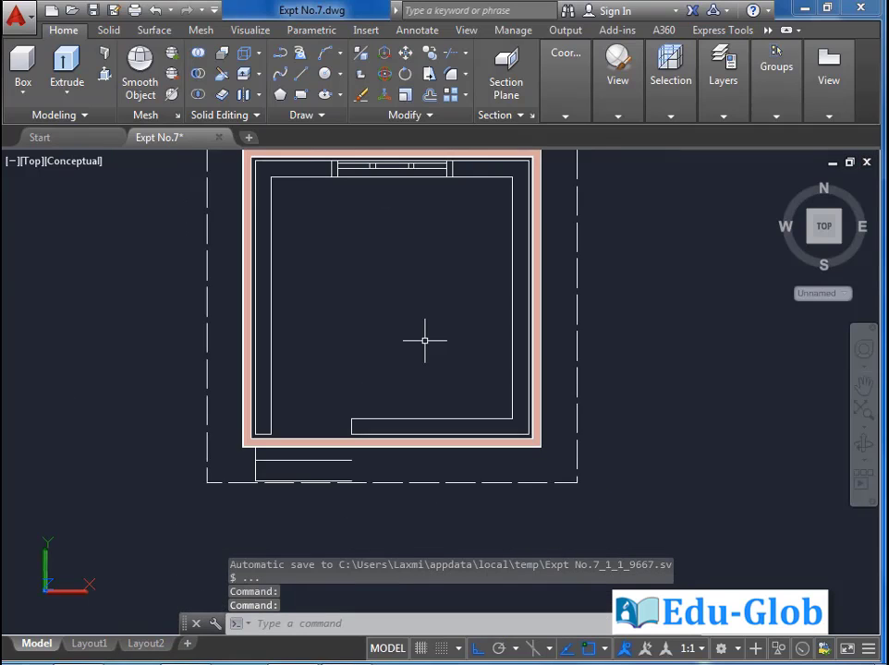
Switch the parapet and plan to the SW Isometric view
mouse_move(424, 340)
middle_down()
mouse_move(479, 428)
mouse_move(486, 422)
middle_up()
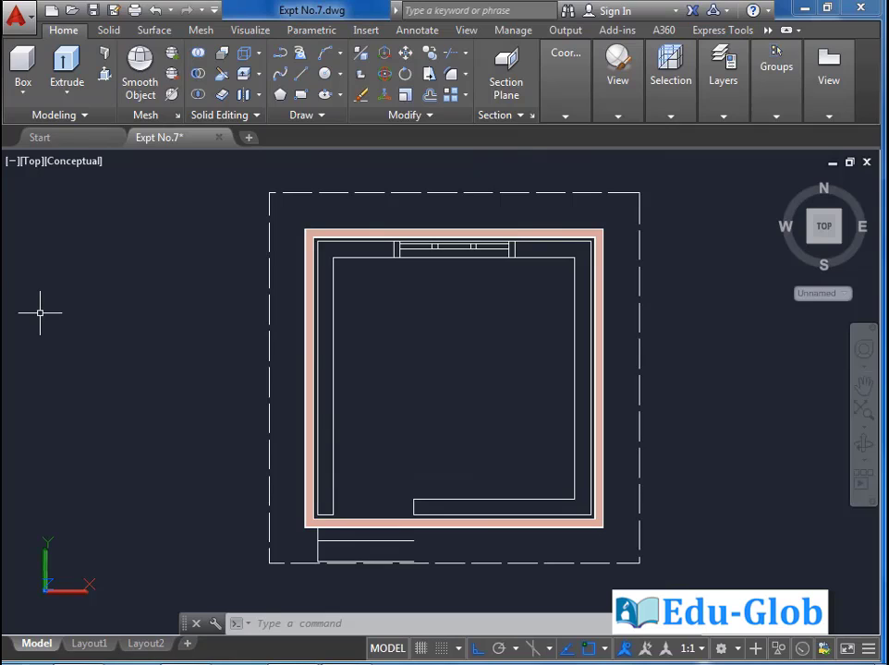
click(32, 163)
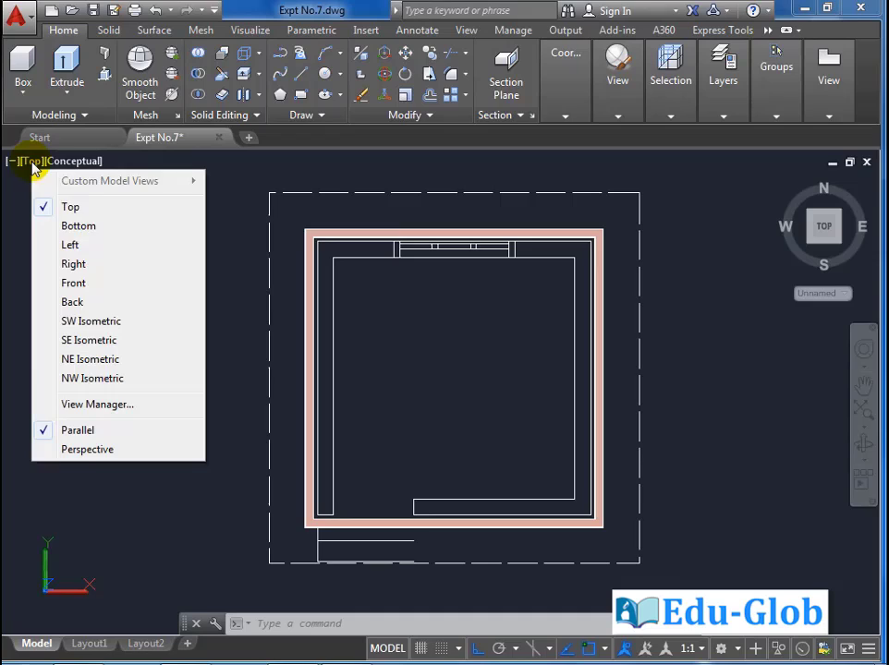
click(92, 322)
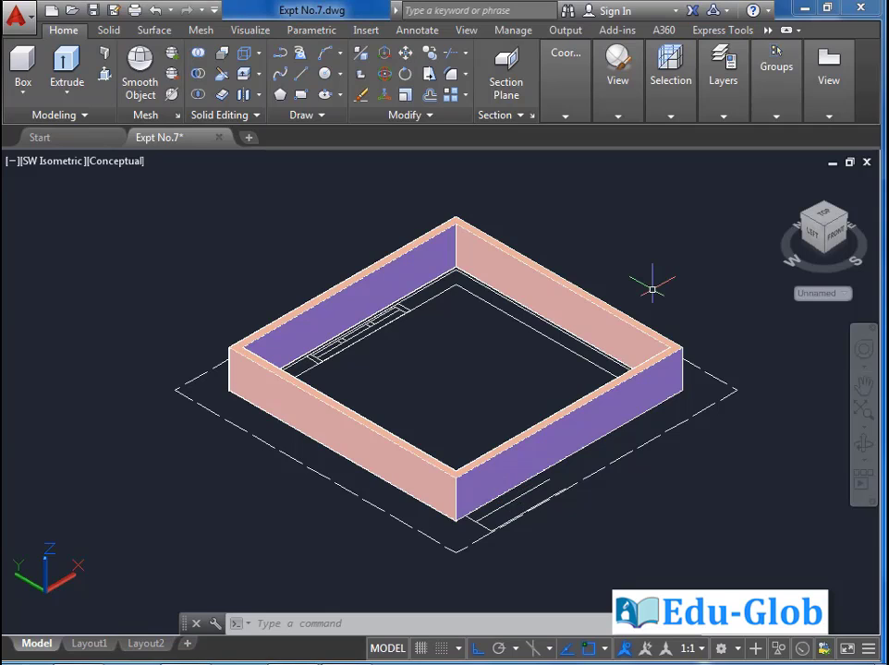
Thaw the Basement, Roof Slab, Step, Sunshade and Wall layers
click(727, 118)
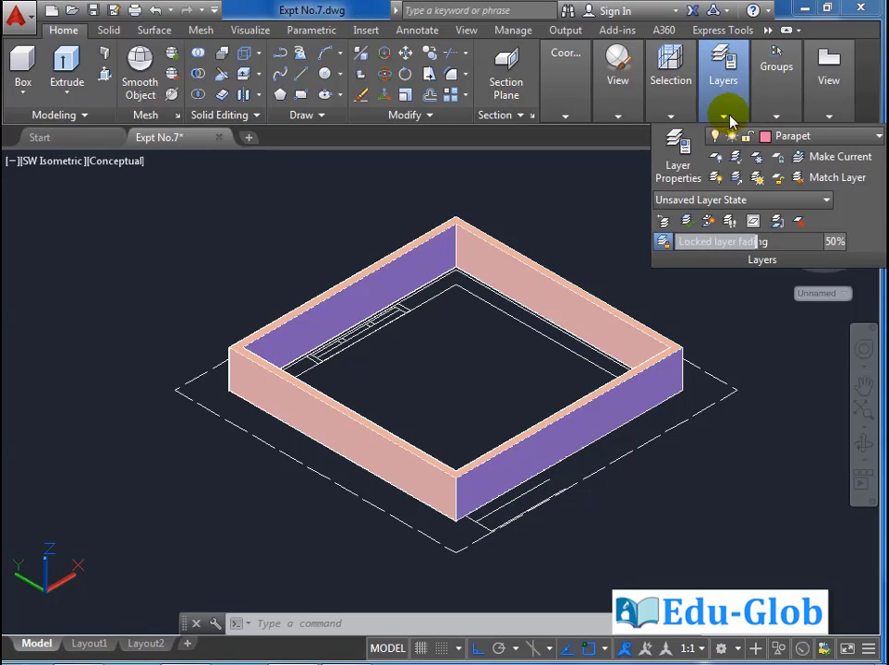
click(812, 137)
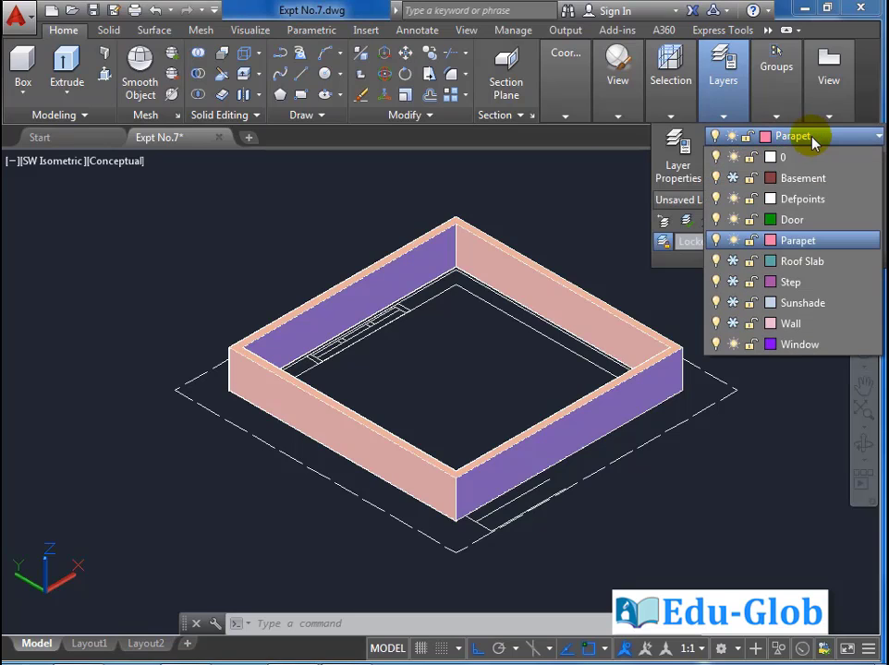
click(734, 180)
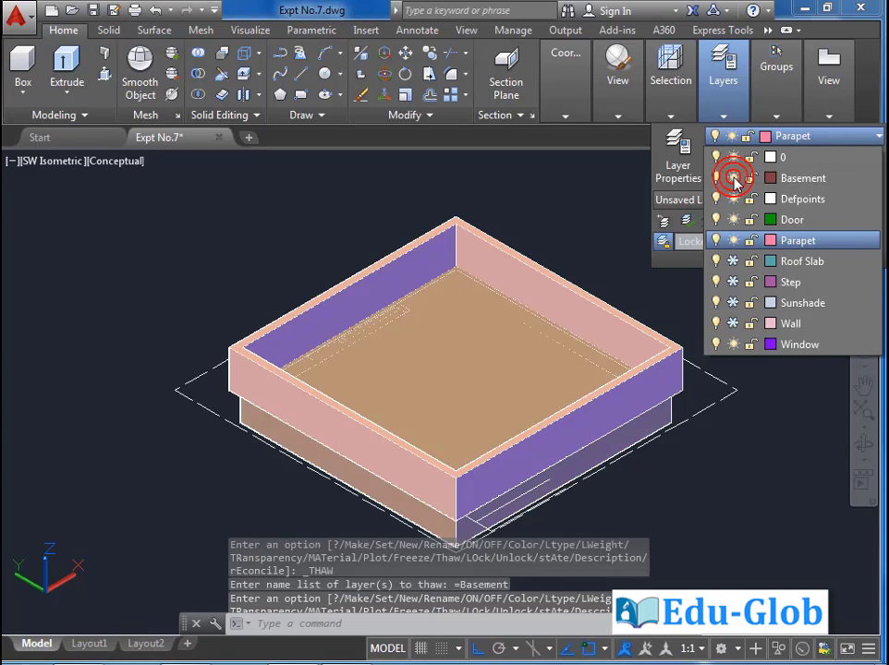
click(734, 261)
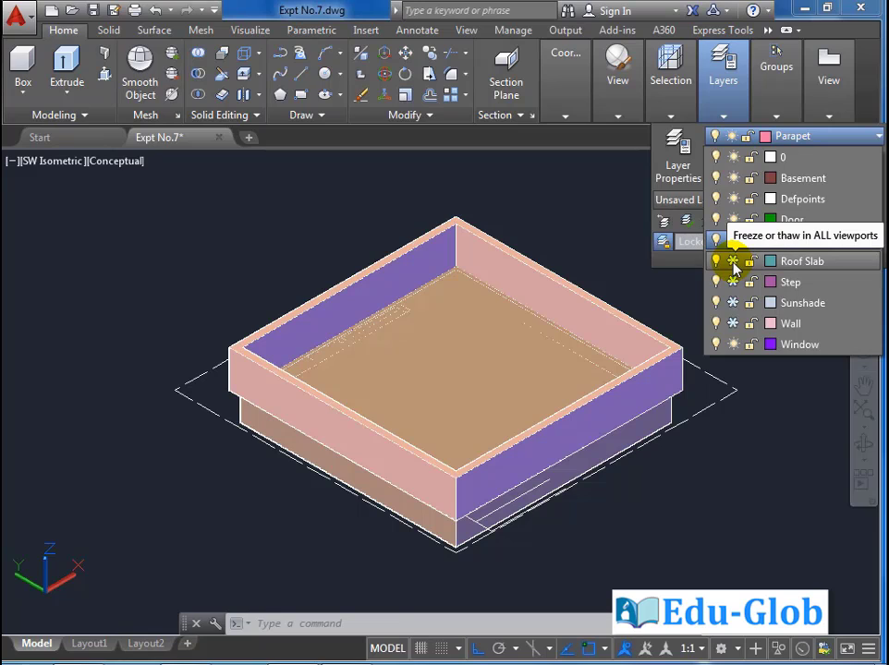
click(734, 263)
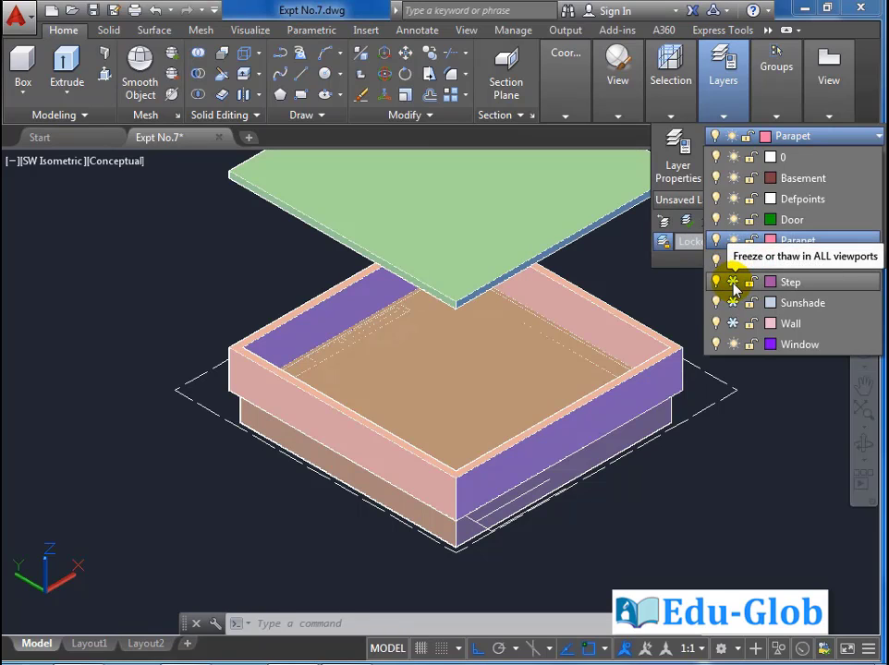
click(734, 283)
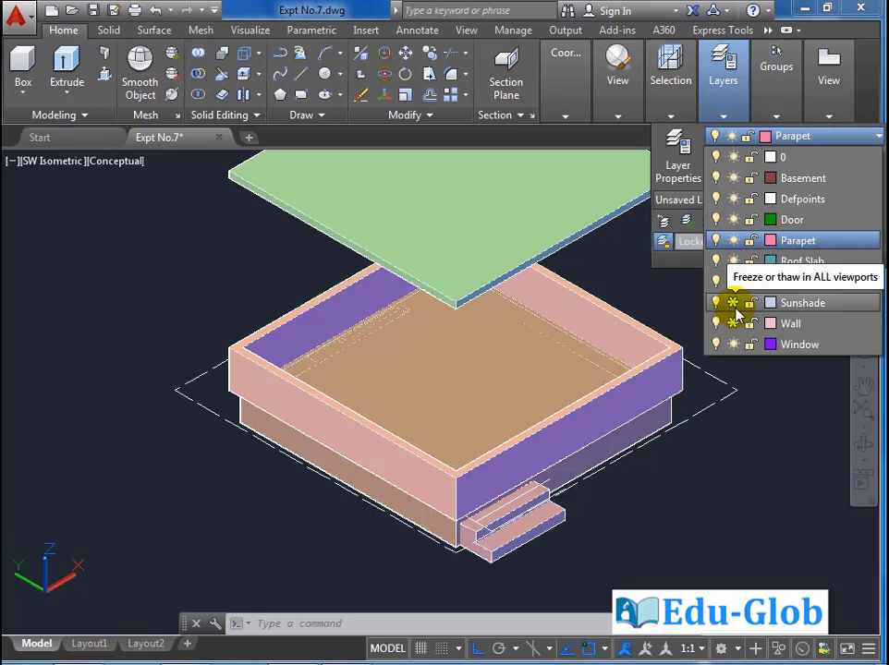
click(733, 303)
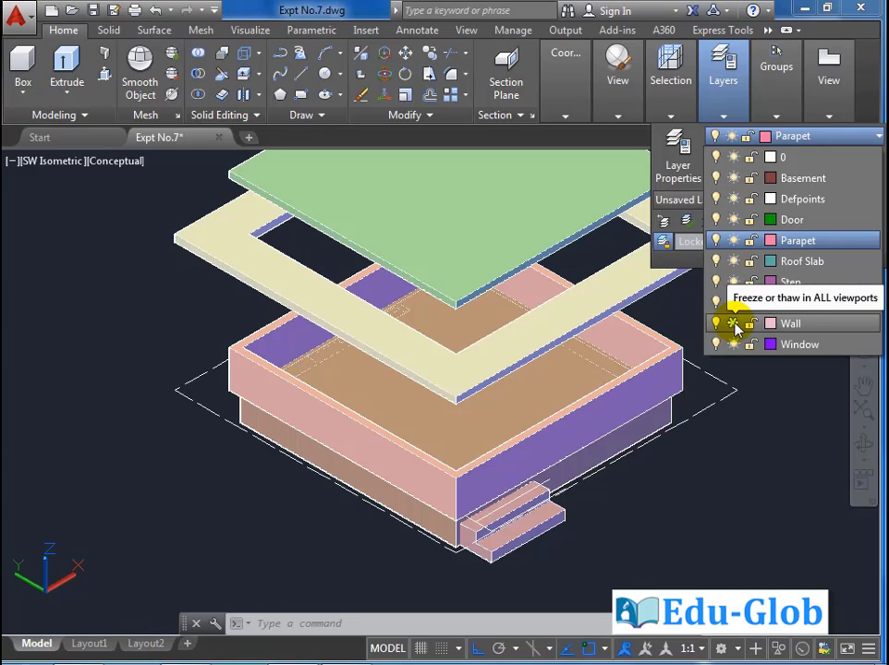
click(733, 323)
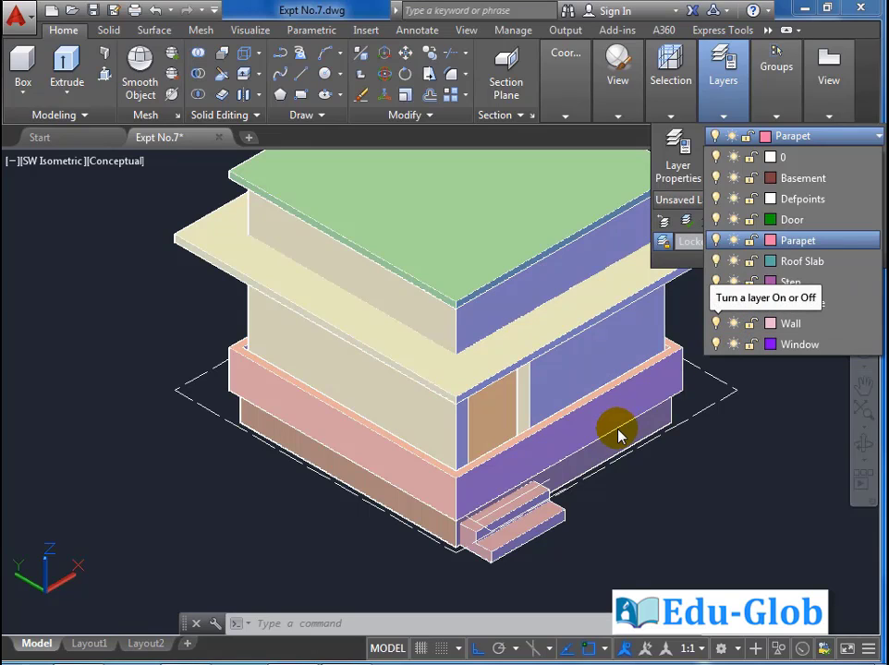
click(709, 506)
Move the parapet 310 units straight up along the Z axis onto the roof slab
middle_drag(720, 451, 673, 477)
scroll(662, 459, down, 4)
scroll(647, 430, up, 3)
scroll(721, 443, down, 4)
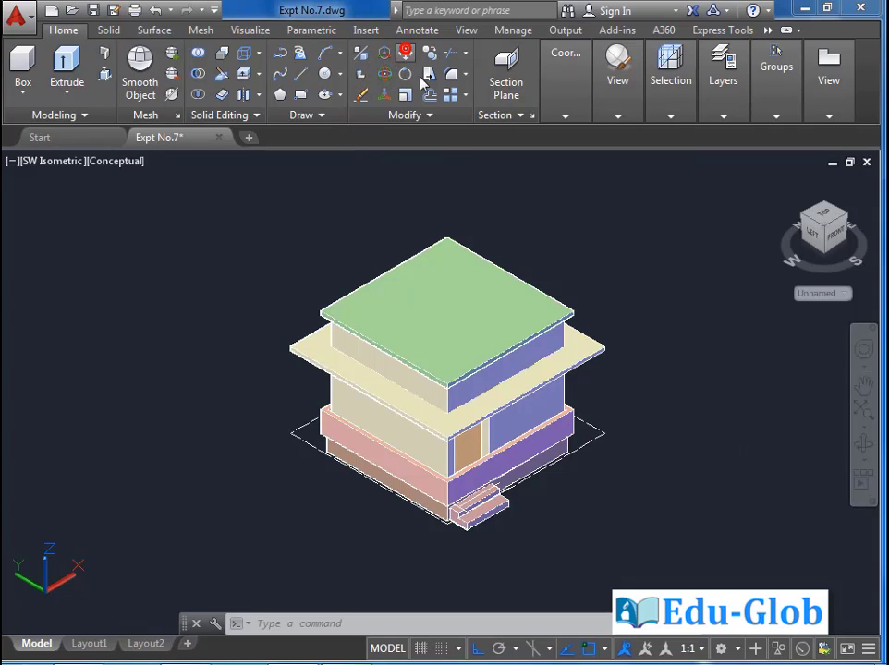
click(406, 53)
scroll(638, 388, up, 2)
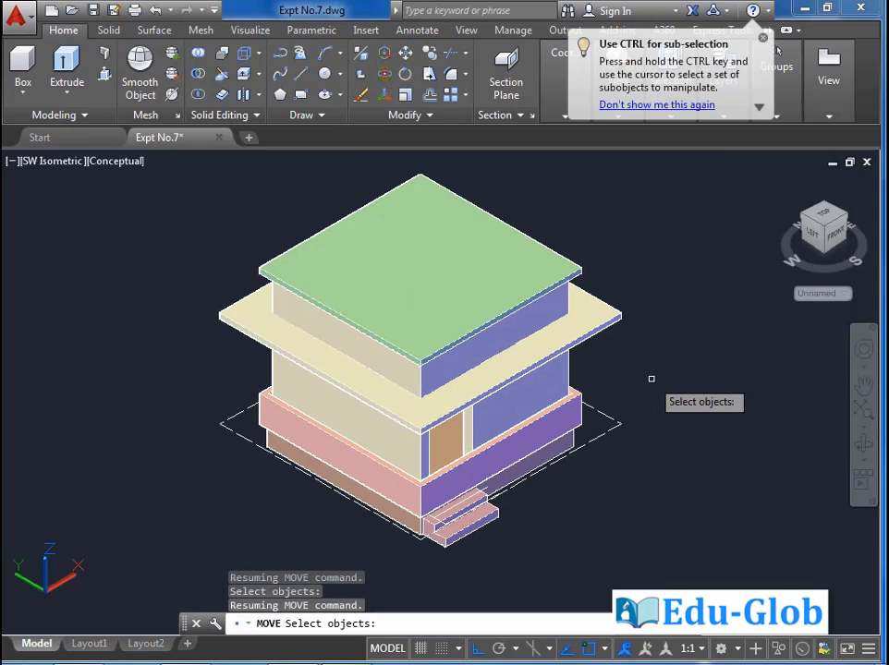
click(571, 413)
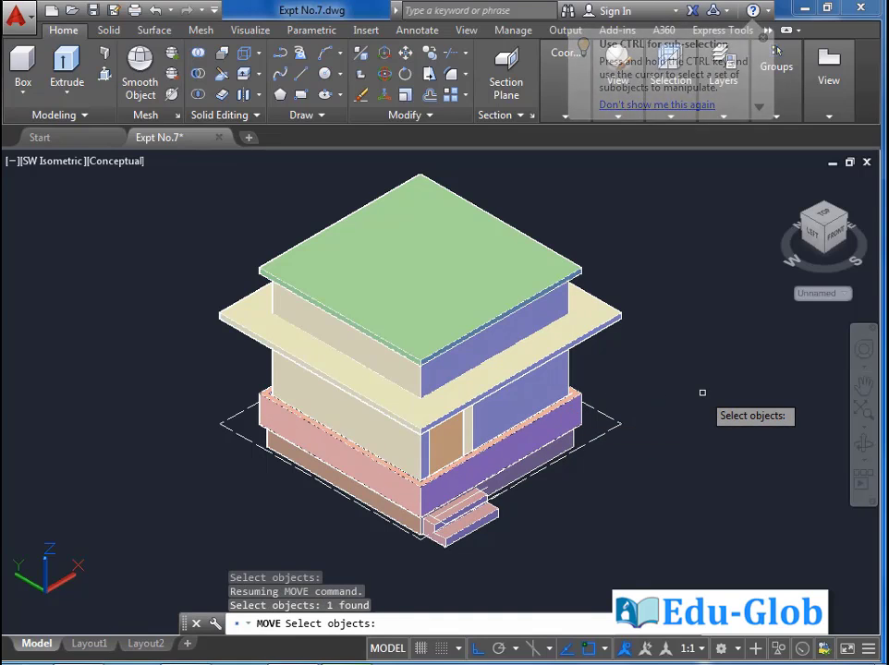
key(Return)
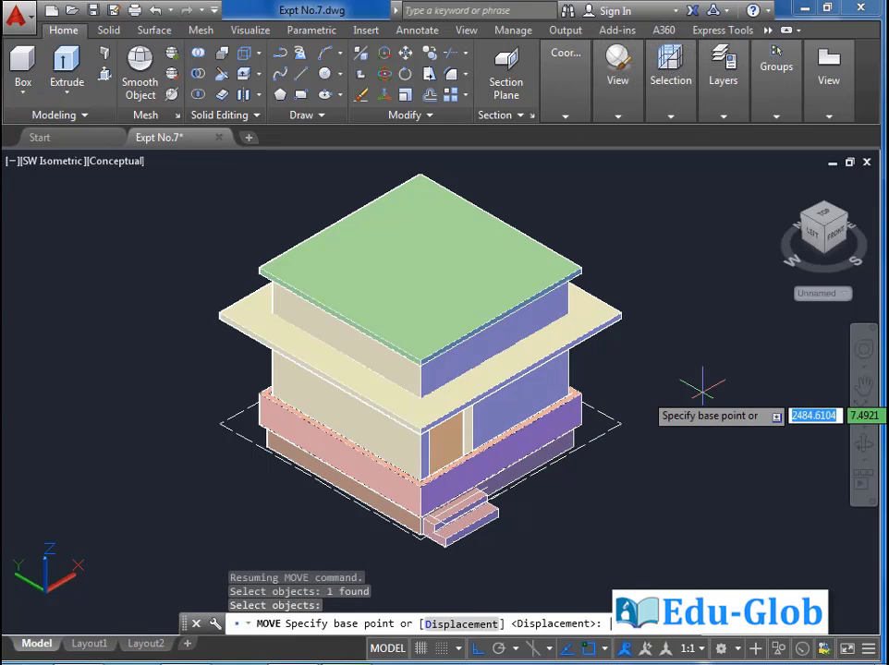
click(670, 520)
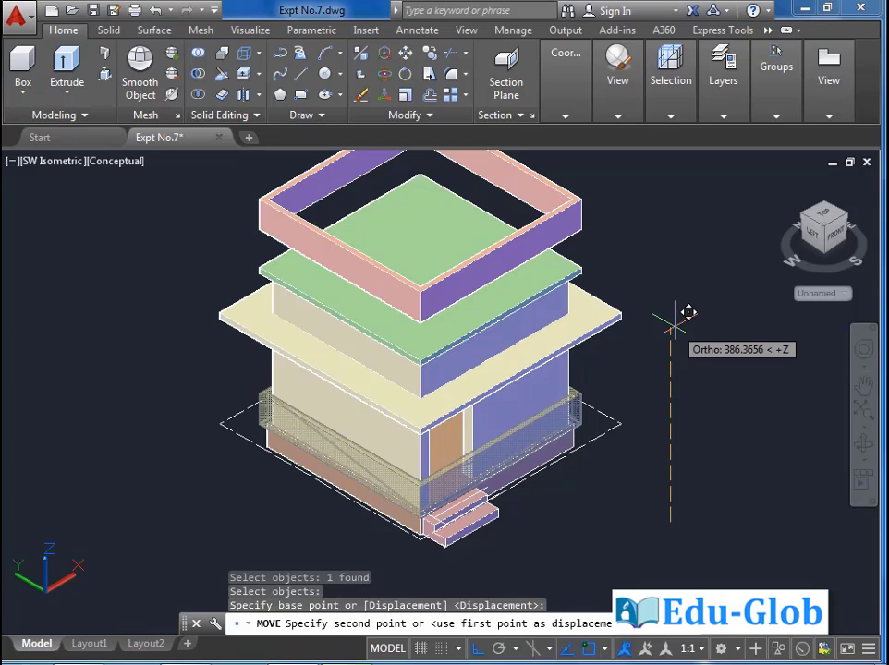
text(310)
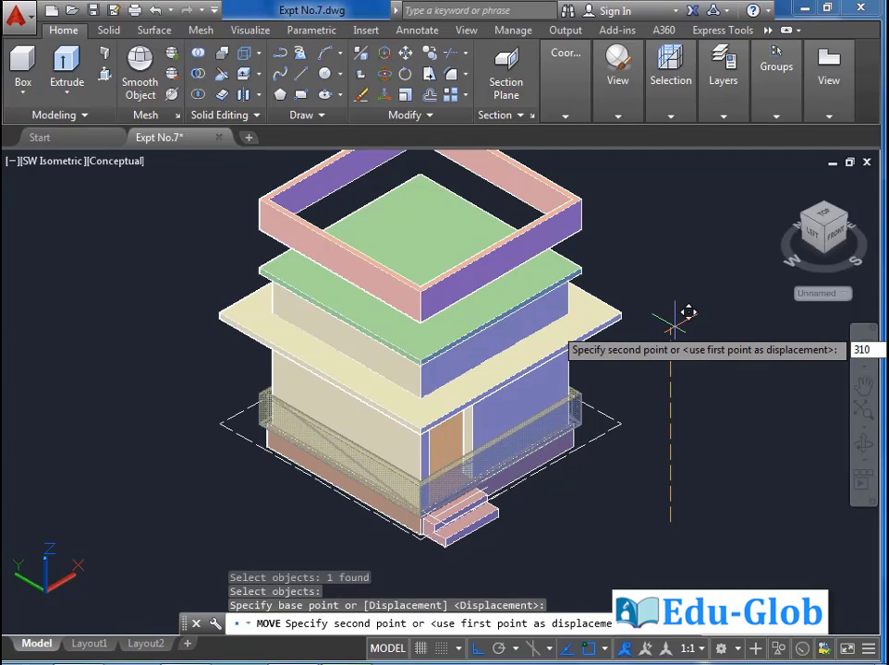
key(Return)
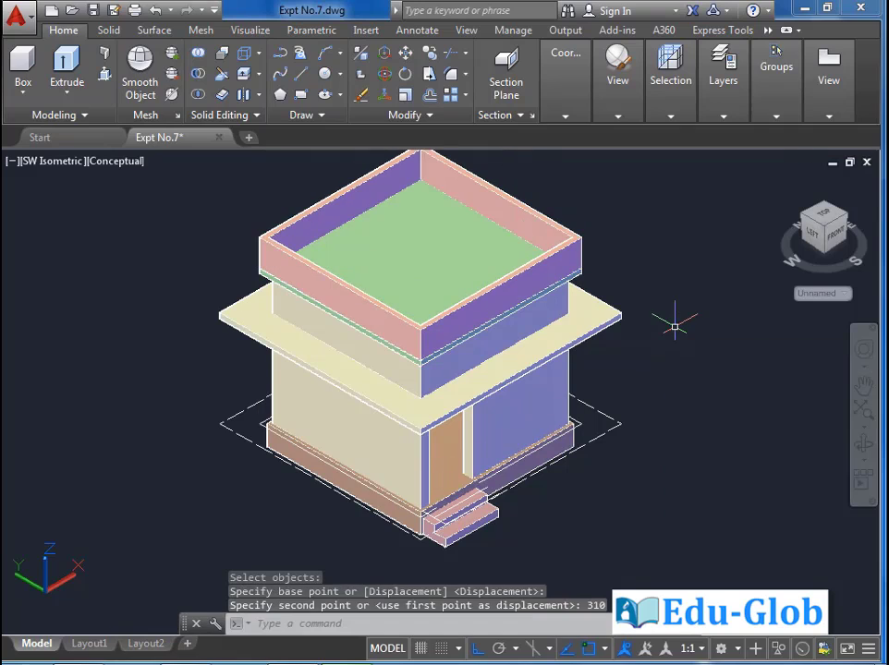
Set the visual style of the building model to Realistic
scroll(147, 324, up, 1)
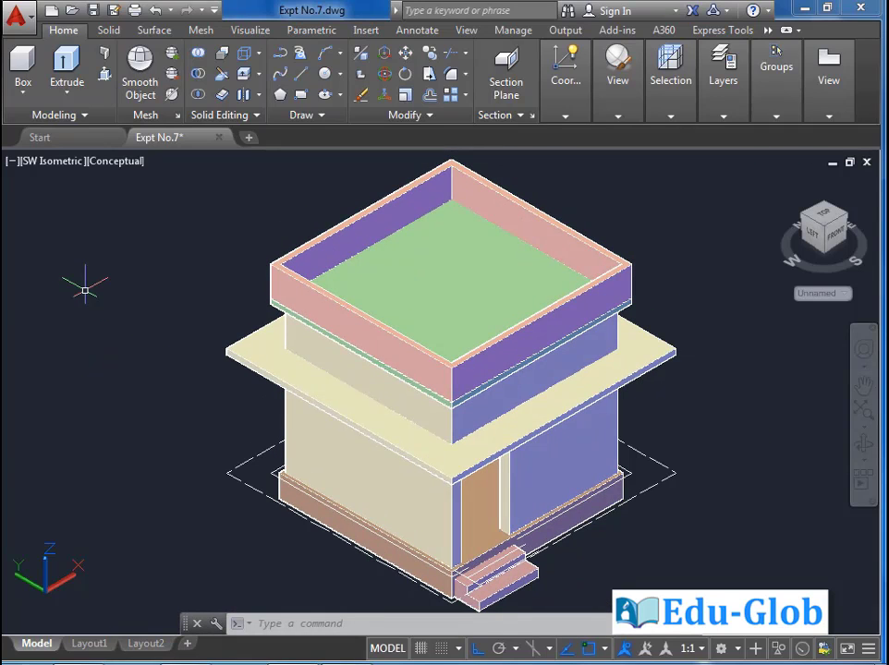
click(131, 163)
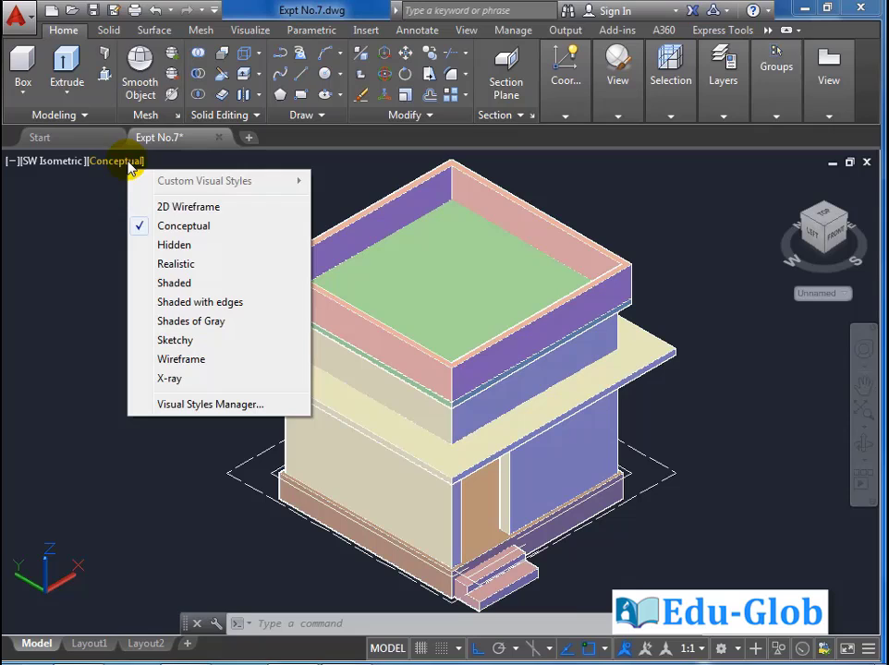
click(191, 264)
scroll(407, 388, down, 2)
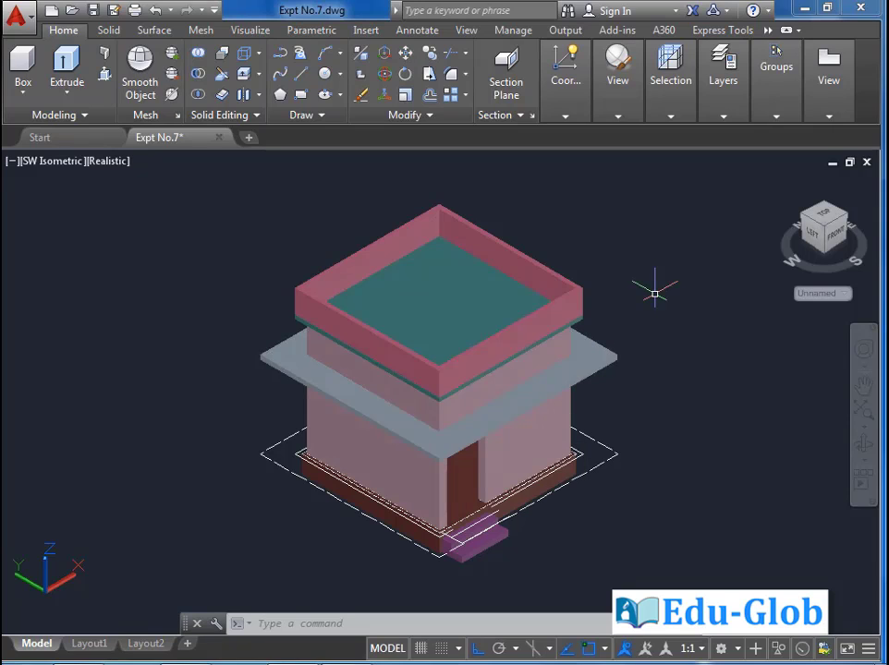
Make layer 0 the current layer
click(727, 101)
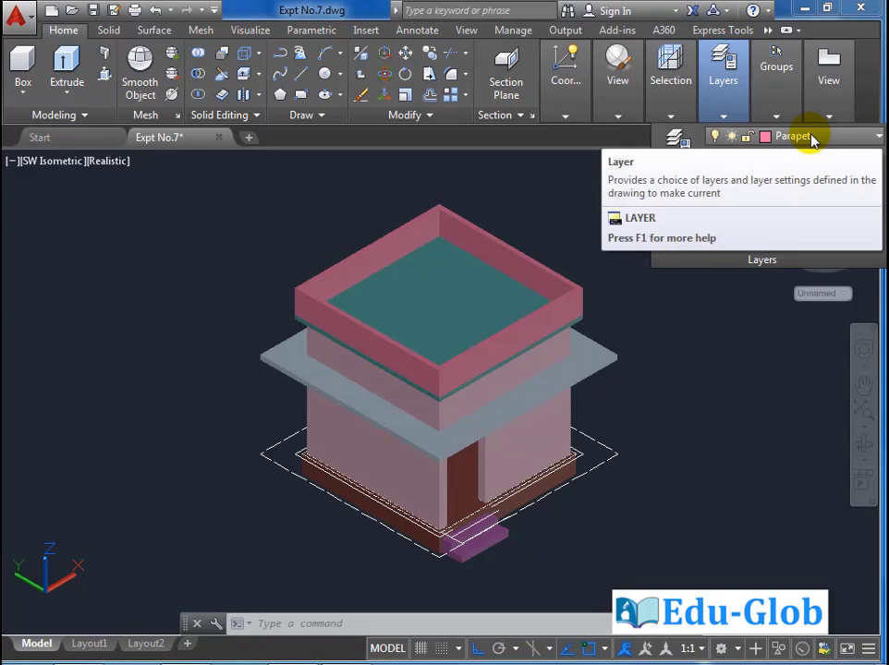
click(848, 137)
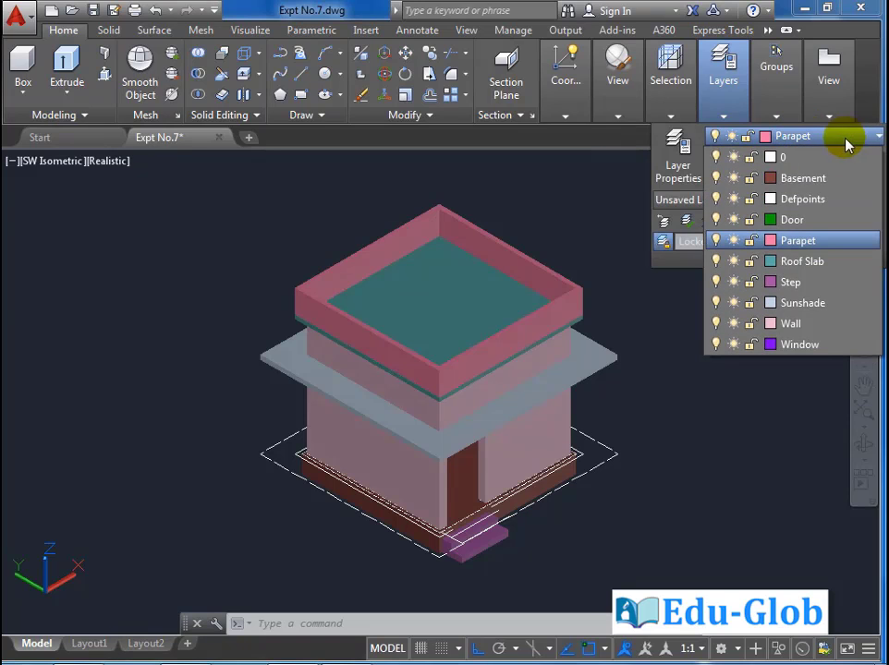
click(796, 159)
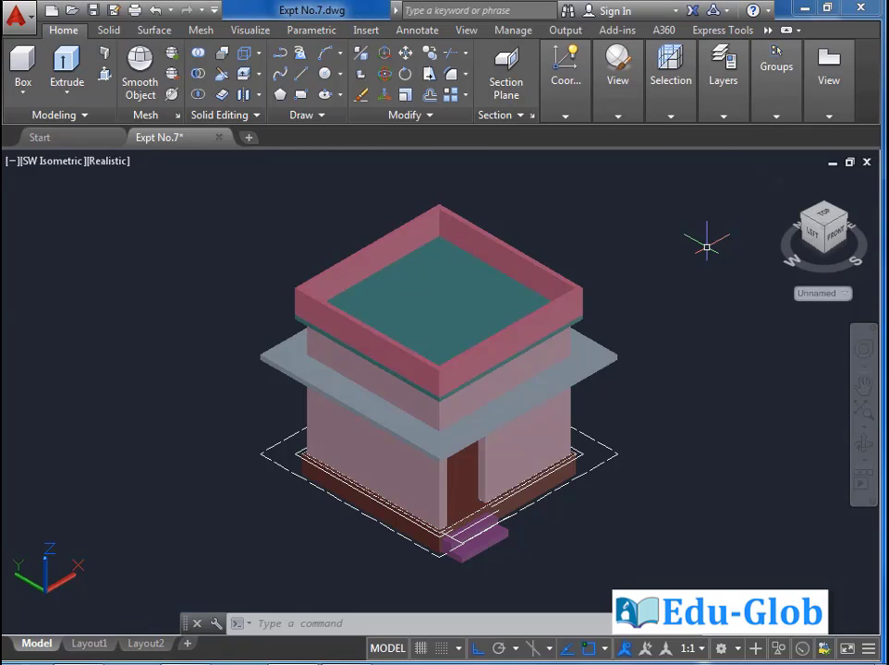
Set the Parapet layer's colour to DIC 3 from the DIC COLOR GUIDE(R) colour book
click(722, 92)
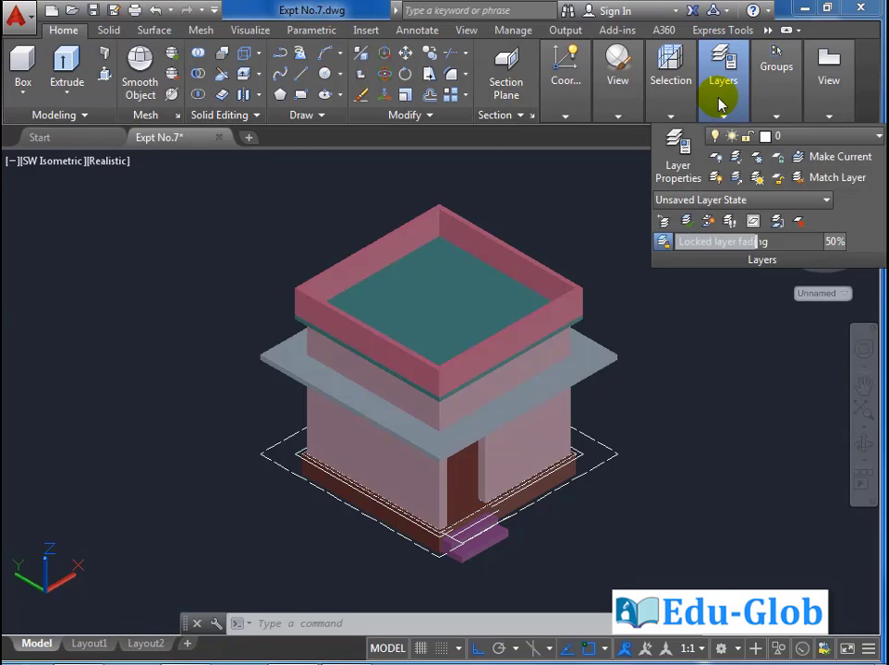
click(679, 155)
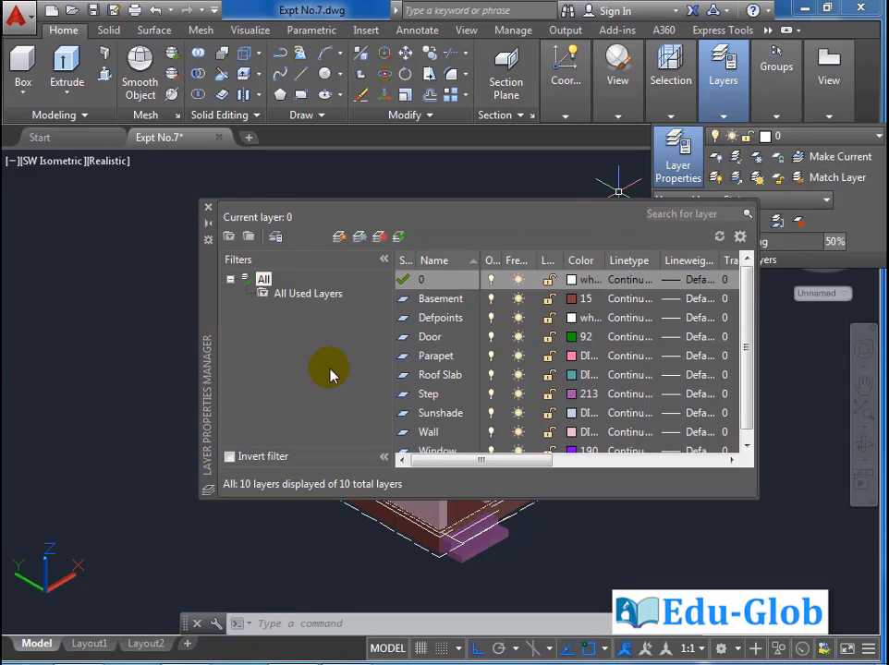
drag(748, 304, 748, 321)
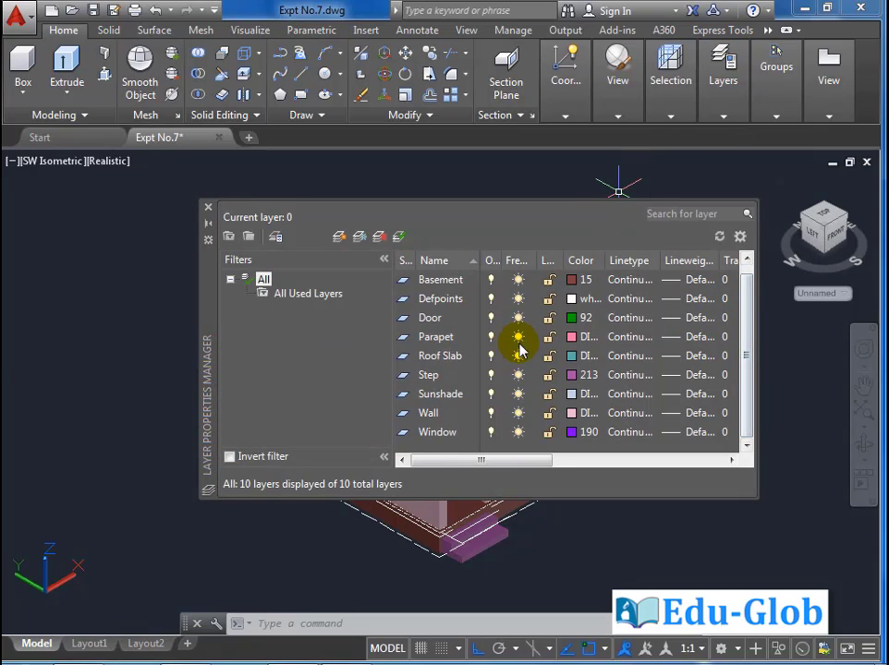
click(575, 338)
text(DIC 3)
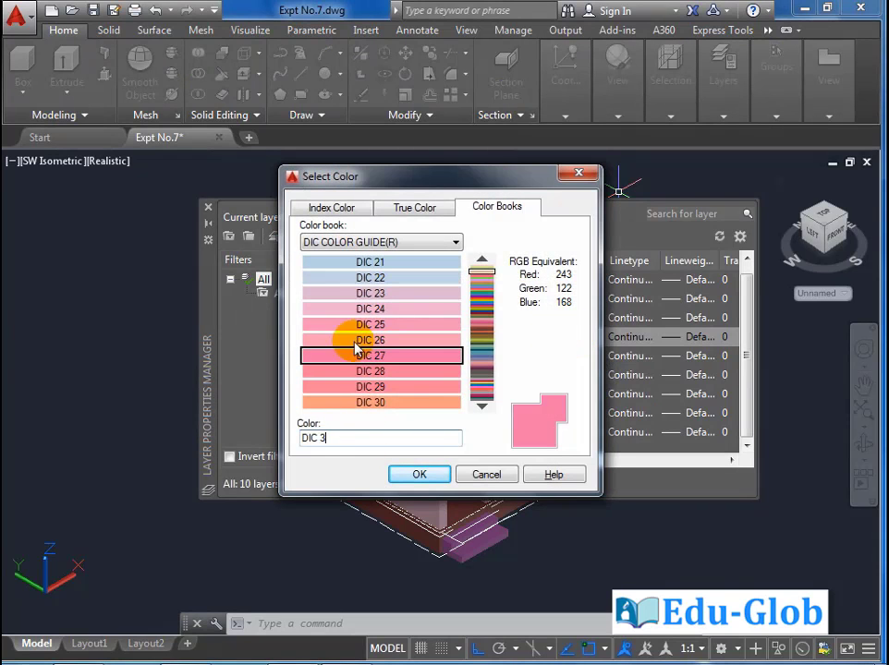
click(419, 474)
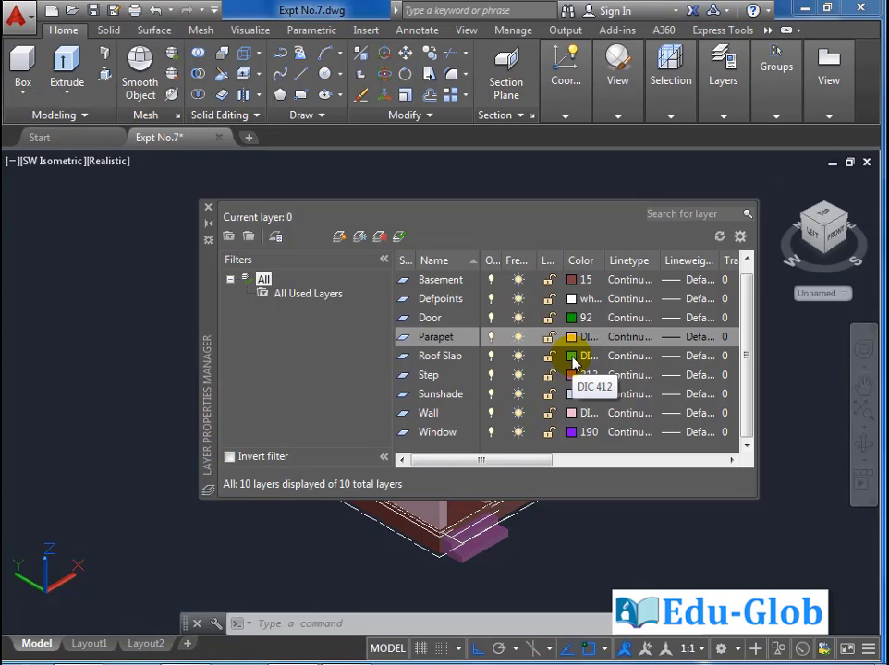
Change the Roof Slab layer's colour to DIC 3
click(575, 362)
click(371, 433)
key(BackSpace)
key(BackSpace)
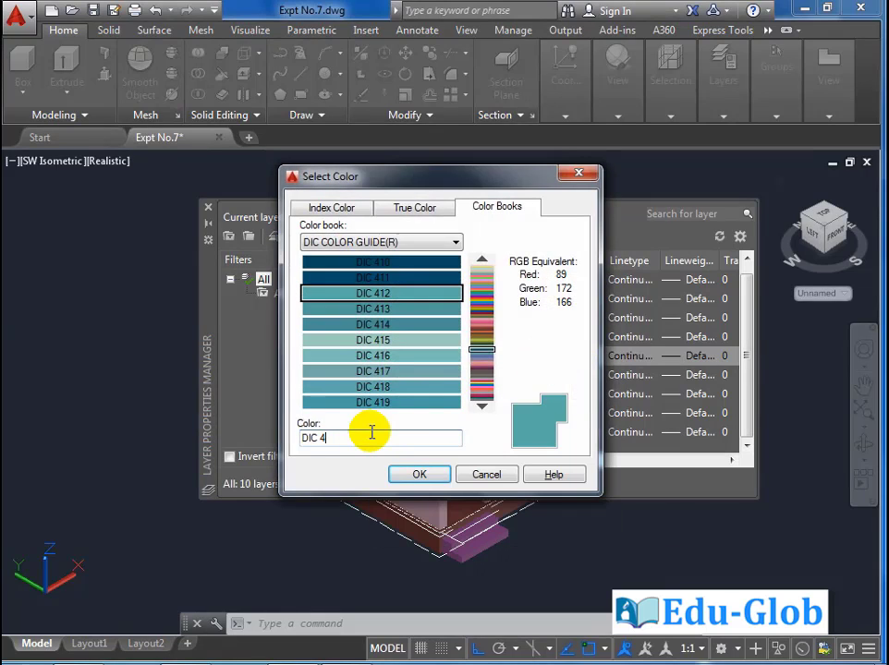
key(BackSpace)
text(3)
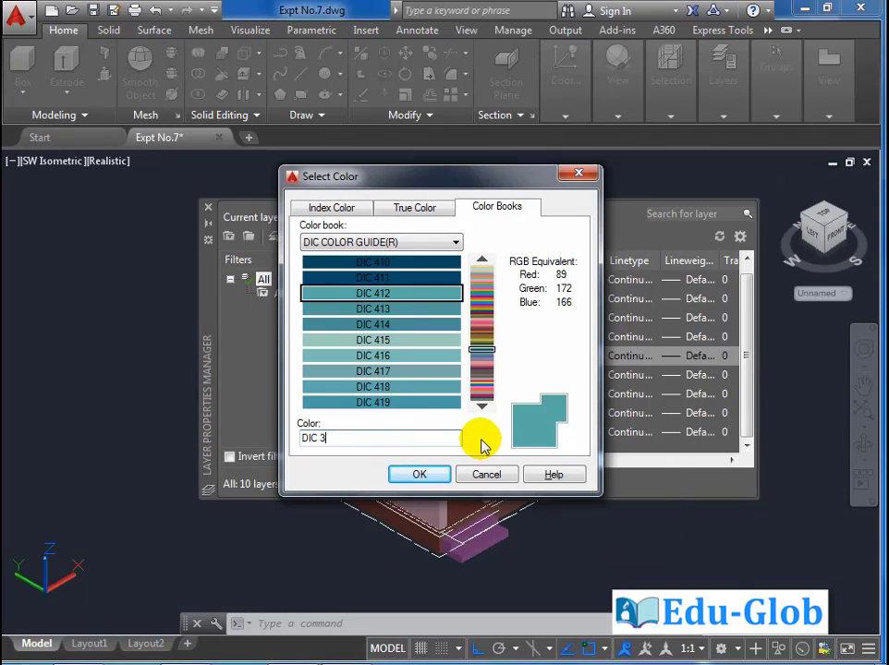
click(428, 476)
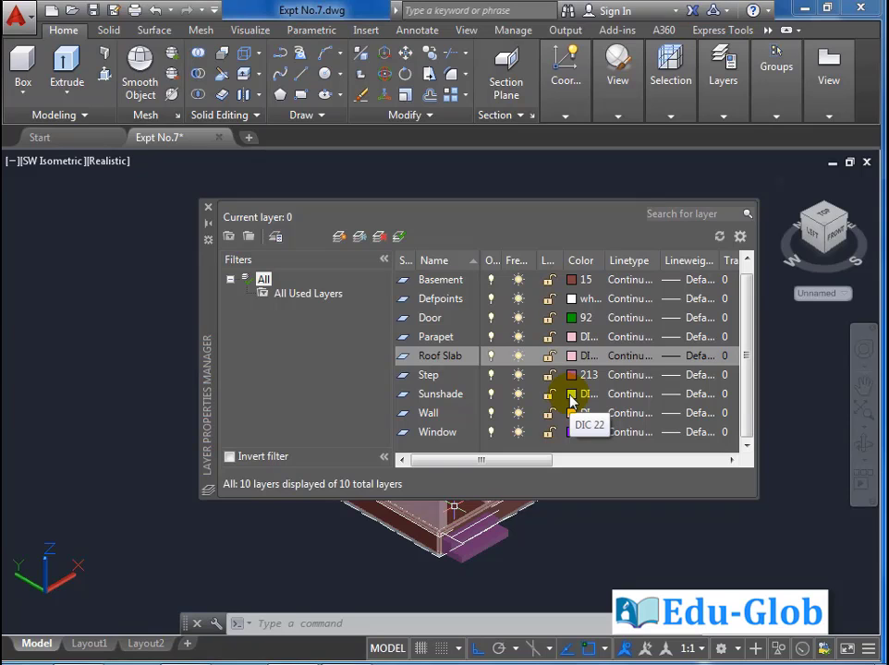
Change the Sunshade layer's colour to DIC 3
click(573, 399)
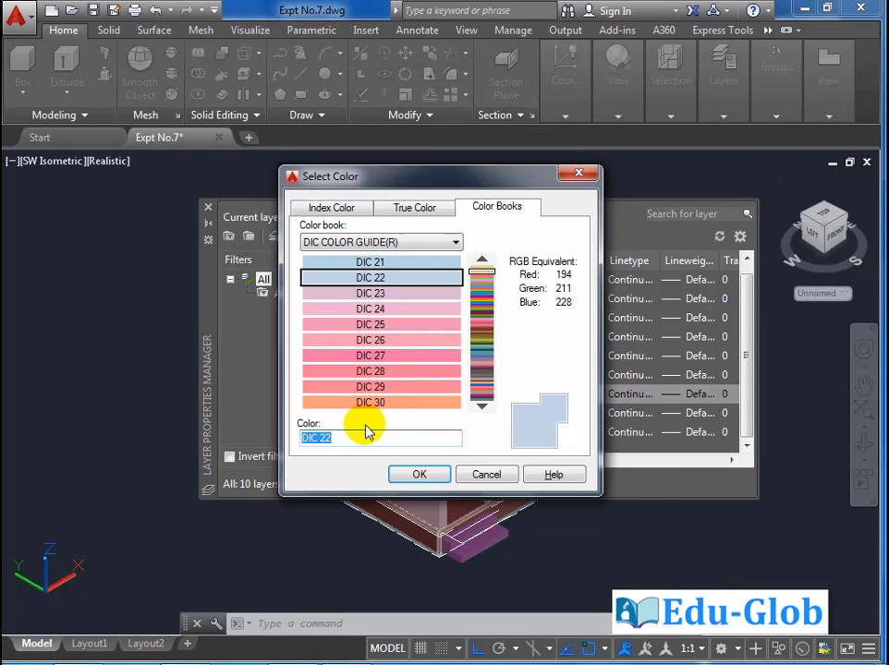
click(355, 432)
key(BackSpace)
key(BackSpace)
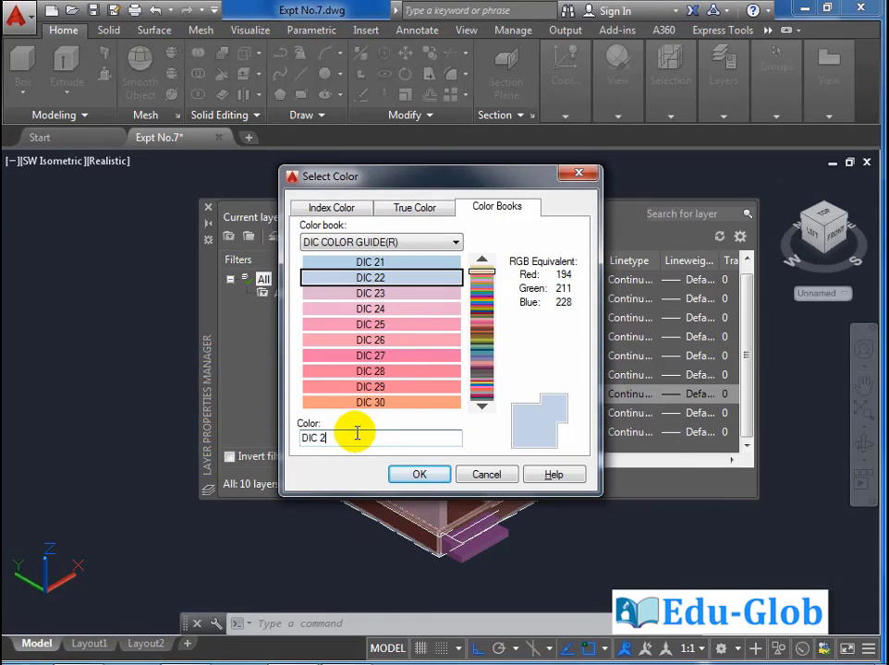
text(3)
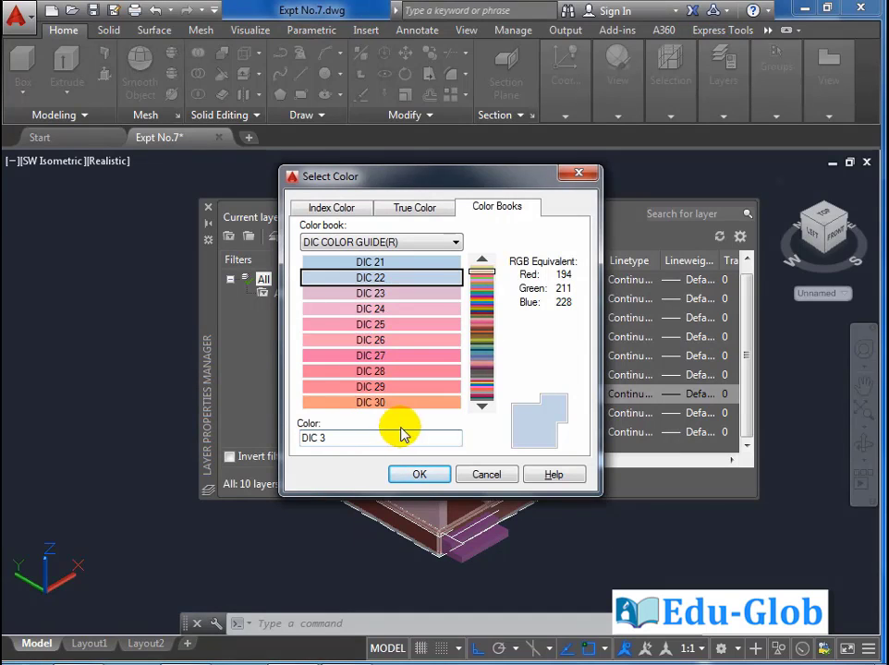
click(421, 475)
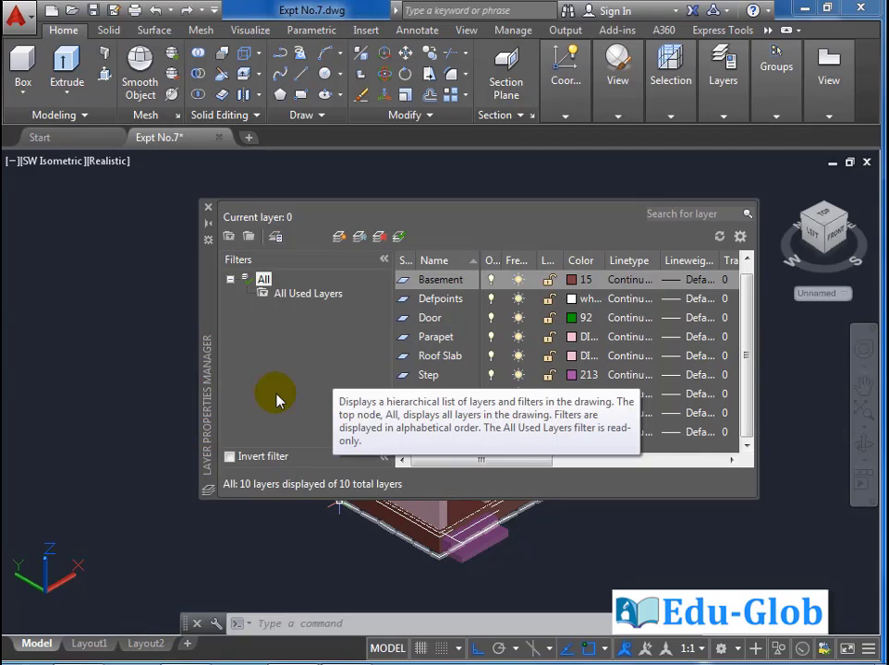
Set the Basement layer's colour to DIC 320 from the DIC colour book
click(574, 282)
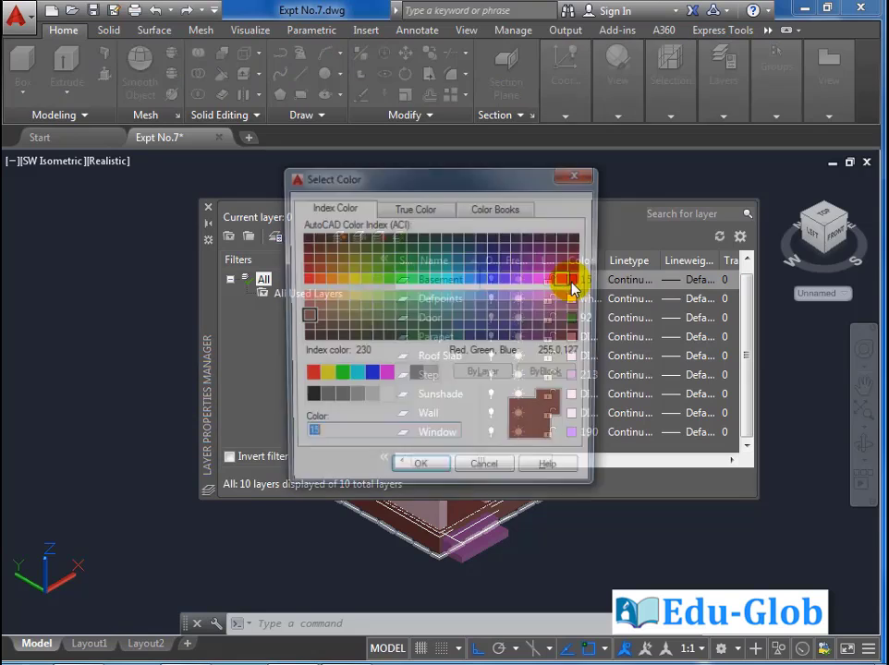
click(338, 435)
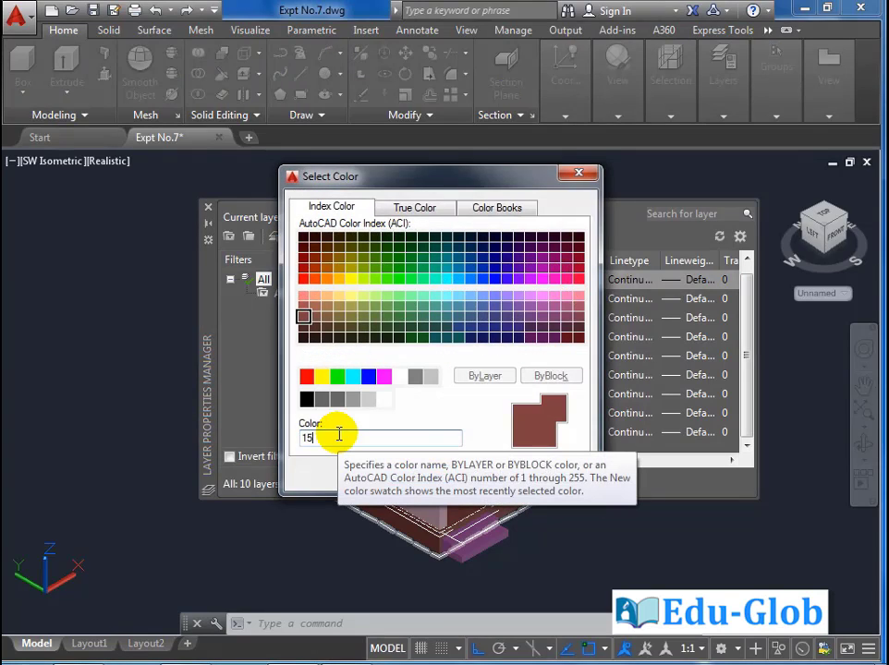
key(BackSpace)
key(BackSpace)
text(DI)
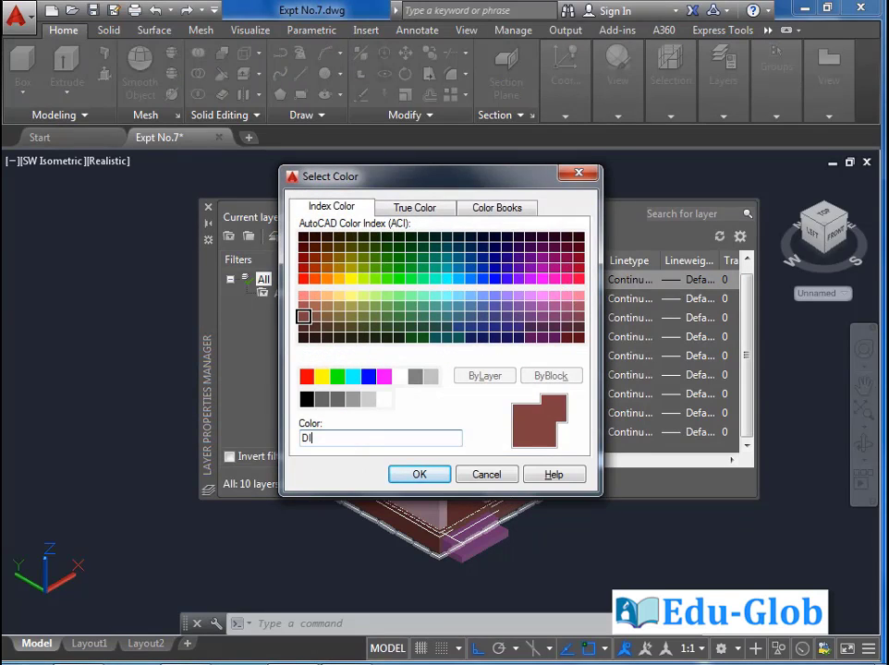
text(C 320)
key(Return)
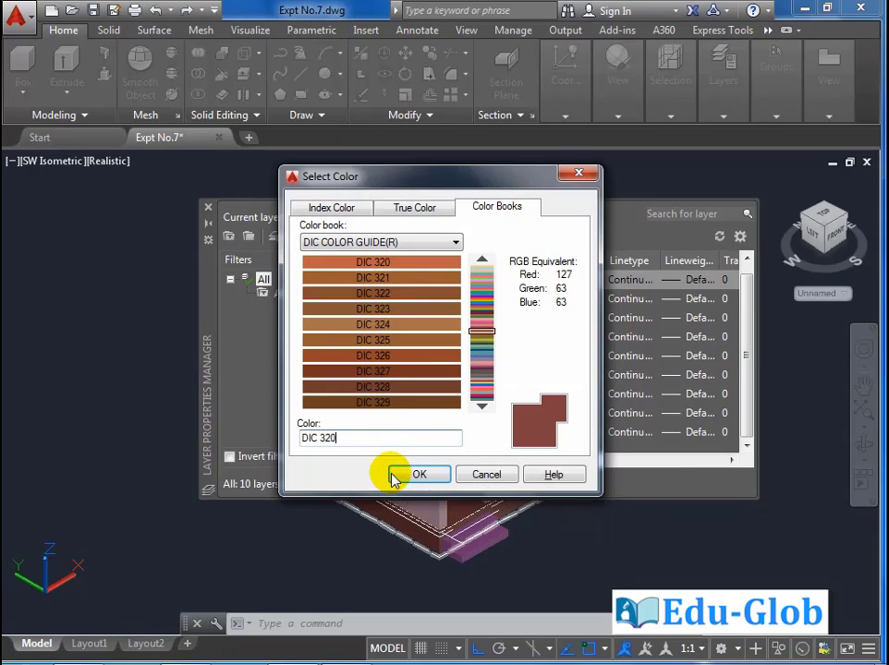
click(411, 474)
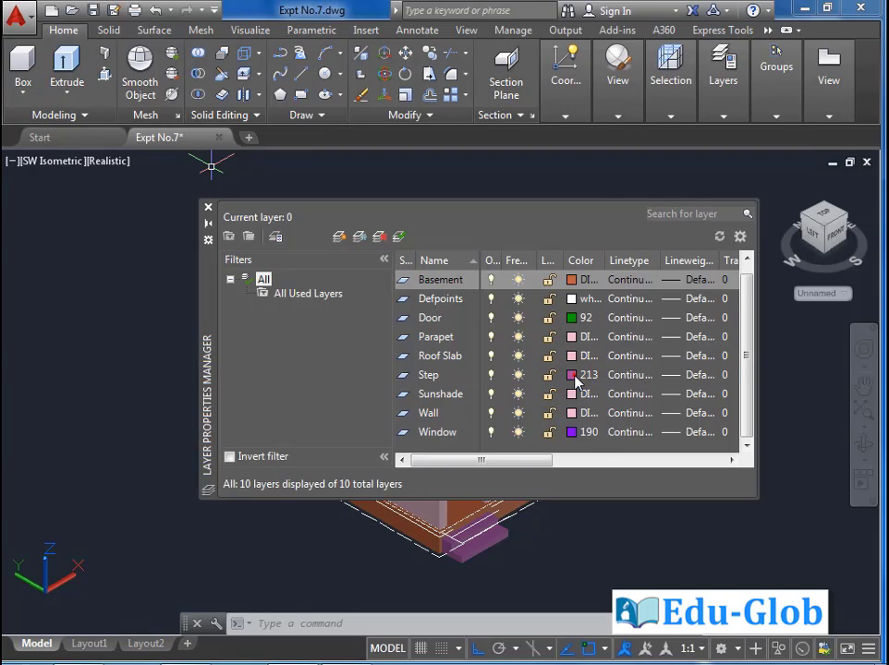
Set the Step layer's colour to DIC 320 and close the layer properties
click(573, 376)
click(490, 208)
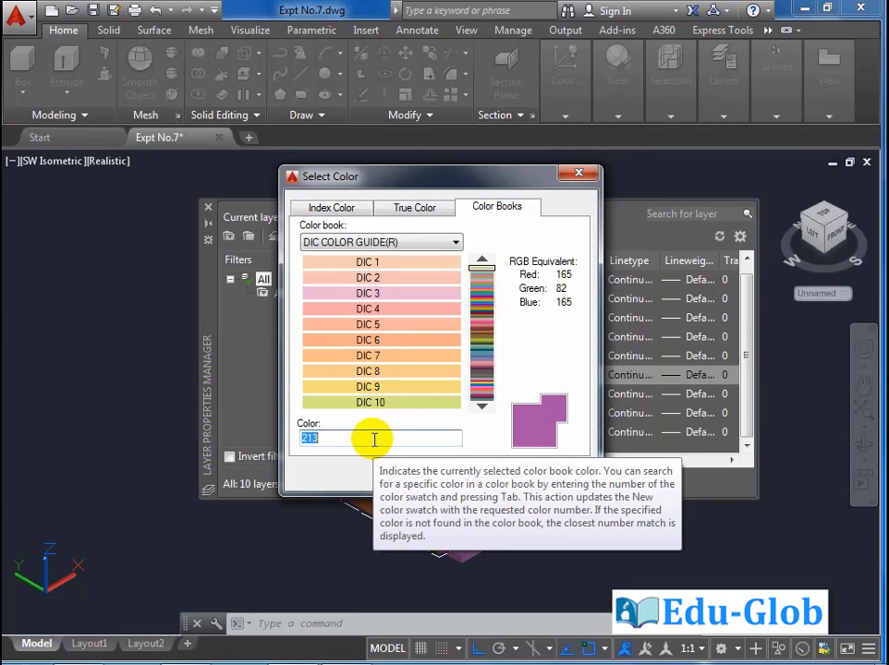
text(DI)
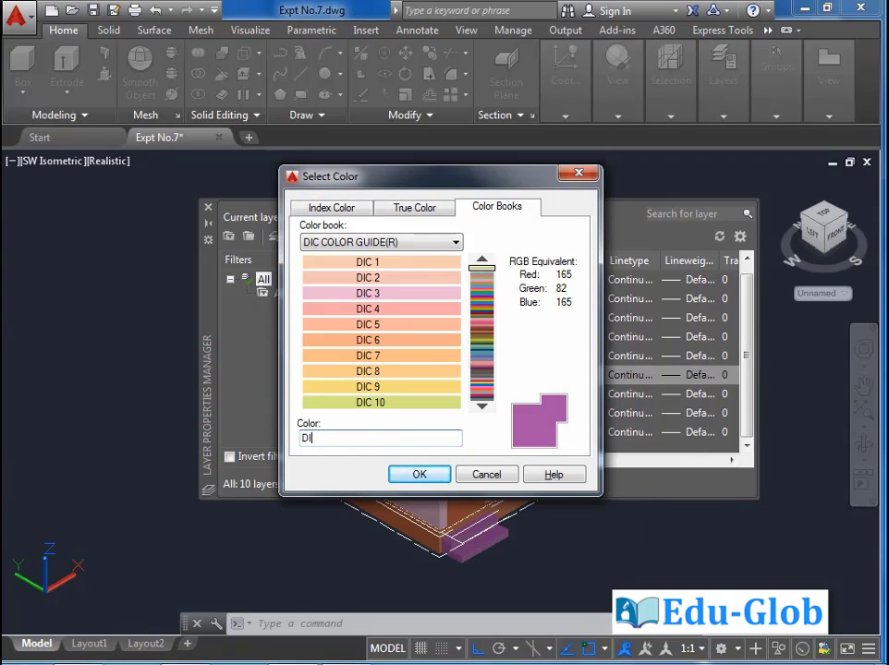
text(C 320)
click(421, 474)
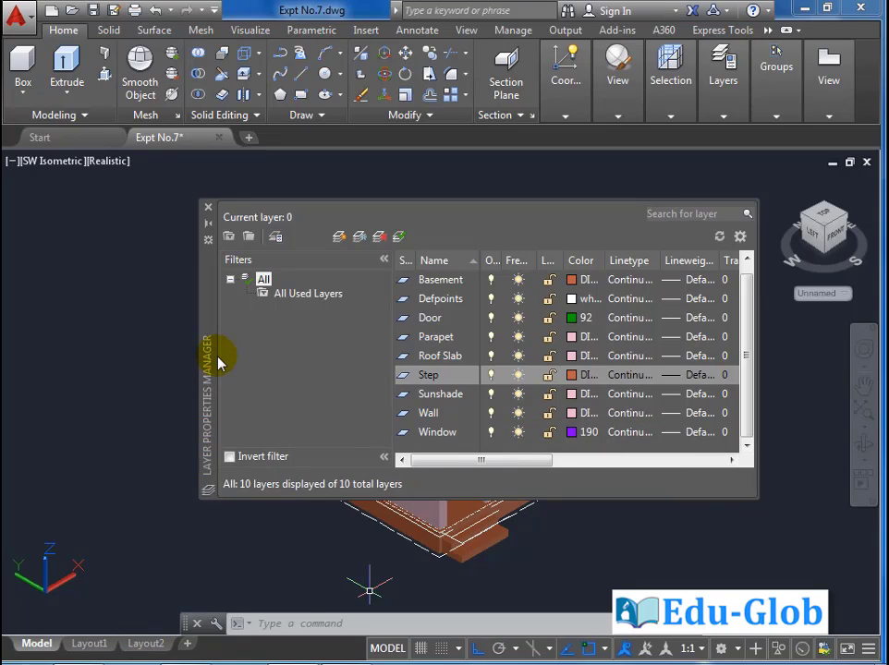
click(209, 209)
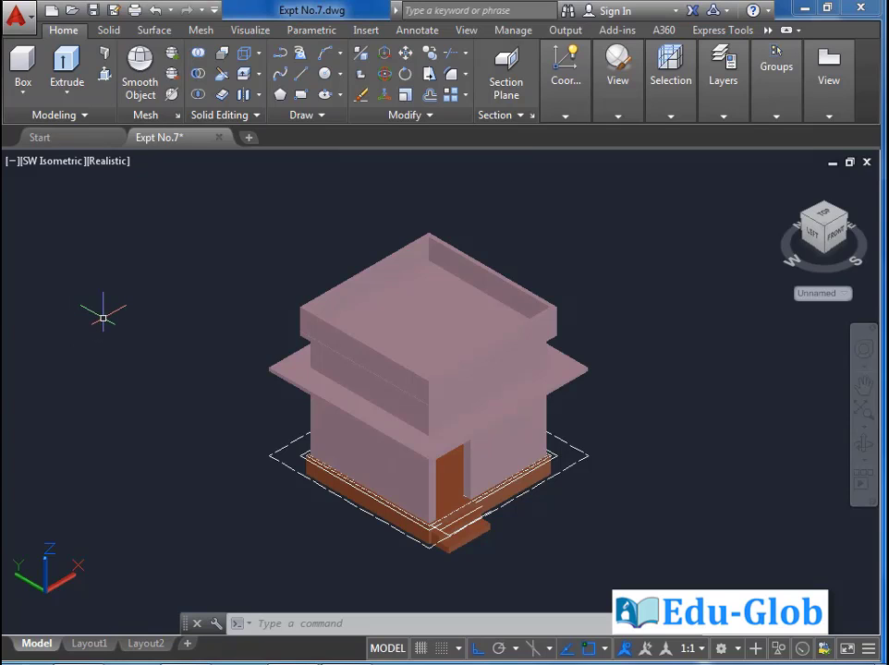
Turn on the display of facet edges on the building model
click(250, 31)
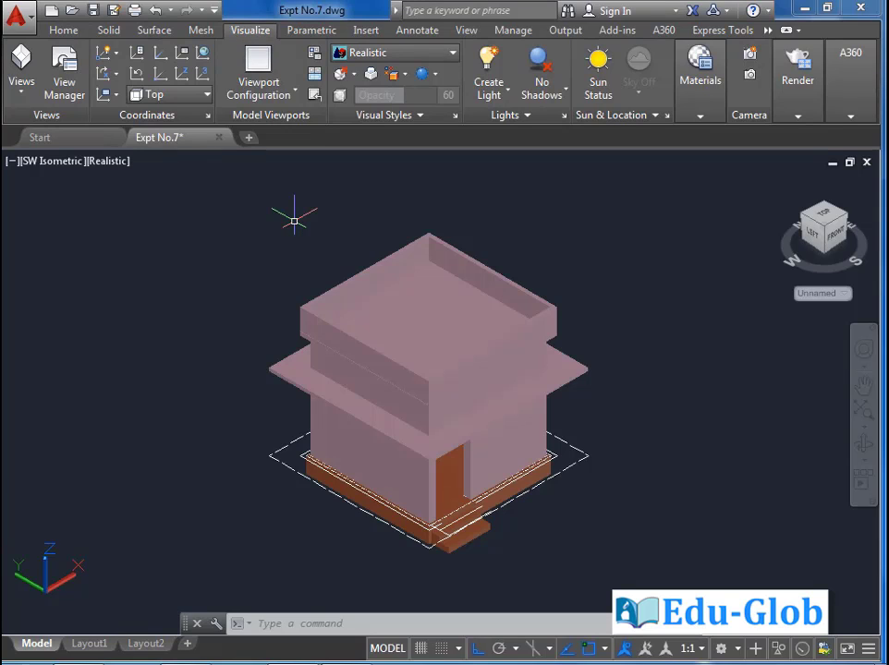
click(341, 74)
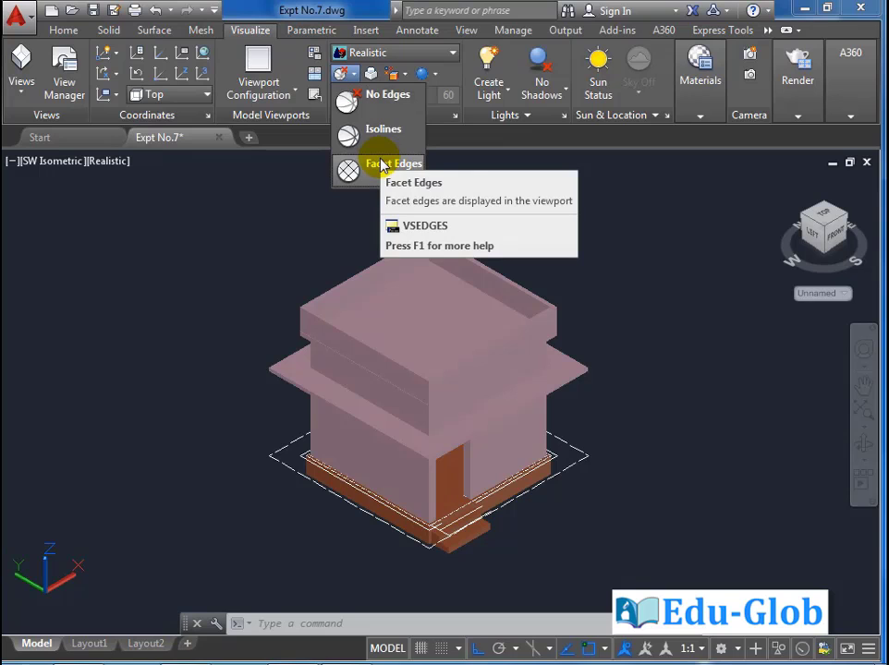
click(383, 165)
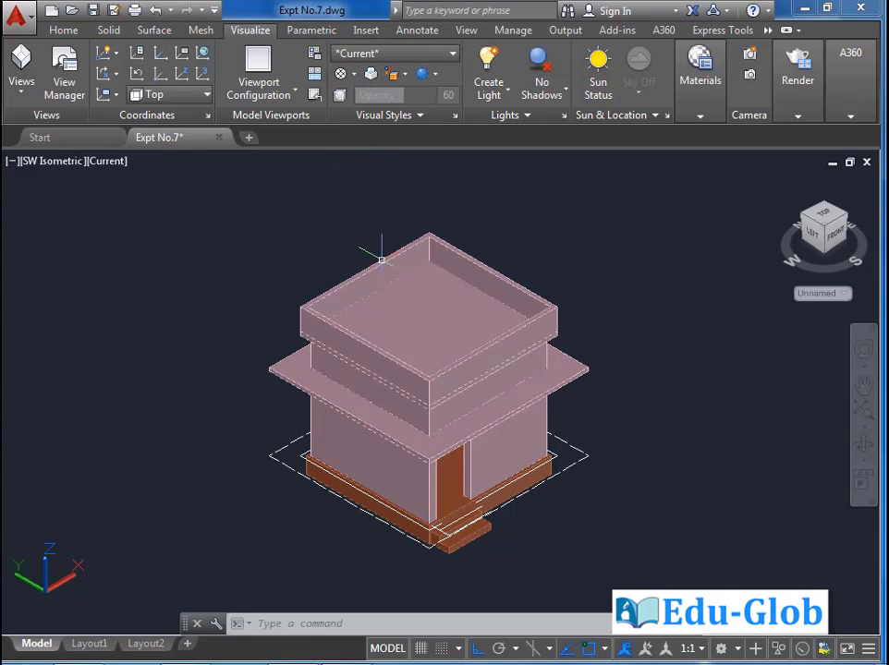
scroll(461, 453, up, 2)
middle_drag(416, 403, 449, 436)
scroll(449, 436, down, 1)
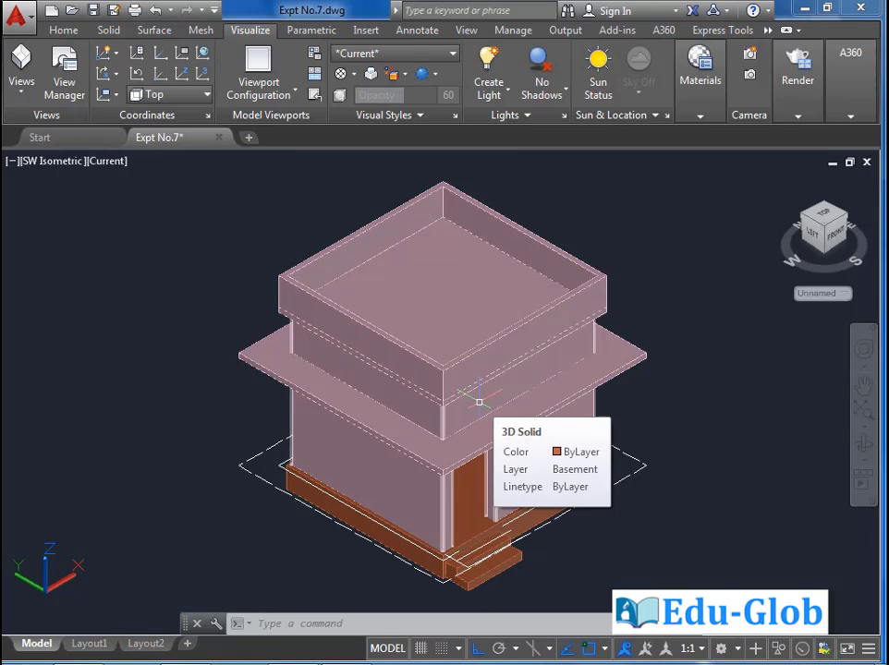